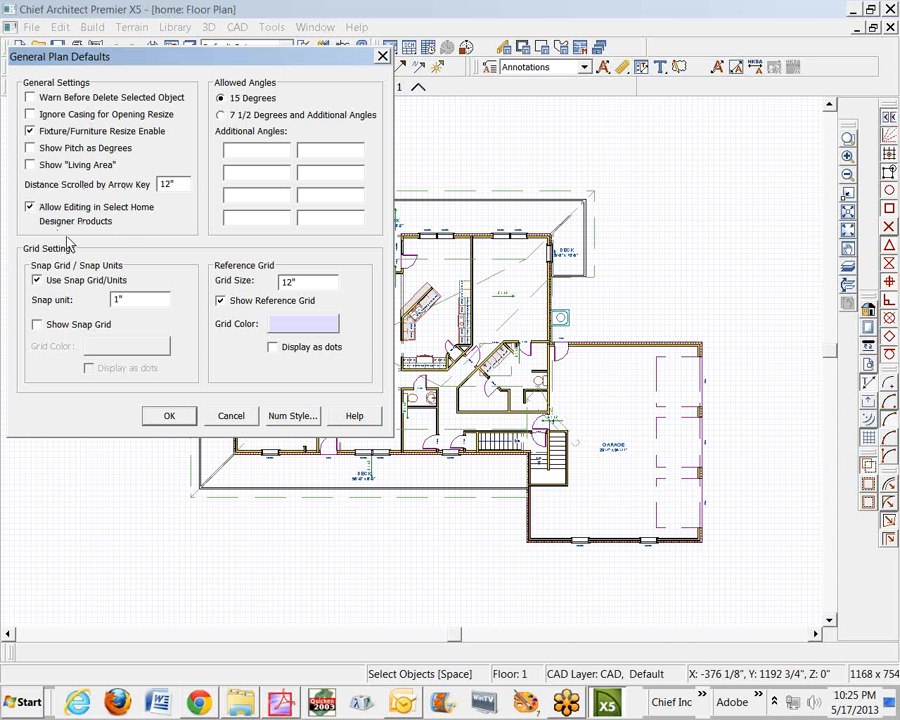
Accept the general plan defaults and create a perspective full overview of the house, skipping the missing graphic file.
left_click(170, 416)
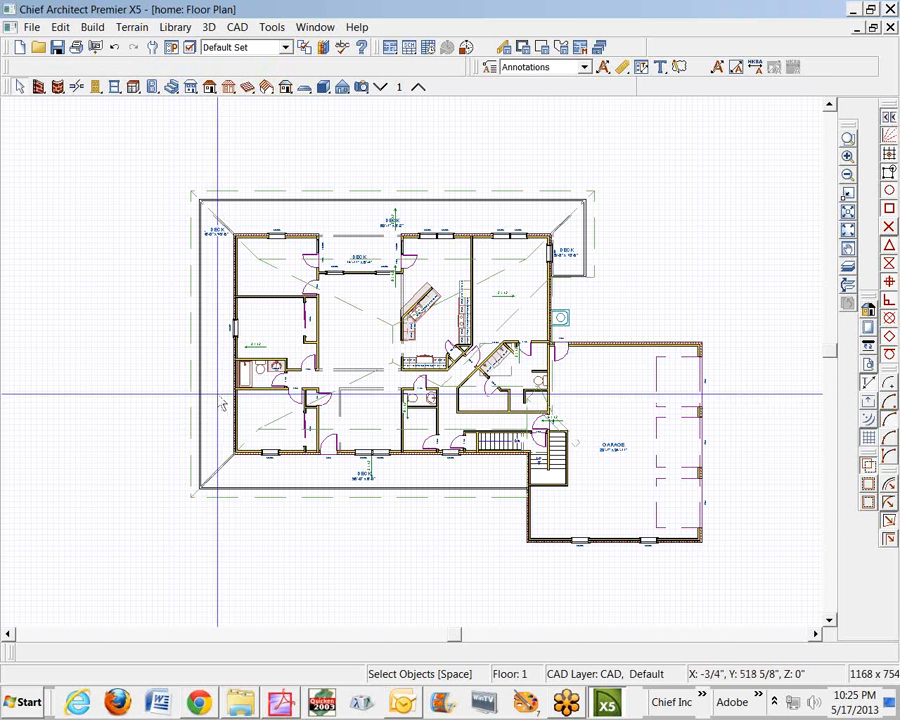
left_click(363, 87)
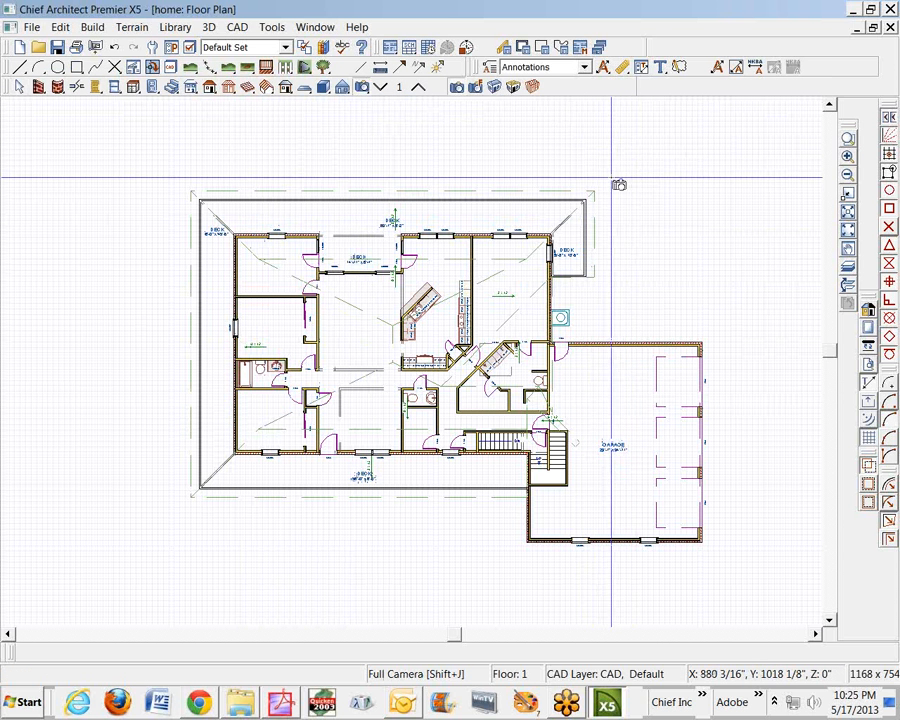
left_click(495, 88)
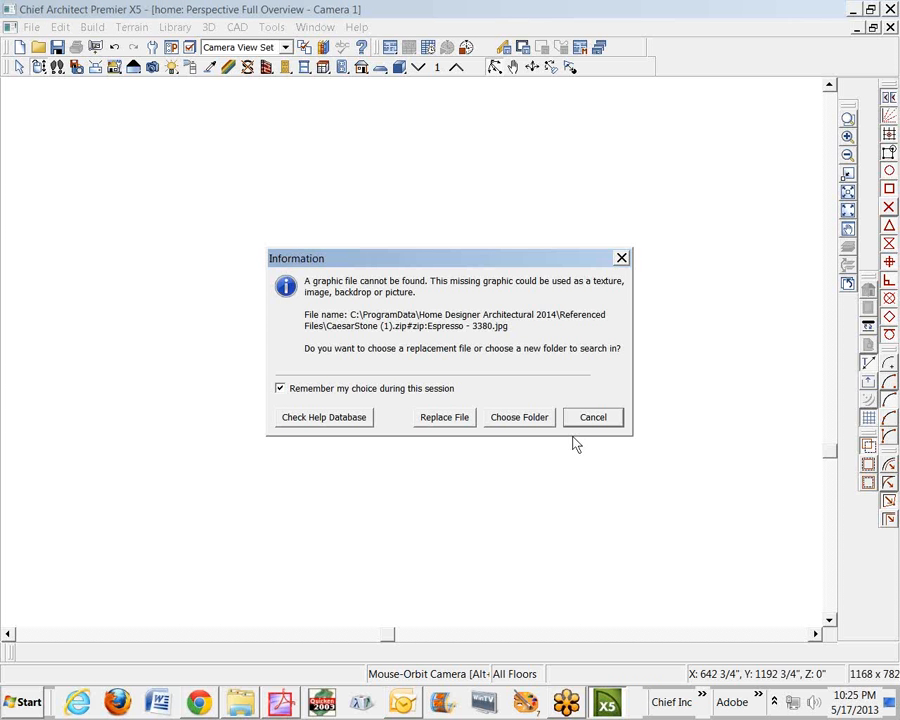
left_click(607, 420)
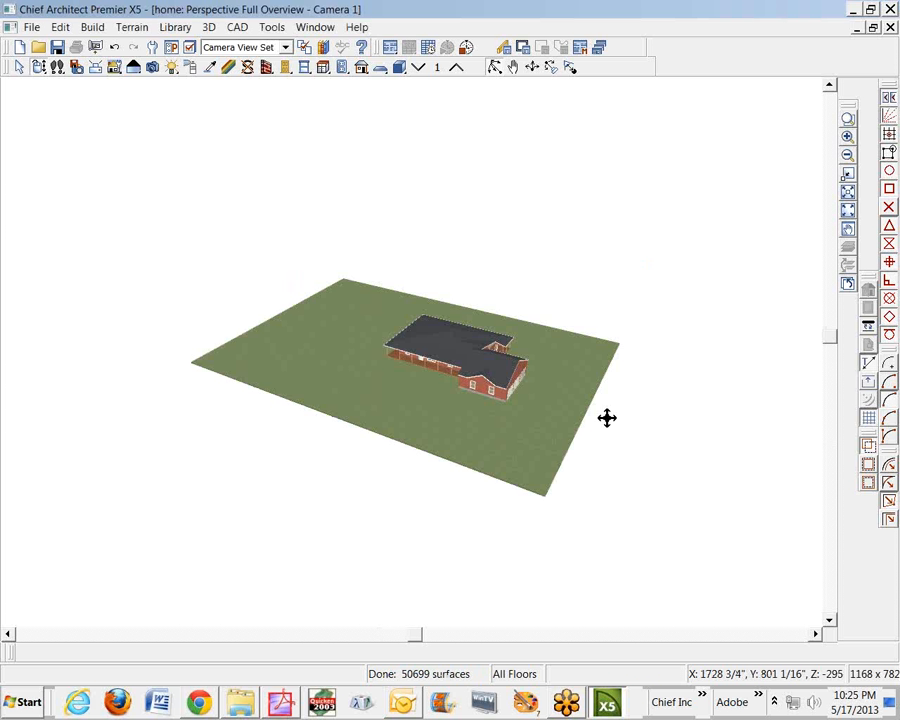
scroll(532, 391, "up", 5)
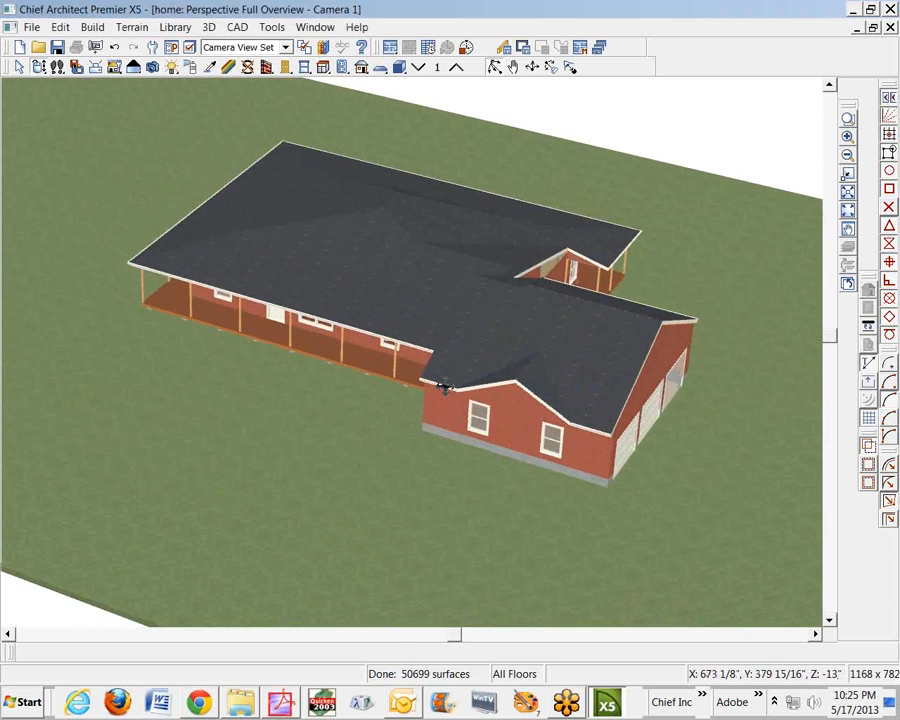
left_click_drag(446, 401, 333, 458)
left_click_drag(320, 326, 623, 372)
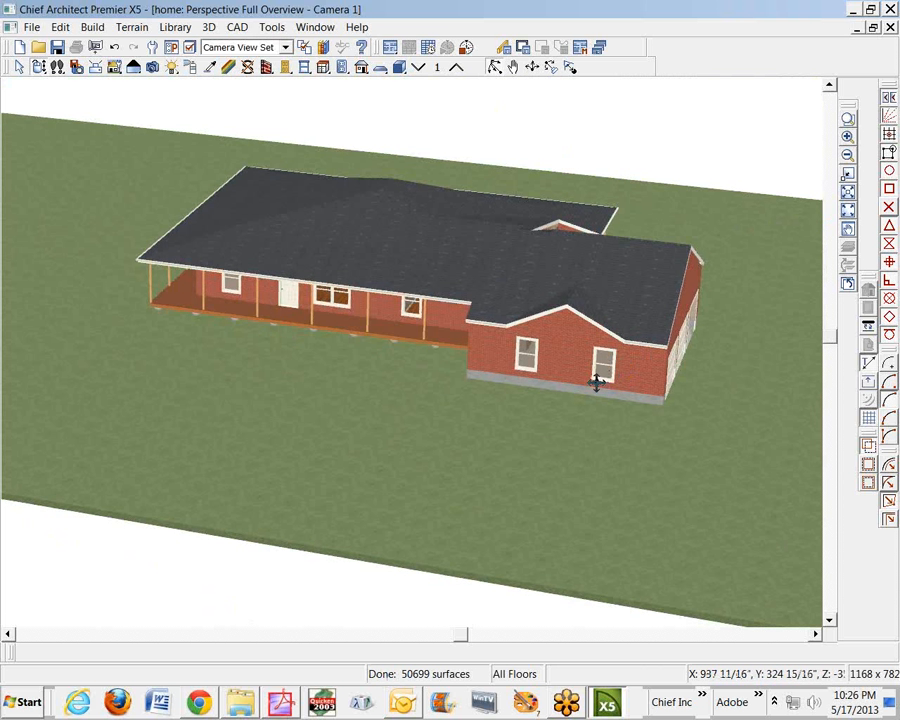
Tile the camera overview and the floor plan side by side with the front porch roof enlarged.
key("F7")
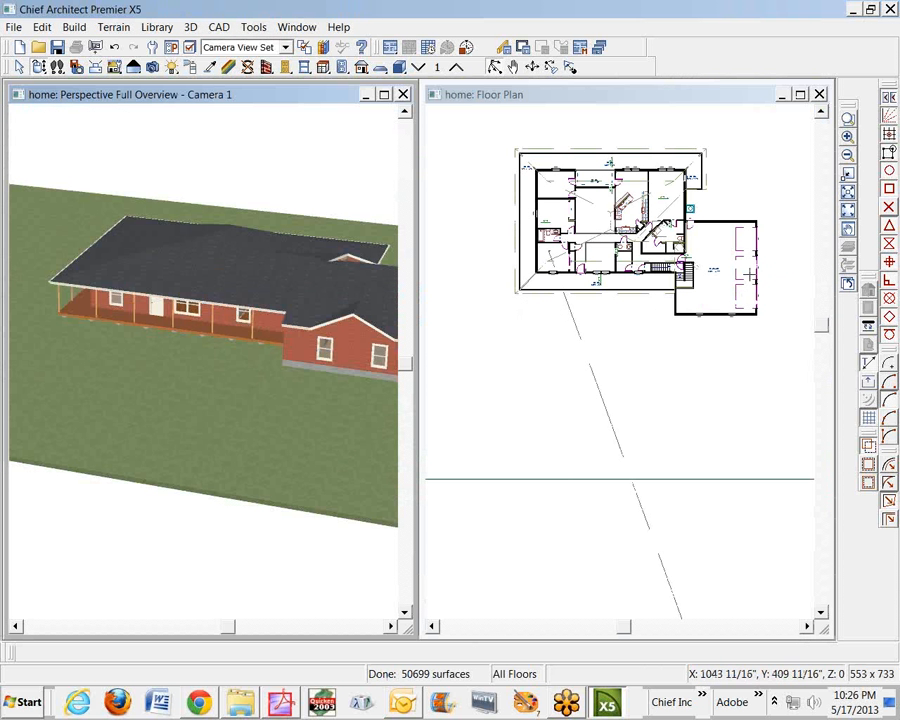
key("shift+z")
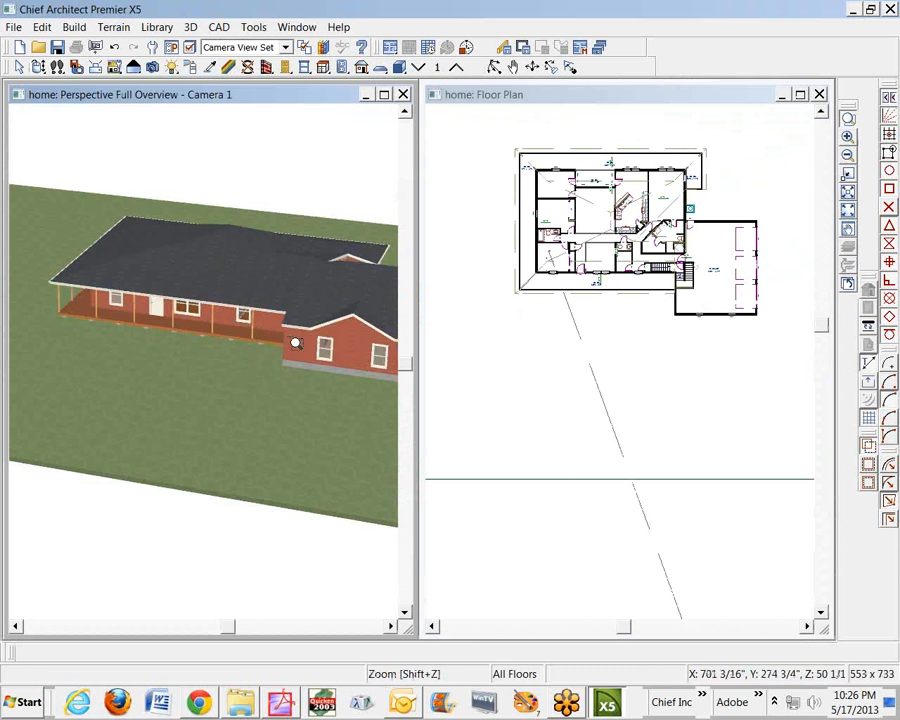
left_click_drag(58, 172, 250, 248)
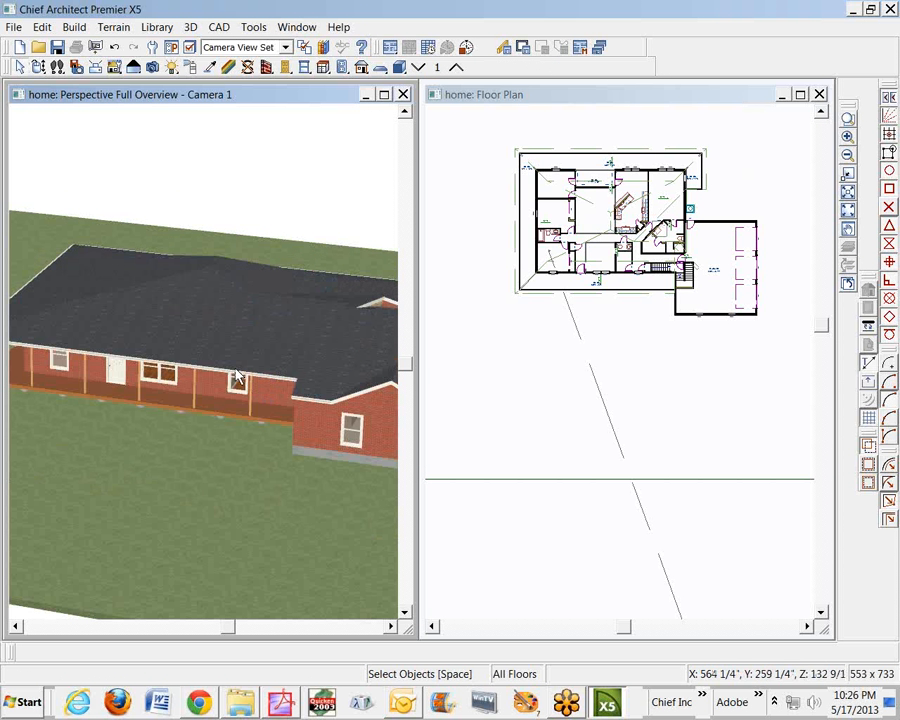
Check the pitch and heights of the lower roof plane over the front porch without changing its specification.
left_click(214, 352)
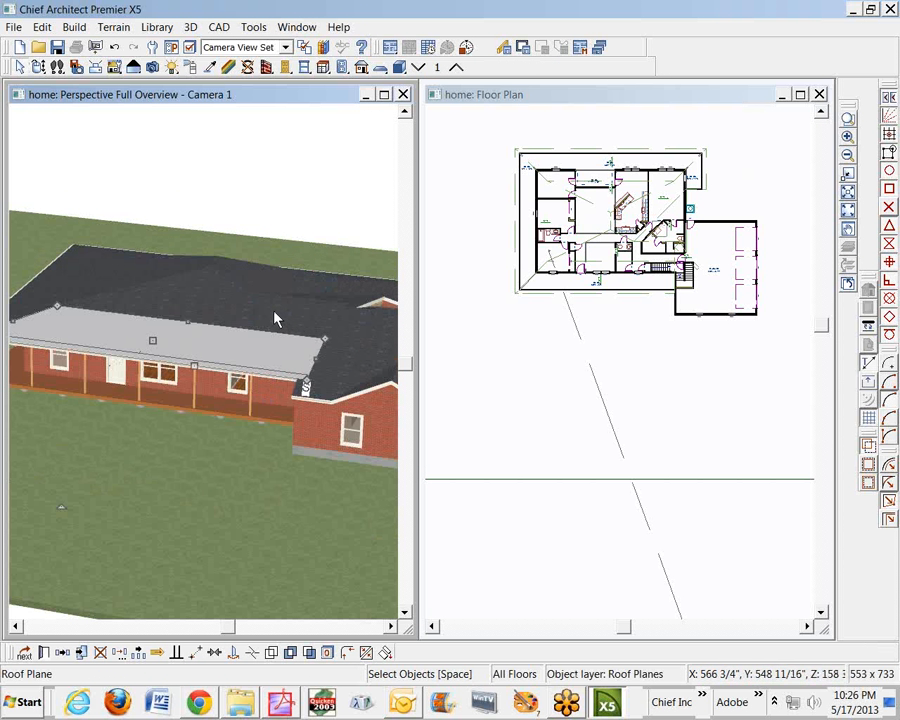
left_click(271, 321)
left_click(228, 354)
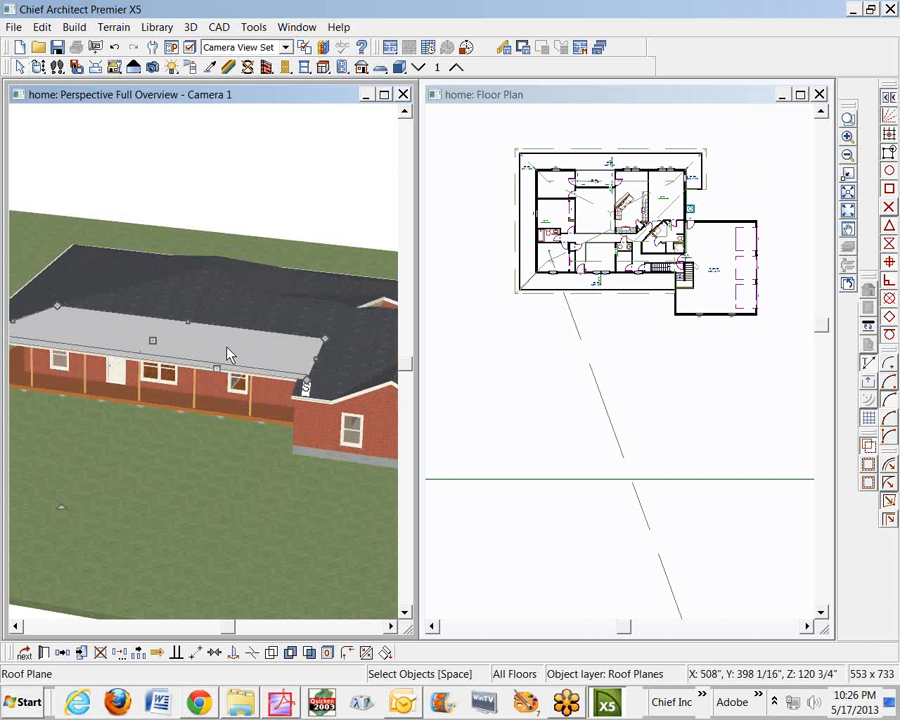
left_click(240, 330)
left_click(226, 354)
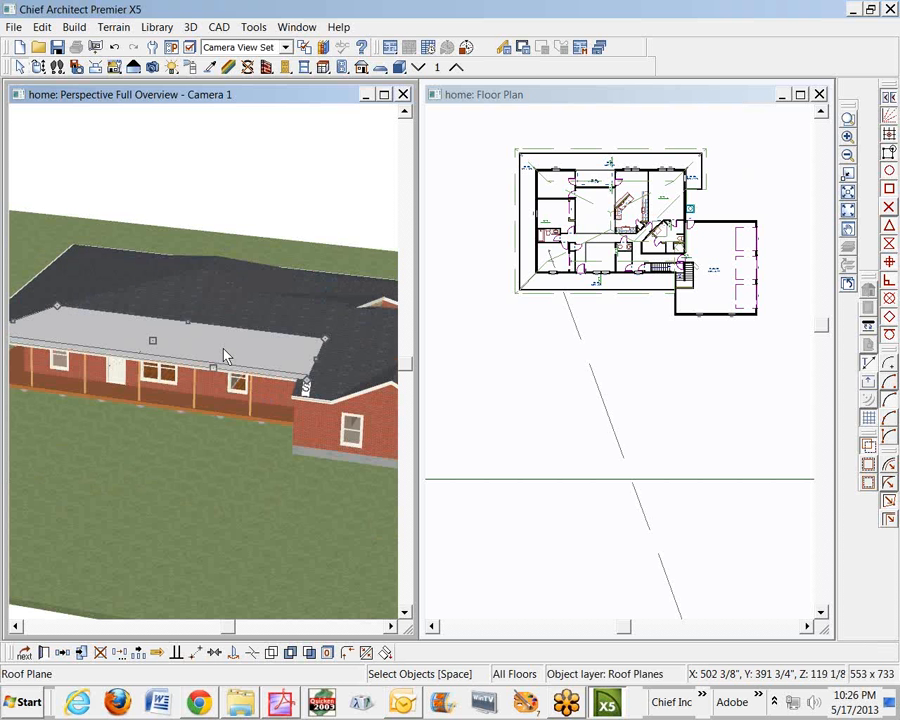
left_click(45, 653)
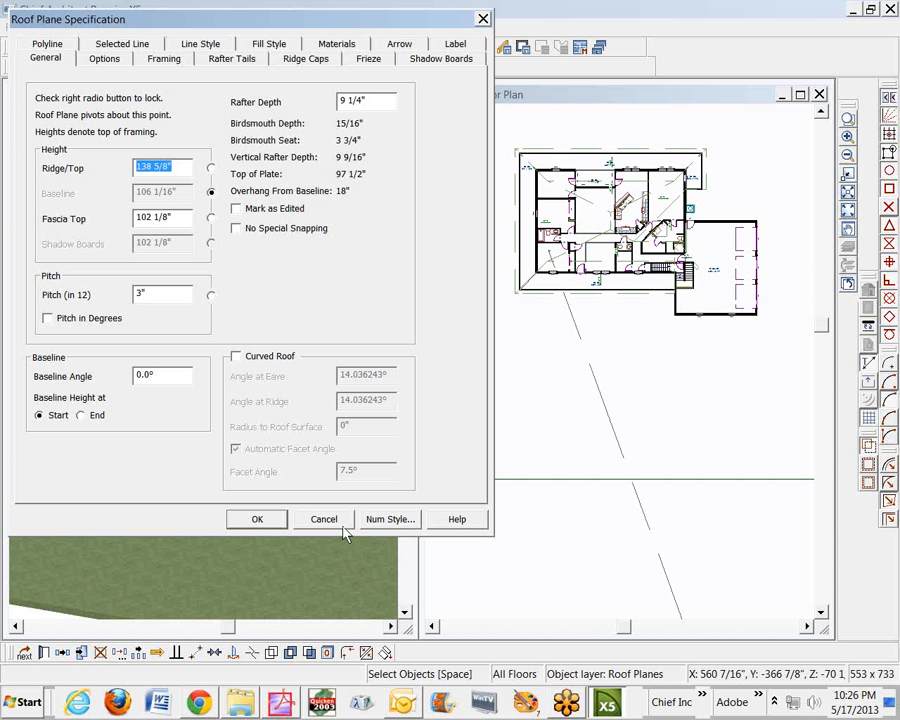
left_click(322, 518)
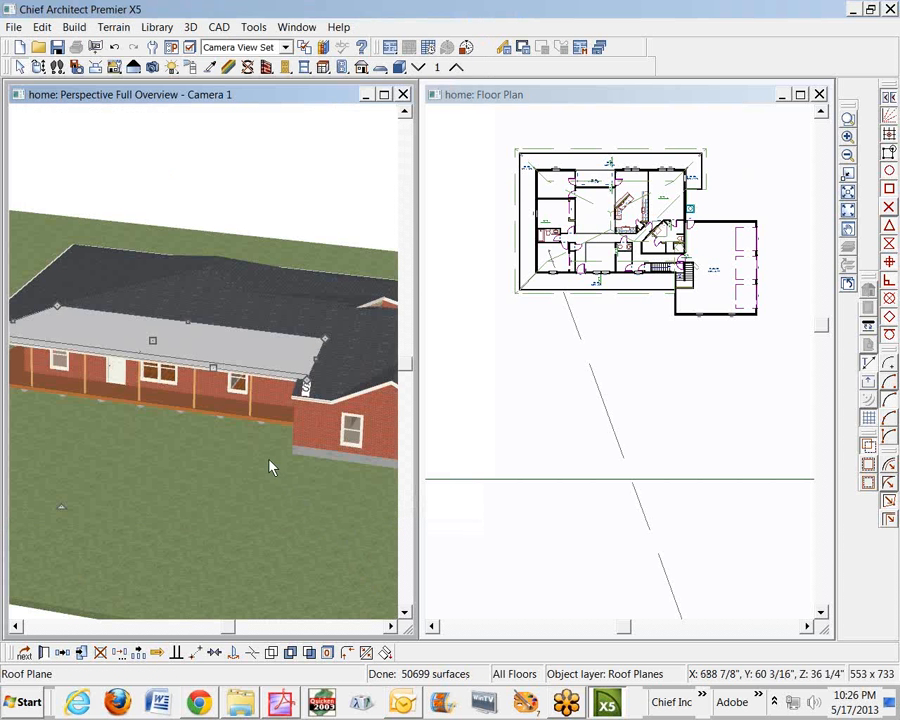
Check the pitch and heights of the upper front roof plane, leave them as they are, and deselect it.
left_click(228, 320)
left_click(45, 653)
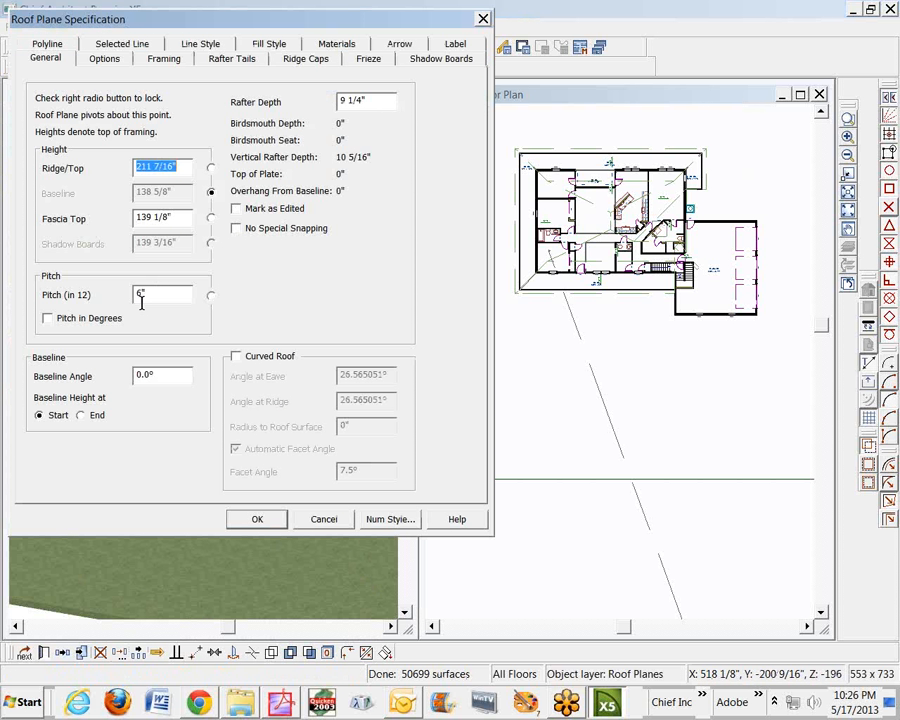
left_click(313, 521)
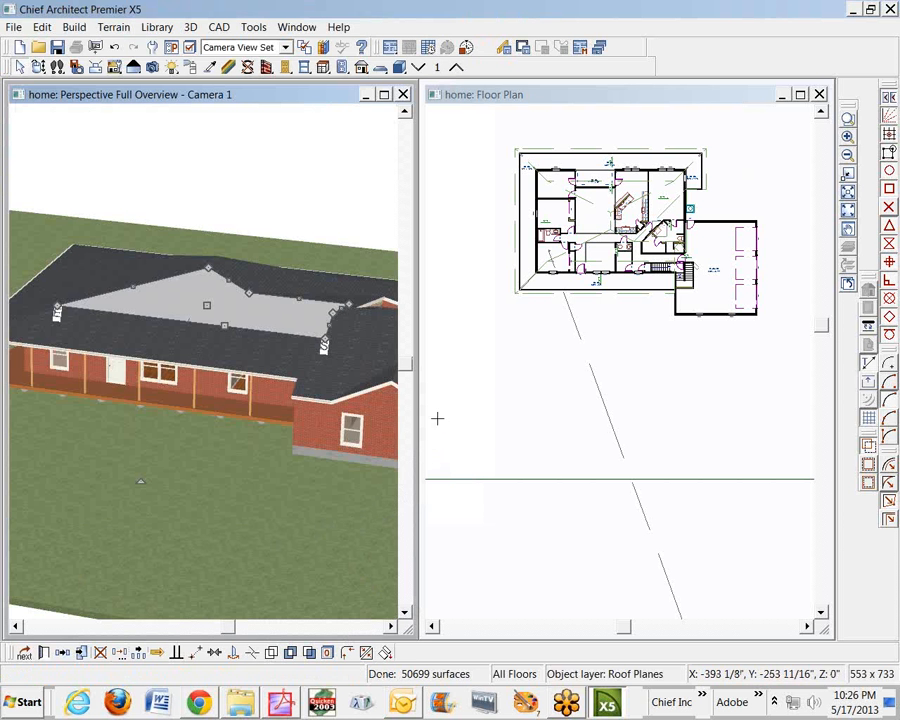
key("Escape")
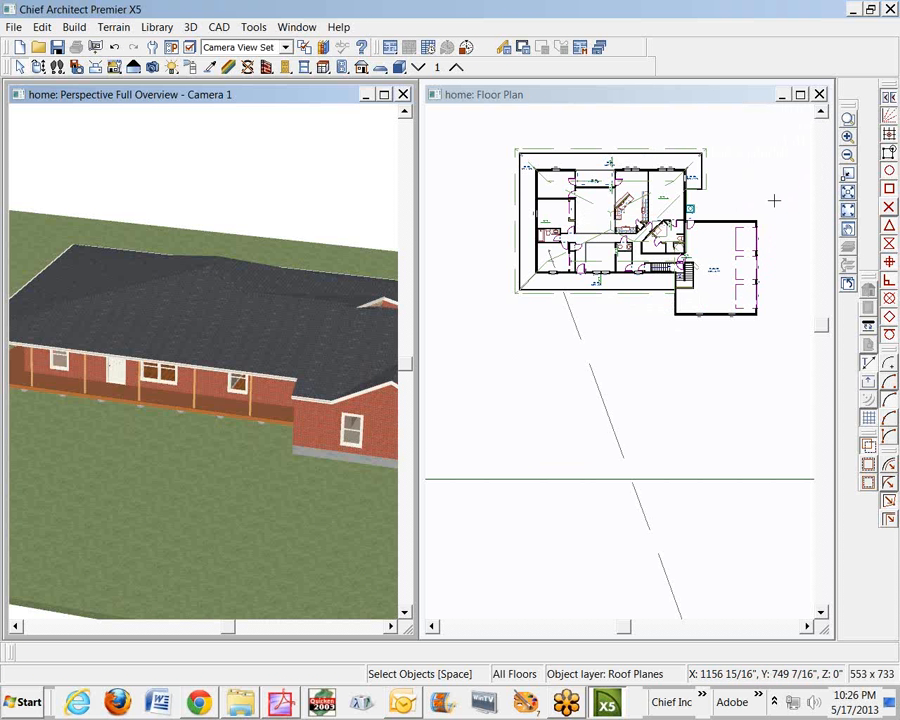
Inspect the roof pitch settings of the front deck railing in the floor plan and leave them unchanged.
left_click(848, 117)
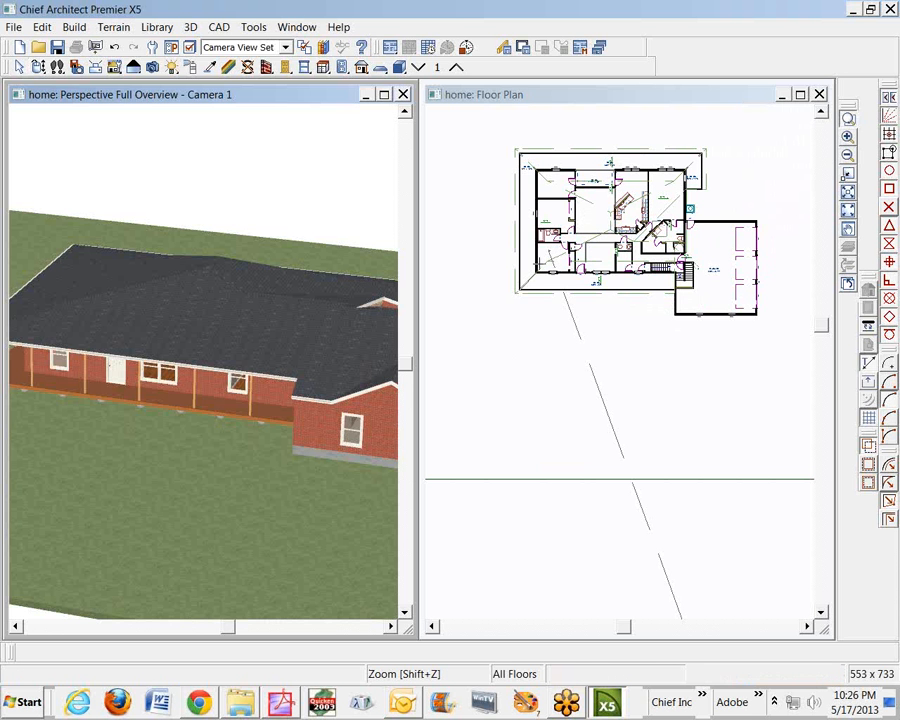
left_click(476, 245)
left_click(852, 142)
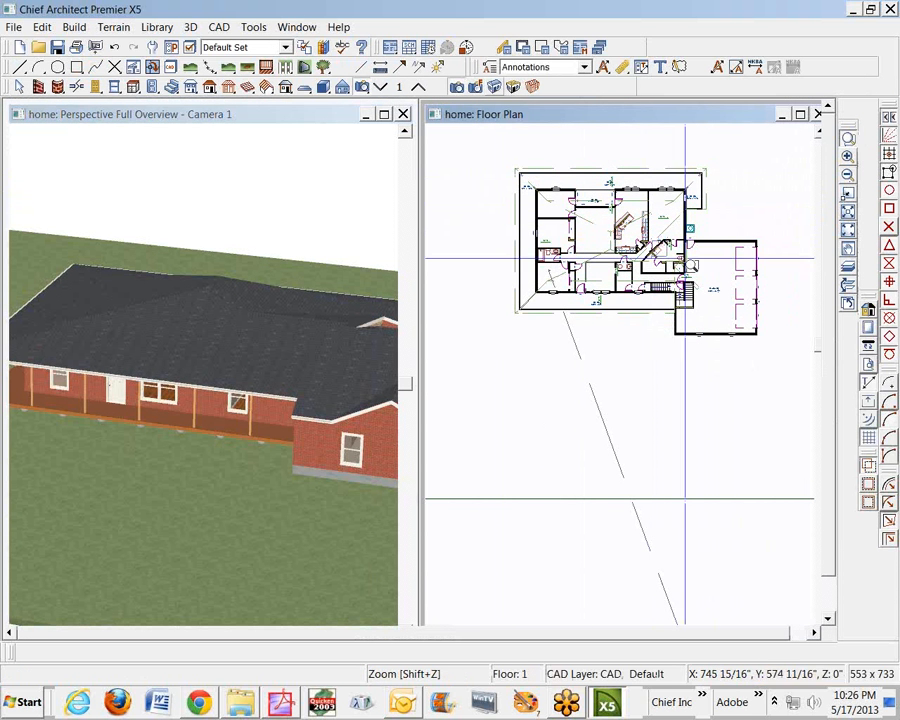
left_click_drag(526, 283, 706, 370)
scroll(620, 400, "up", 5)
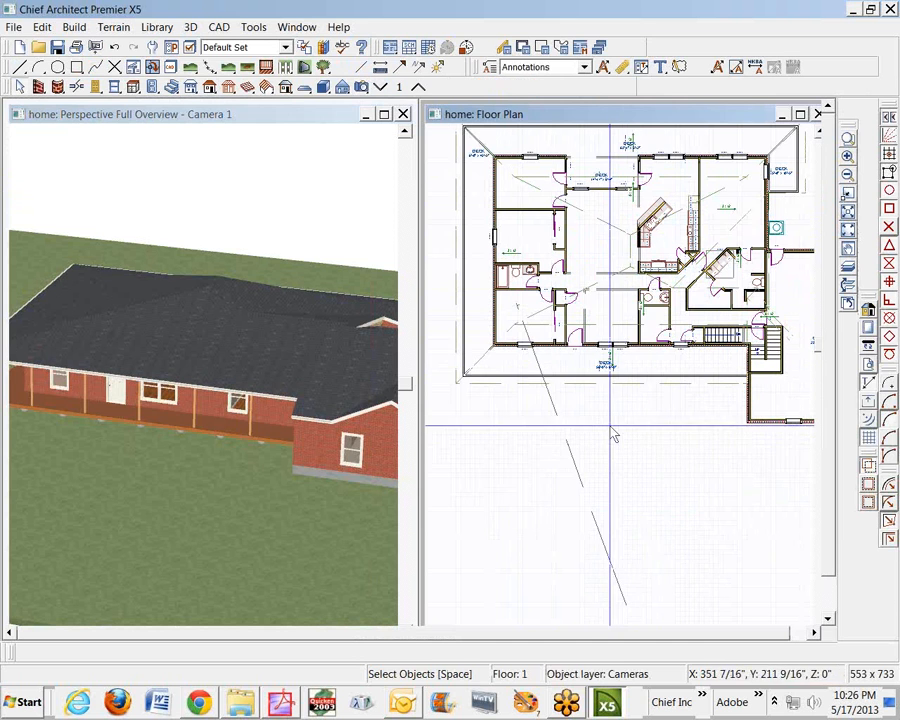
left_click(628, 370)
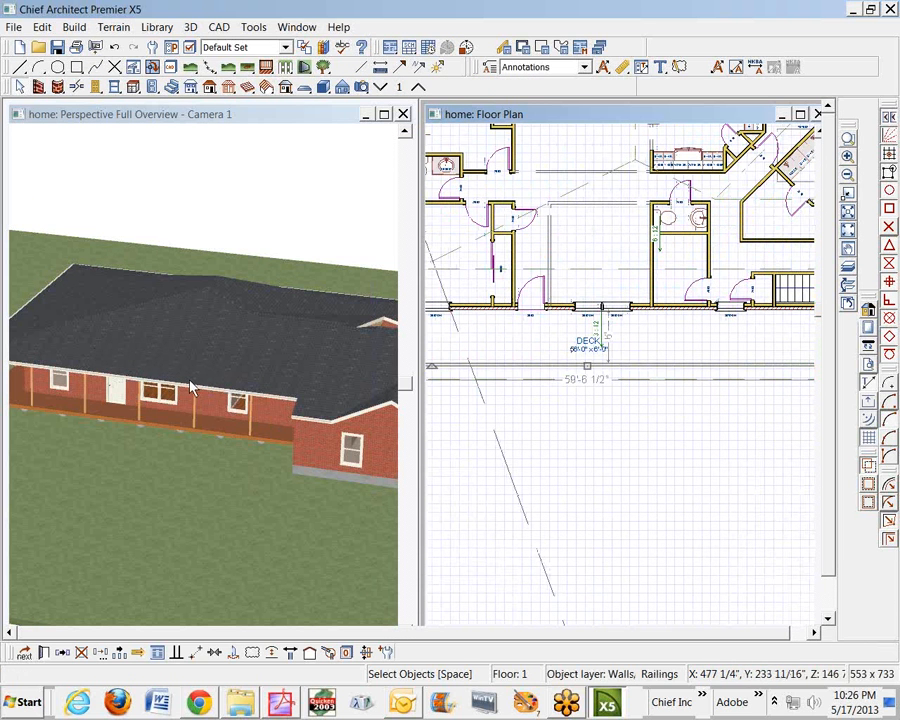
left_click(44, 652)
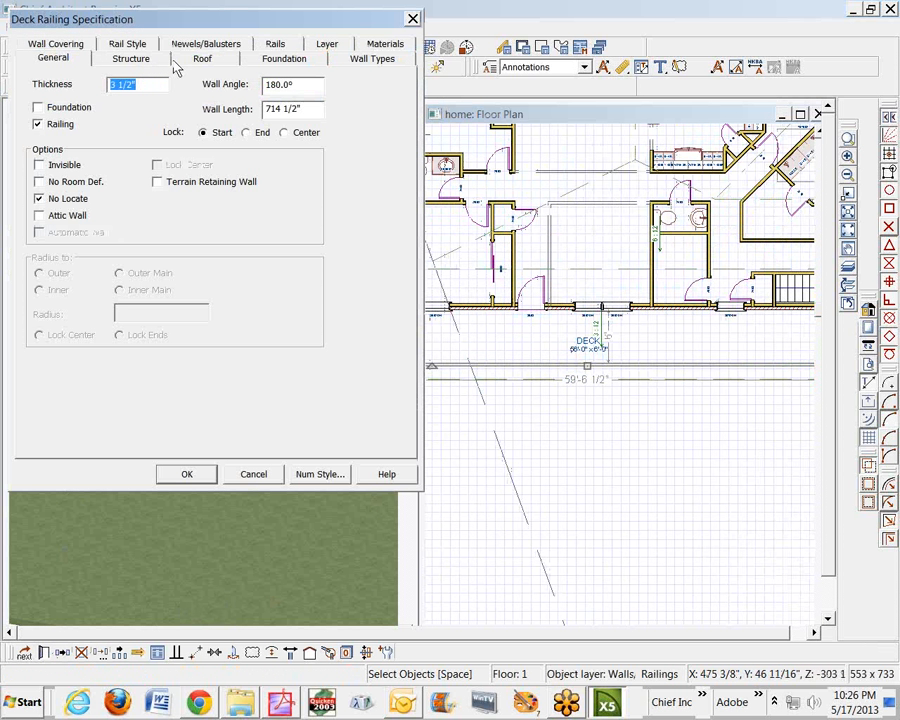
left_click(203, 59)
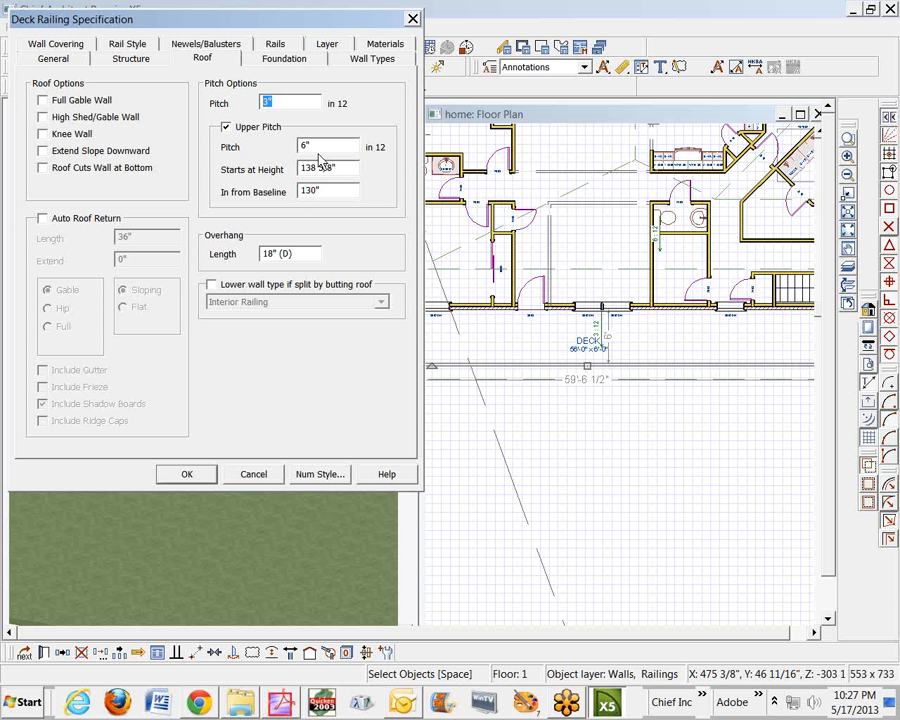
left_click(253, 474)
Set the front deck railing's upper pitch to begin 78" in from the baseline.
scroll(626, 350, "up", 2)
scroll(626, 350, "up", 1)
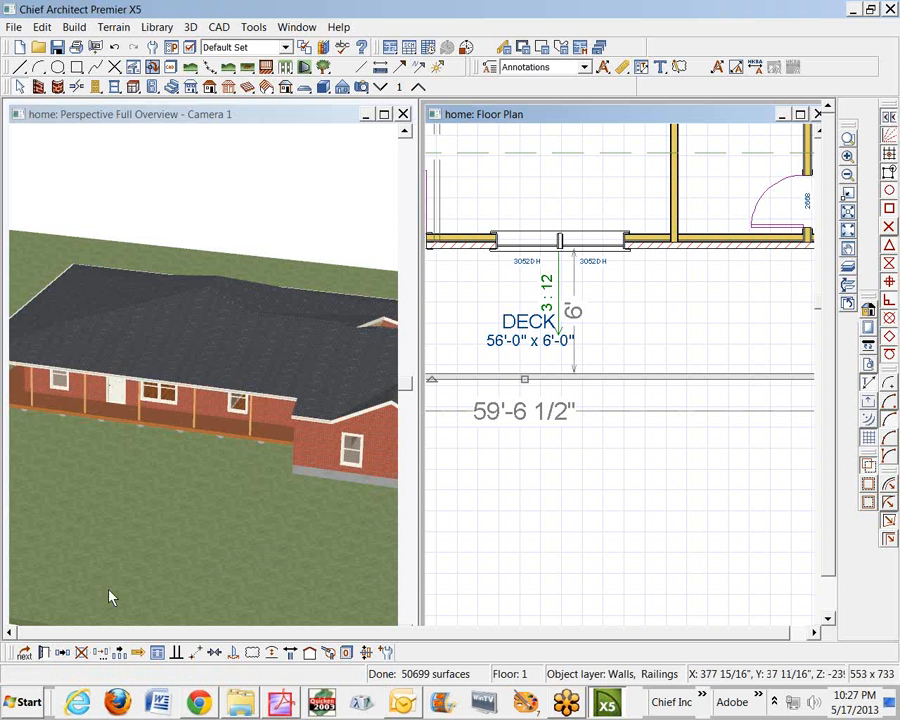
left_click(45, 654)
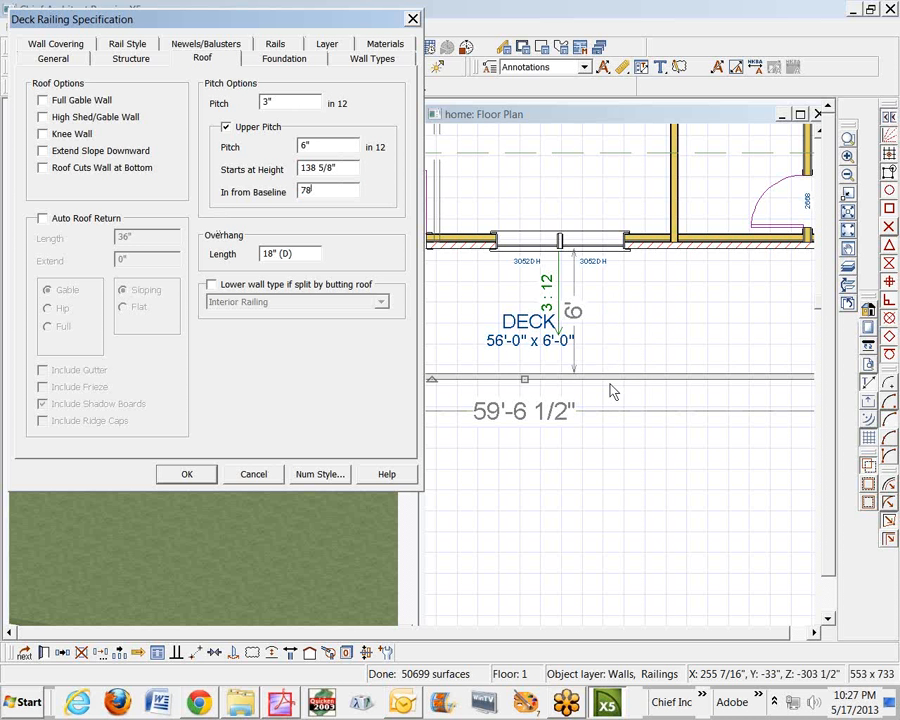
left_click(190, 475)
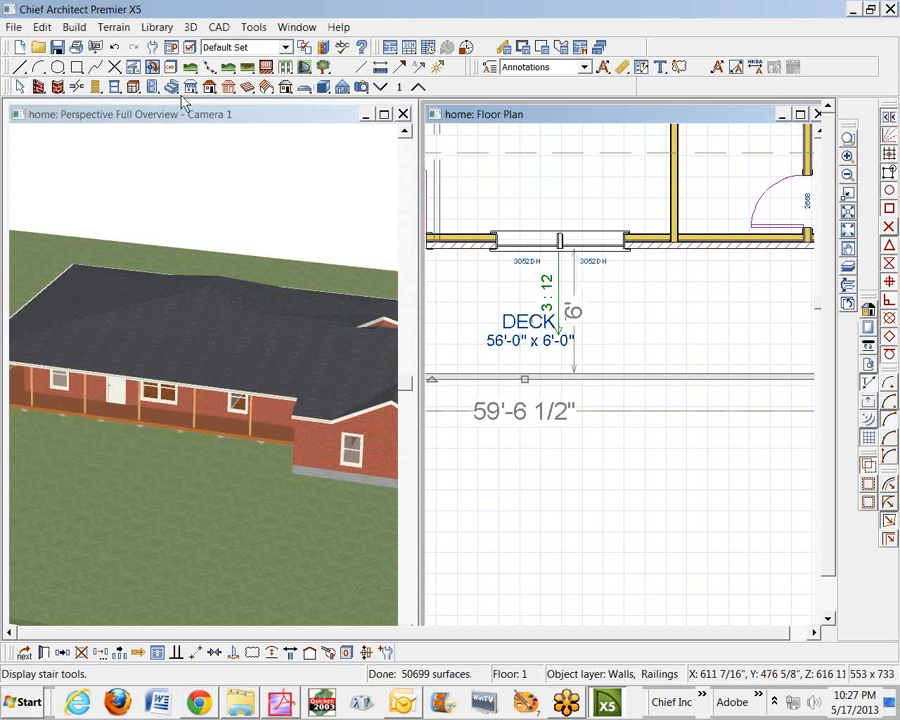
Rebuild the roof planes and examine where the pitch break falls along the front exterior wall.
left_click(213, 90)
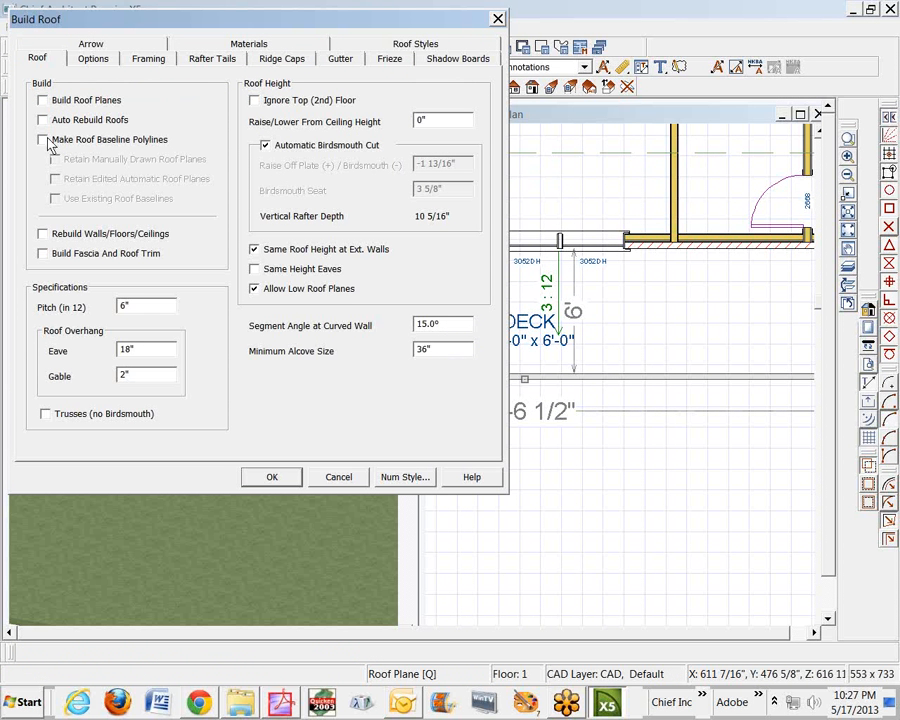
left_click(266, 476)
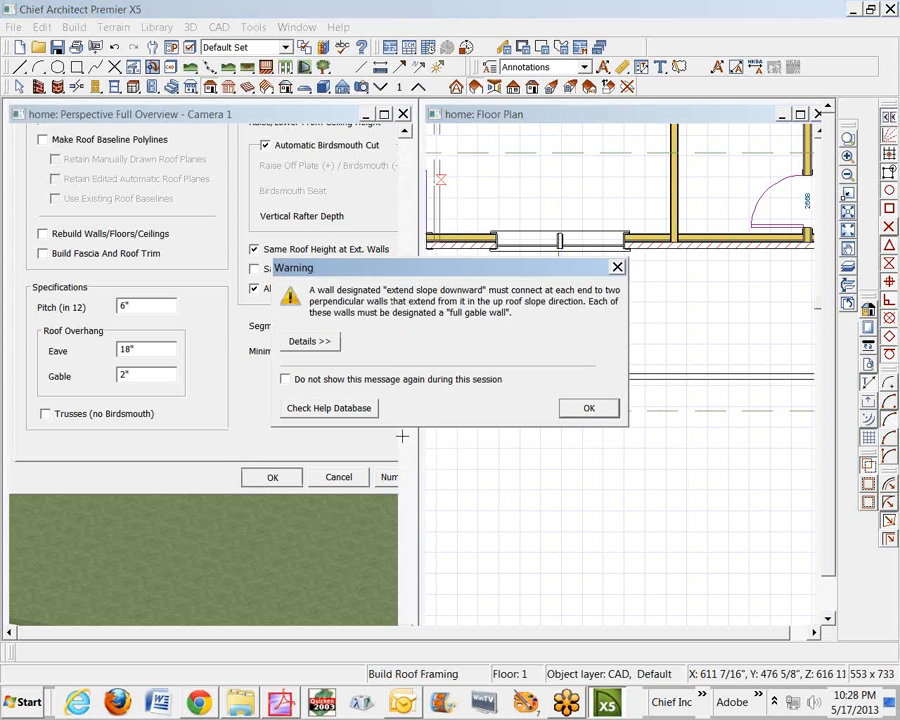
left_click(592, 412)
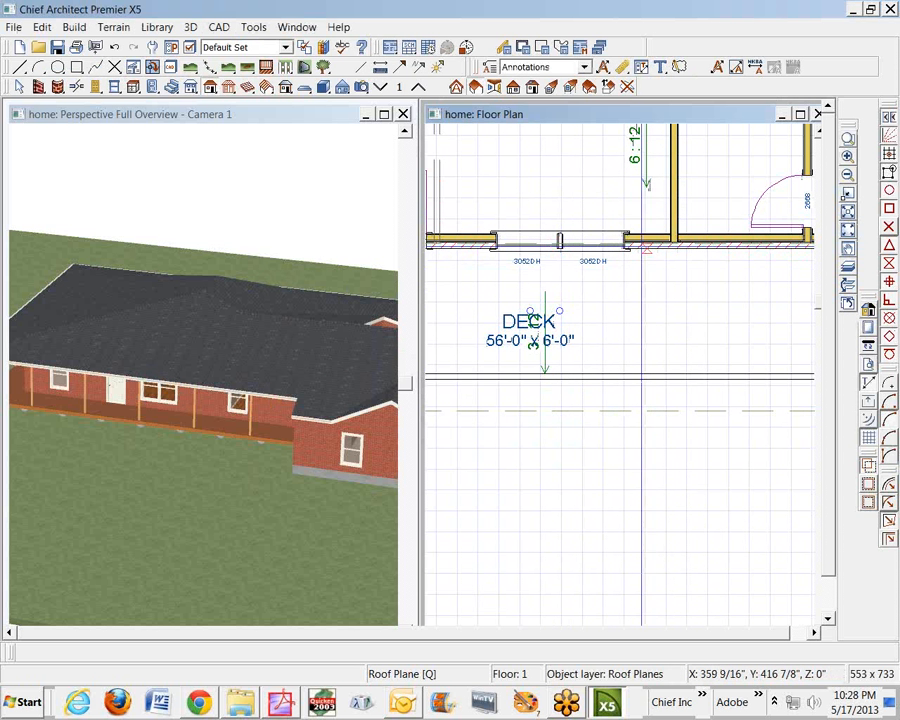
scroll(638, 245, "up", 5)
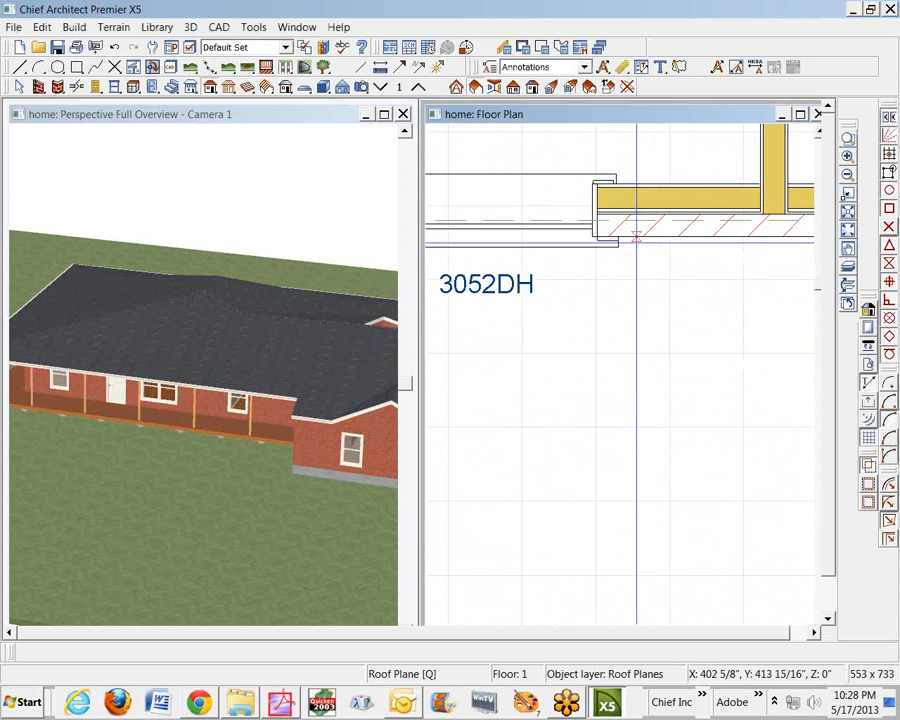
scroll(594, 222, "down", 2)
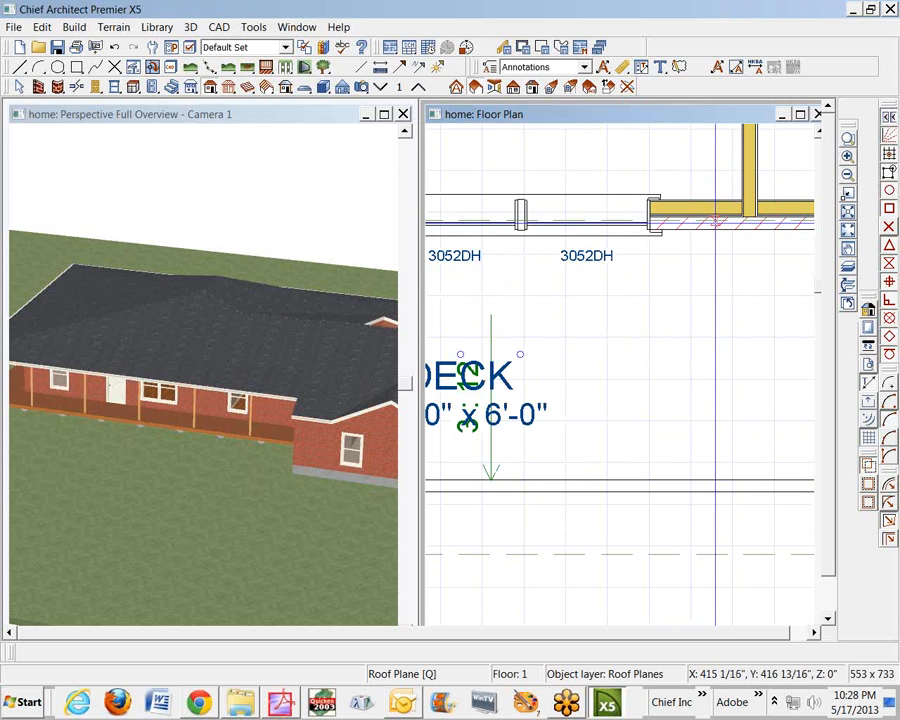
scroll(647, 459, "down", 2)
scroll(595, 253, "down", 1)
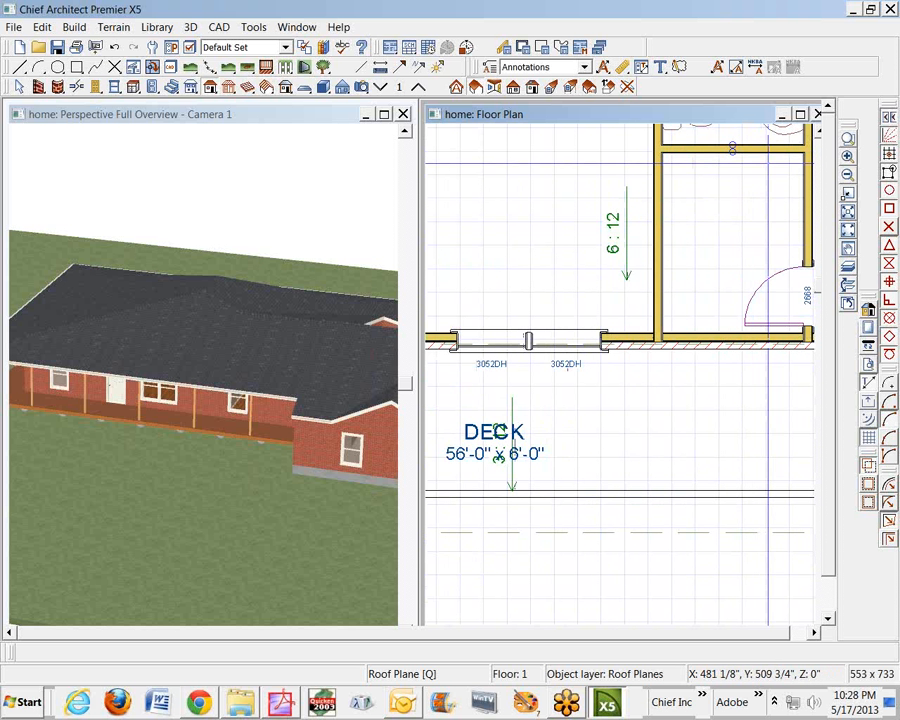
Enable a 6 in 12 upper pitch on the left side deck railing, starting 78" in from the baseline.
left_click(849, 231)
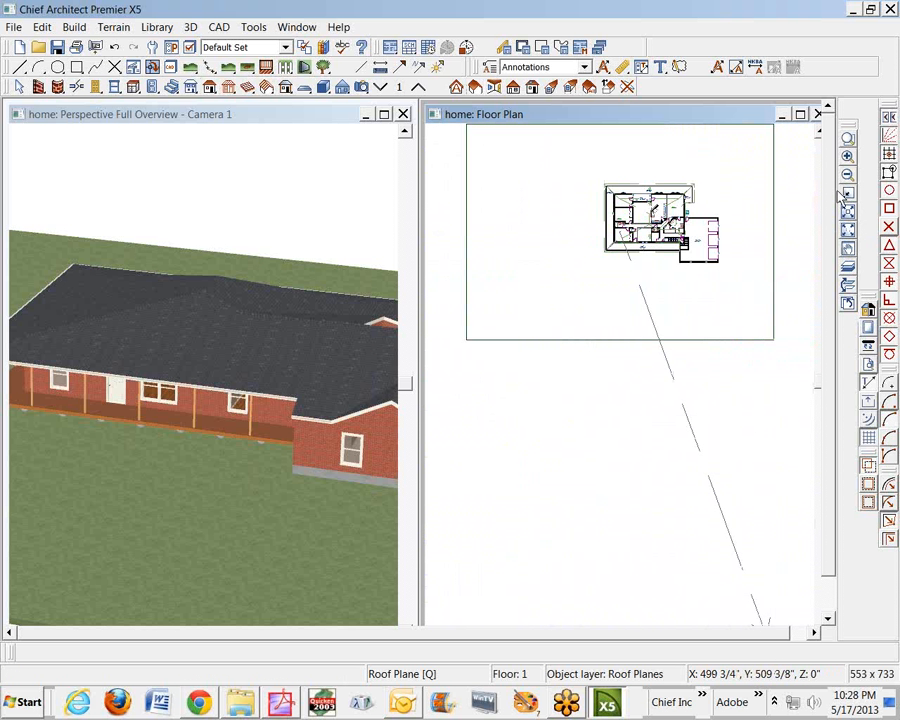
left_click(847, 193)
left_click_drag(588, 190, 704, 262)
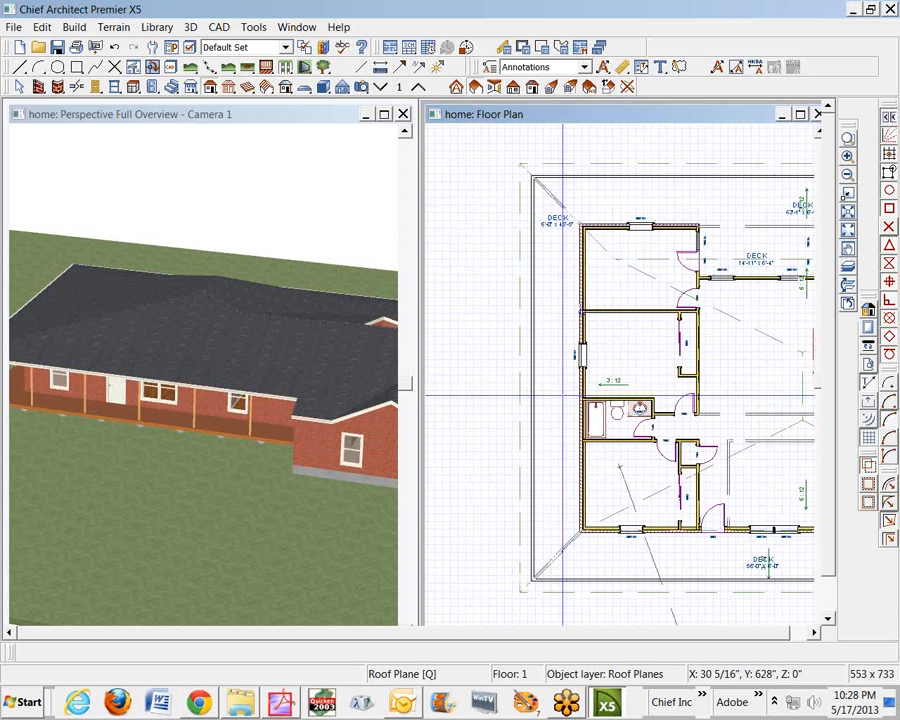
scroll(562, 394, "up", 1)
key("space")
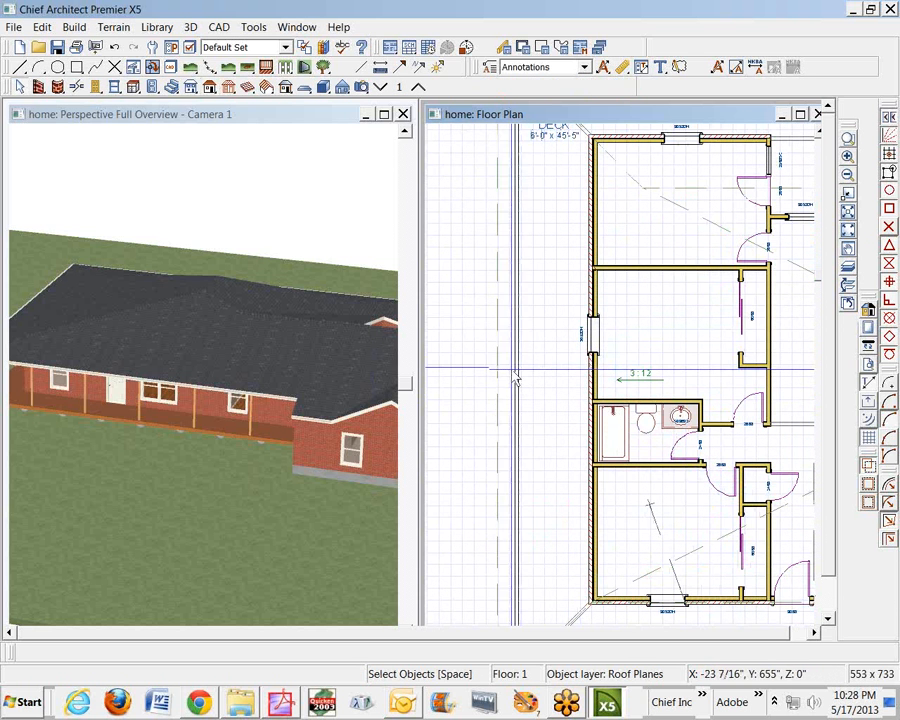
left_click(515, 370)
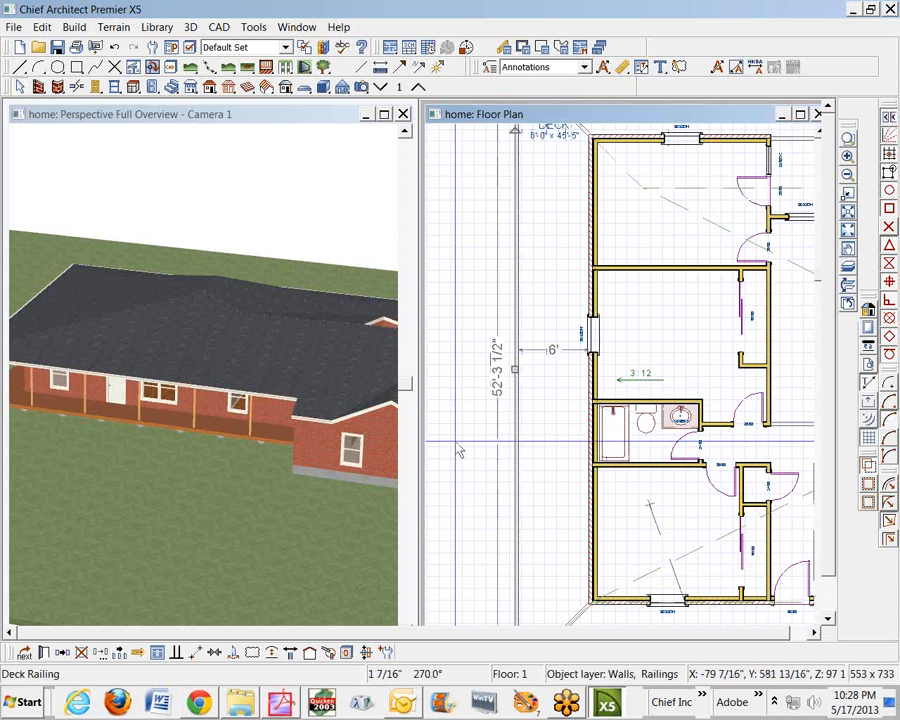
left_click(43, 652)
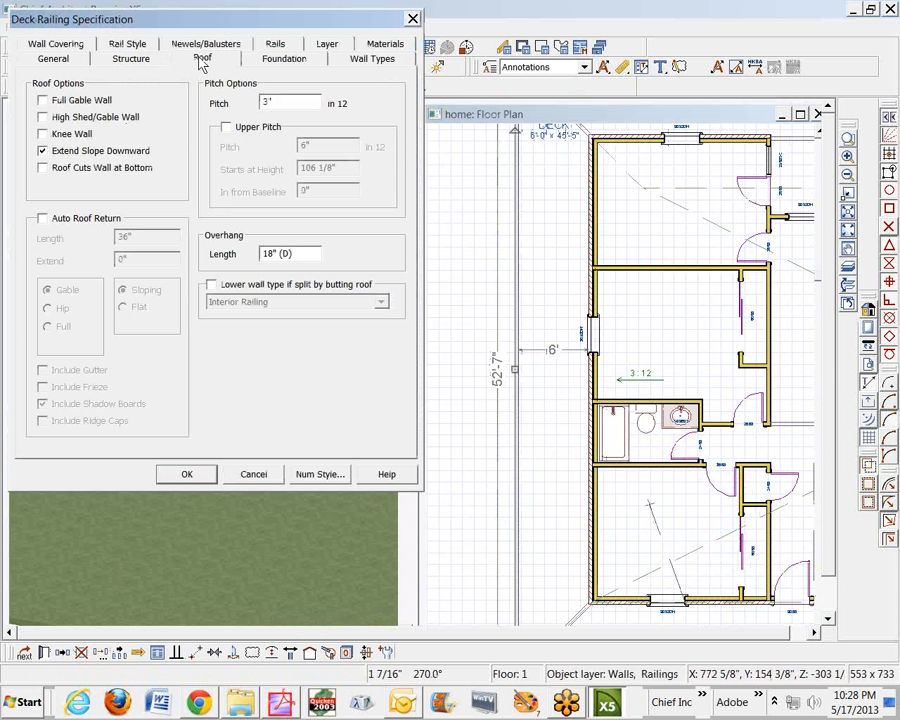
left_click(226, 127)
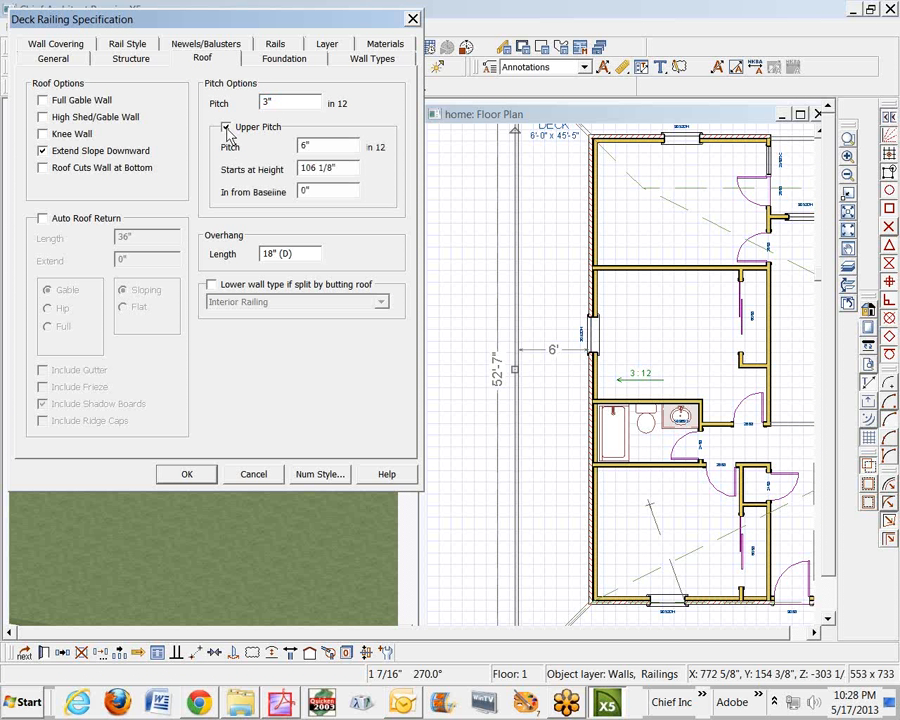
left_click(344, 197)
double_click(341, 197)
type("78")
left_click(187, 475)
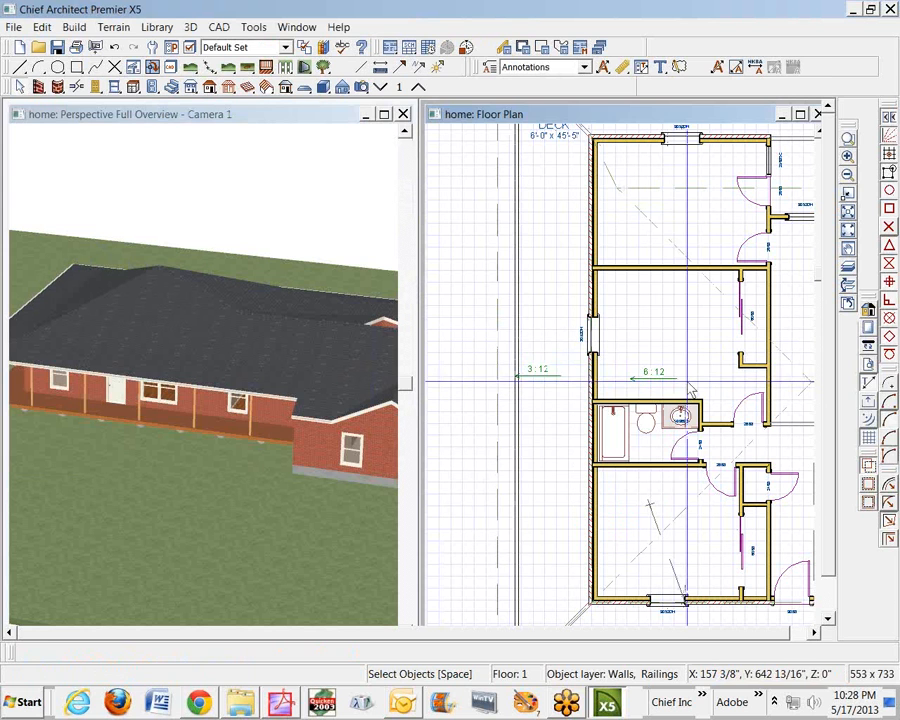
Inspect the roof settings of the house's left exterior wall, leave them as they are, and deselect it.
scroll(690, 388, "down", 2)
scroll(632, 400, "up", 2)
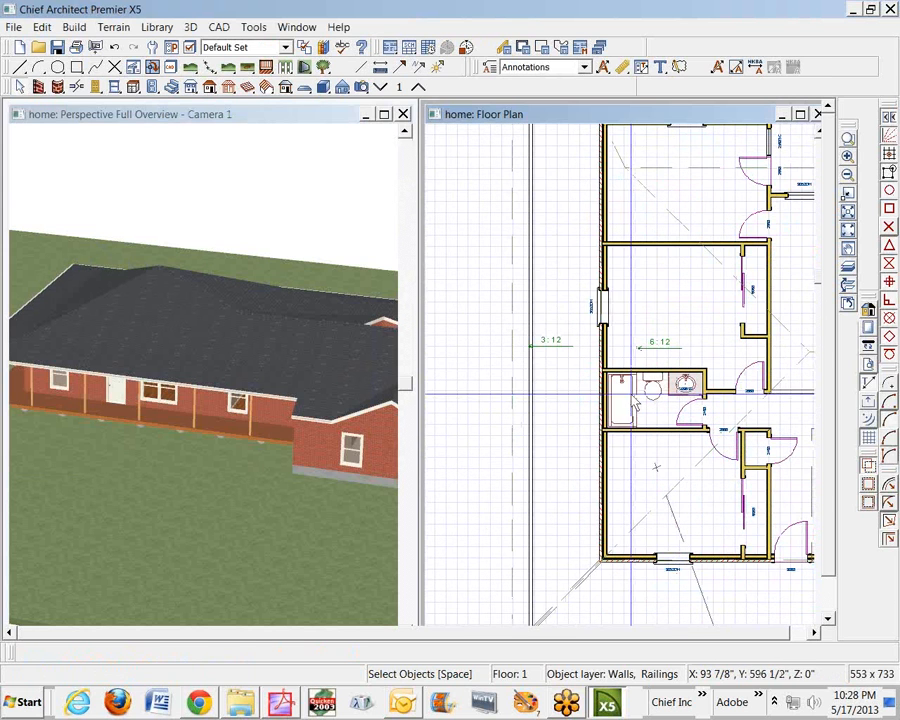
left_click(604, 398)
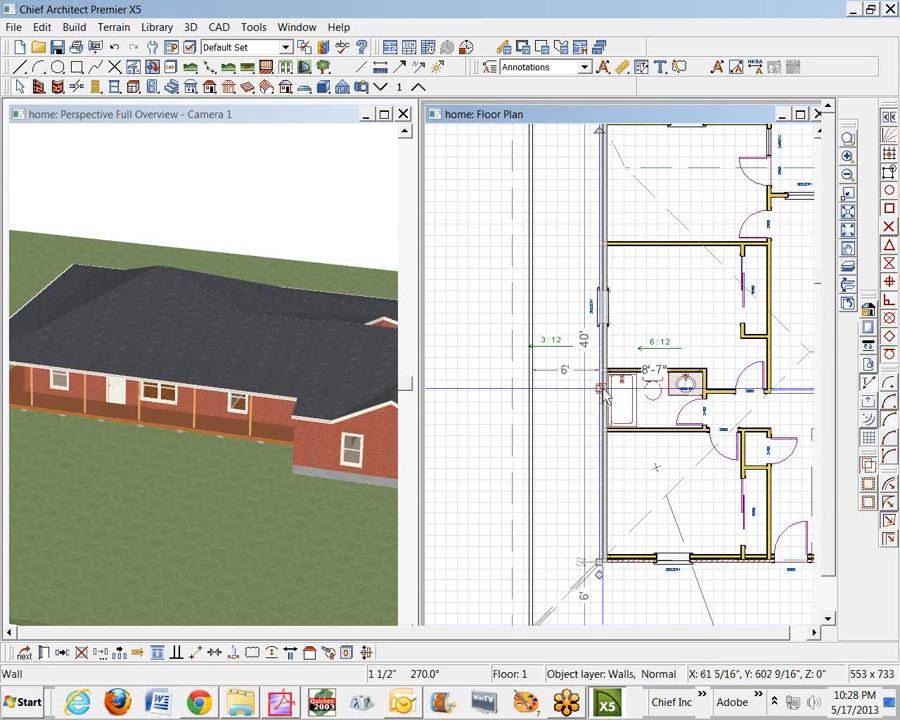
left_click(43, 652)
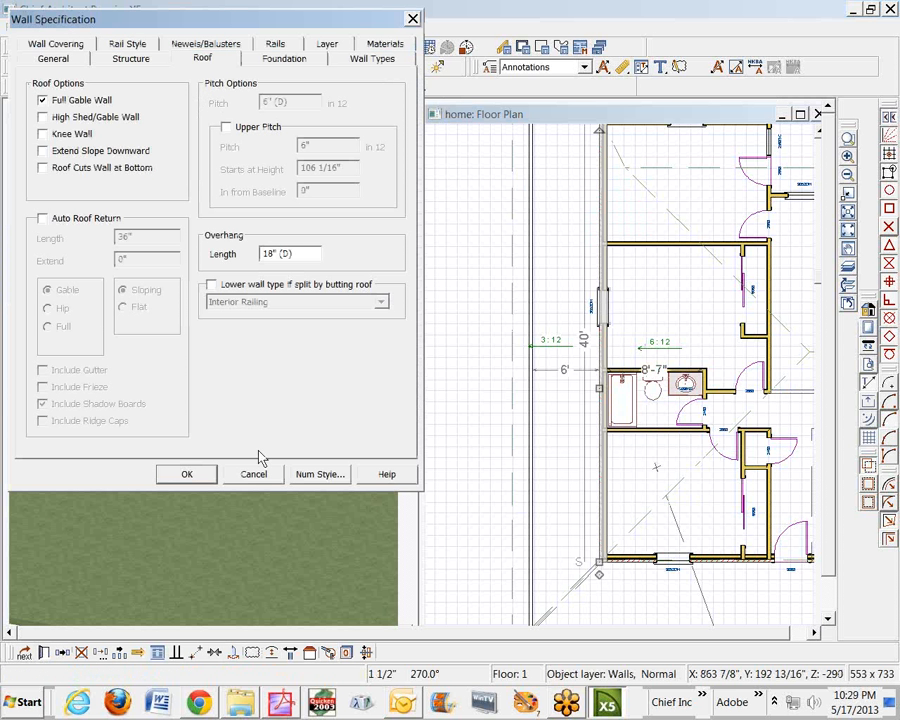
left_click(258, 474)
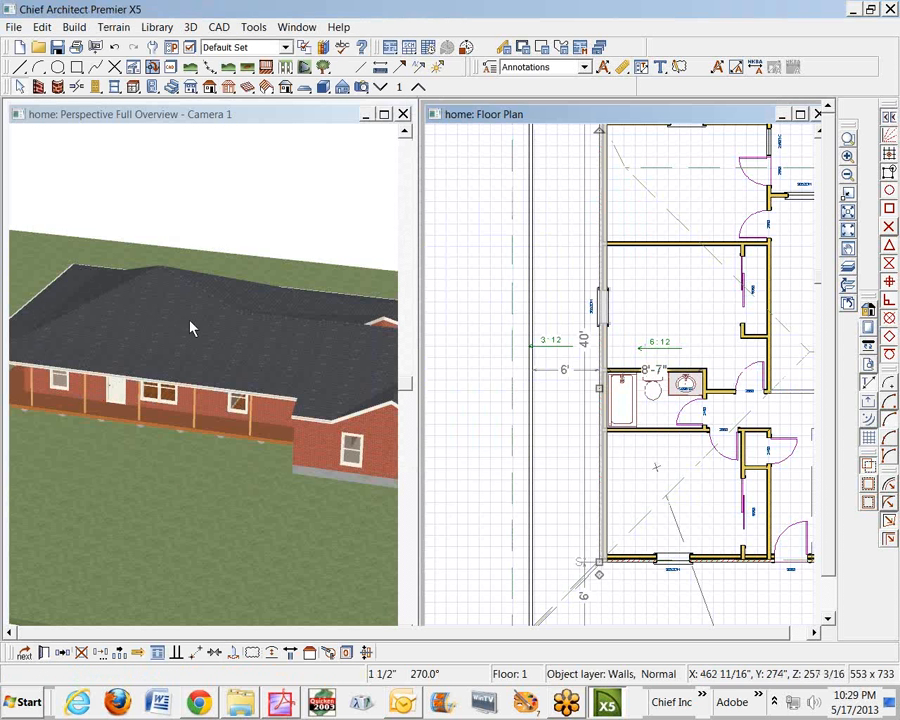
key("space")
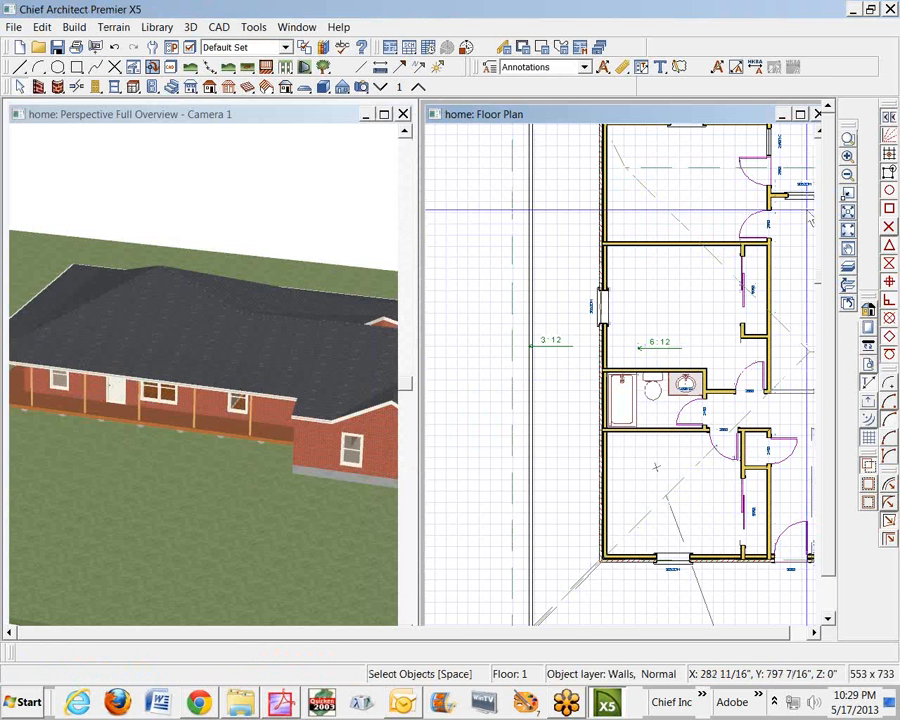
Examine the rear deck in the floor plan and where its roof pitch break lies relative to the back wall.
left_click(847, 174)
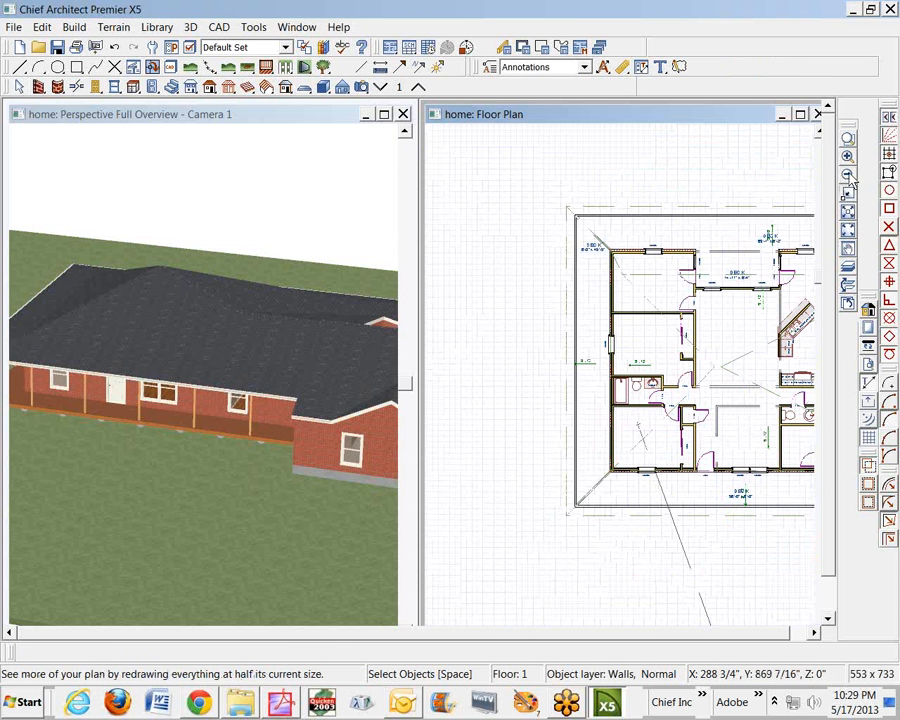
left_click(847, 174)
left_click(848, 211)
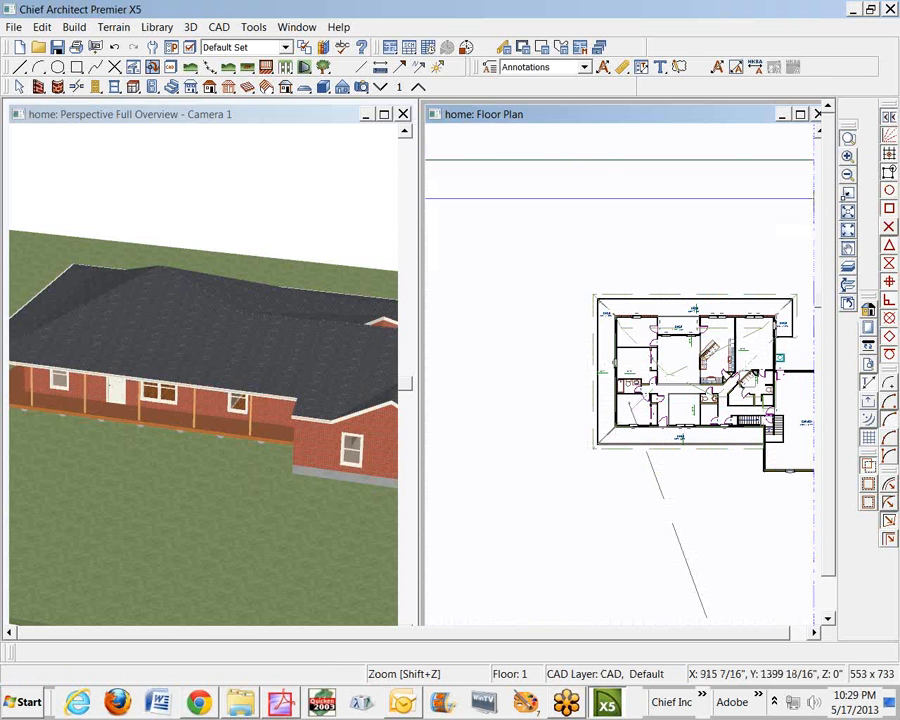
left_click_drag(566, 278, 790, 318)
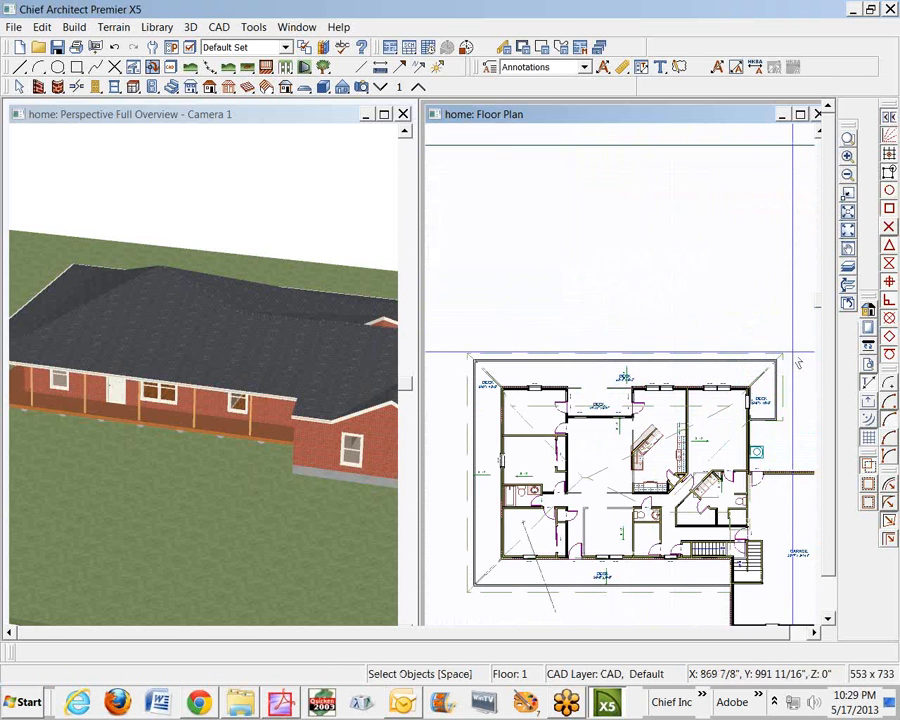
scroll(675, 437, "down", 2)
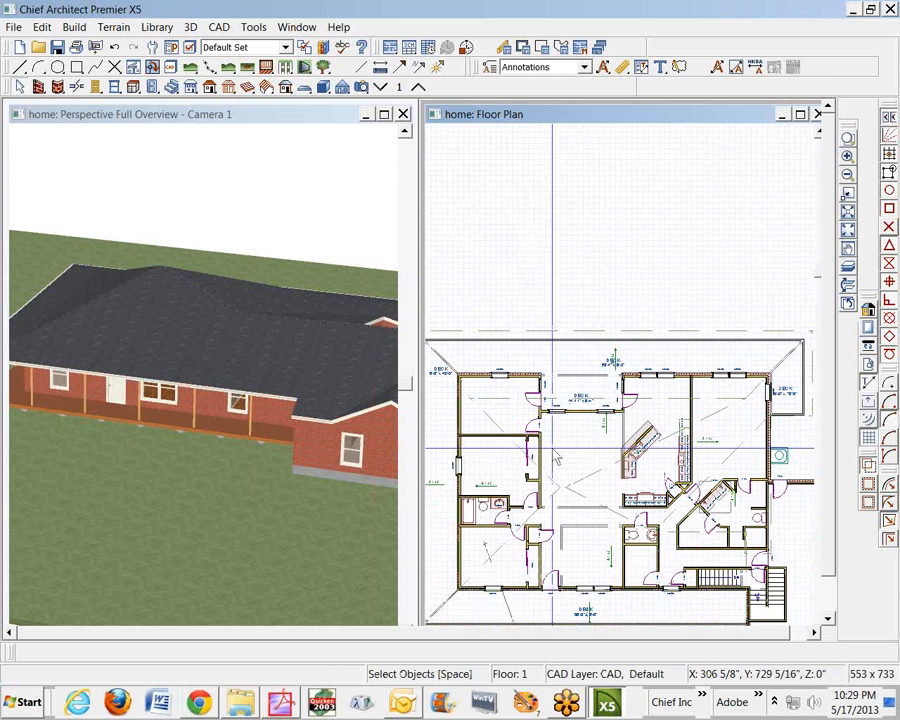
scroll(603, 318, "up", 3)
scroll(603, 318, "up", 1)
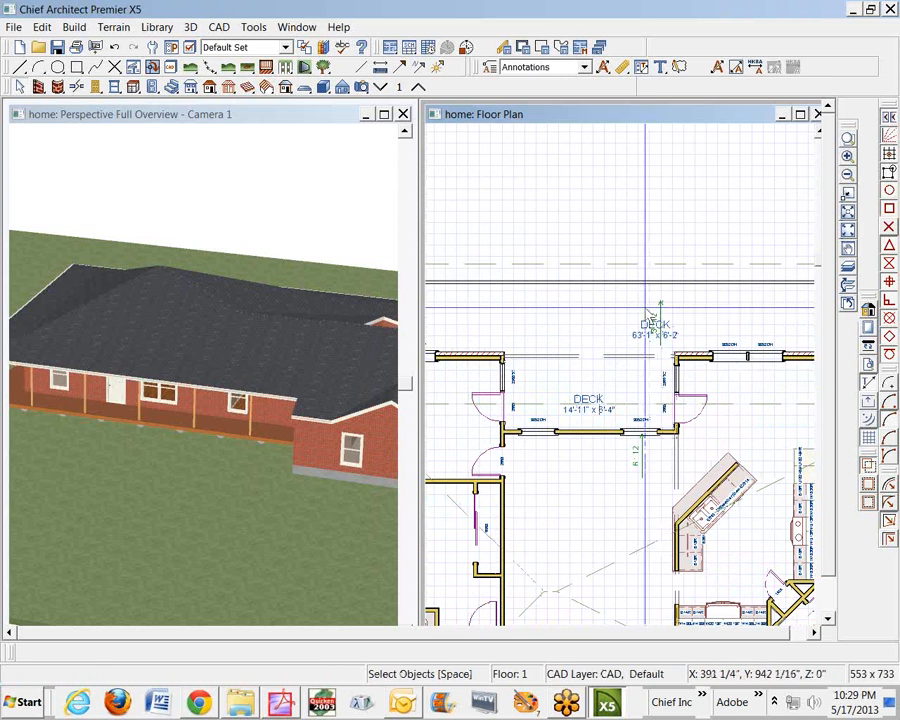
Orbit the 3D overview to a side view and examine the pitch break of the rear deck roof.
left_click(82, 116)
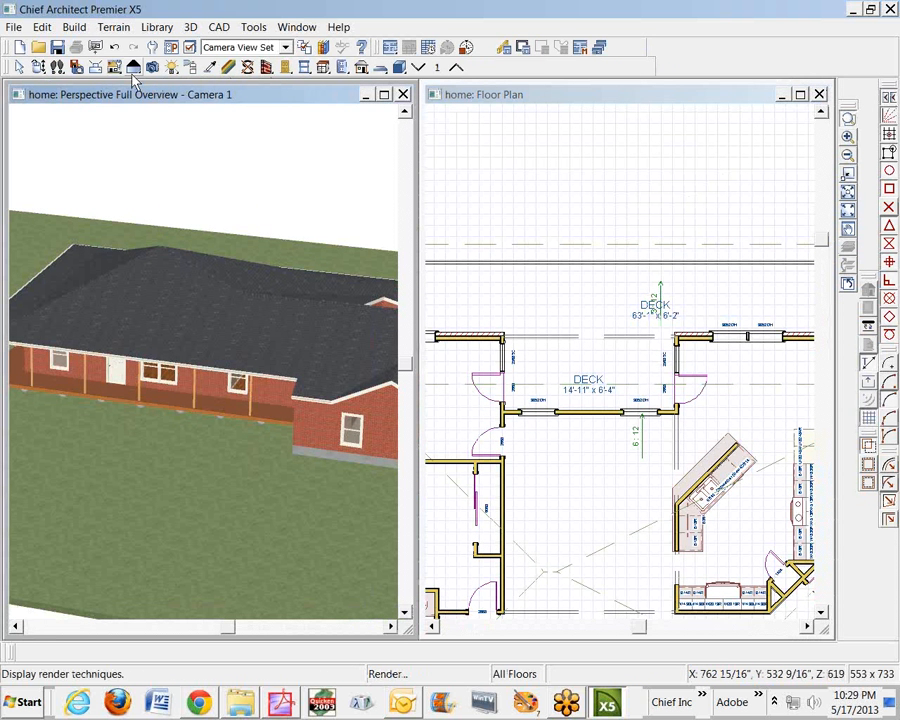
left_click(40, 69)
left_click_drag(273, 314, 4, 301)
left_click_drag(215, 364, 193, 353)
scroll(189, 305, "up", 4)
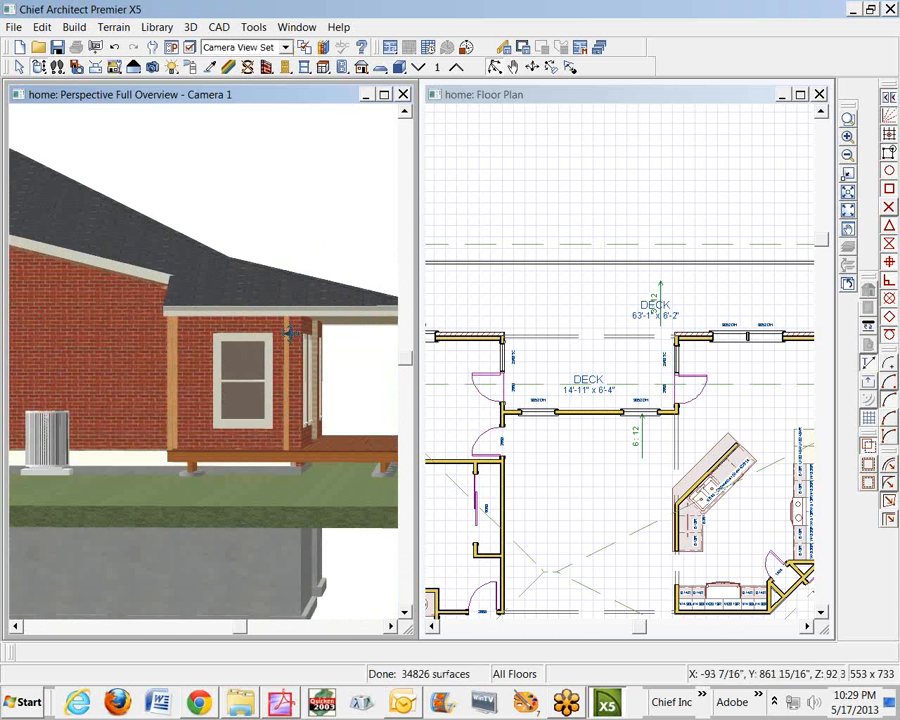
Switch to the Todd Homes Country Ranch PDF in Adobe Acrobat and examine the porch roof on the left elevation.
left_click(287, 703)
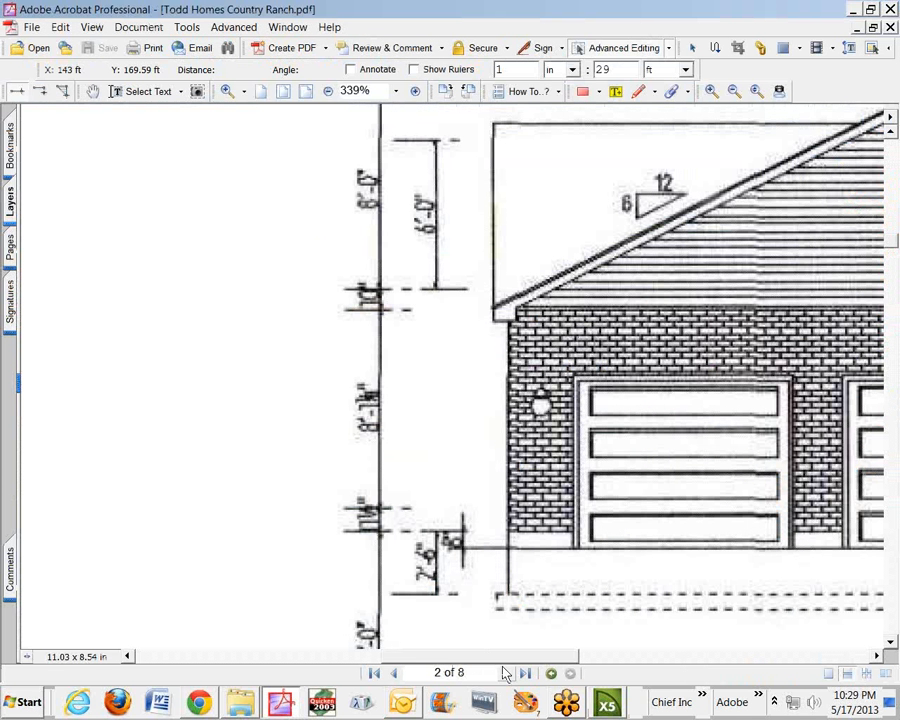
left_click_drag(481, 664, 590, 657)
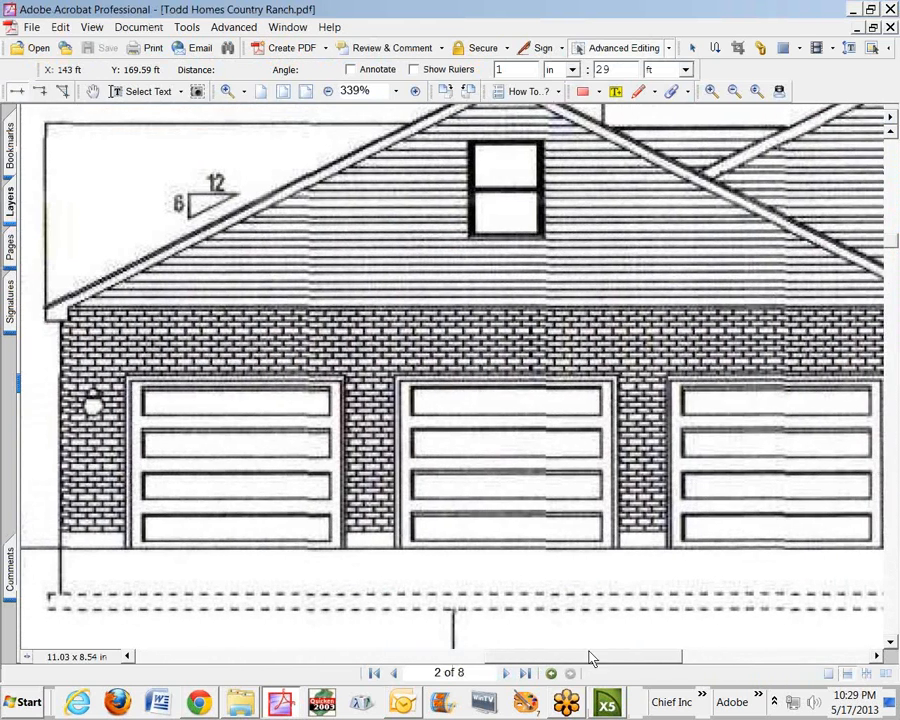
left_click(283, 92)
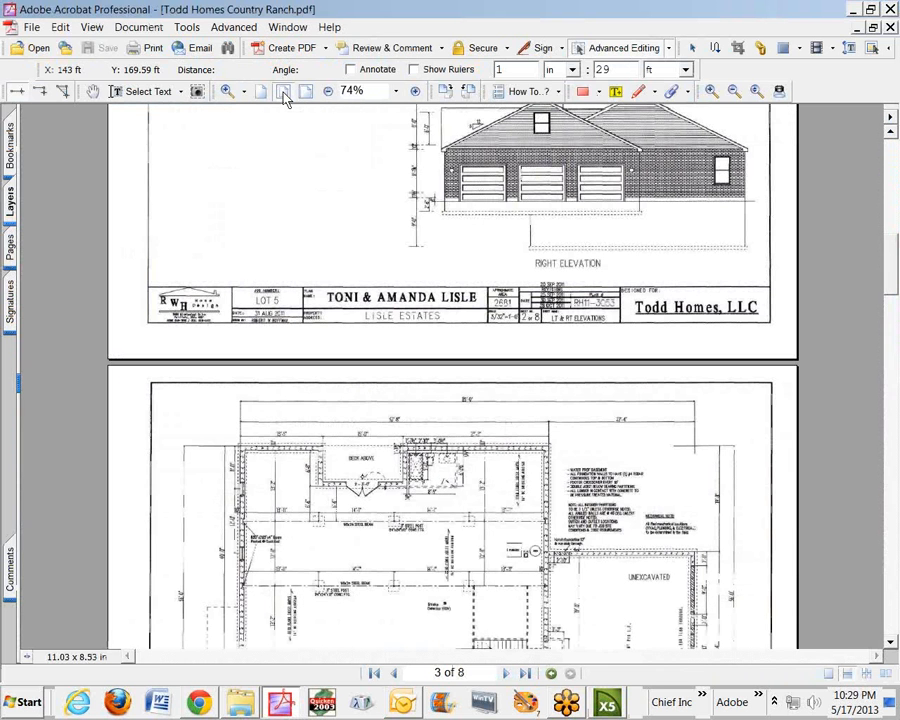
left_click_drag(890, 272, 887, 238)
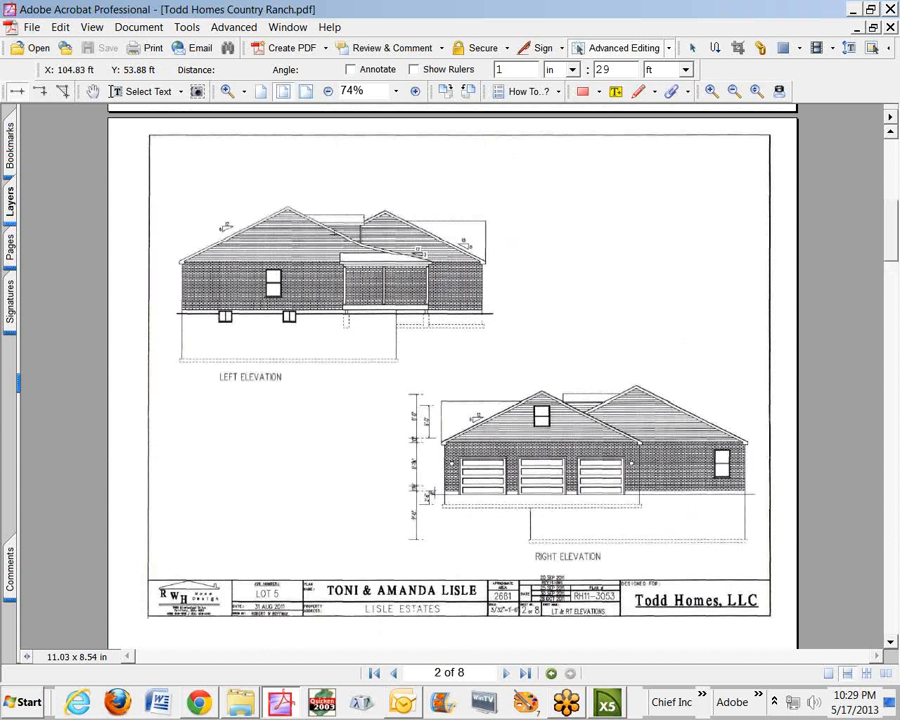
left_click(333, 232)
left_click(227, 91)
left_click_drag(315, 228, 515, 338)
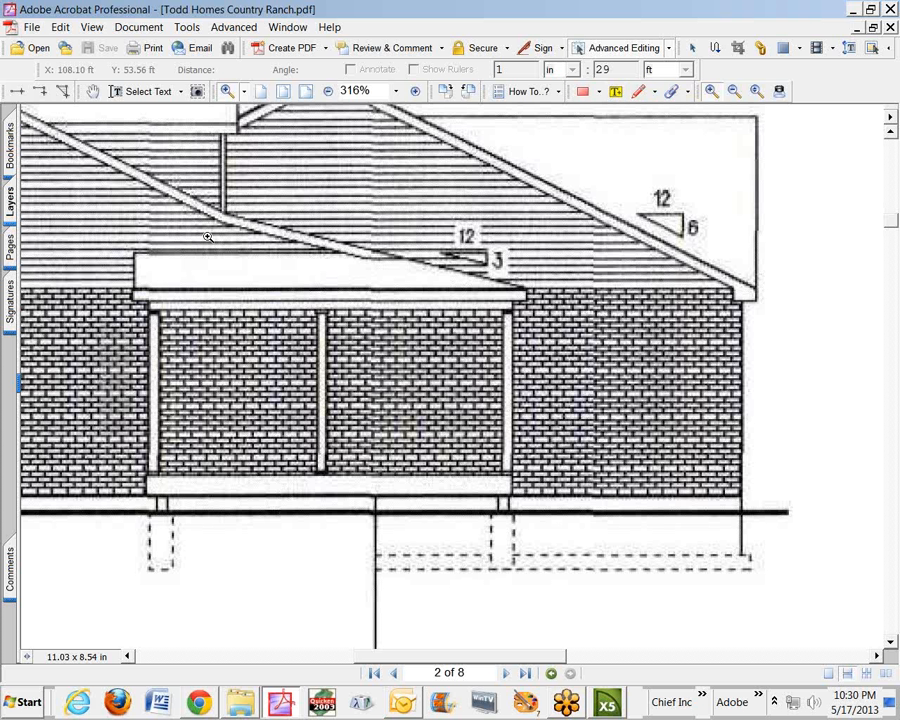
scroll(240, 245, "down", 5)
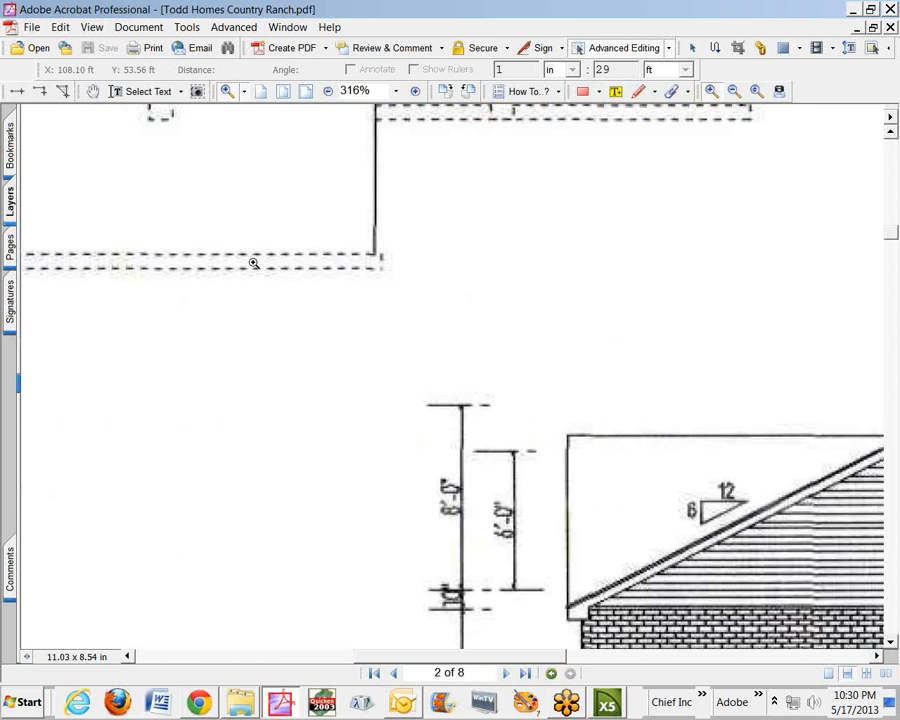
scroll(260, 265, "up", 5)
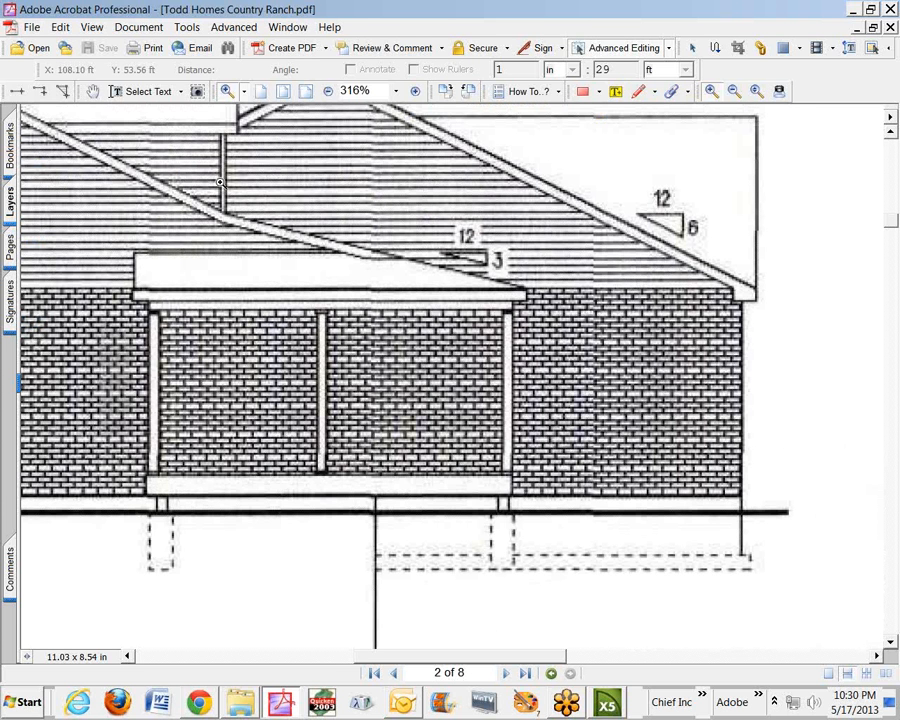
Examine a close-up of the left elevation where the main roof slope meets the shallower porch slope.
left_click(287, 92)
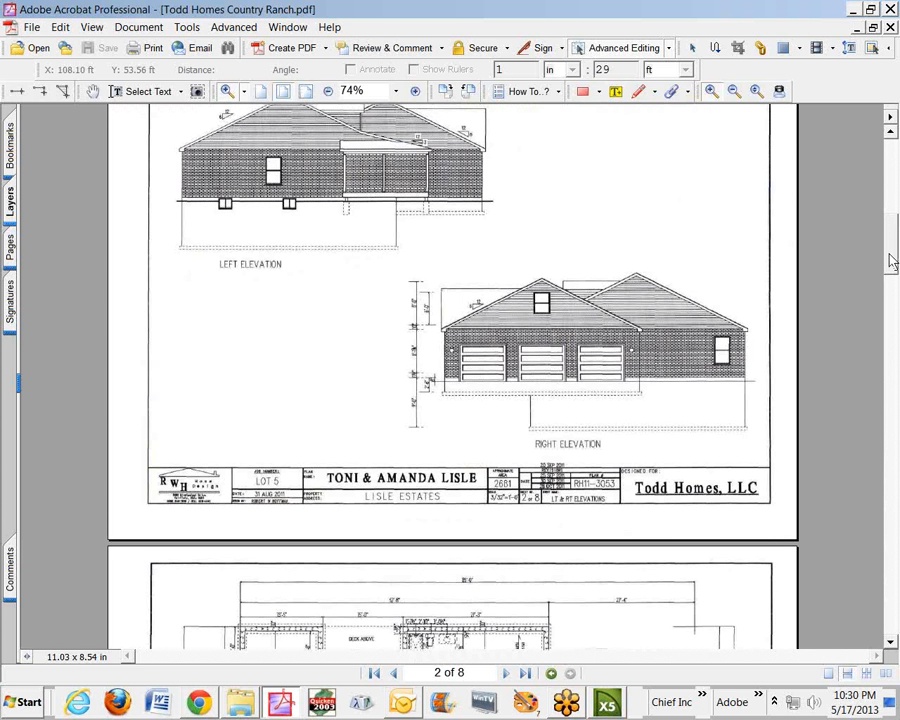
left_click_drag(889, 260, 888, 240)
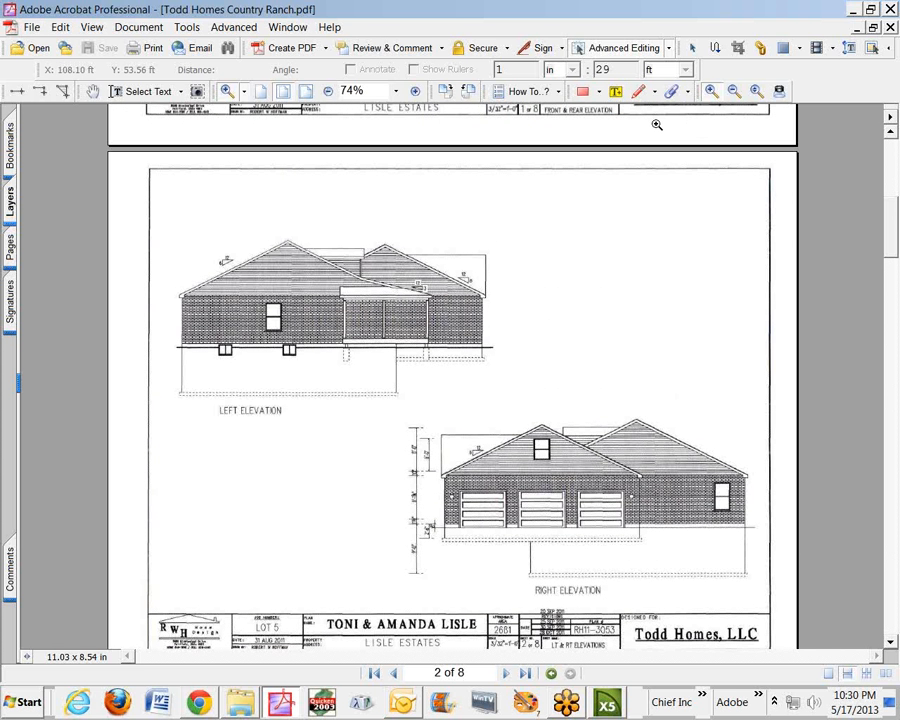
left_click_drag(250, 217, 508, 385)
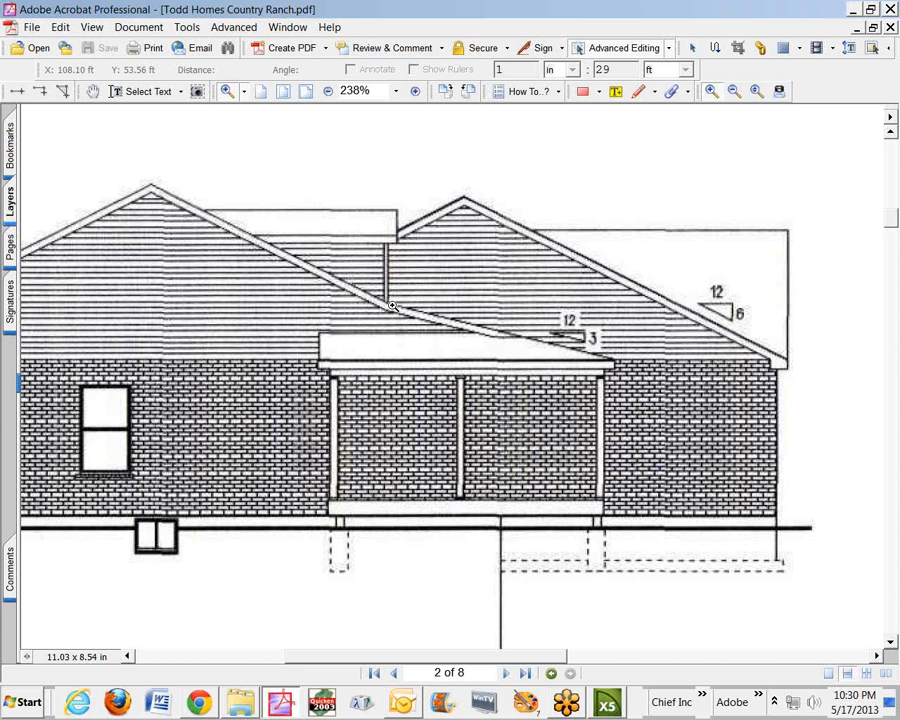
left_click_drag(297, 183, 480, 373)
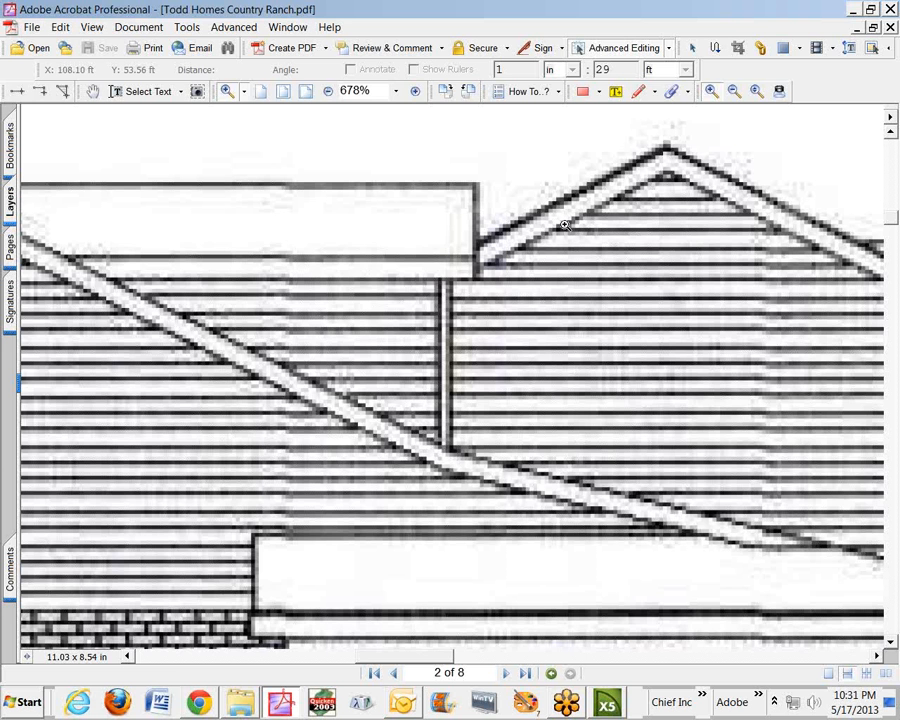
Return to Chief Architect and set the rear deck railing's upper pitch to begin 78" in from the baseline.
left_click(852, 9)
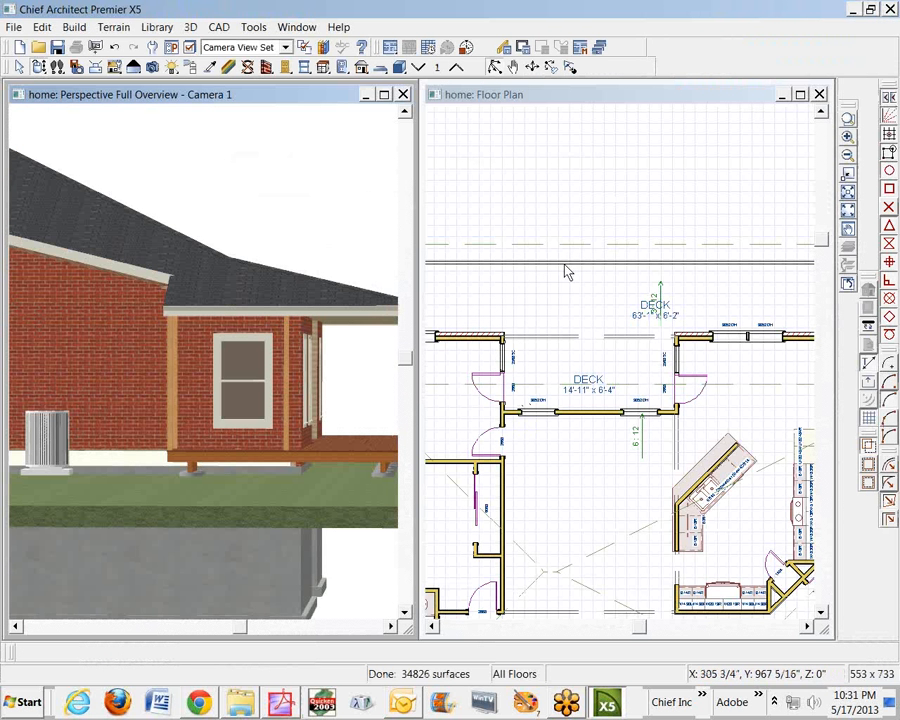
left_click(567, 272)
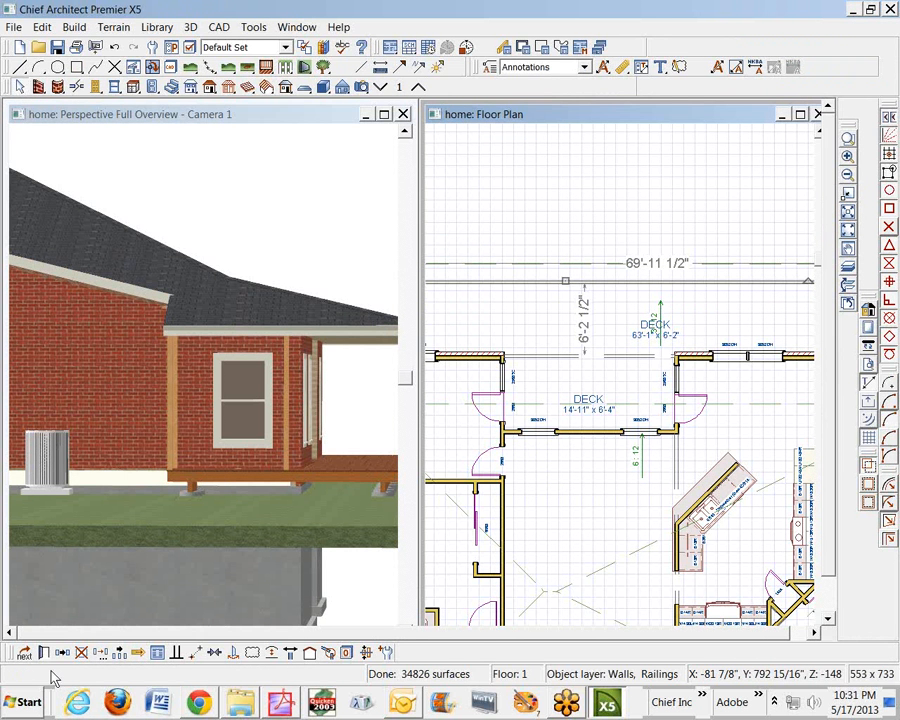
left_click(24, 652)
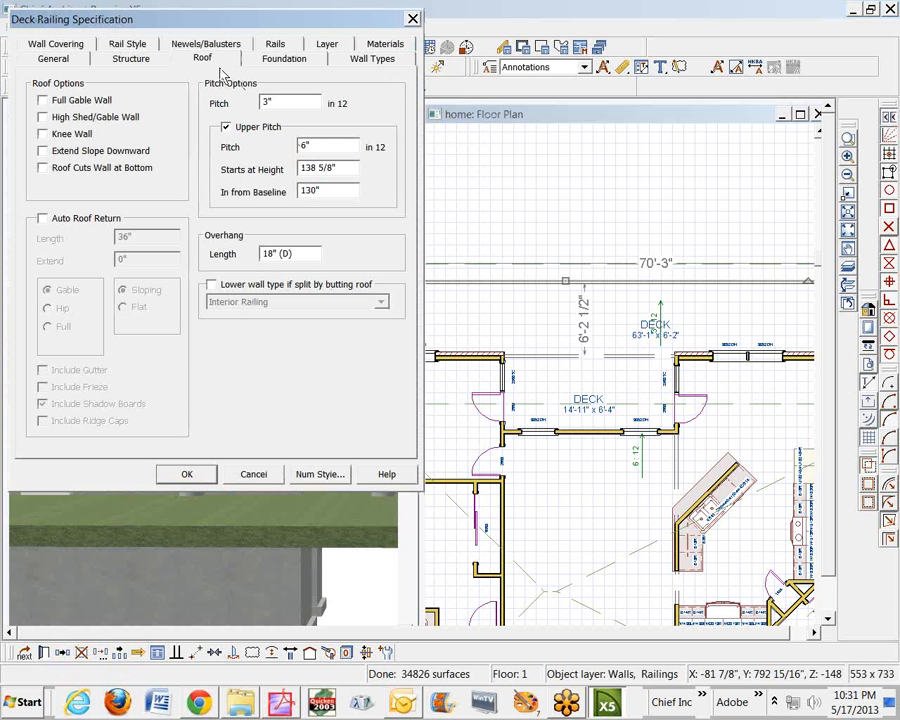
double_click(322, 192)
type("78")
left_click(202, 476)
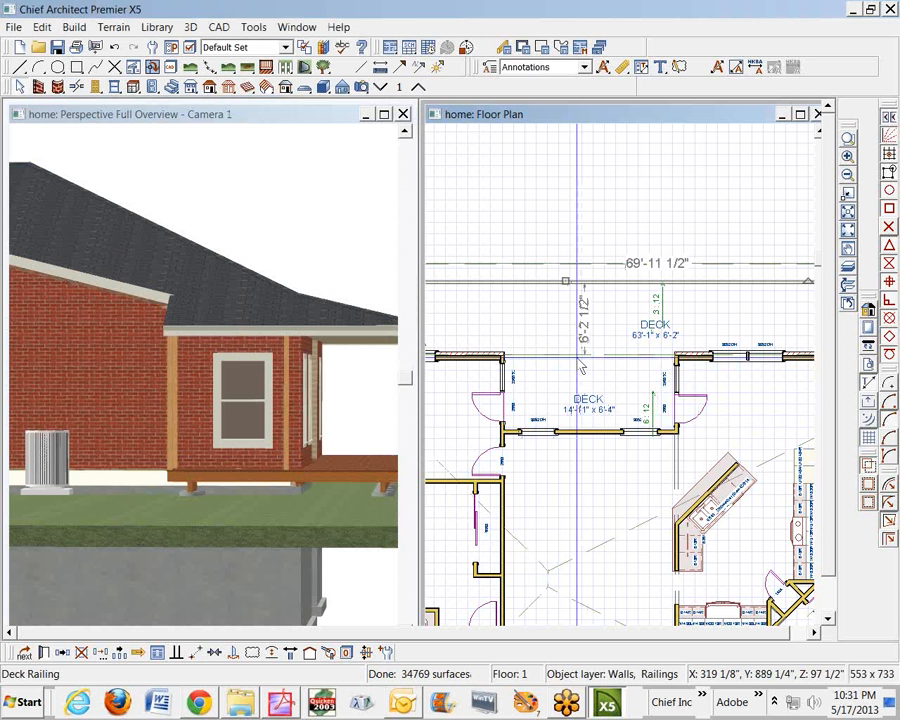
key("Escape")
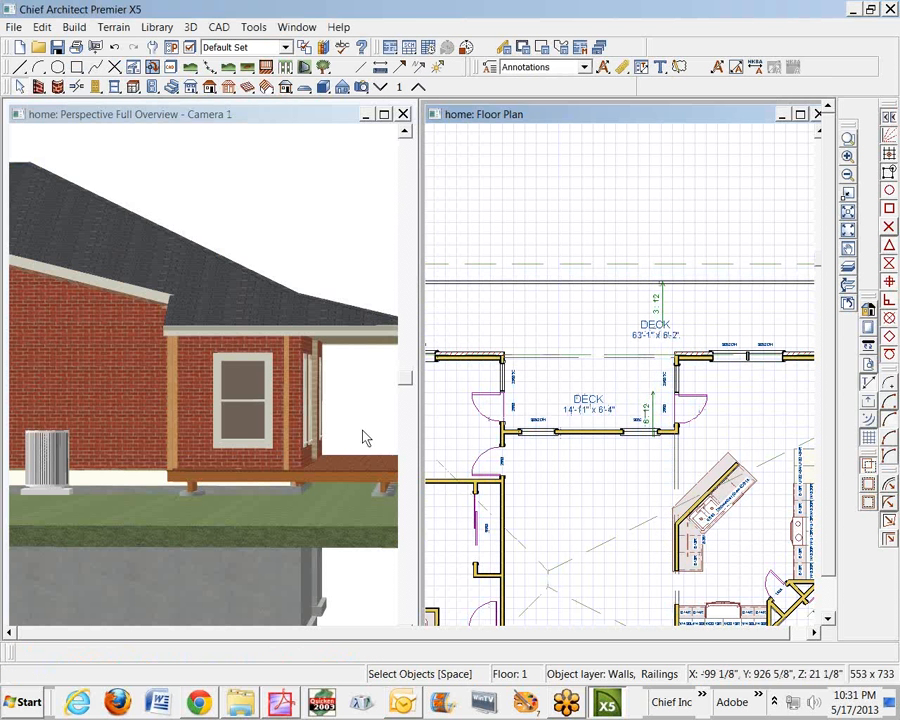
Locate the small side deck at the house's rear corner in the floor plan and inspect its invisible wall along the house.
scroll(365, 374, "down", 1)
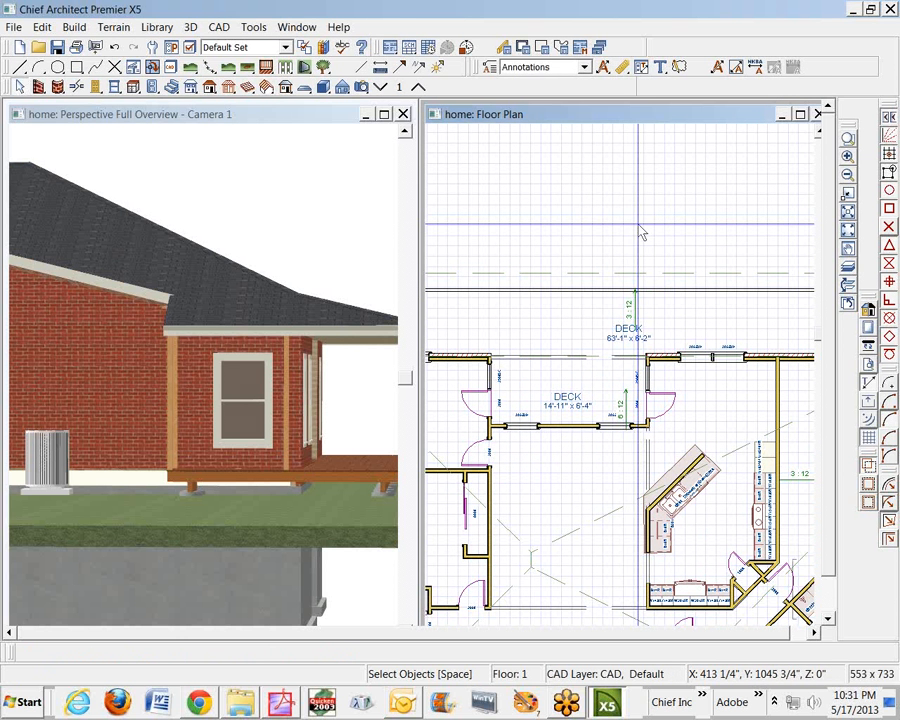
left_click(847, 175)
left_click(847, 175)
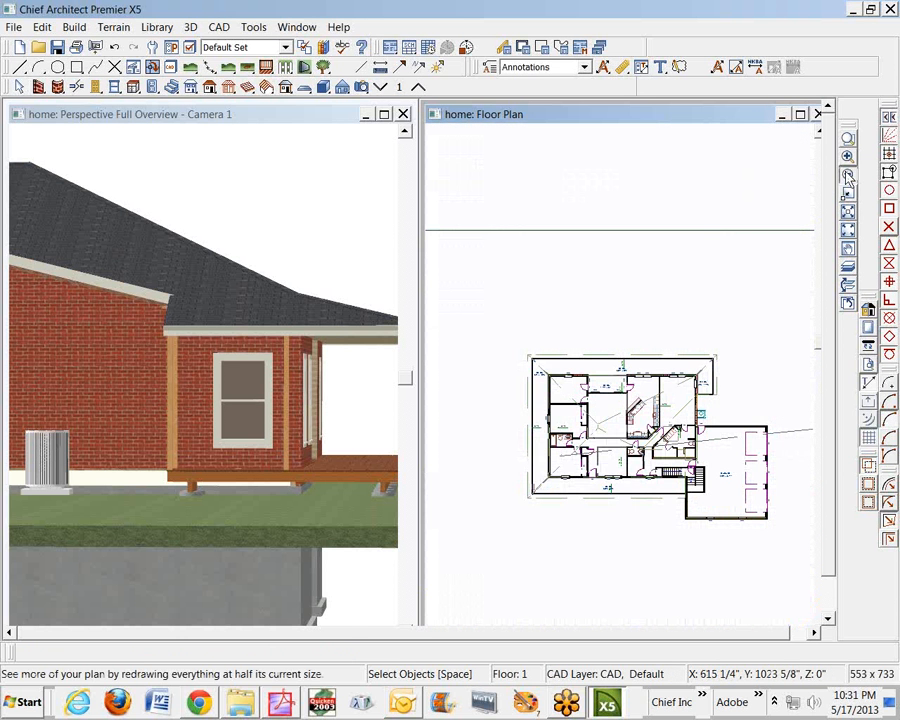
left_click(847, 137)
left_click_drag(663, 351, 731, 440)
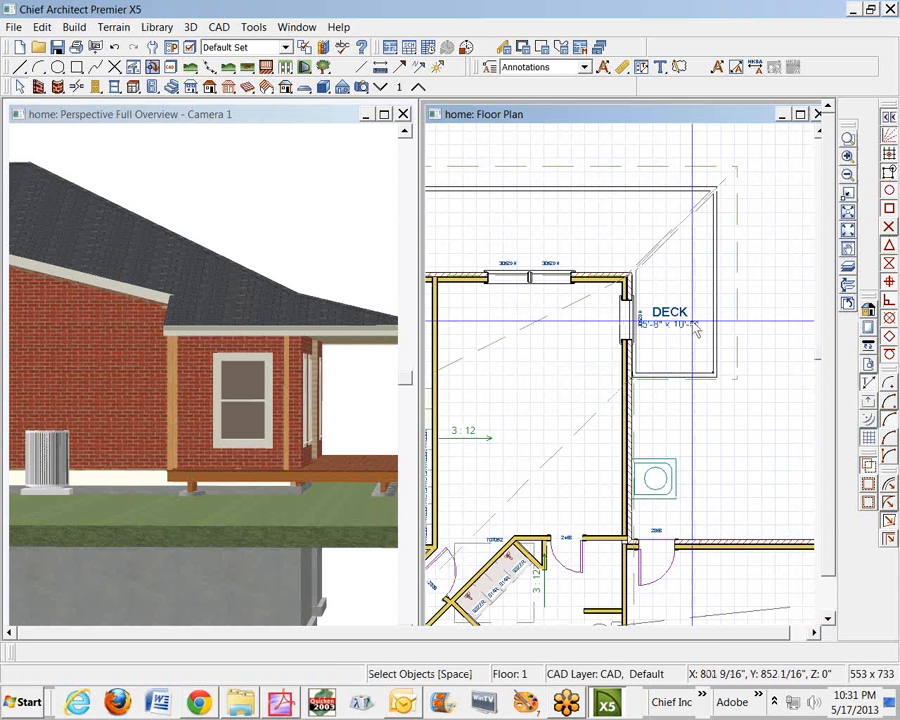
scroll(697, 332, "up", 3)
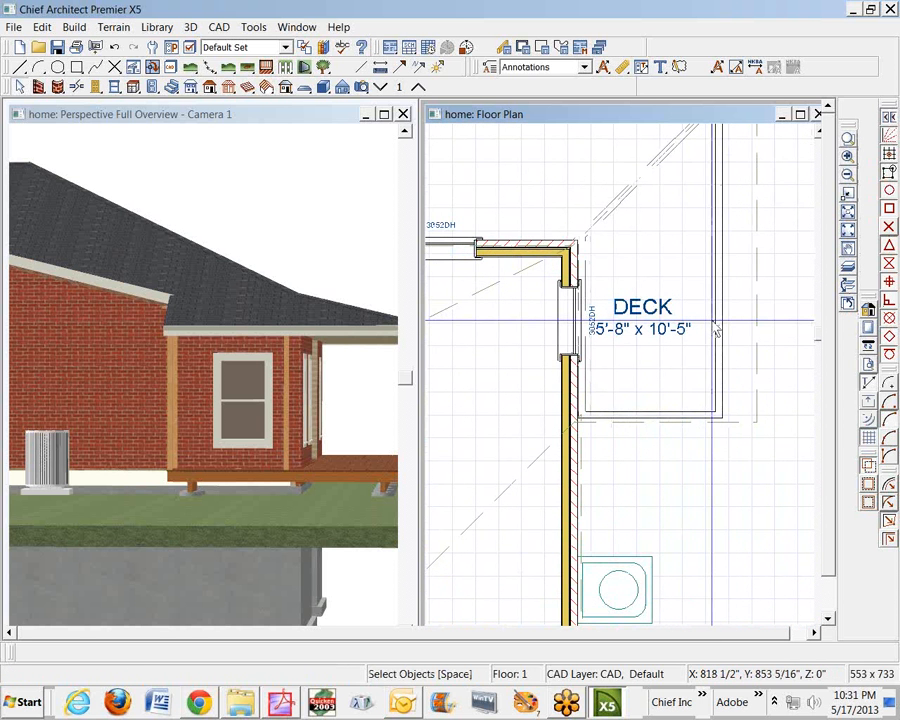
left_click(586, 389)
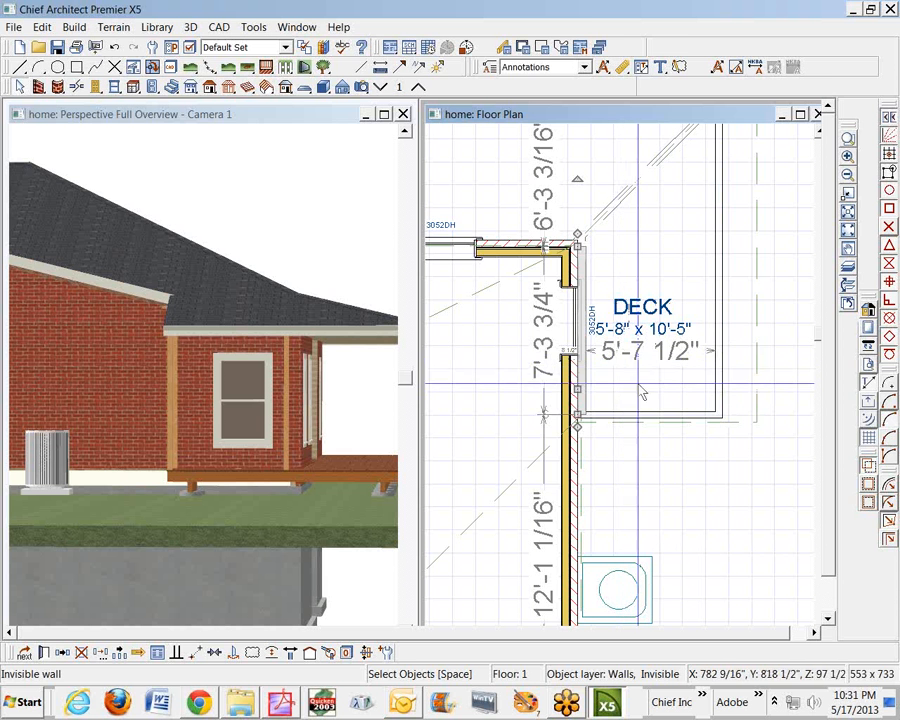
key("Escape")
left_click(722, 315)
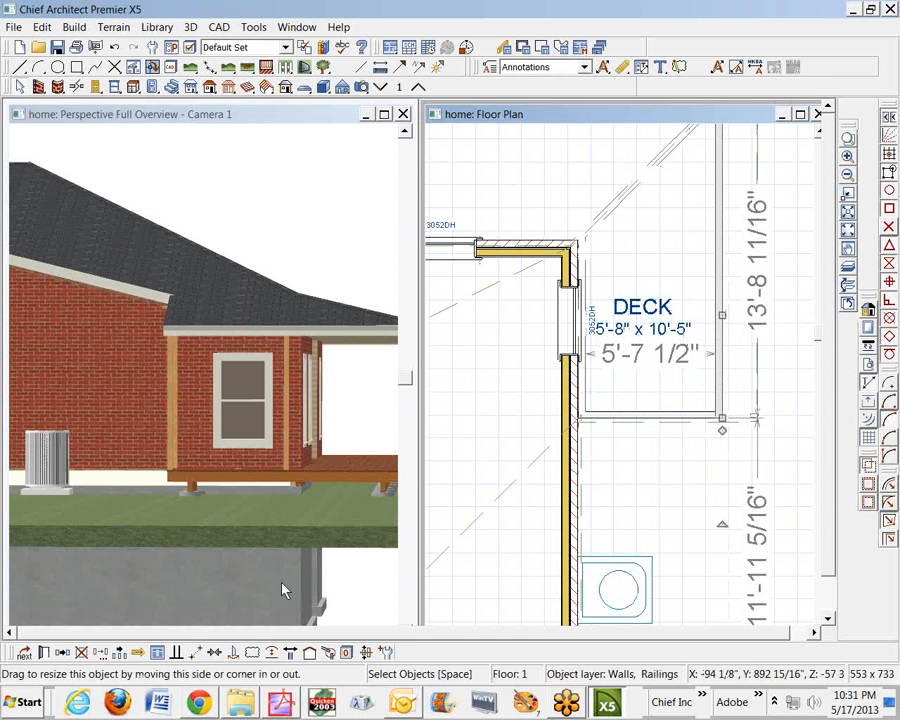
left_click(44, 652)
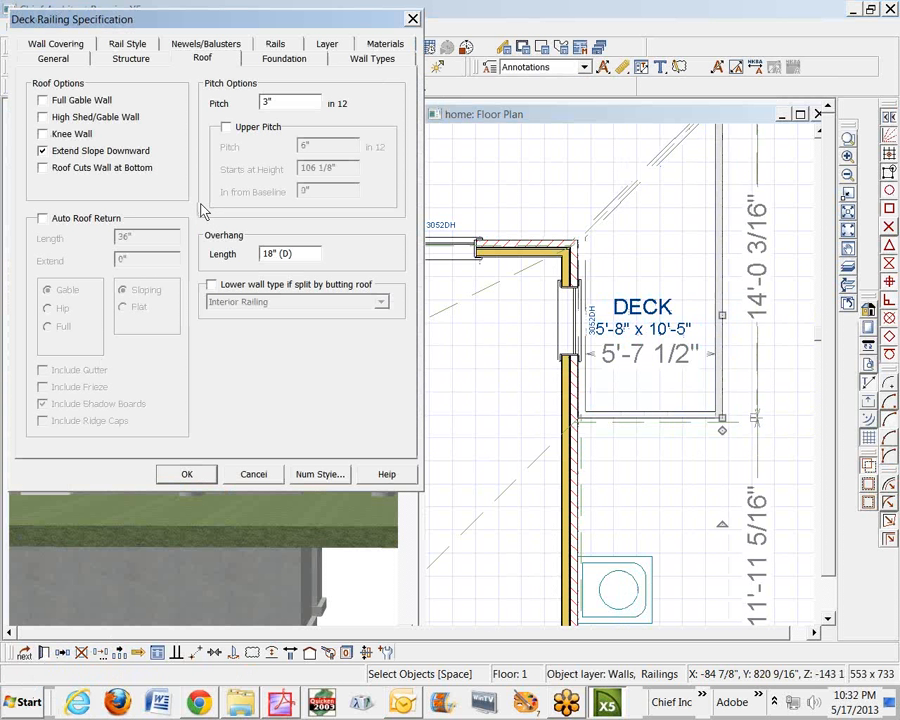
left_click(226, 128)
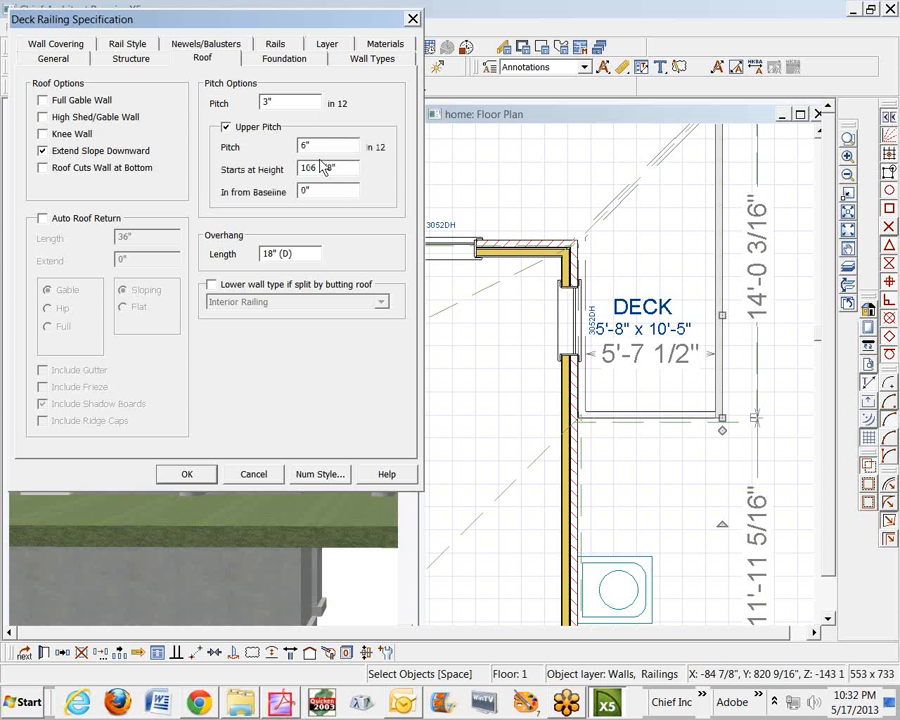
left_click(254, 475)
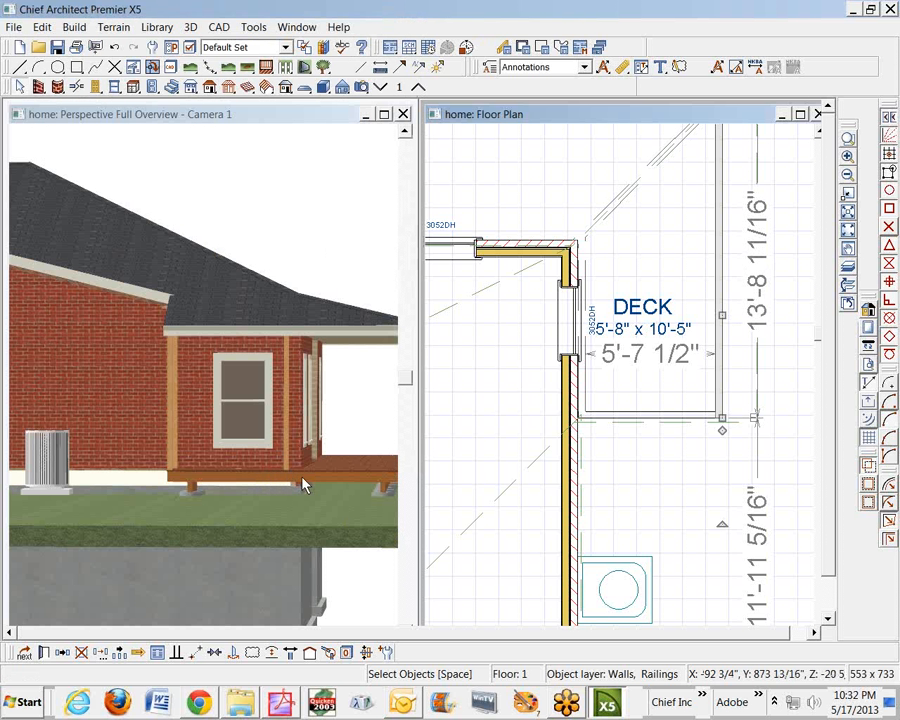
Delete the invisible wall separating the side deck from the house's exterior wall.
left_click(157, 268)
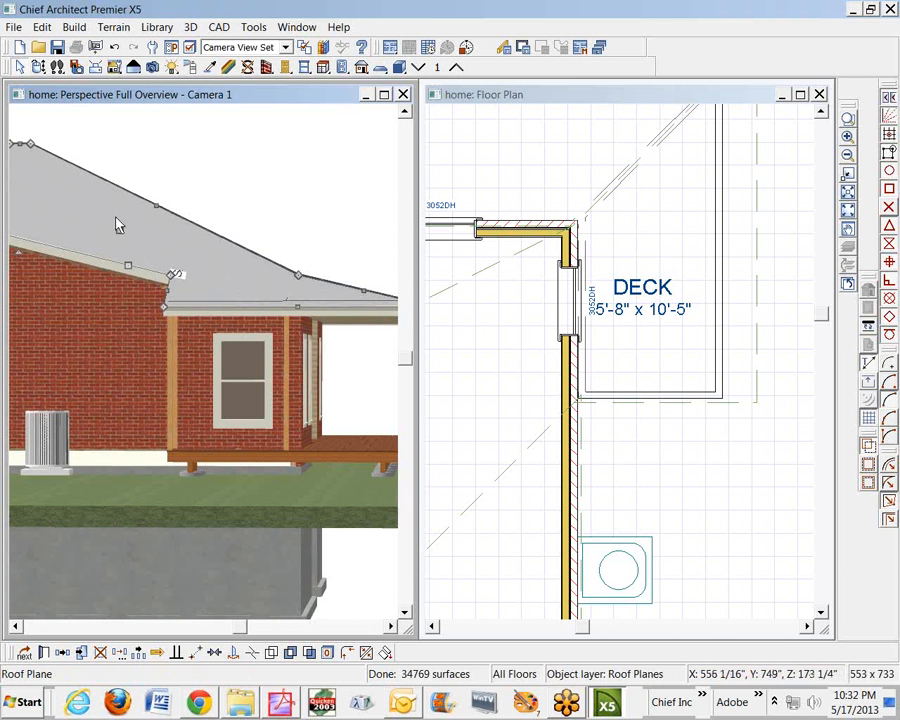
left_click(730, 330)
left_click(726, 331)
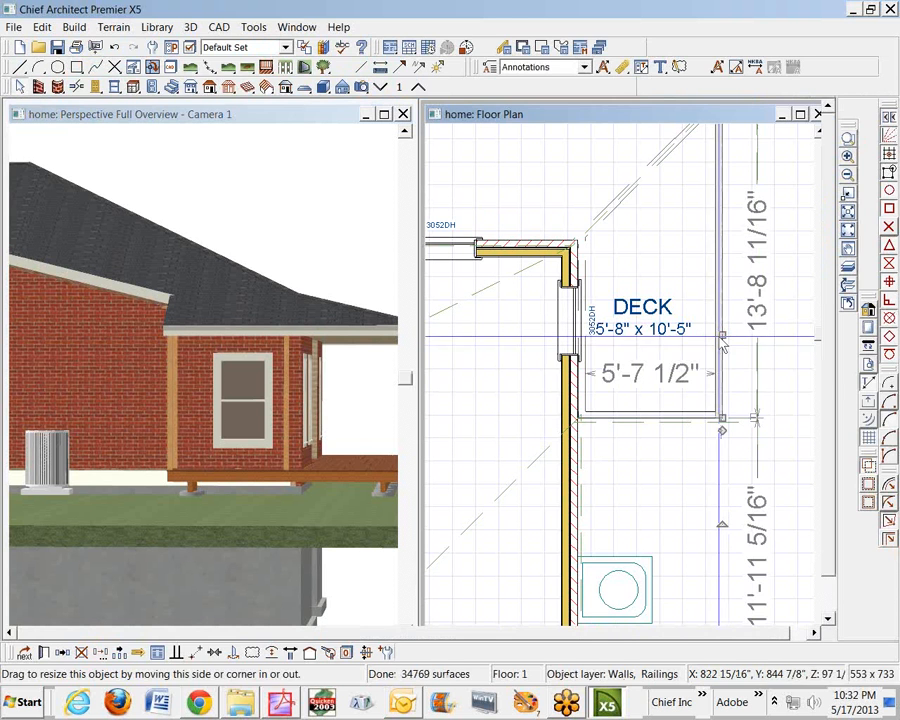
left_click(587, 402)
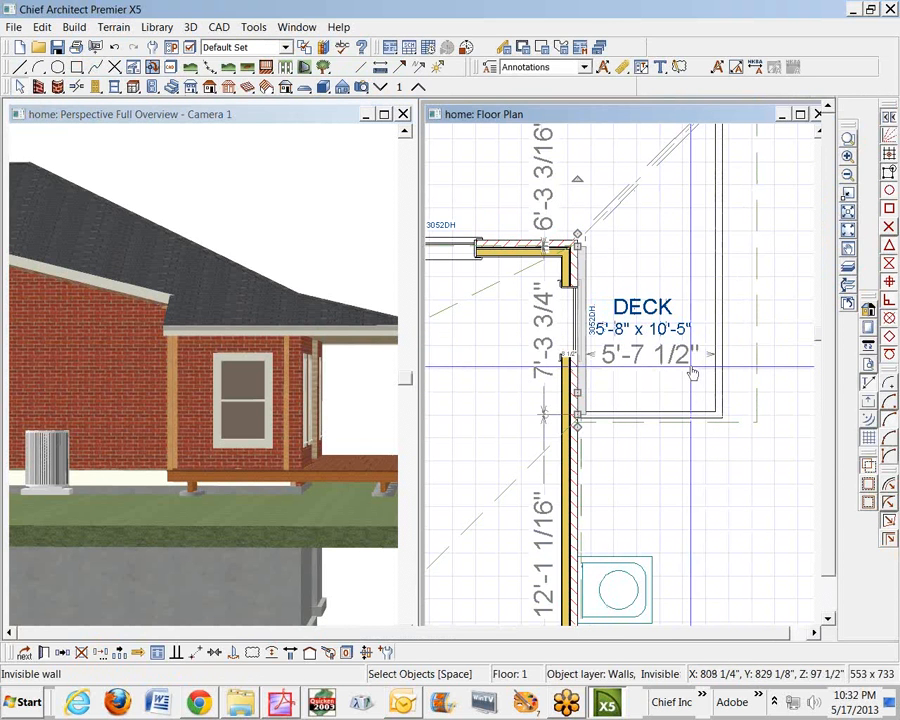
key("Delete")
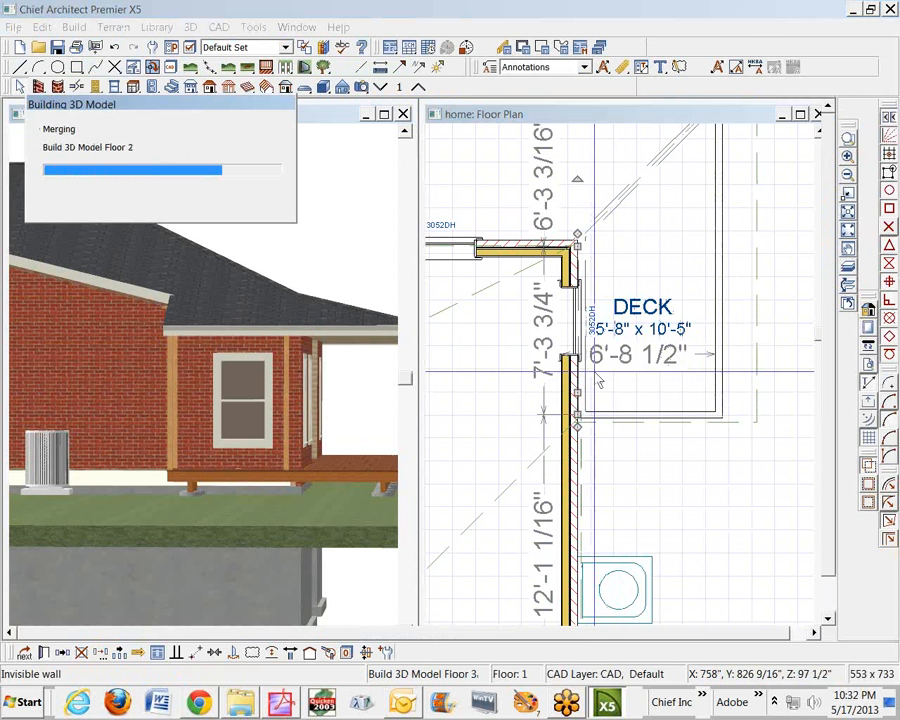
Extend the side deck's short end railing inward to connect with the house's exterior wall.
left_click(614, 415)
left_click_drag(581, 417, 570, 418)
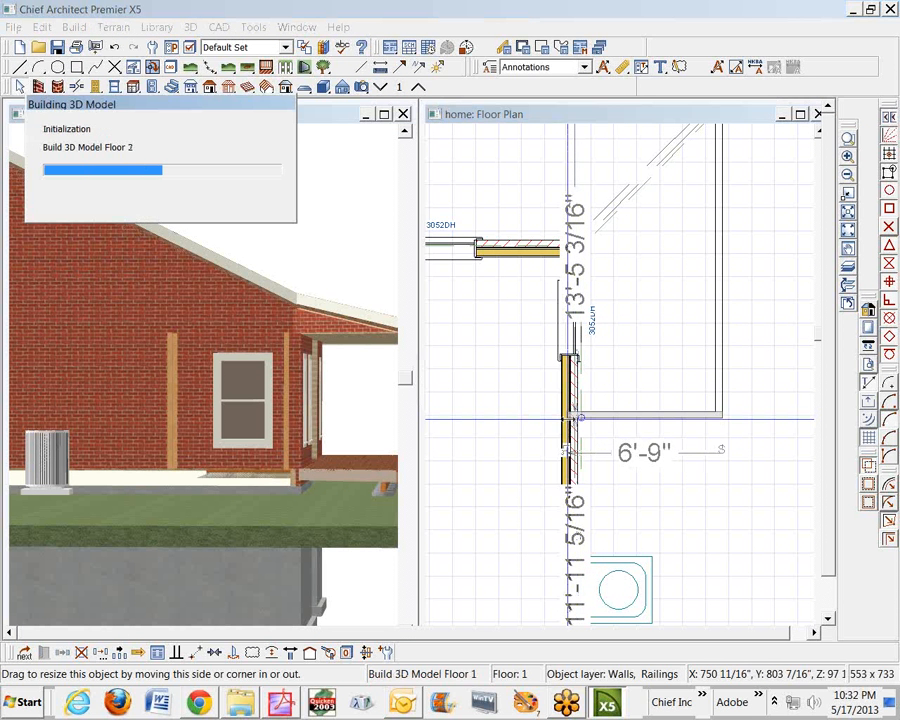
left_click(745, 383)
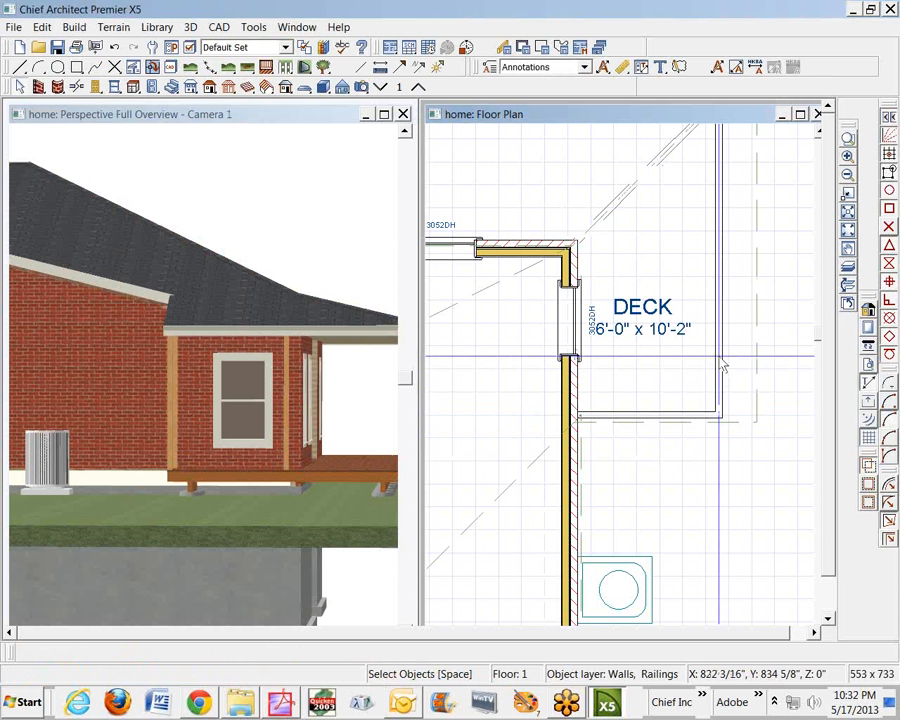
Enable a 6 in 12 upper pitch on the side deck's outer railing, starting 72" in from the baseline.
left_click(719, 346)
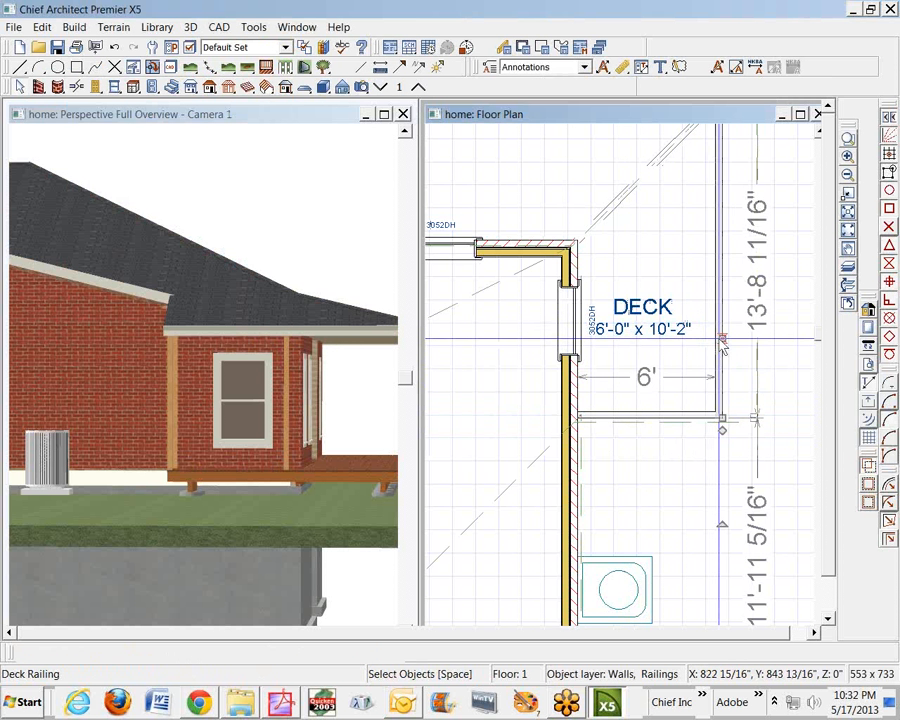
left_click(43, 652)
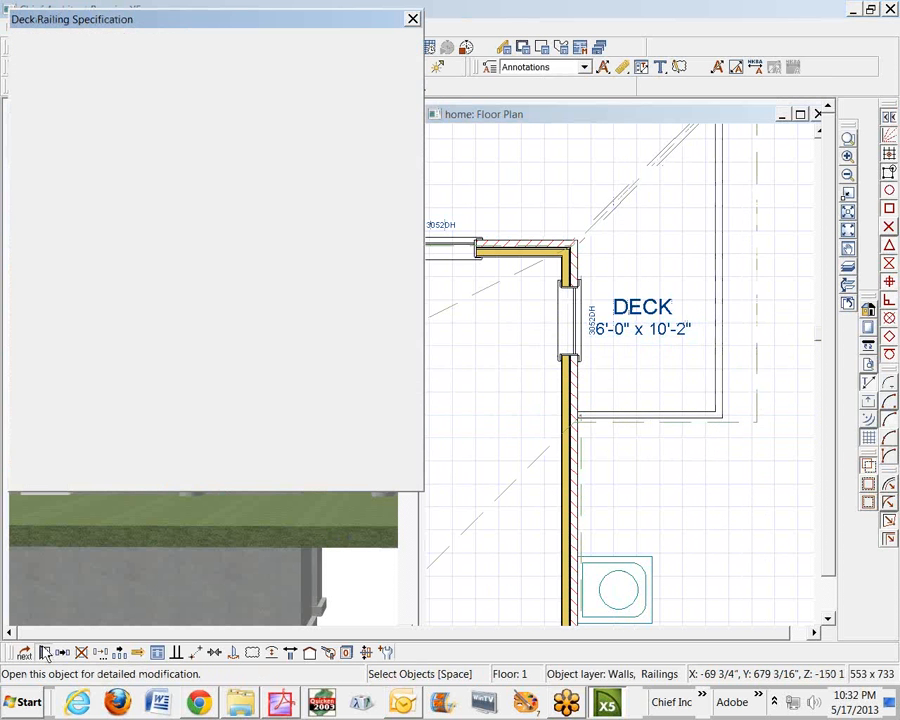
left_click(240, 128)
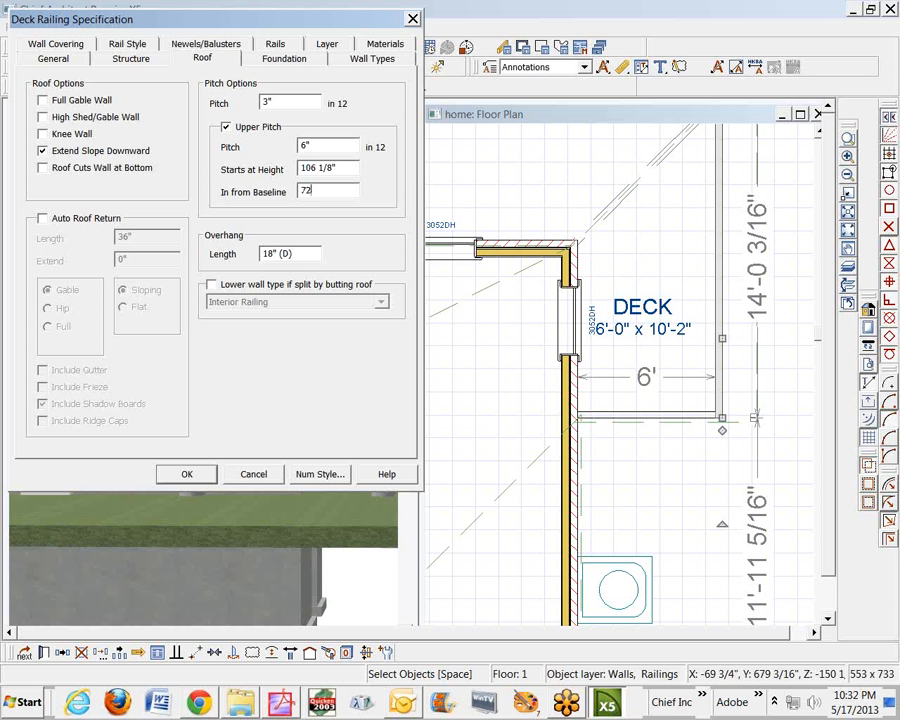
left_click(190, 475)
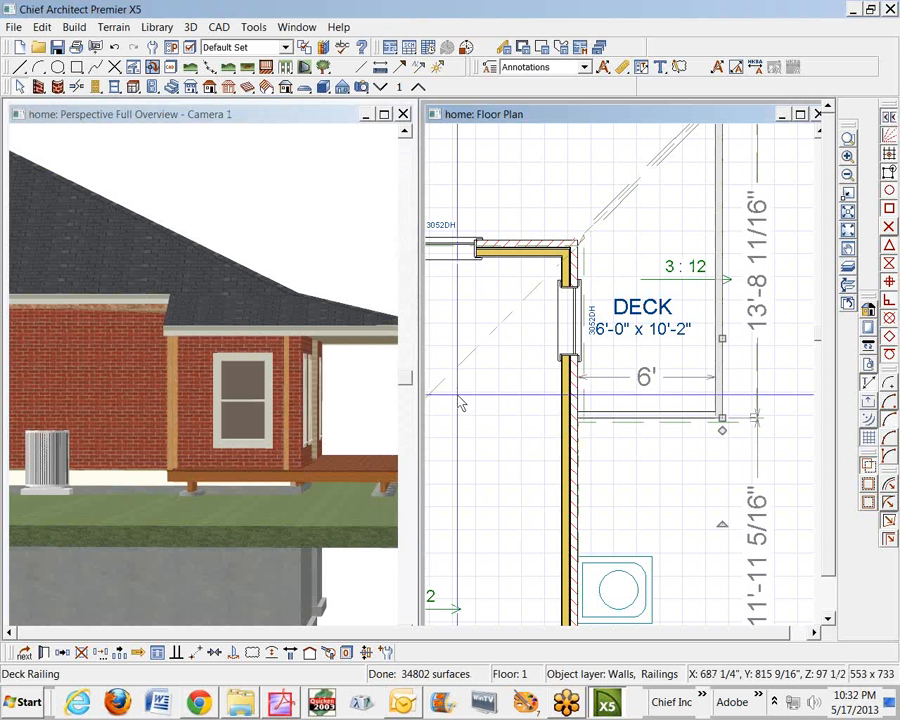
left_click(204, 316)
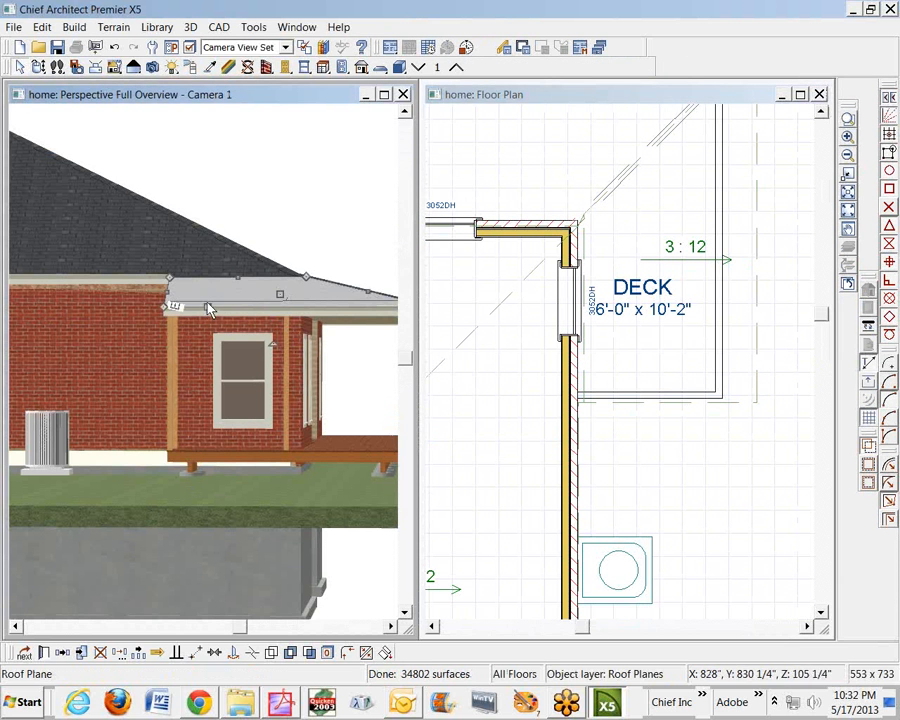
key("Escape")
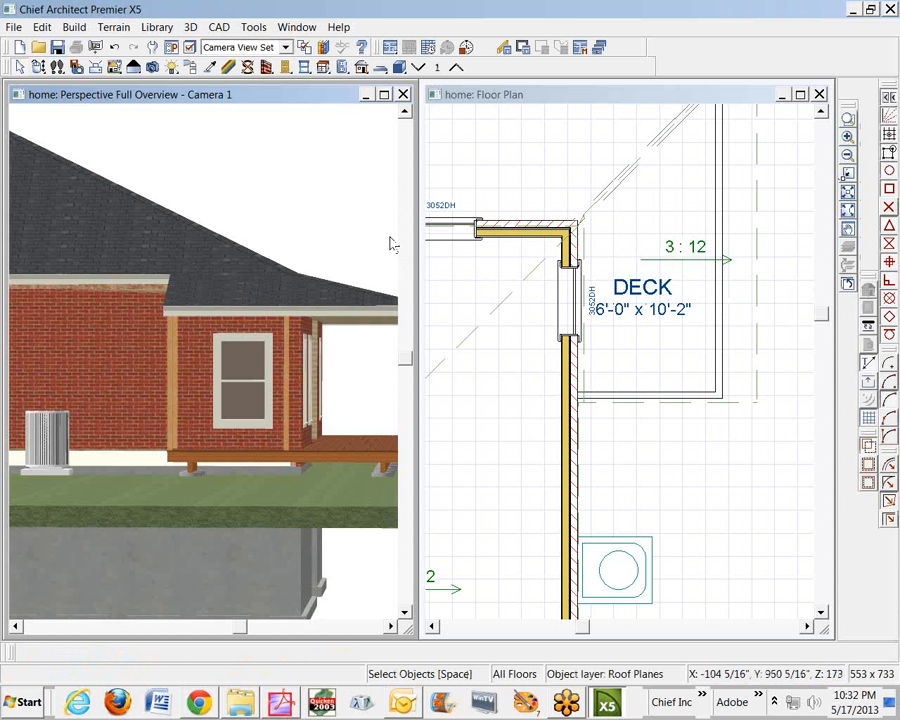
Enlarge the 3D overview to fill the workspace and bring the whole house into view.
left_click(848, 157)
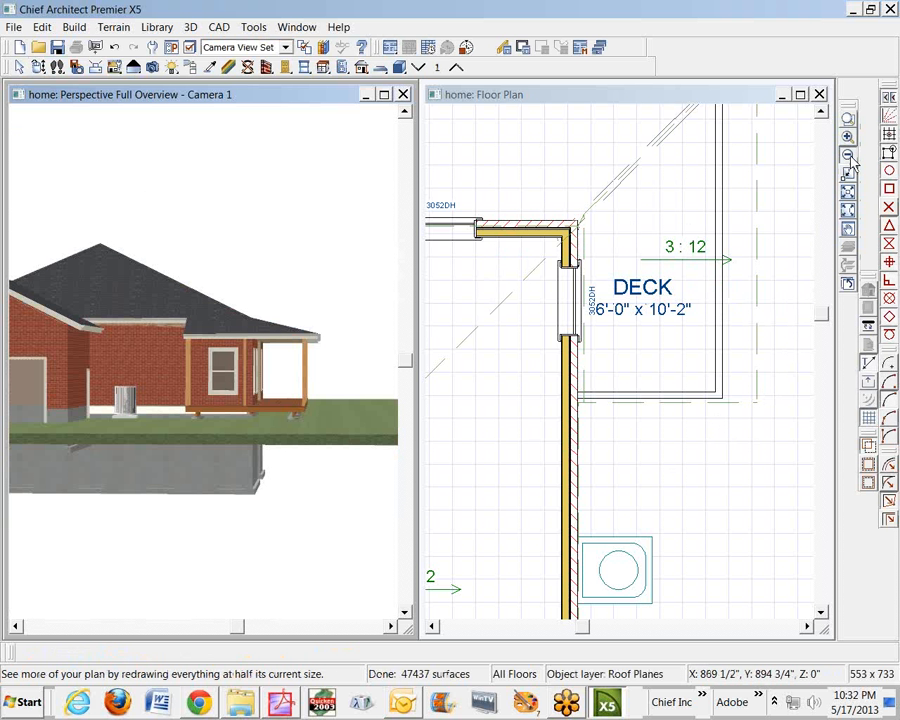
left_click(848, 157)
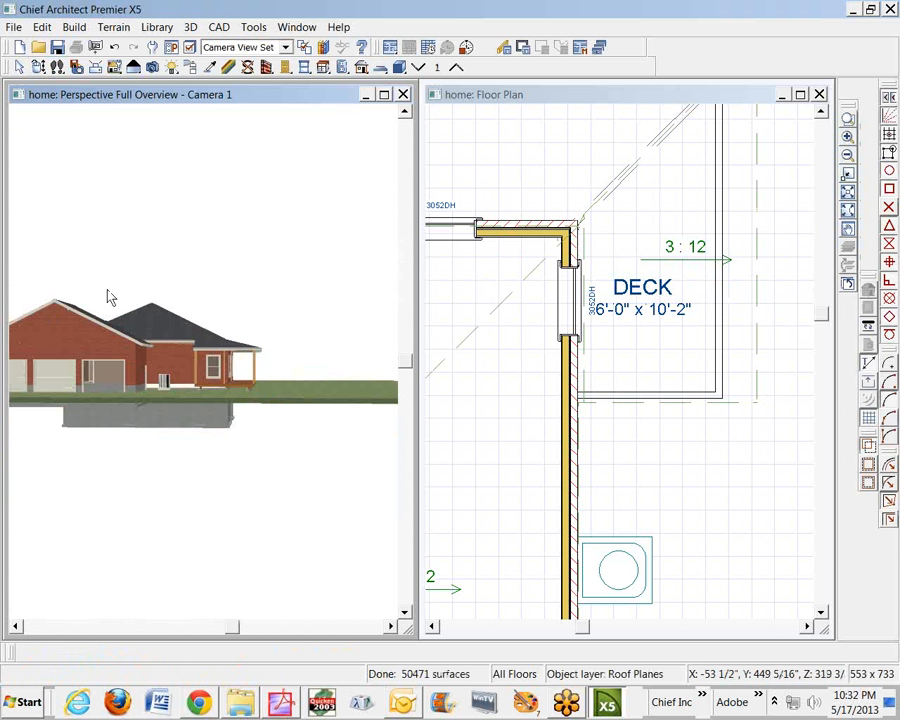
left_click(793, 93)
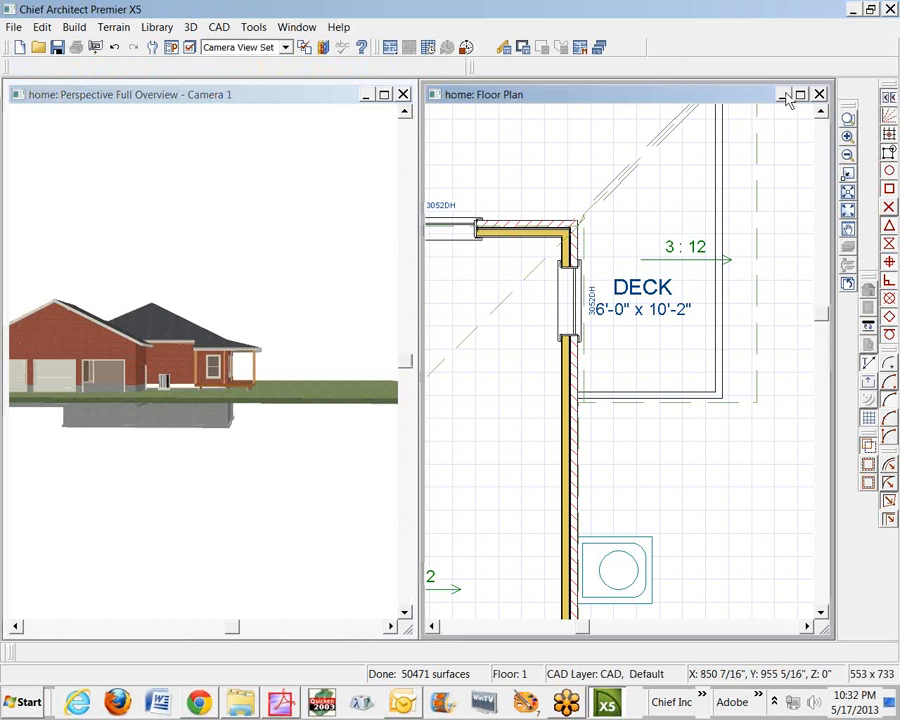
left_click(785, 115)
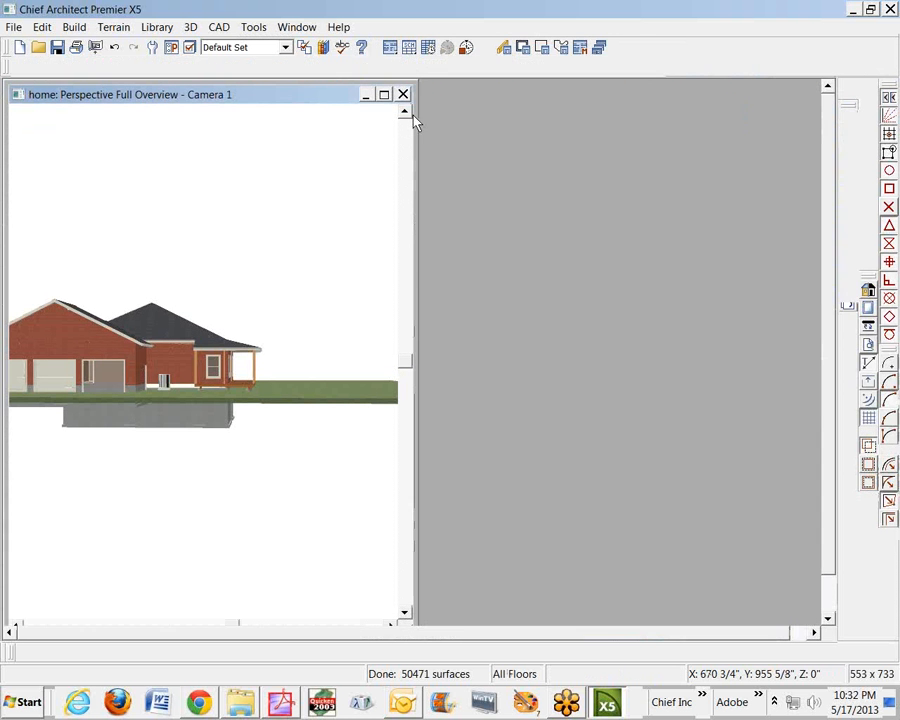
left_click(384, 95)
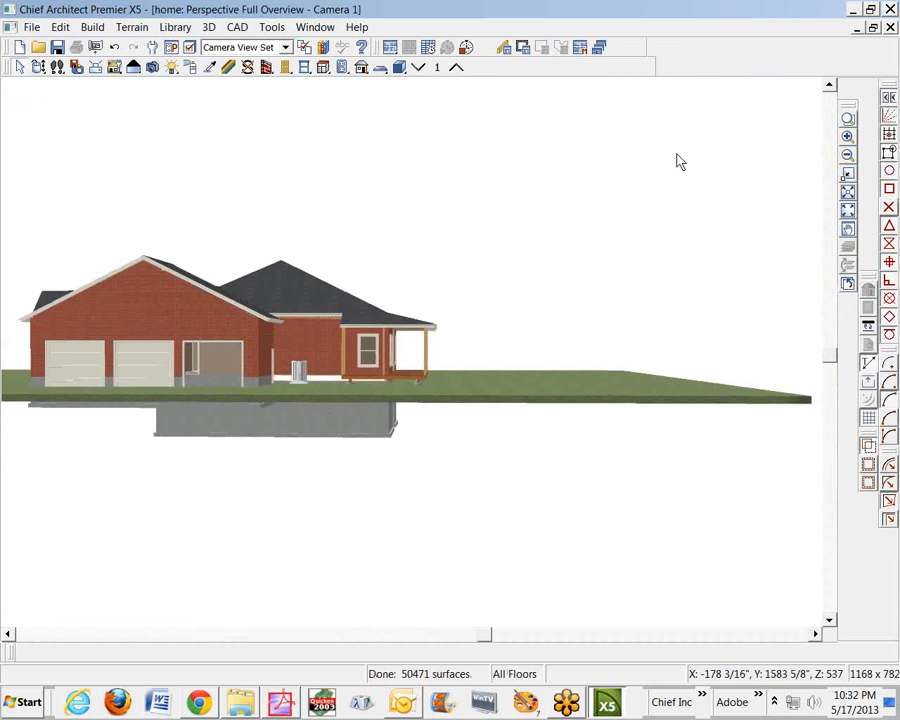
left_click(847, 209)
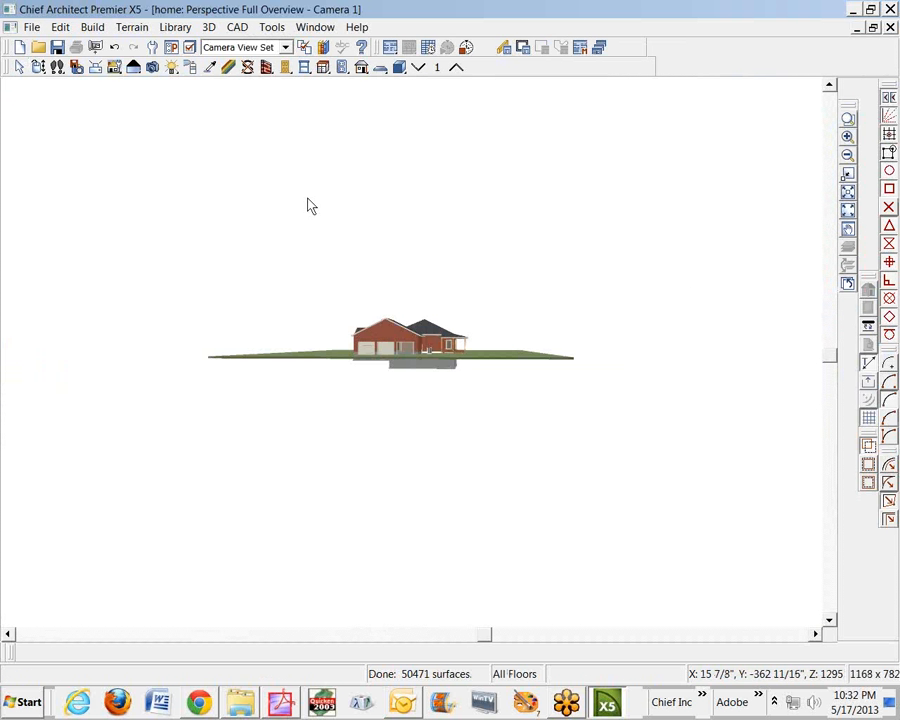
scroll(380, 376, "up", 5)
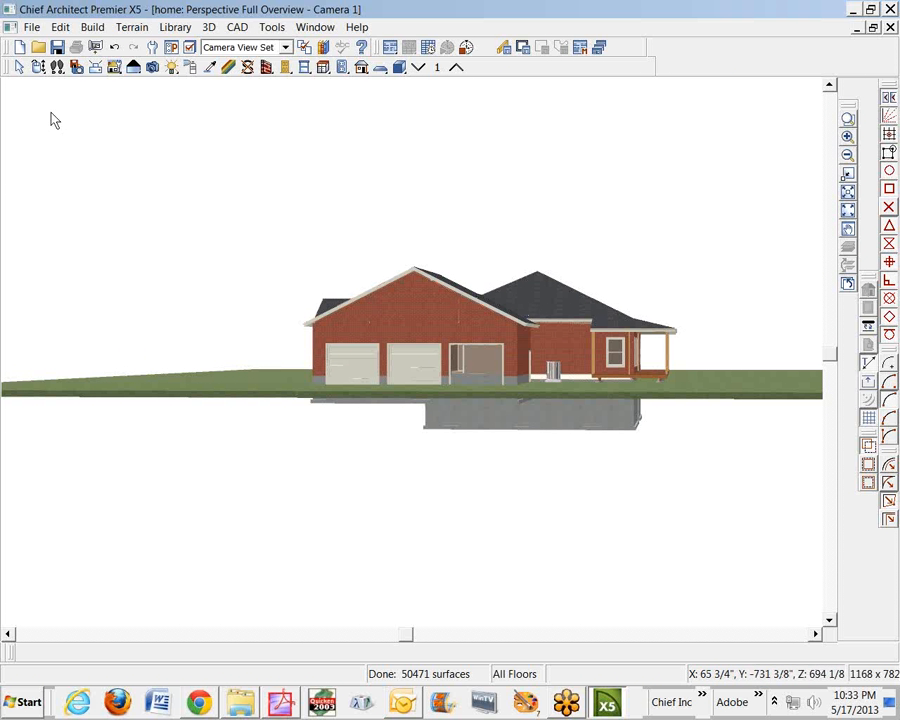
Orbit the 3D overview to the rear corner and examine the roof planes where the rear and side deck roofs meet.
left_click(38, 66)
left_click_drag(170, 260, 183, 374)
left_click_drag(389, 441, 241, 400)
key("space")
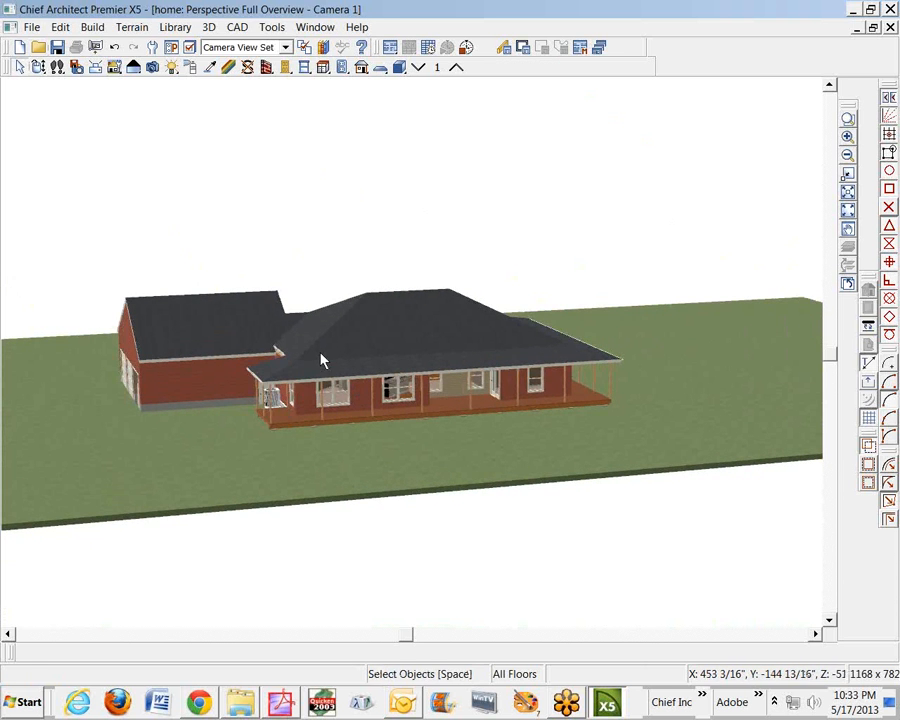
scroll(322, 360, "up", 3)
left_click(318, 325)
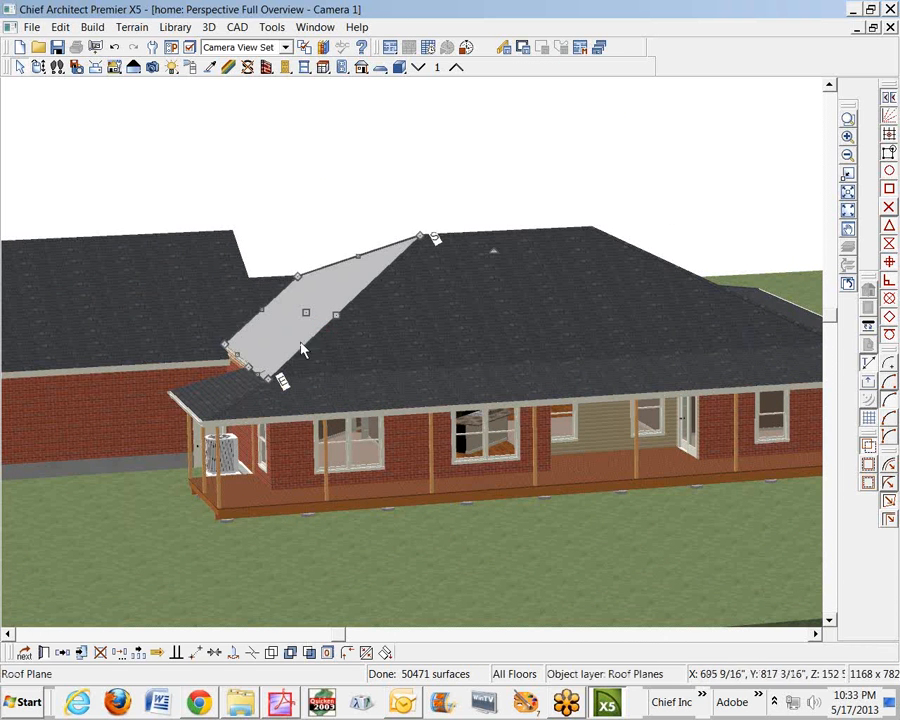
left_click(355, 245)
Review the side deck's roof in the floor plan and examine the right elevation in the Todd Homes Country Ranch PDF in Adobe Acrobat.
key("ctrl+Tab")
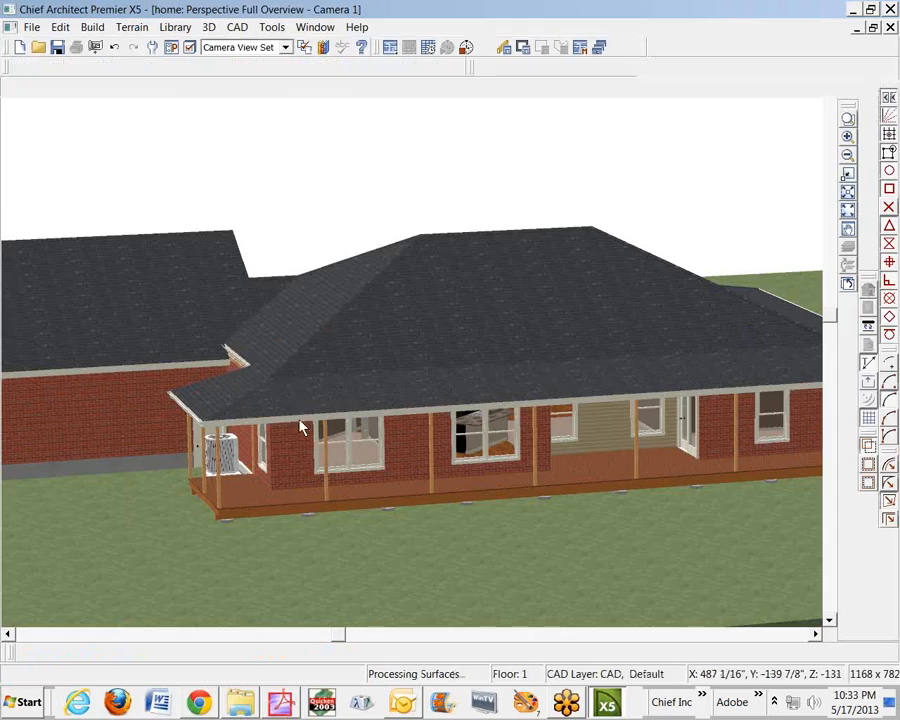
scroll(496, 372, "down", 10)
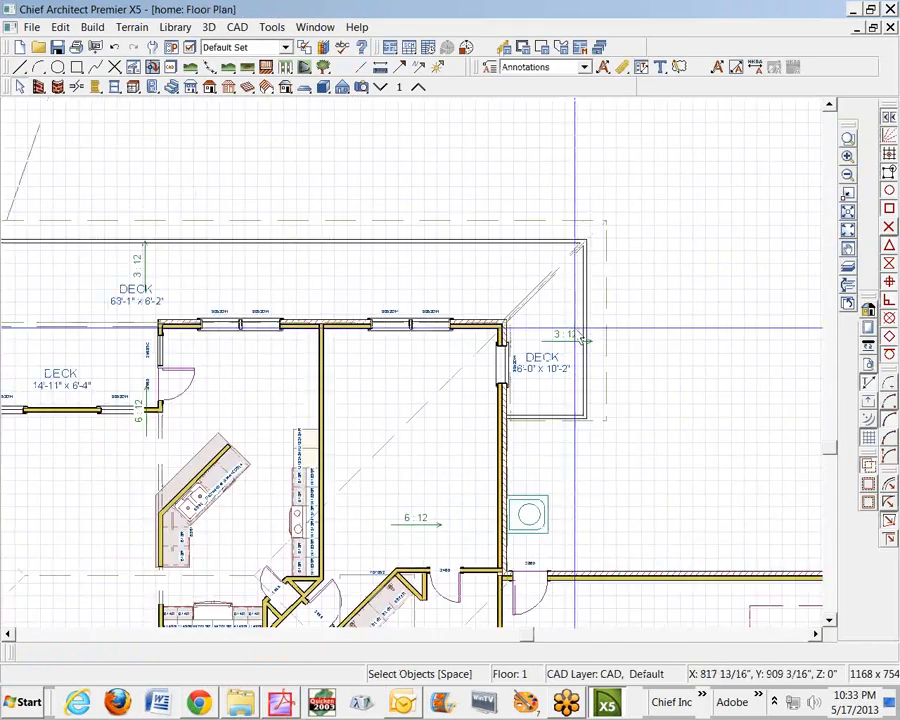
scroll(534, 404, "up", 5)
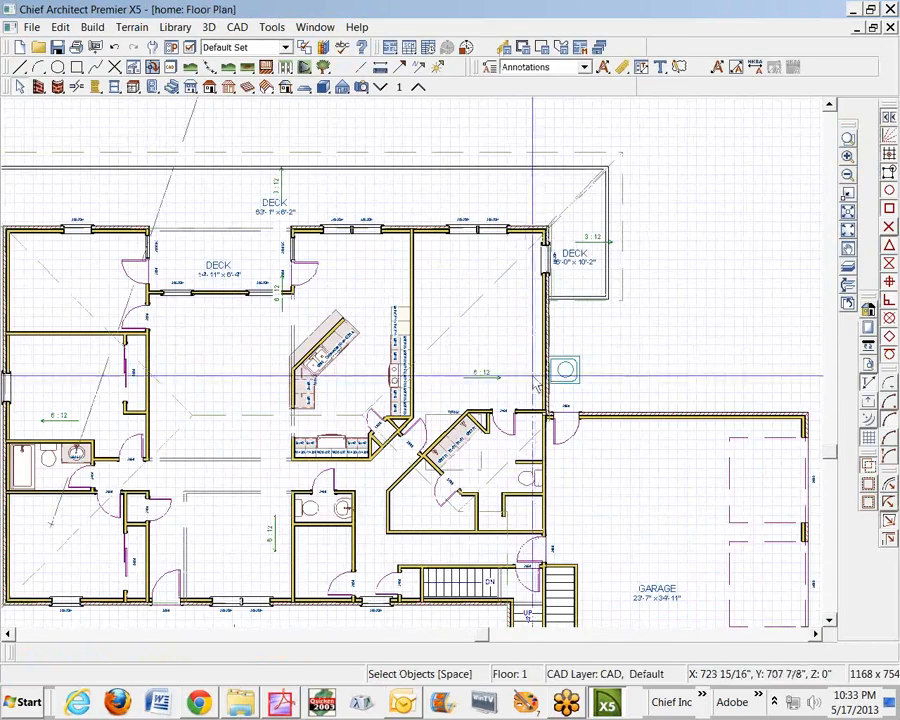
left_click(280, 703)
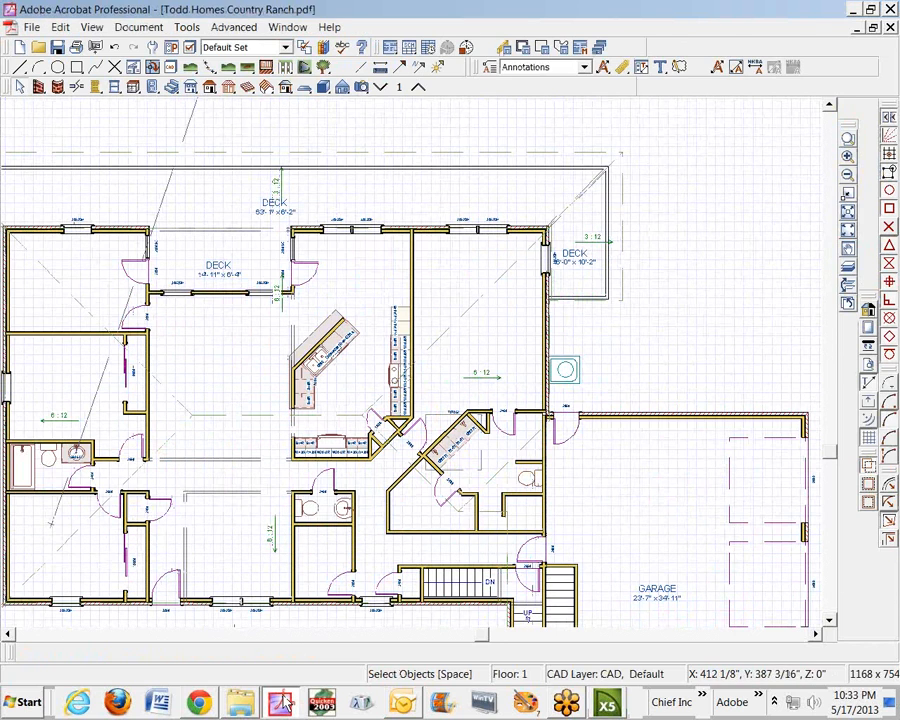
scroll(434, 488, "down", 5)
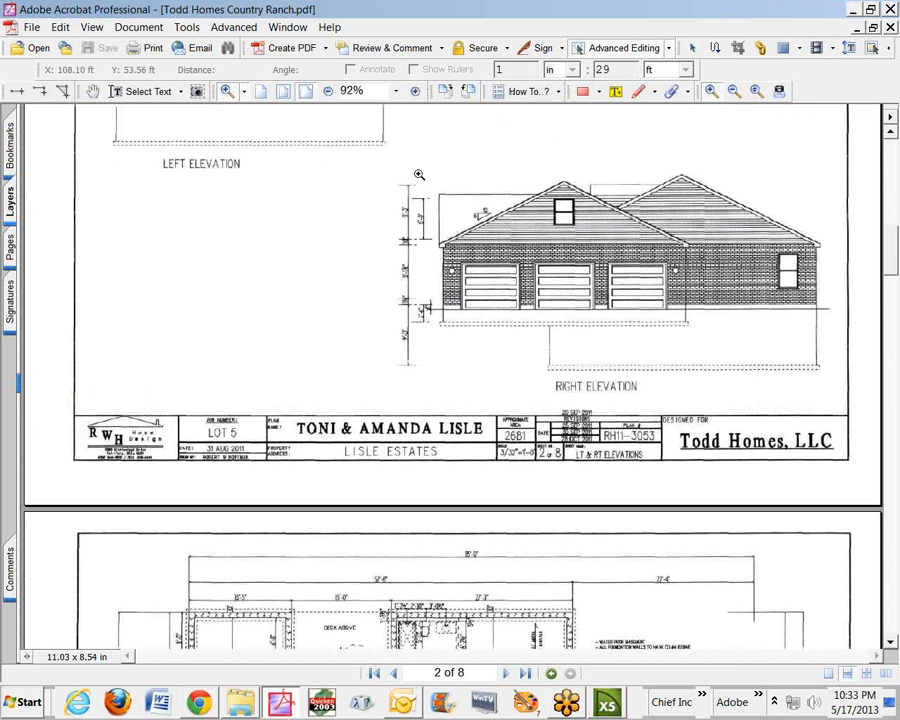
Check the elevations in the plan PDF, review the floor plan, and examine the 3D roof around to the garage's front gable.
scroll(570, 208, "down", 3)
scroll(570, 227, "up", 5)
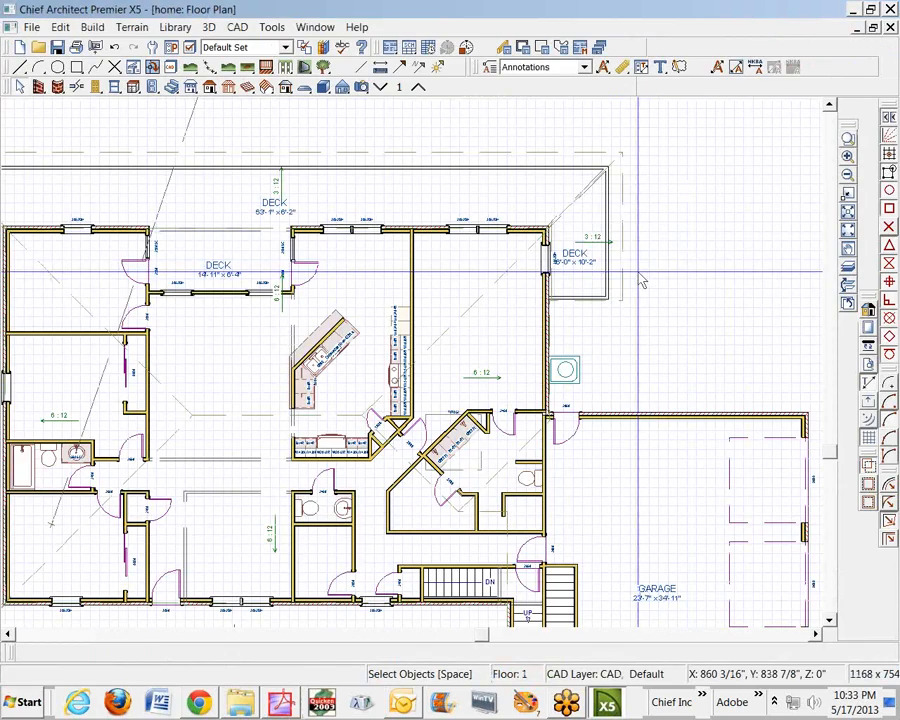
scroll(641, 277, "down", 5)
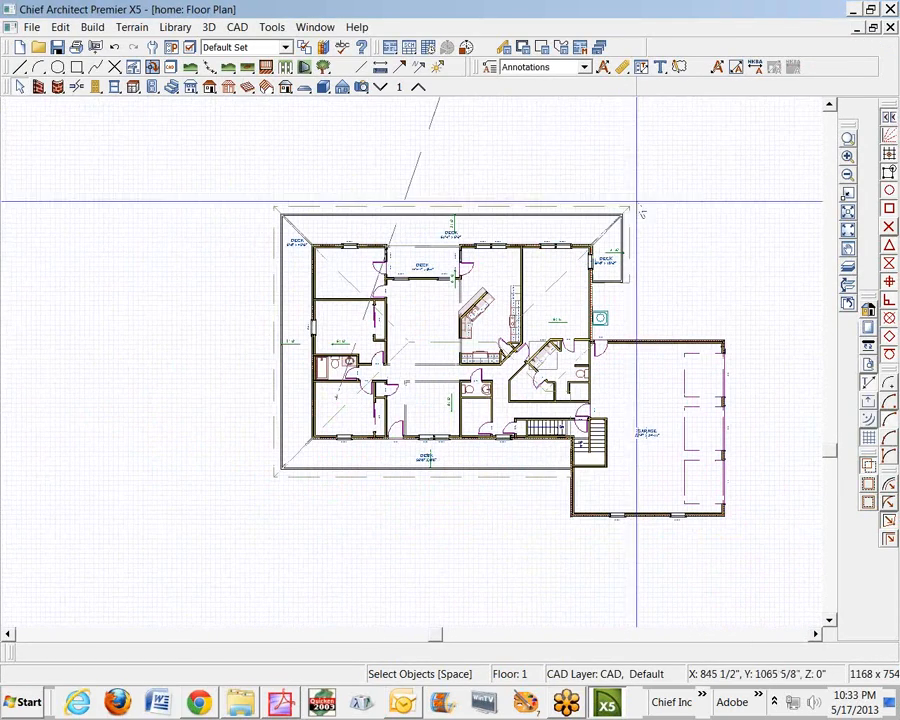
key("ctrl+Tab")
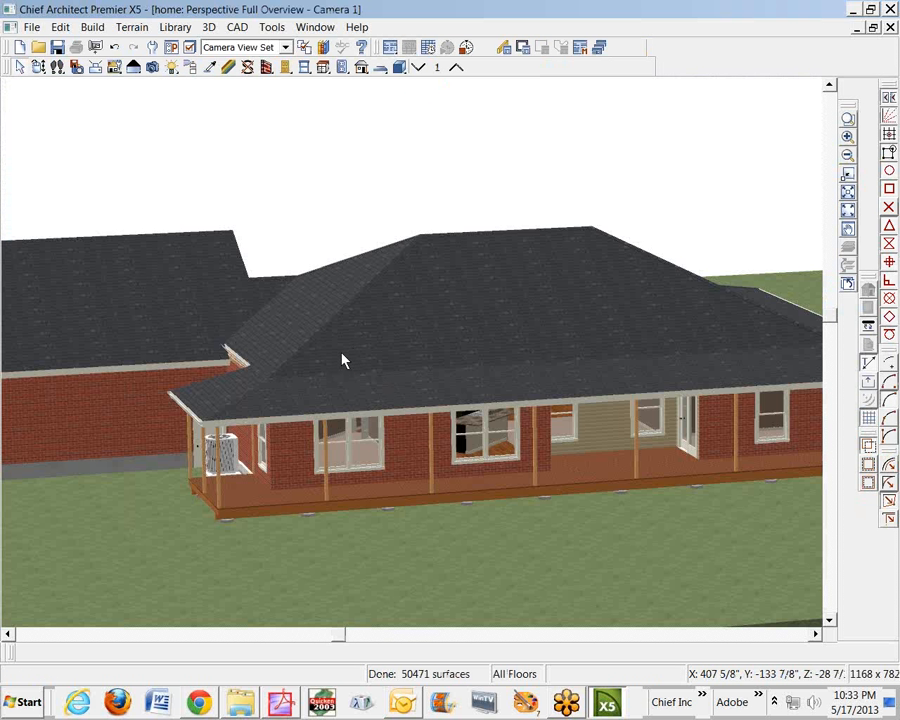
left_click(38, 70)
left_click_drag(209, 319, 496, 341)
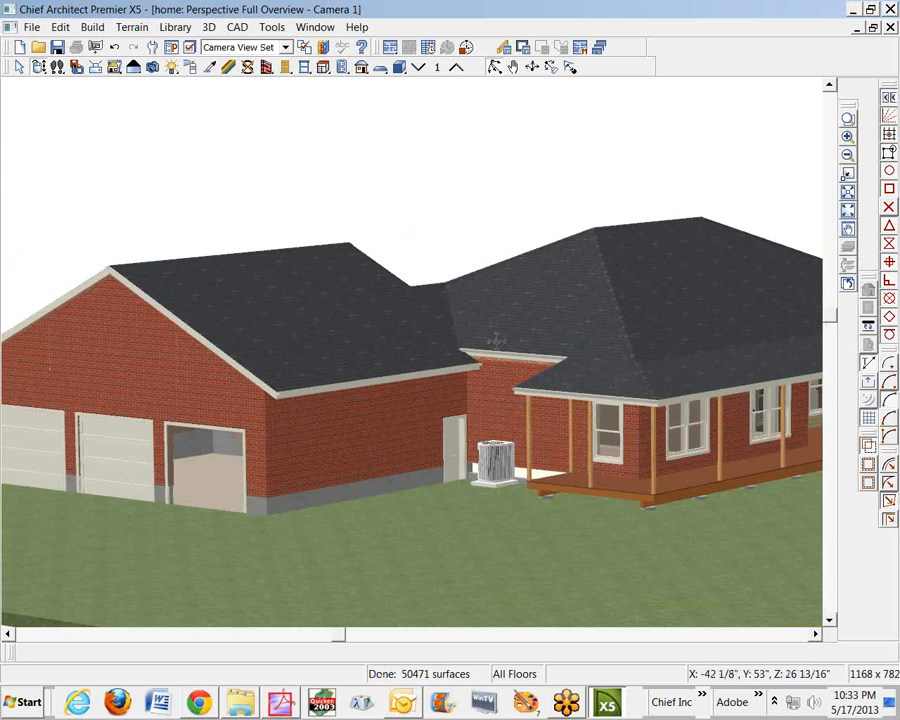
left_click(847, 212)
left_click_drag(352, 352, 588, 382)
scroll(488, 362, "up", 10)
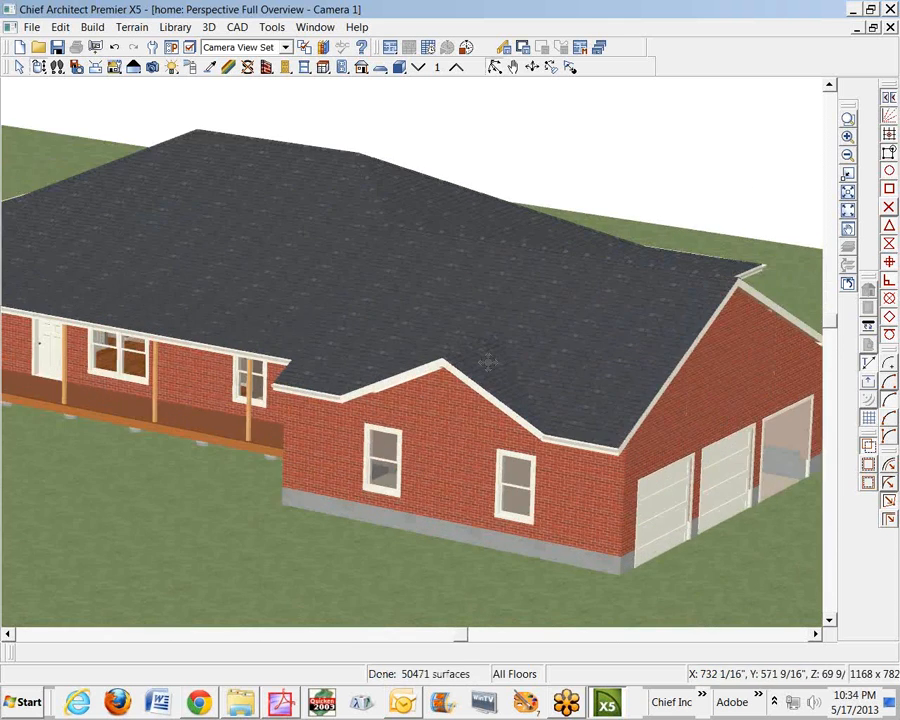
scroll(488, 362, "up", 2)
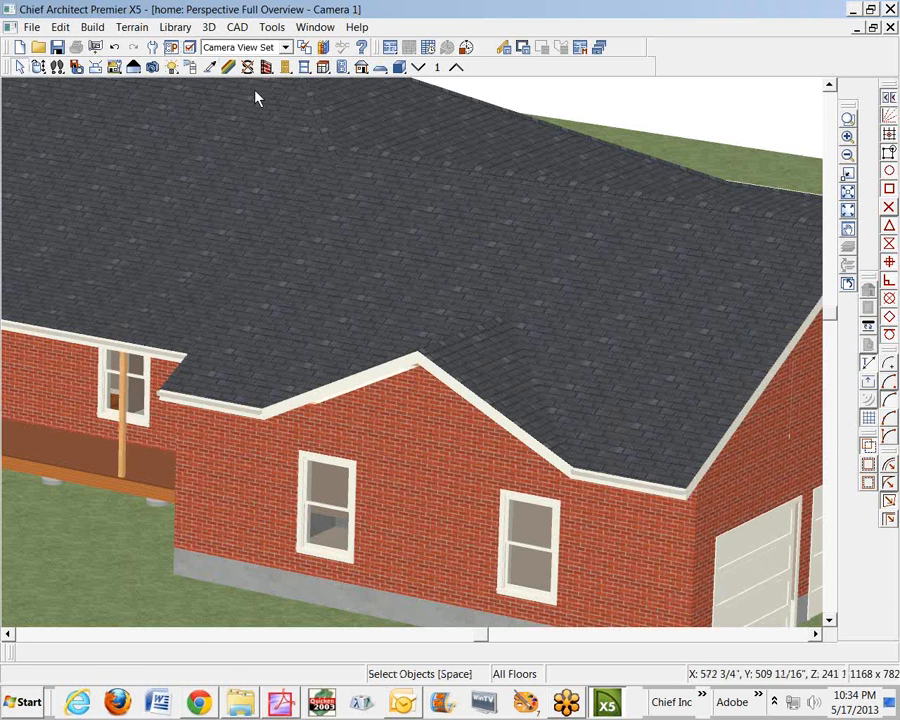
key("ctrl+Tab")
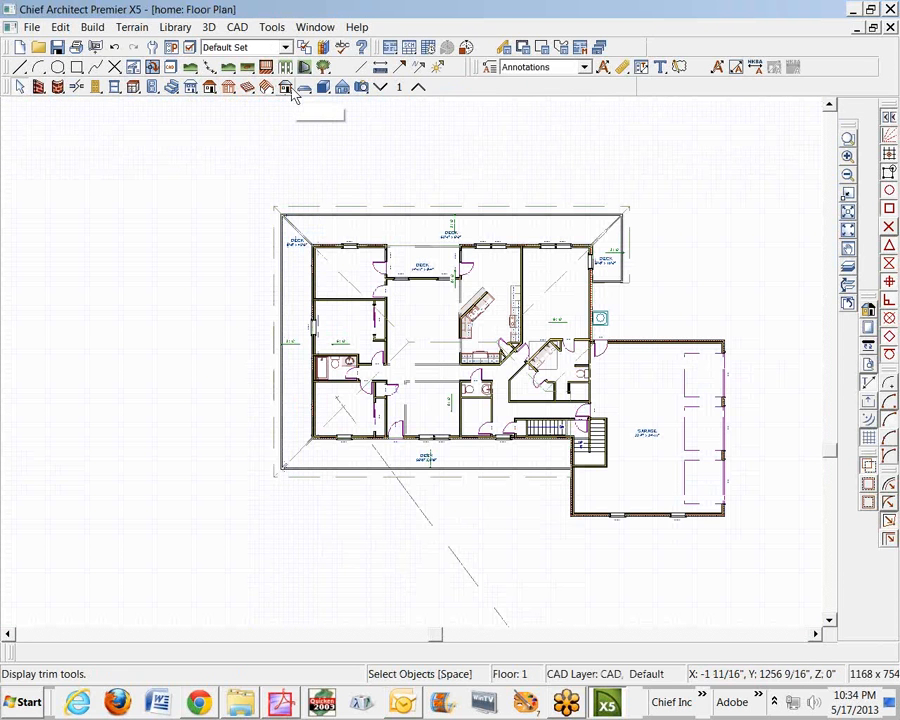
double_click(211, 89)
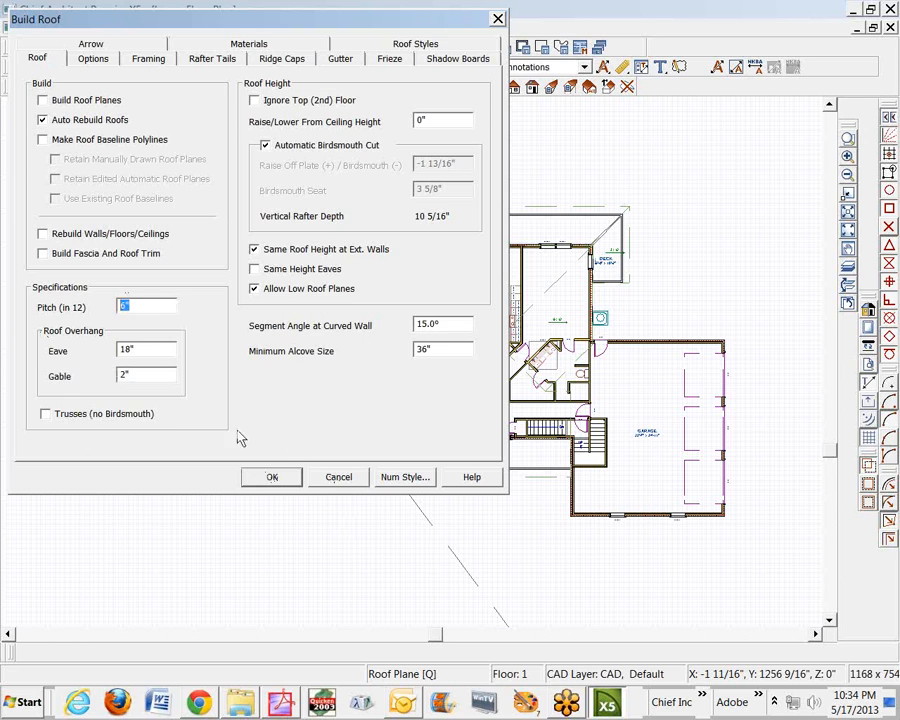
left_click(339, 478)
key("ctrl+Tab")
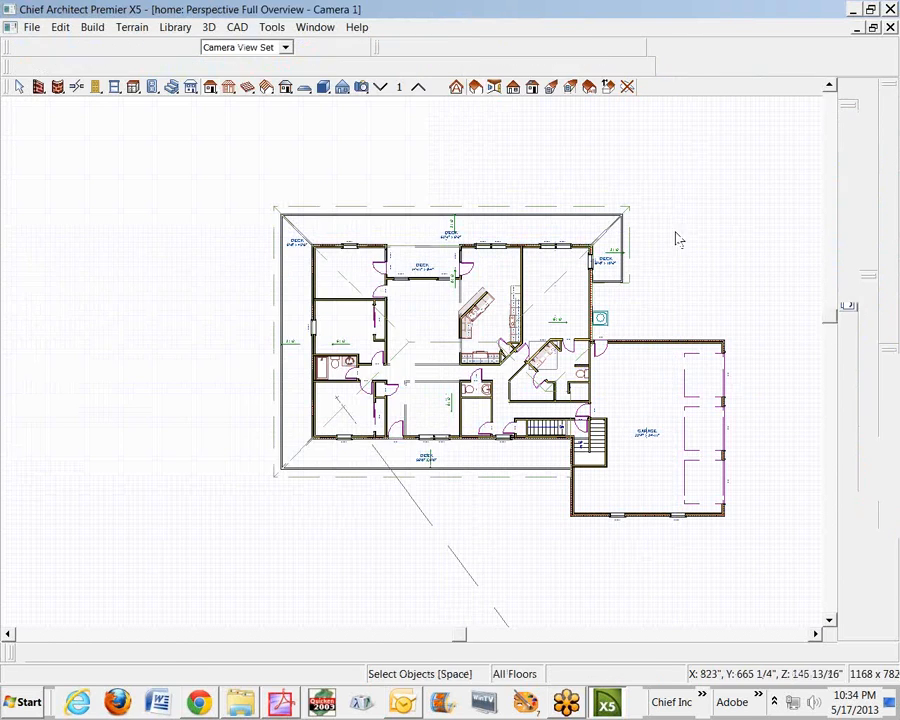
Turn off Auto Rebuild Roofs in the floor plan's Build Roof settings.
key("ctrl+Tab")
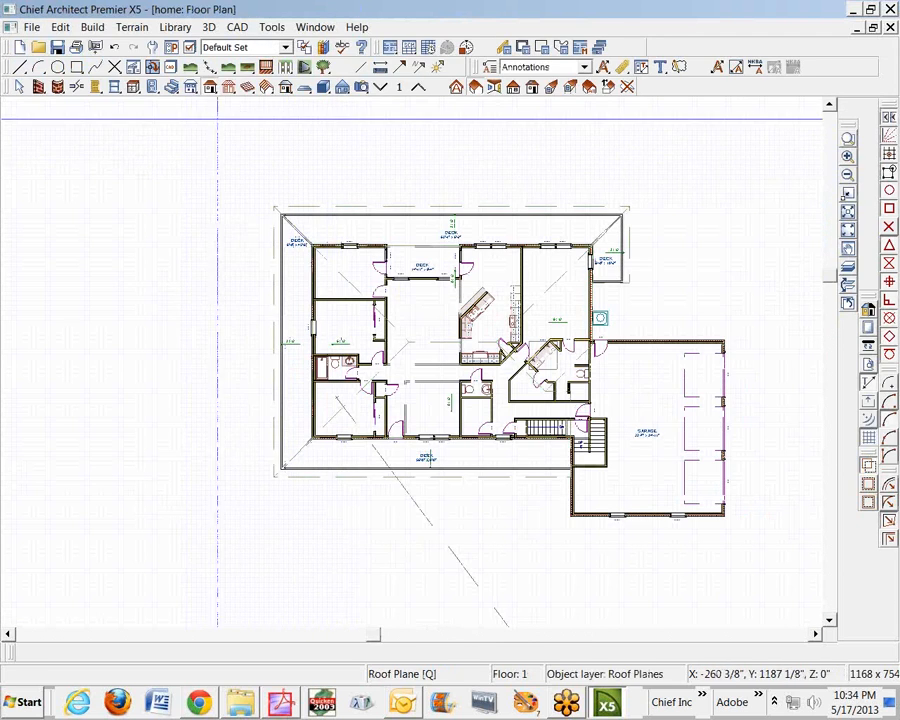
double_click(211, 88)
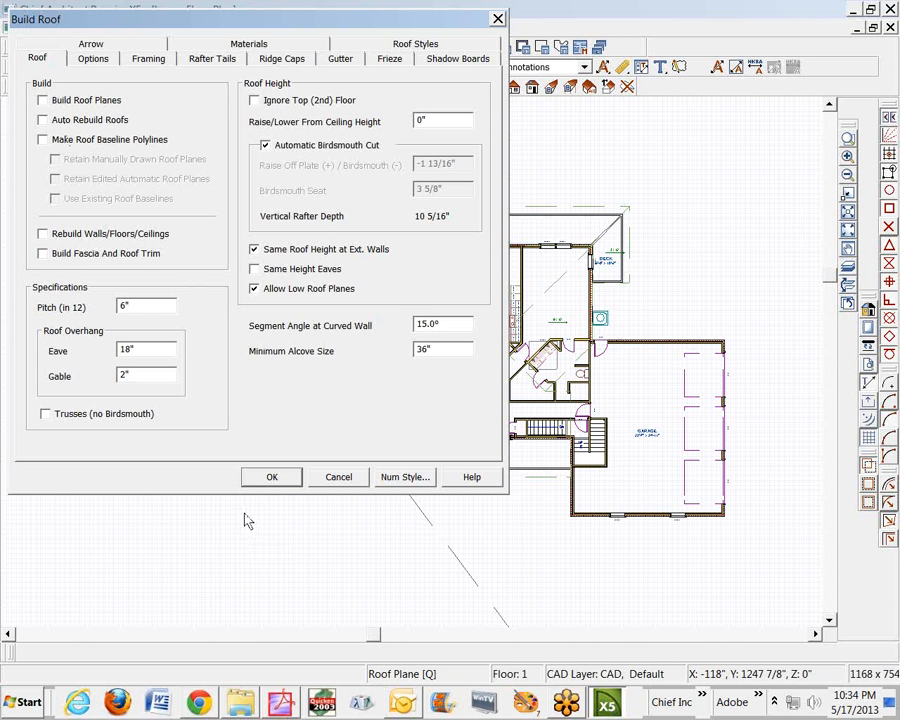
left_click(271, 477)
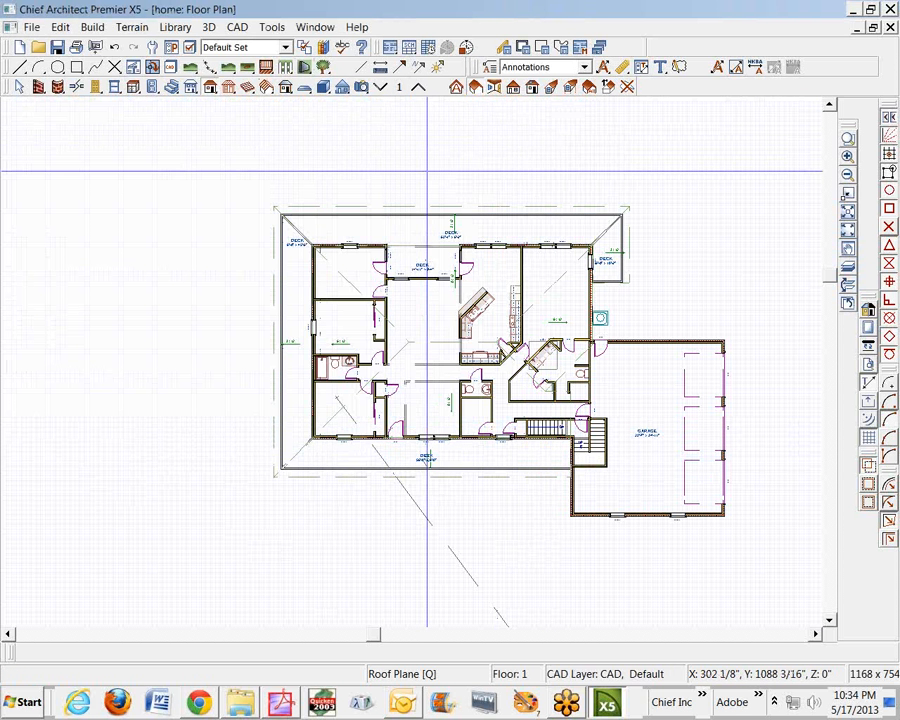
In the 3D overview, set the pitch of the garage gable's roof plane on the garage-door side to 12 in 12.
key("ctrl+Tab")
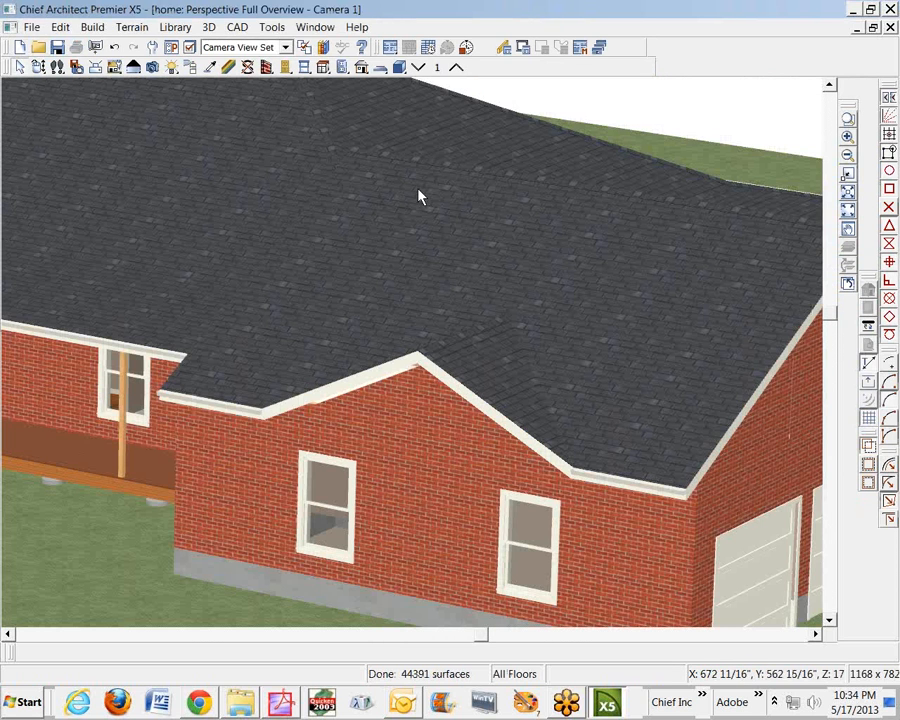
left_click(482, 401)
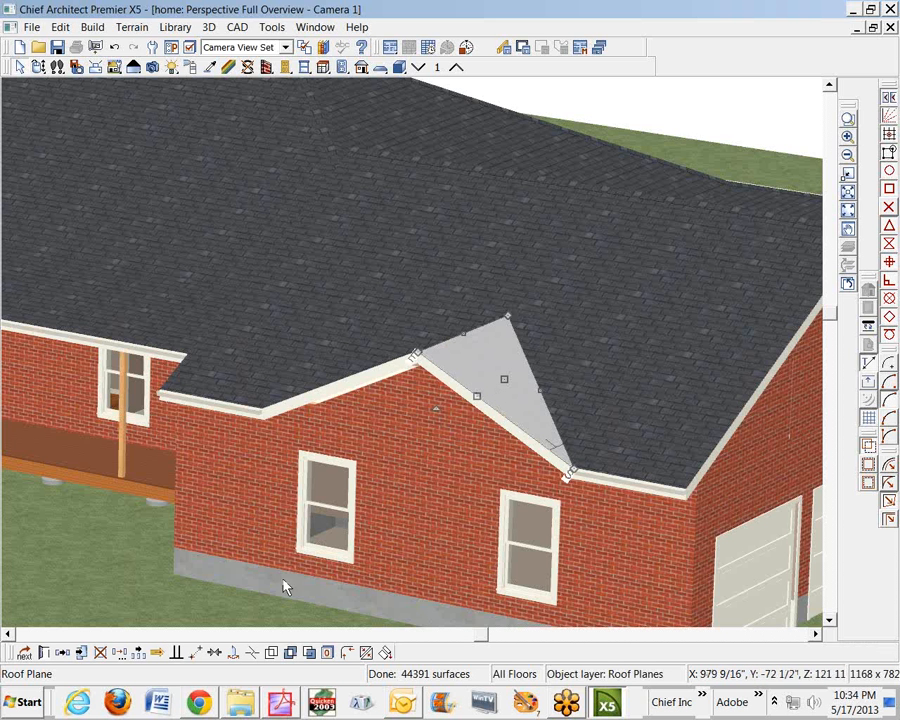
left_click(45, 653)
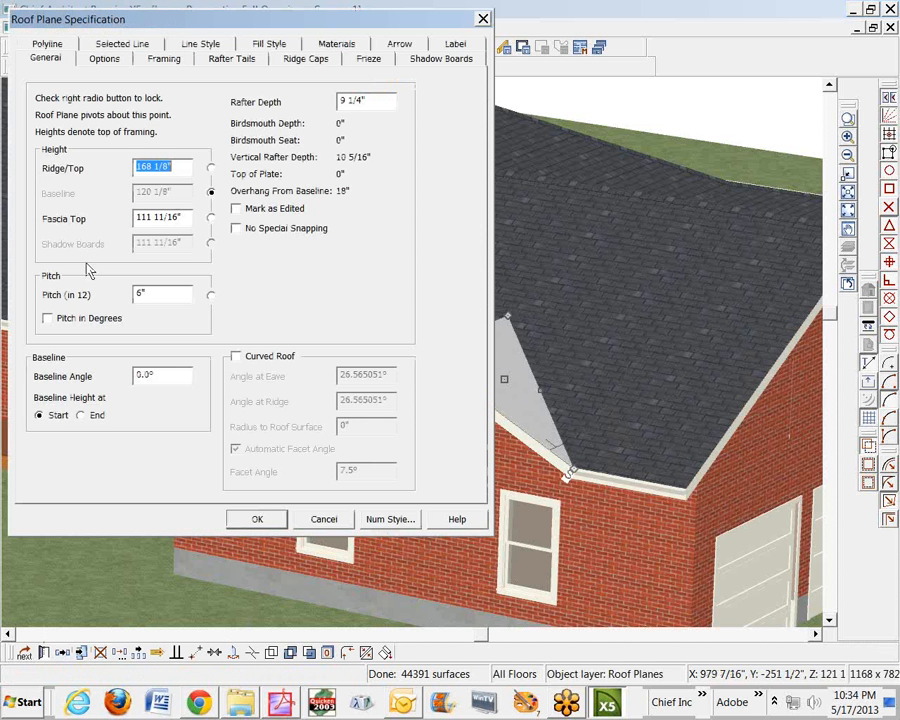
double_click(186, 302)
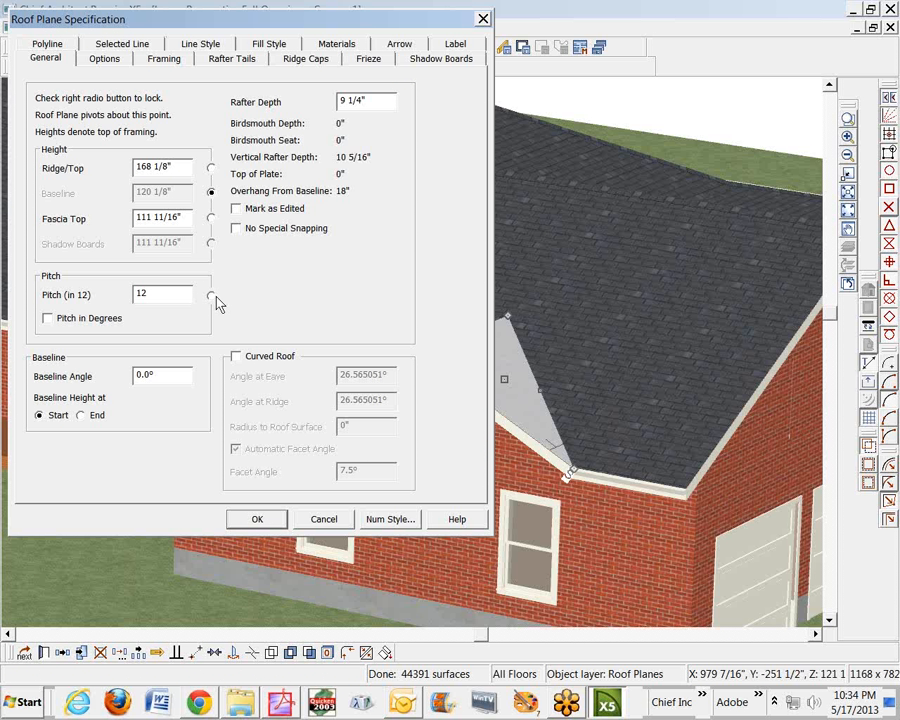
left_click(262, 519)
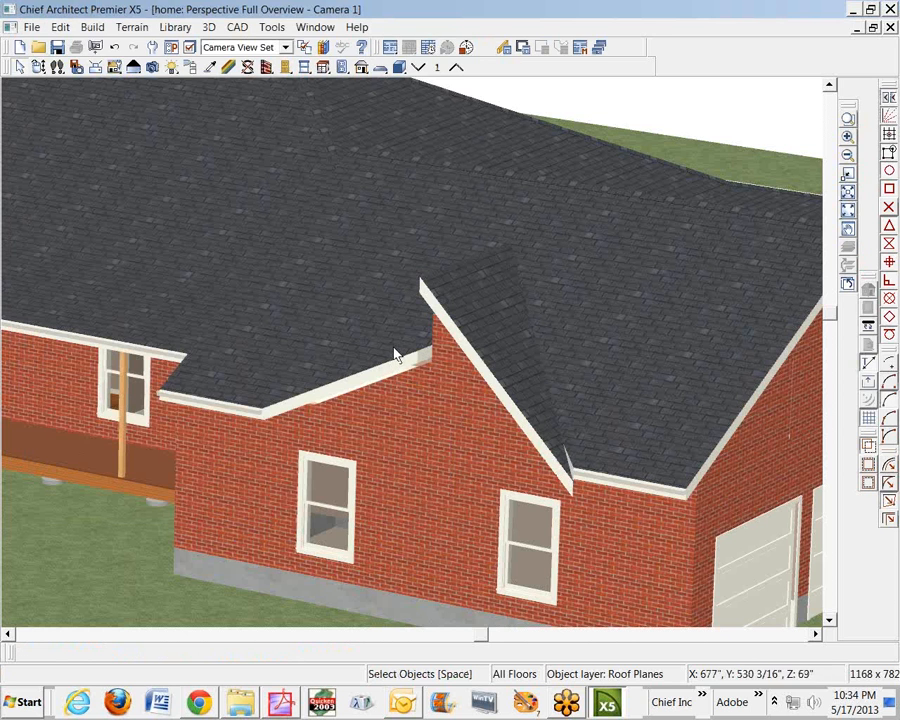
Set the pitch of the garage gable's other roof plane, on the front deck side, to 12 in 12.
left_click(397, 357)
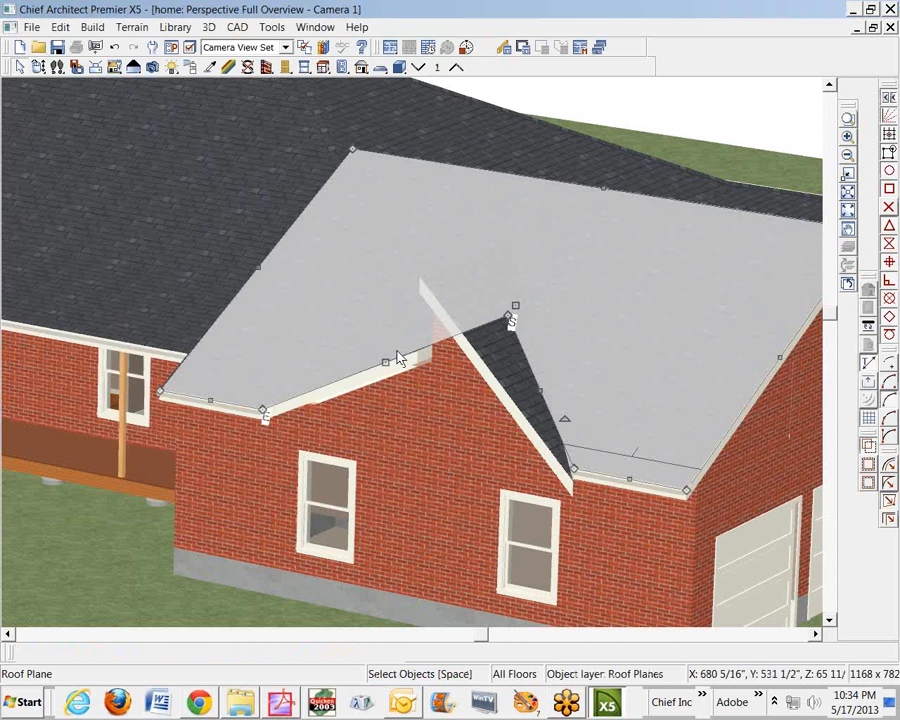
left_click(312, 443)
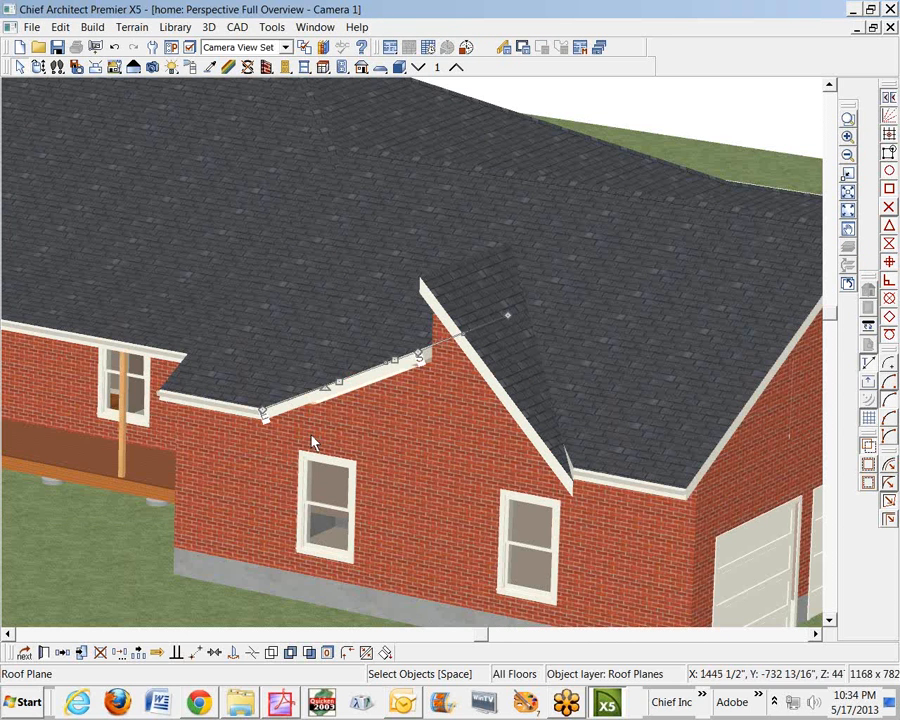
left_click(44, 654)
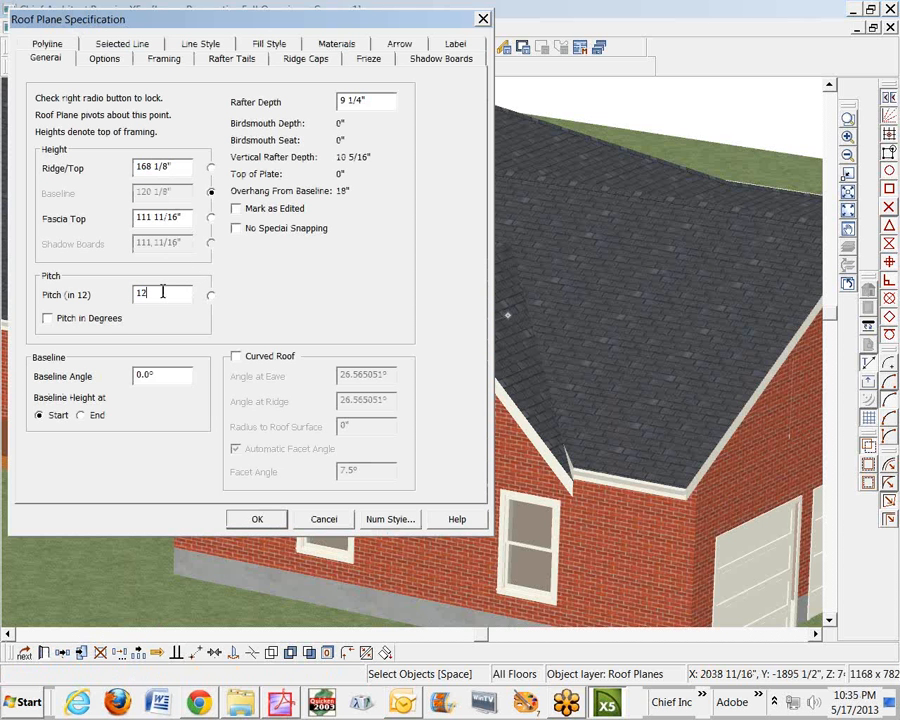
left_click(271, 519)
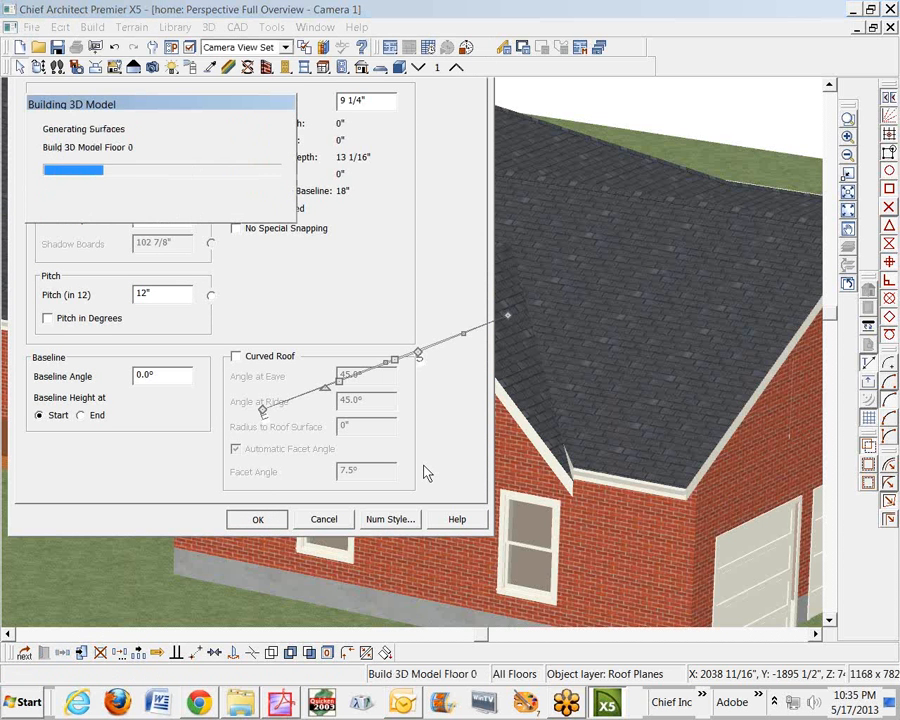
key("Escape")
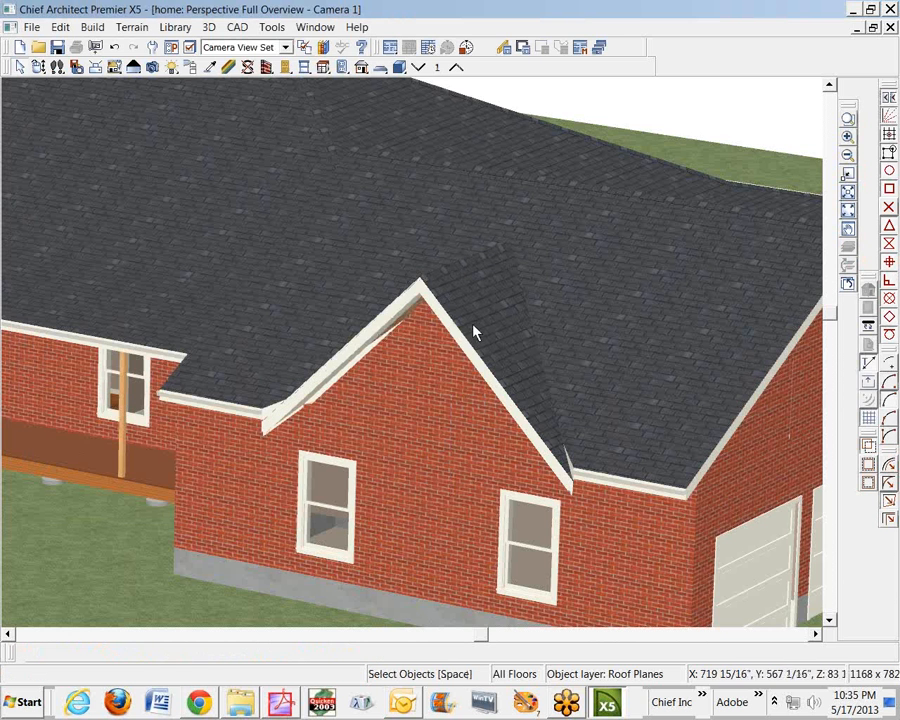
Join the gable's roof plane on the garage-door side to the garage's main roof plane.
left_click(538, 372)
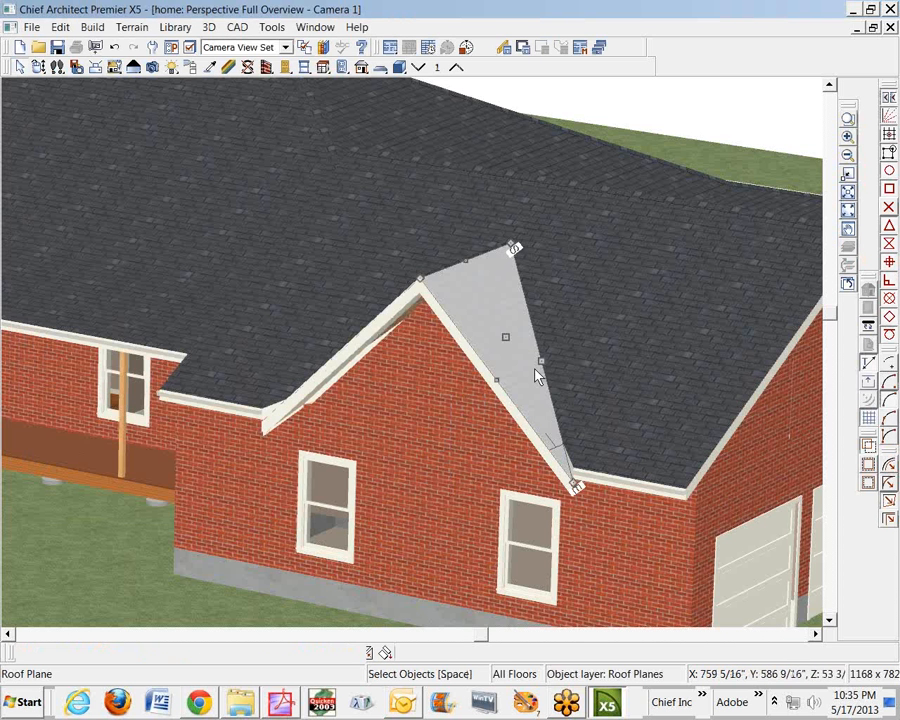
left_click(370, 651)
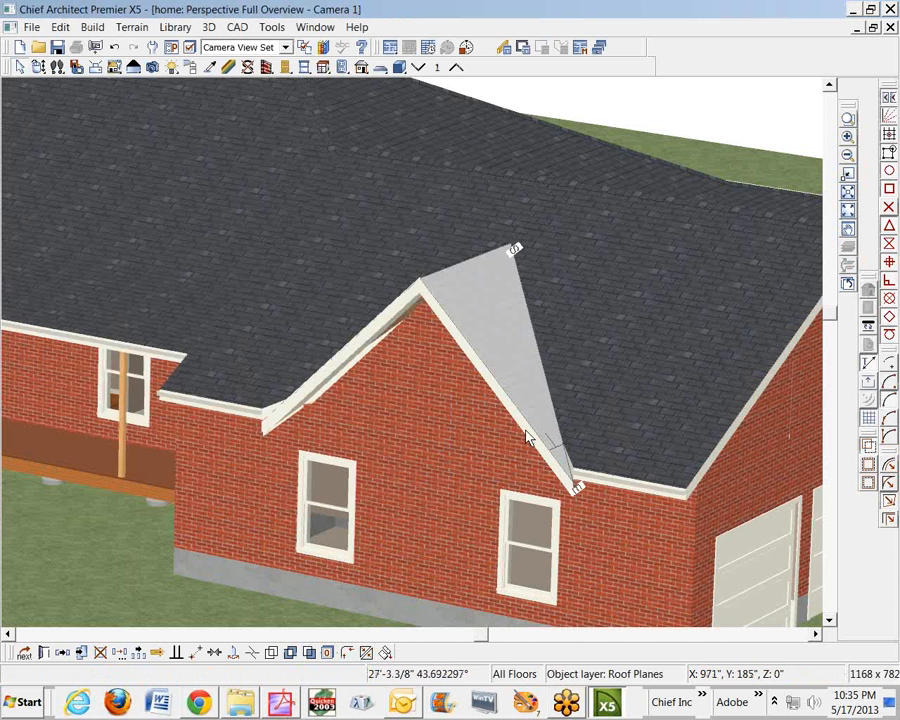
left_click(557, 391)
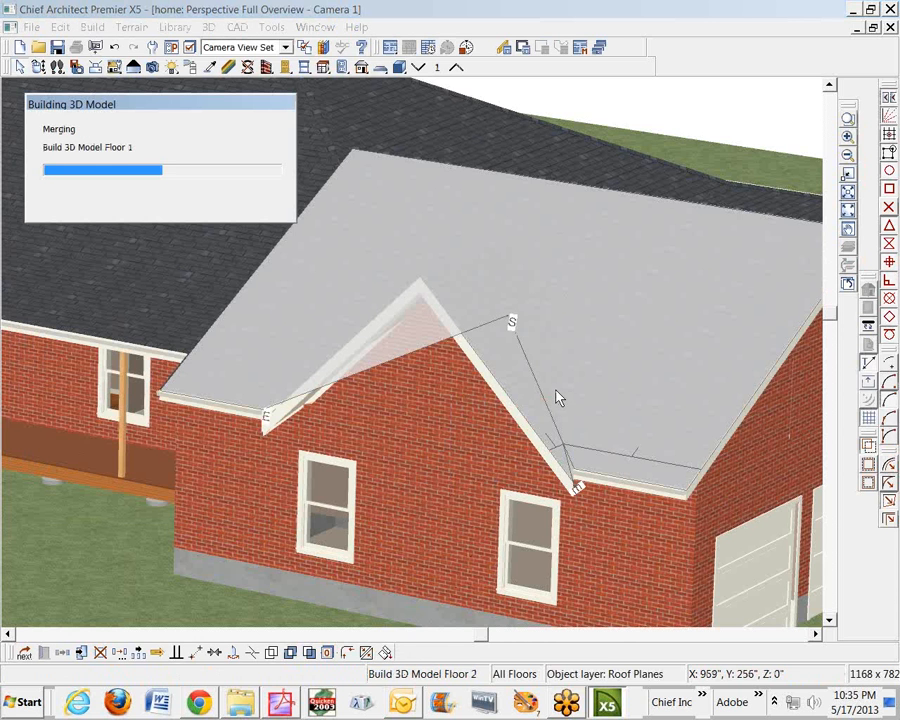
key("Escape")
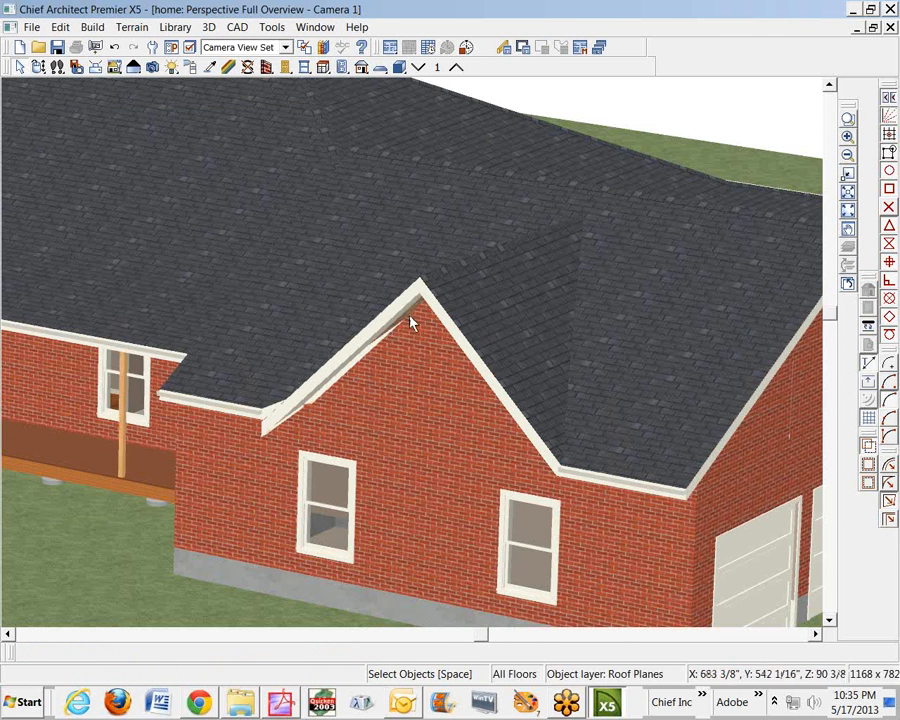
Join the gable's roof plane on the front deck side to the garage's main roof plane.
left_click(40, 67)
left_click_drag(285, 350, 292, 360)
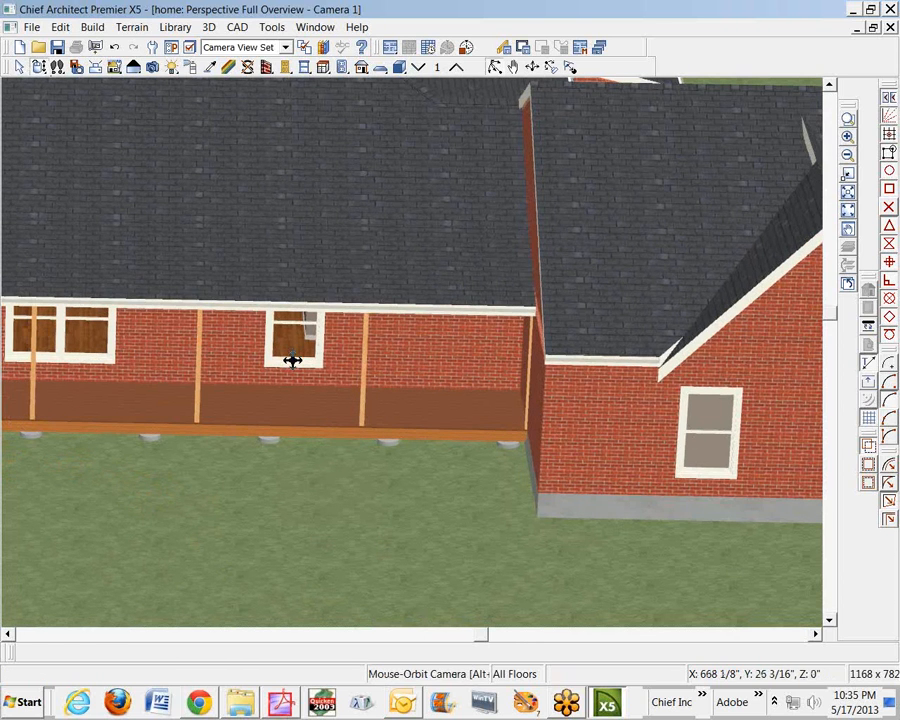
left_click(846, 192)
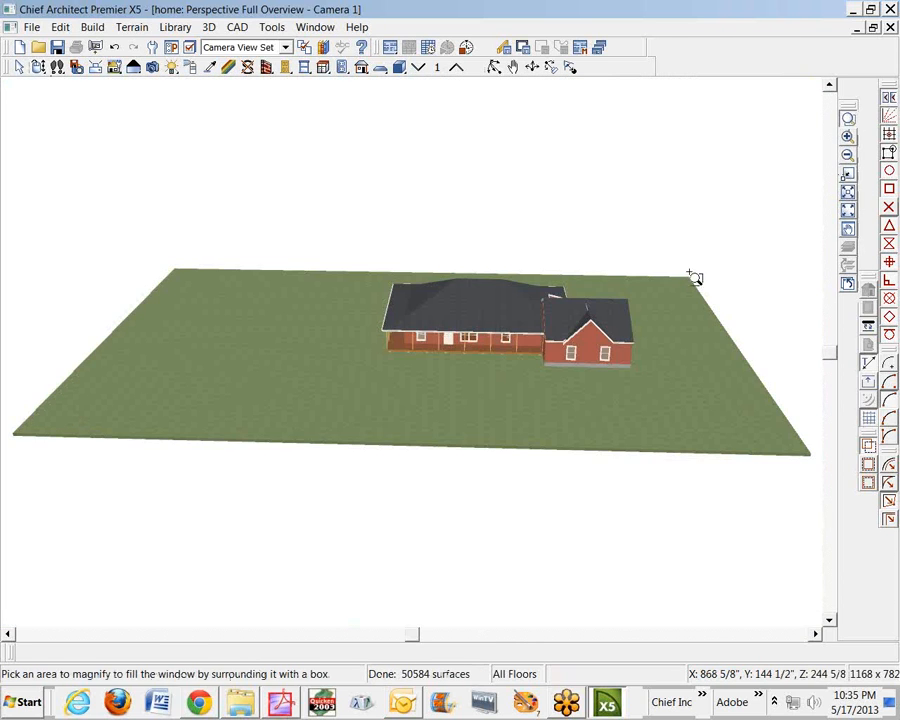
left_click_drag(508, 270, 623, 363)
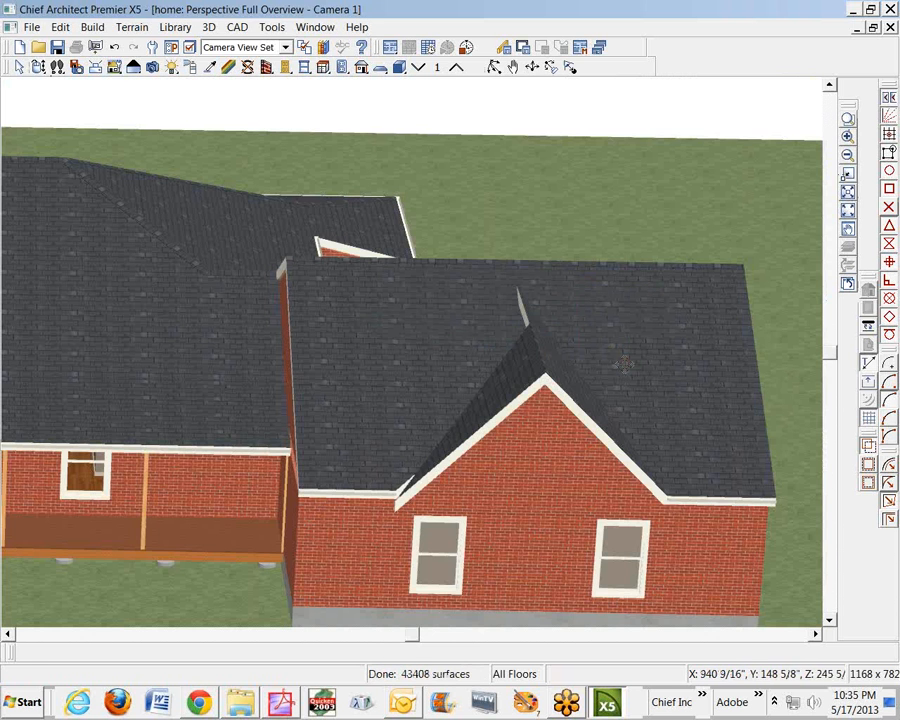
left_click(514, 399)
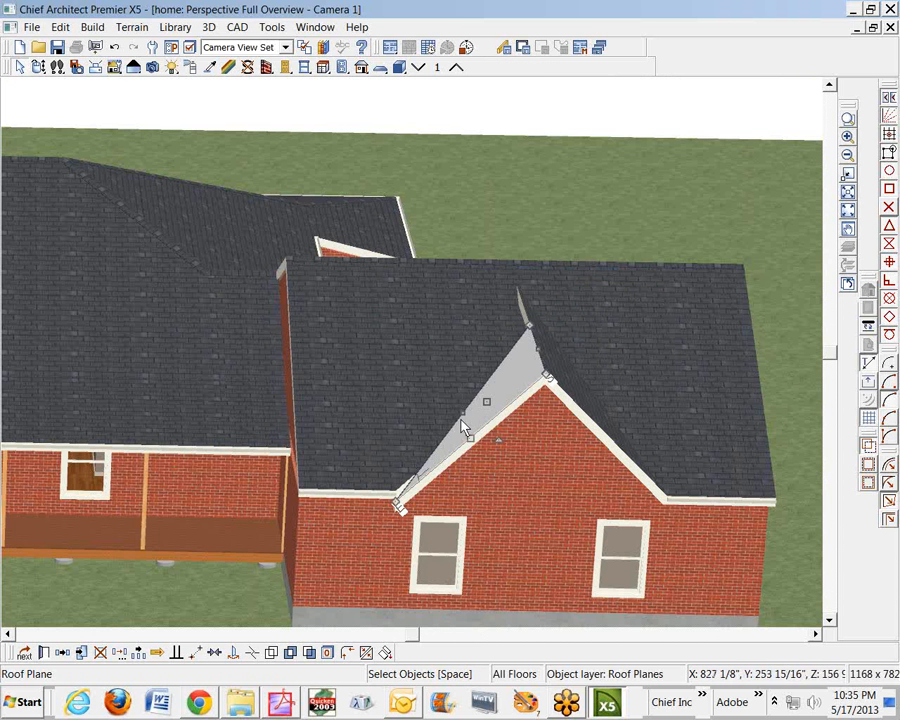
left_click_drag(462, 420, 458, 418)
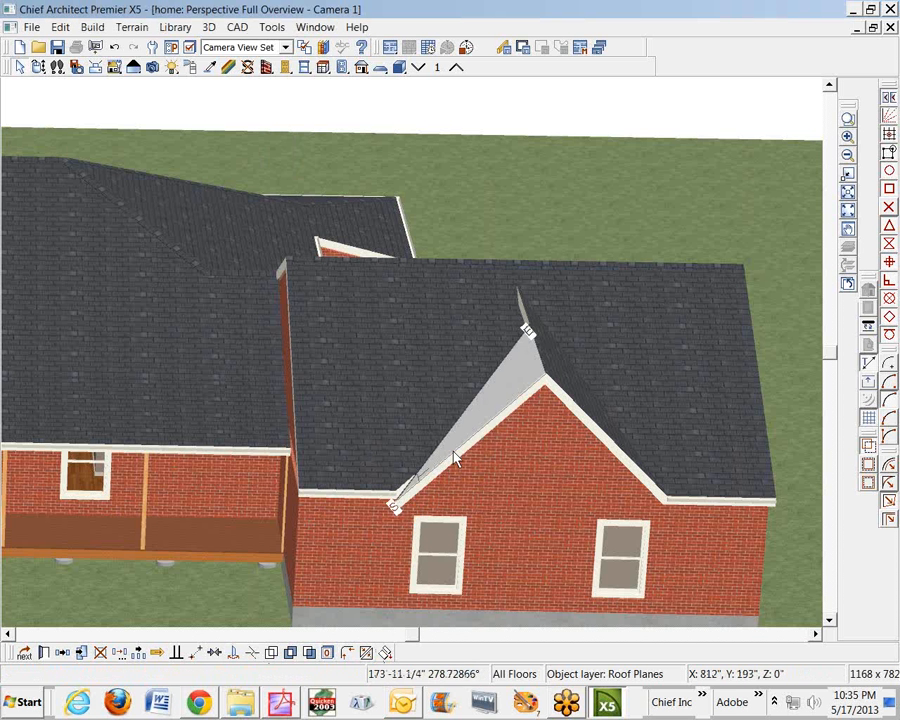
left_click(463, 418)
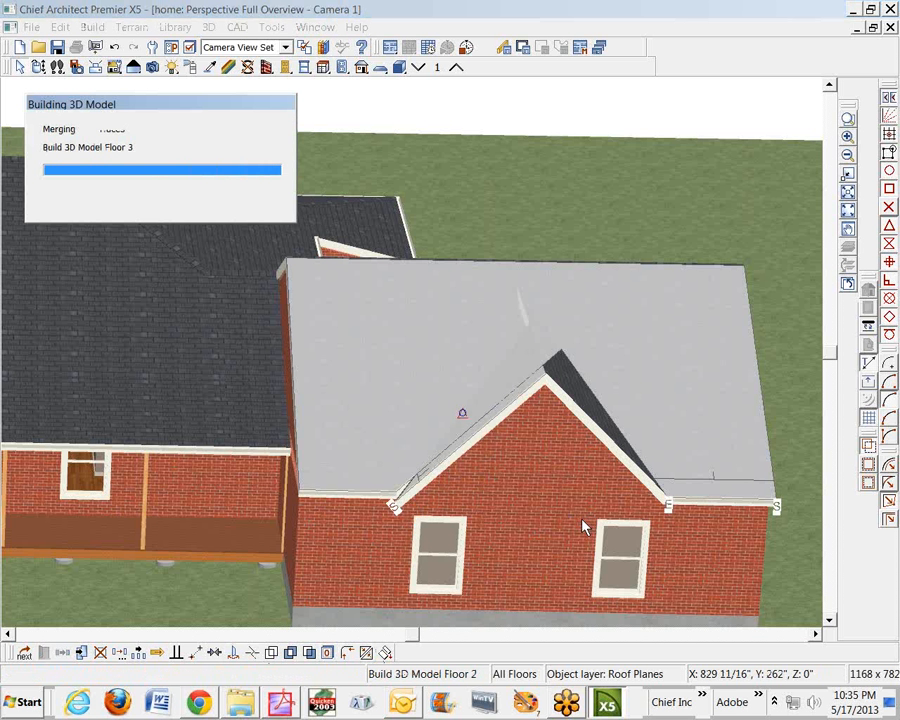
Delete the house's large side roof plane between the garage roof and the side deck roof.
scroll(472, 508, "down", 6)
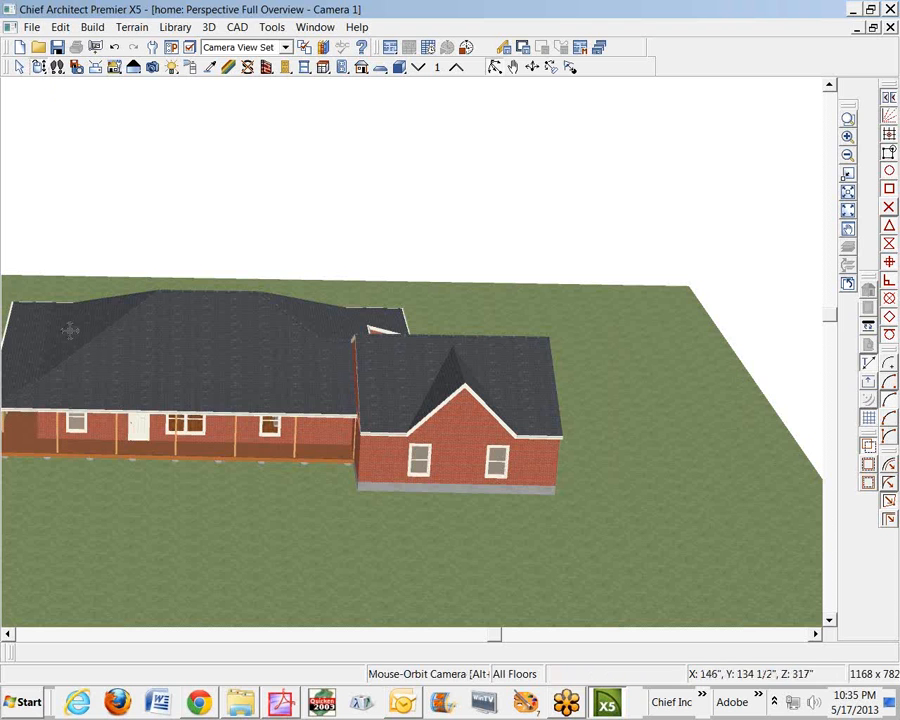
left_click_drag(48, 327, 118, 390)
scroll(203, 464, "up", 5)
left_click(215, 434)
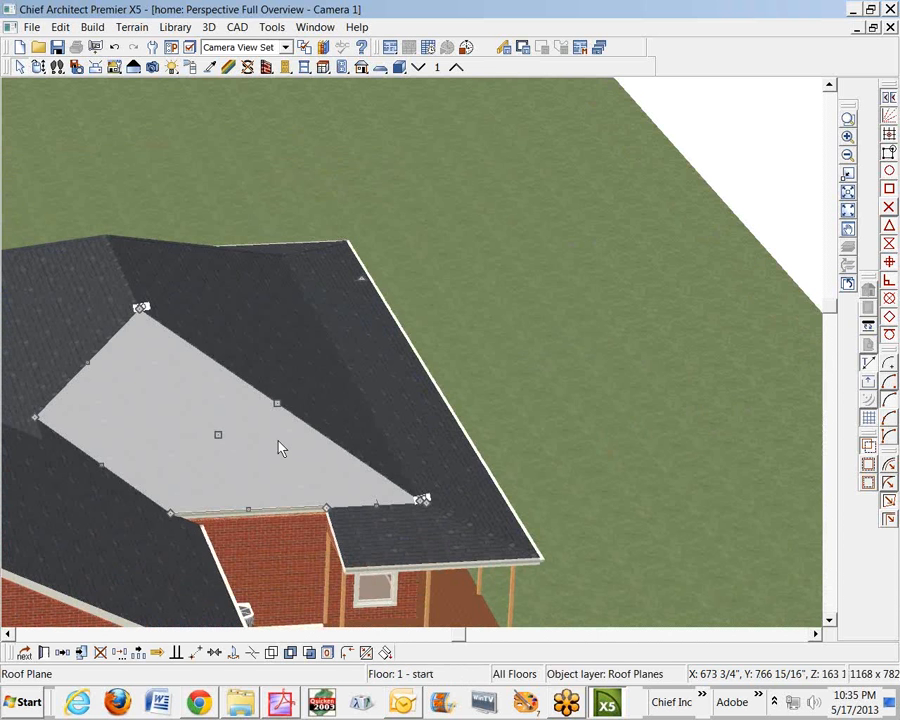
key("Delete")
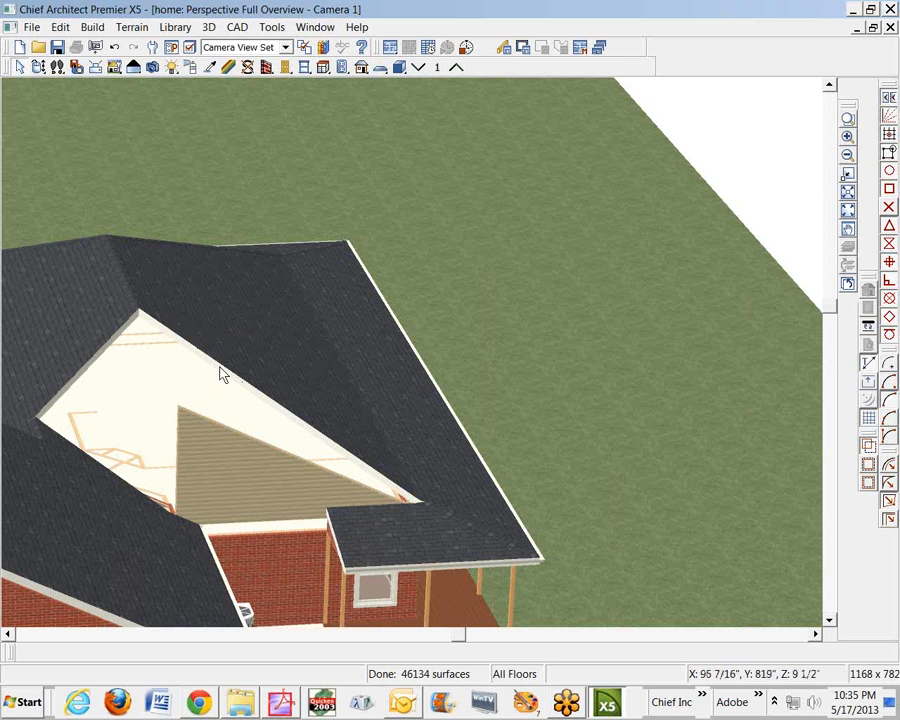
In the floor plan, move the rear roof plane's garage-side ridge corner out to the side wall so its end becomes a straight gable edge.
key("ctrl+Tab")
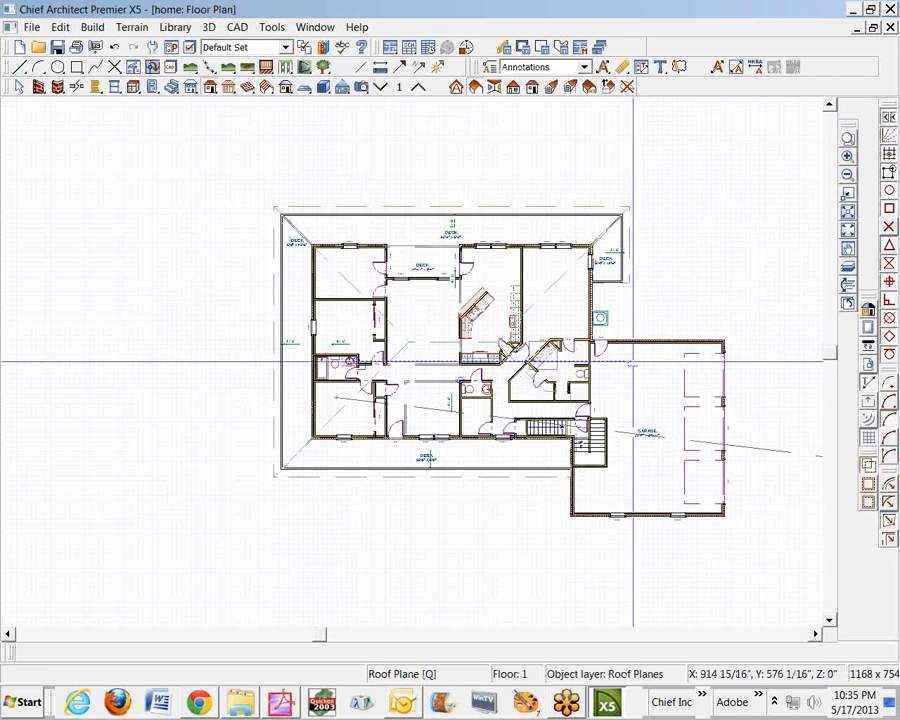
left_click(847, 137)
left_click_drag(424, 213, 679, 478)
key("space")
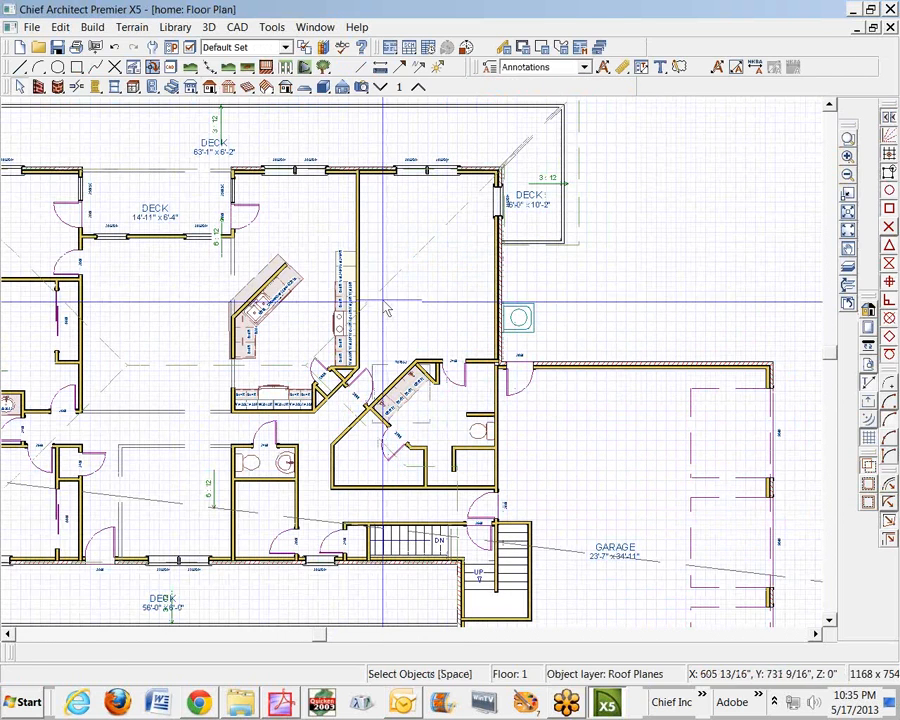
left_click(398, 290)
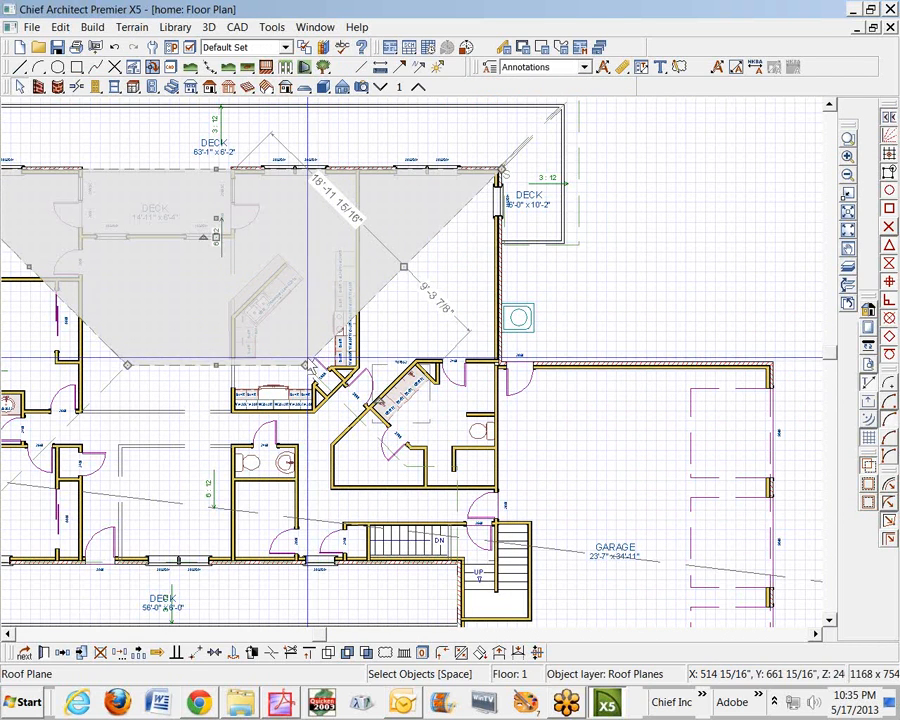
left_click_drag(307, 365, 500, 366)
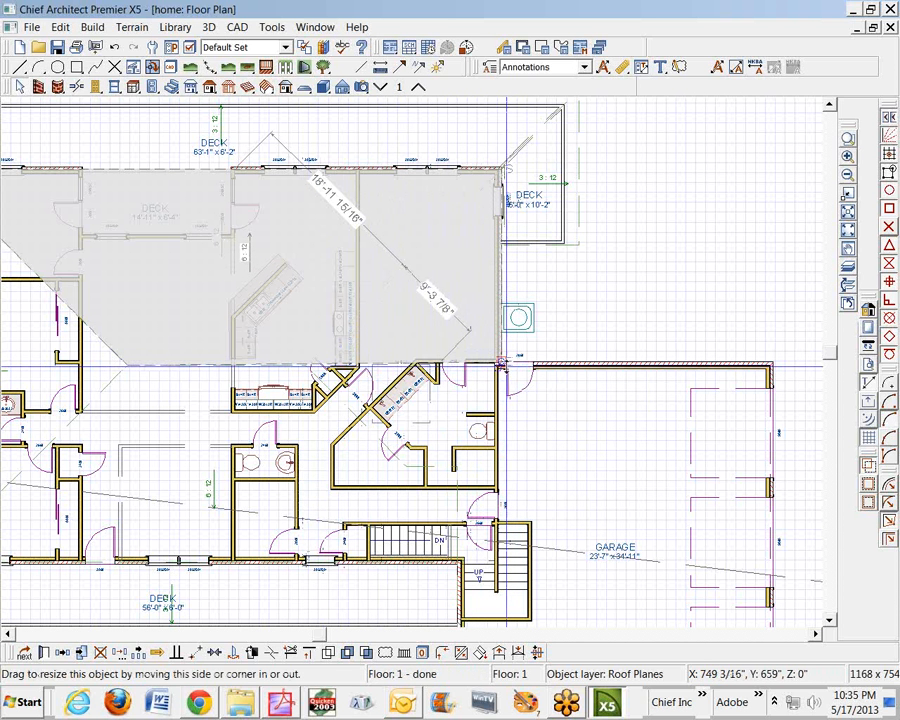
key("Escape")
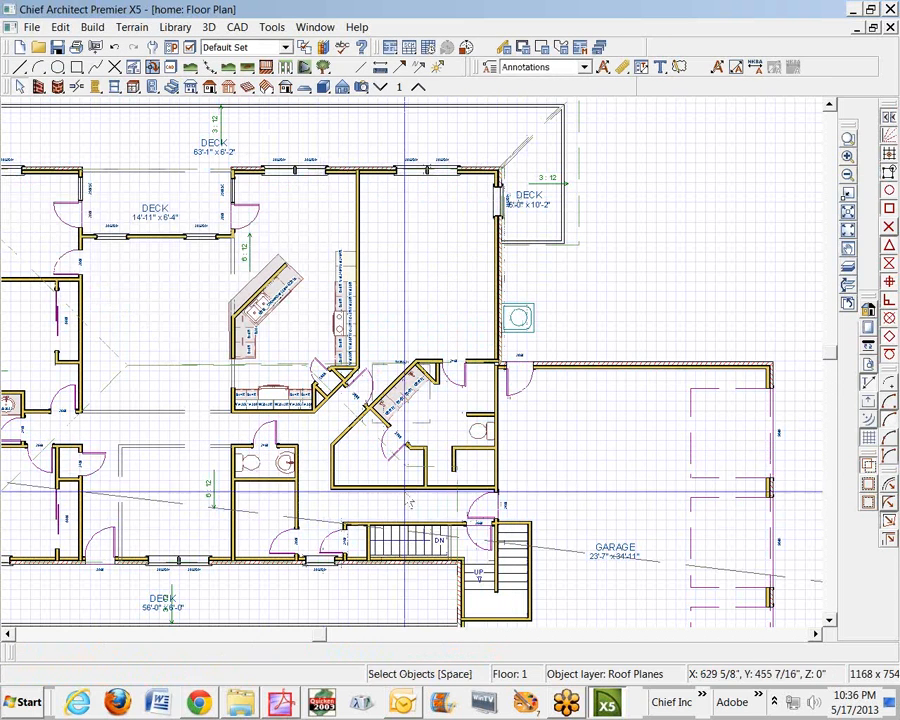
Collapse the front roof plane's garage-side hip and ridge corners onto its outer end corner, leaving one sloping top edge.
left_click(446, 477)
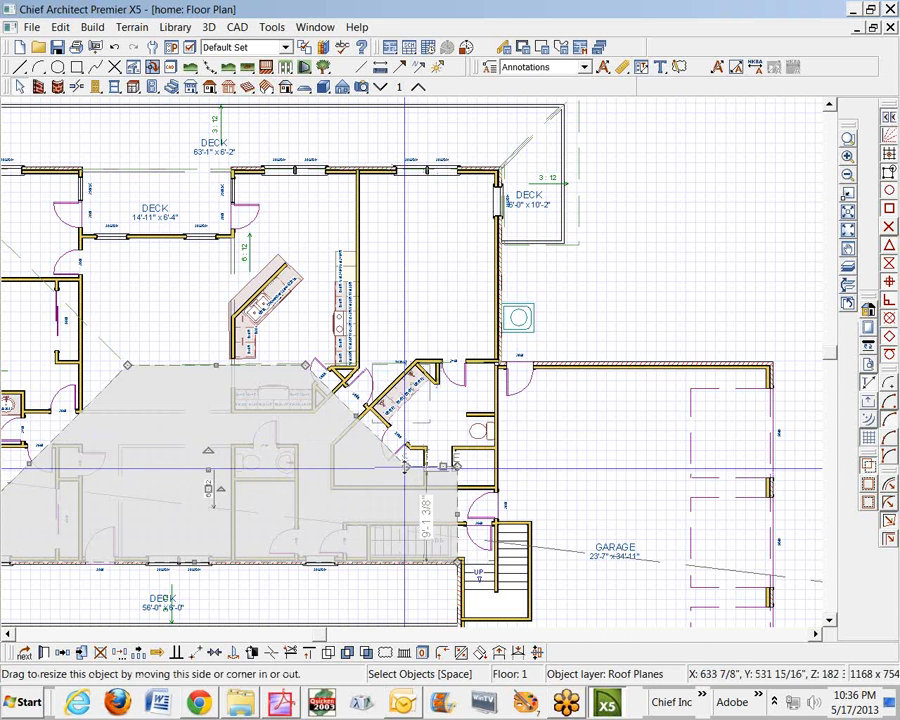
left_click_drag(405, 467, 456, 462)
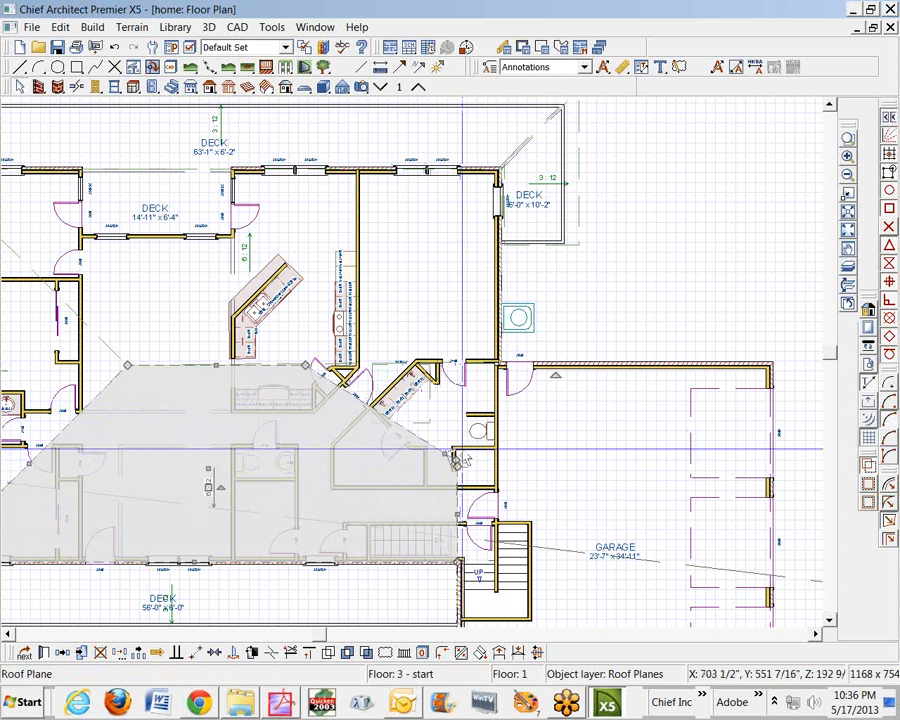
left_click(460, 478)
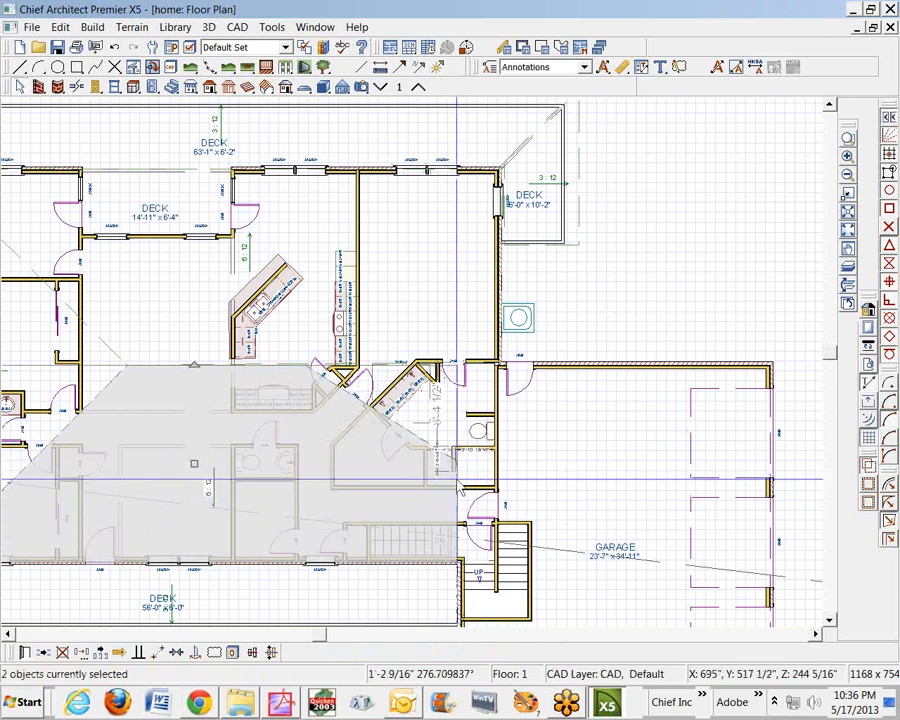
scroll(457, 480, "up", 7)
key("space")
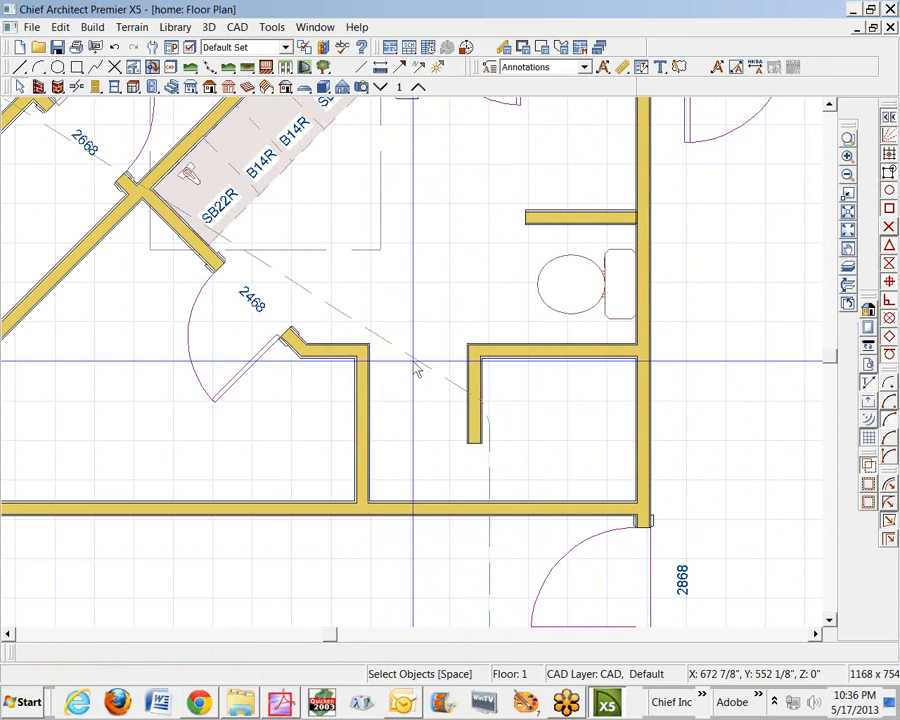
left_click(488, 420)
left_click_drag(488, 420, 490, 424)
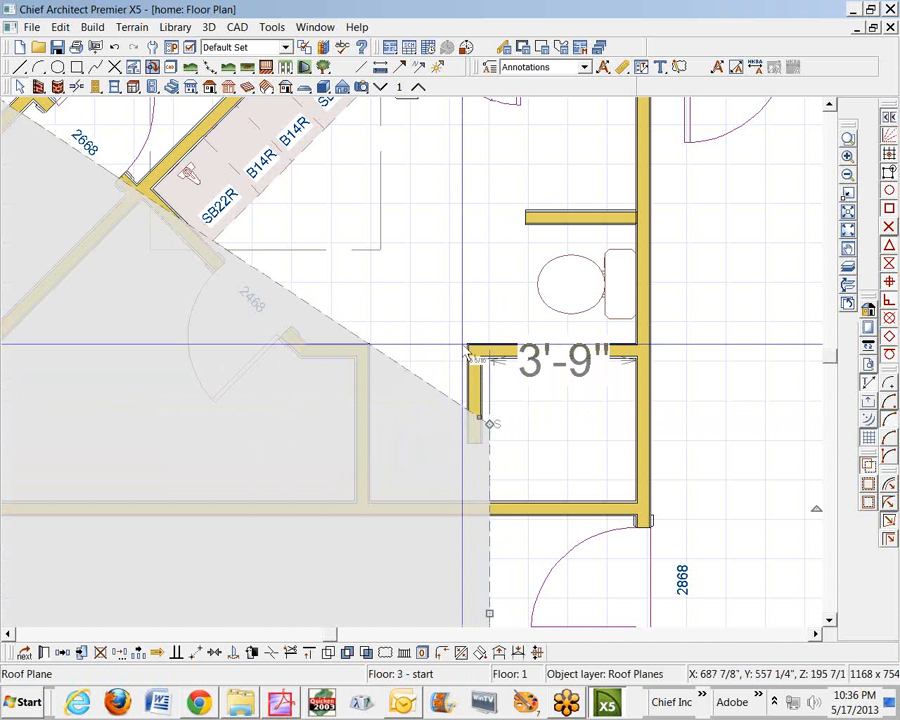
scroll(488, 418, "down", 3)
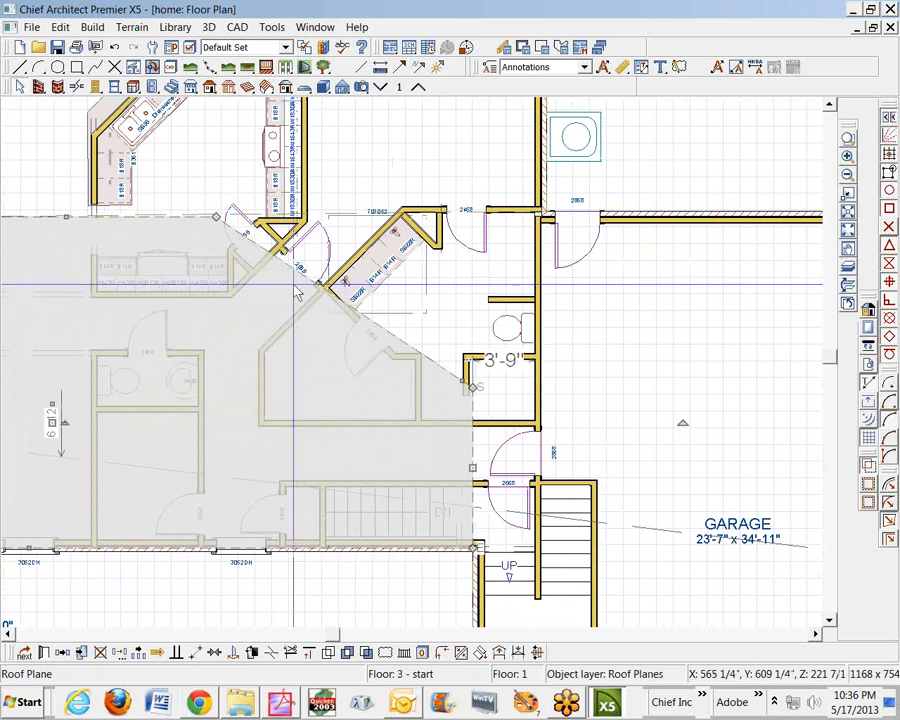
mouse_move(216, 218)
left_mouse_down()
mouse_move(473, 360)
mouse_move(471, 386)
left_mouse_up()
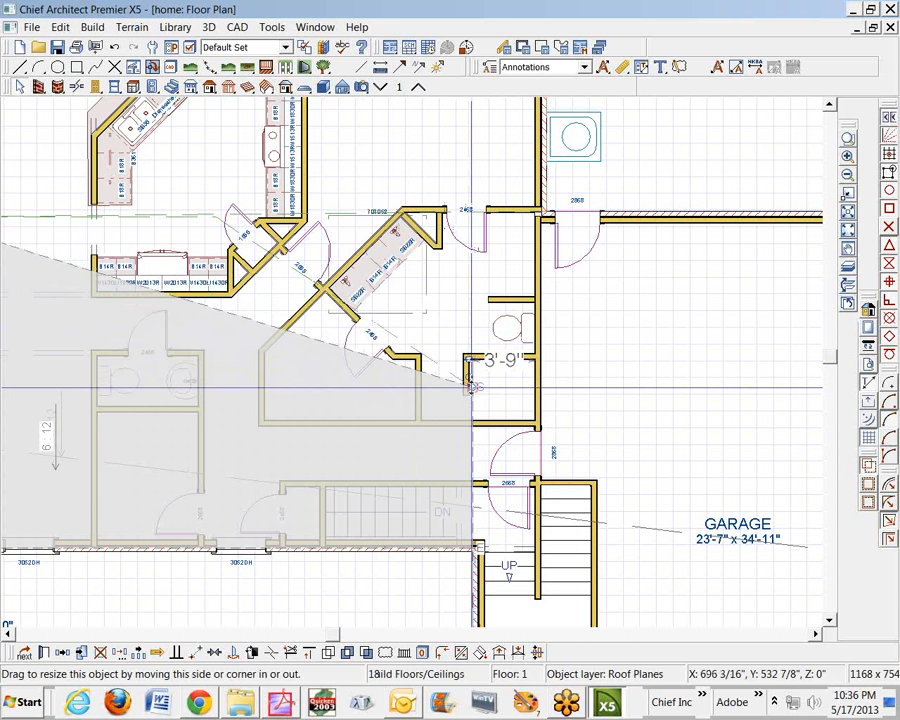
key("Escape")
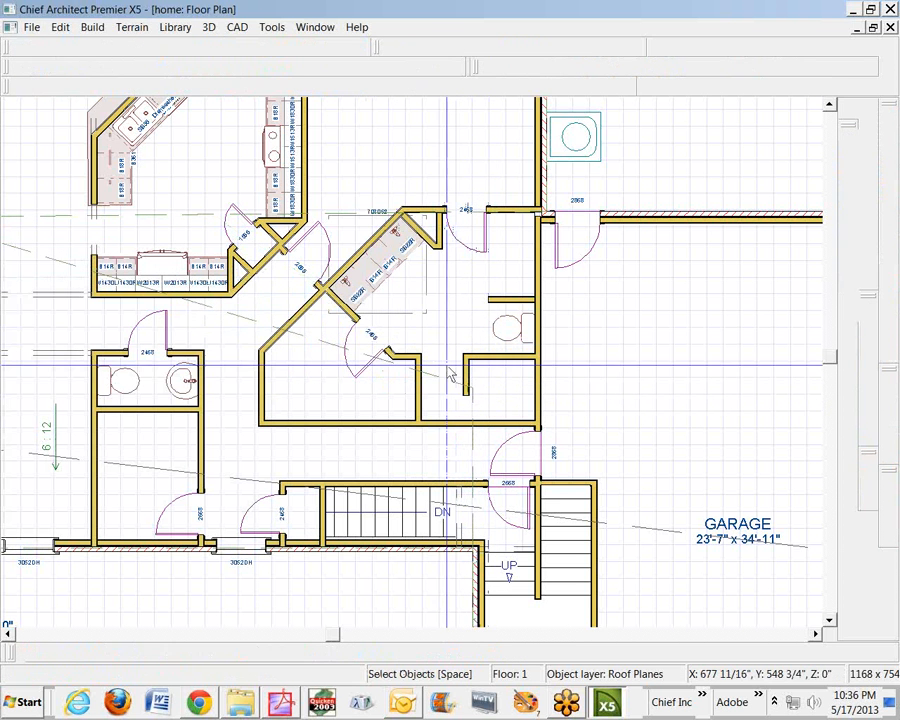
Join the front roof plane's sloping top edge to the rear roof plane's ridge and return to the 3D overview.
left_click(313, 352)
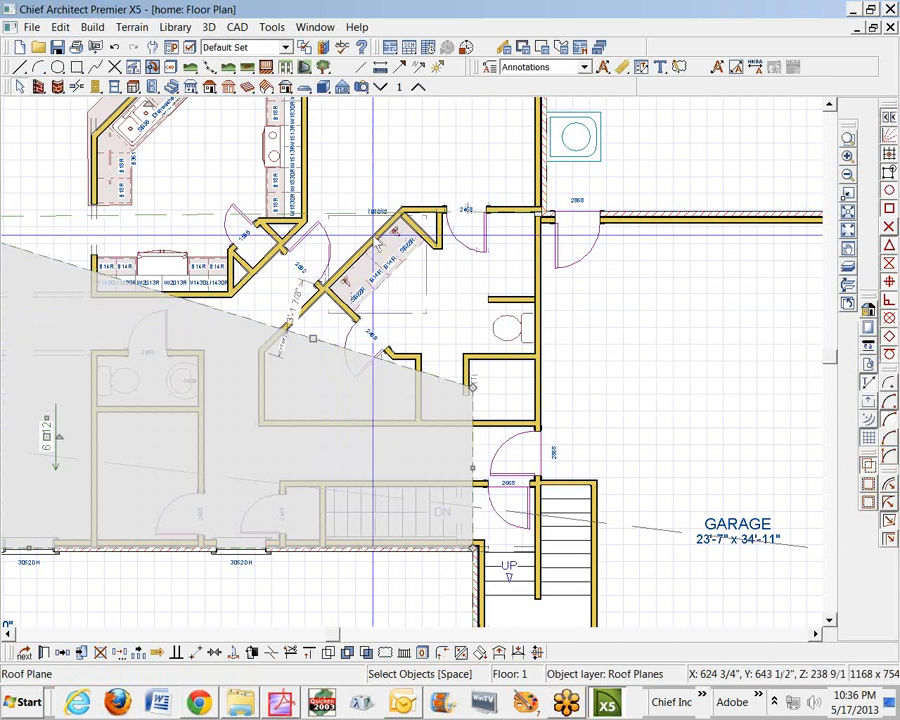
left_click(462, 652)
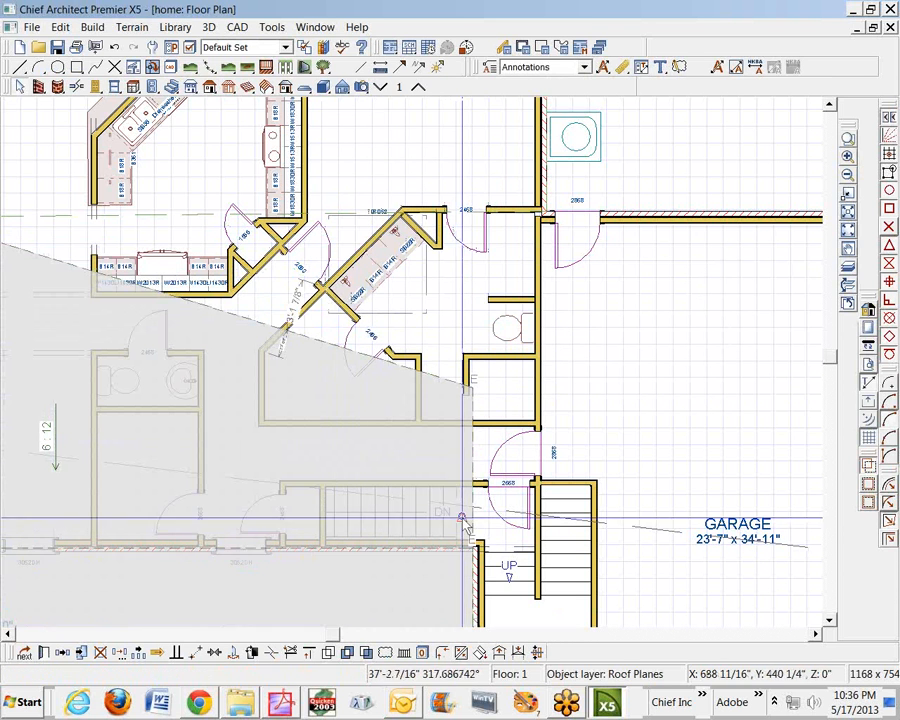
left_click(199, 217)
key("Escape")
key("ctrl+Tab")
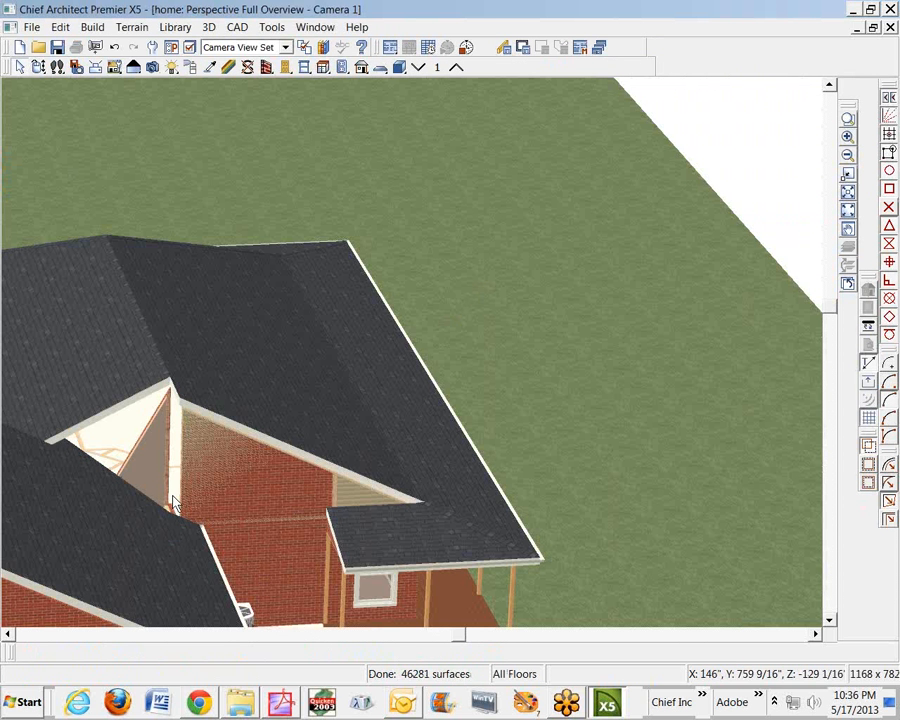
Delete the triangular hip roof plane above the deck at the house end opposite the garage.
left_click(40, 67)
left_click_drag(82, 316, 456, 326)
left_click(848, 211)
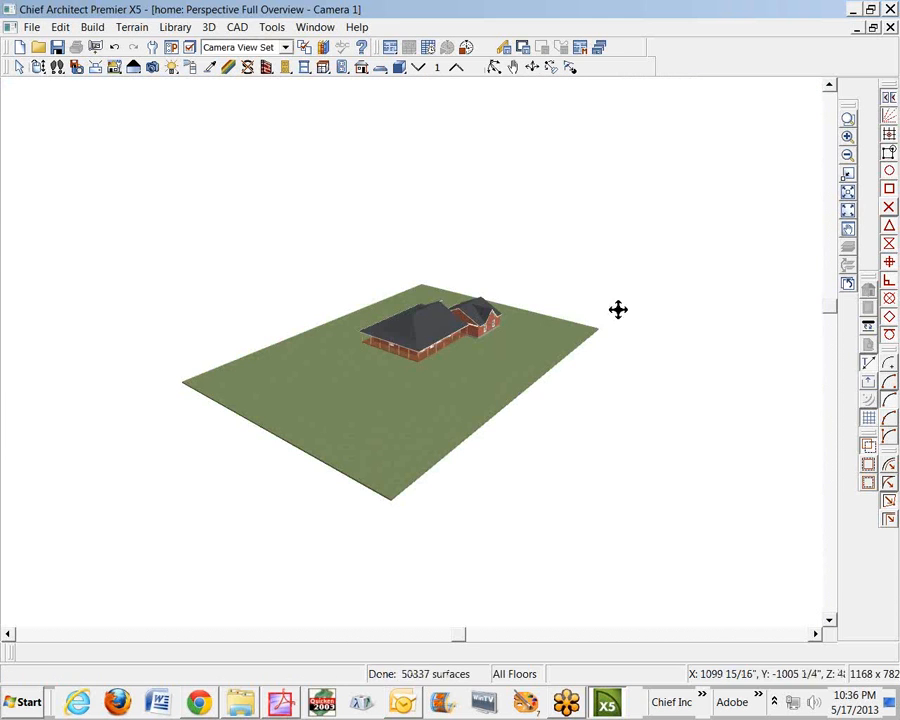
scroll(424, 316, "up", 10)
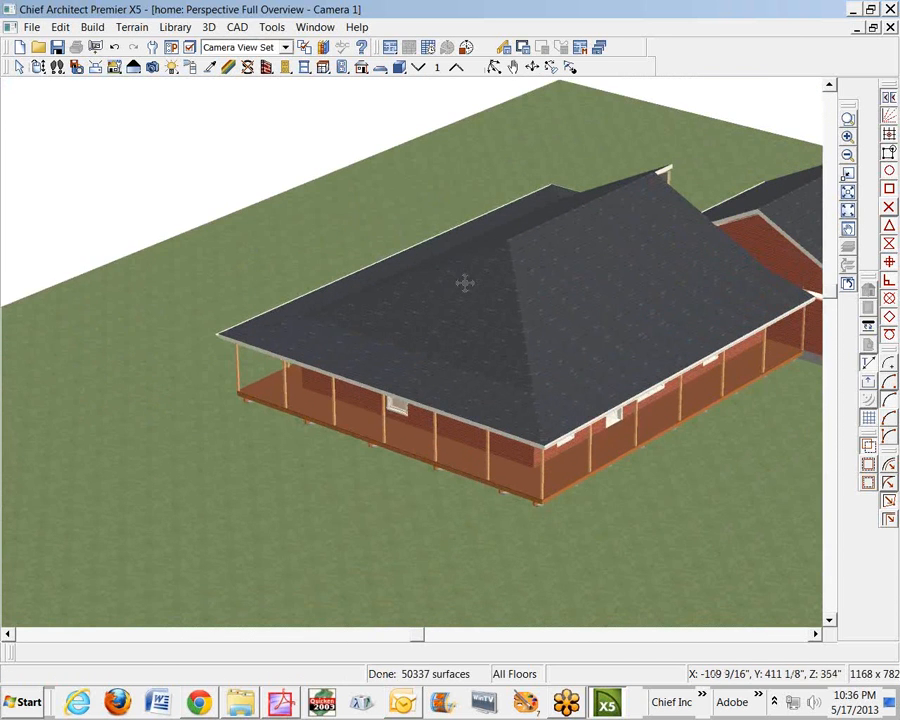
left_click(505, 343)
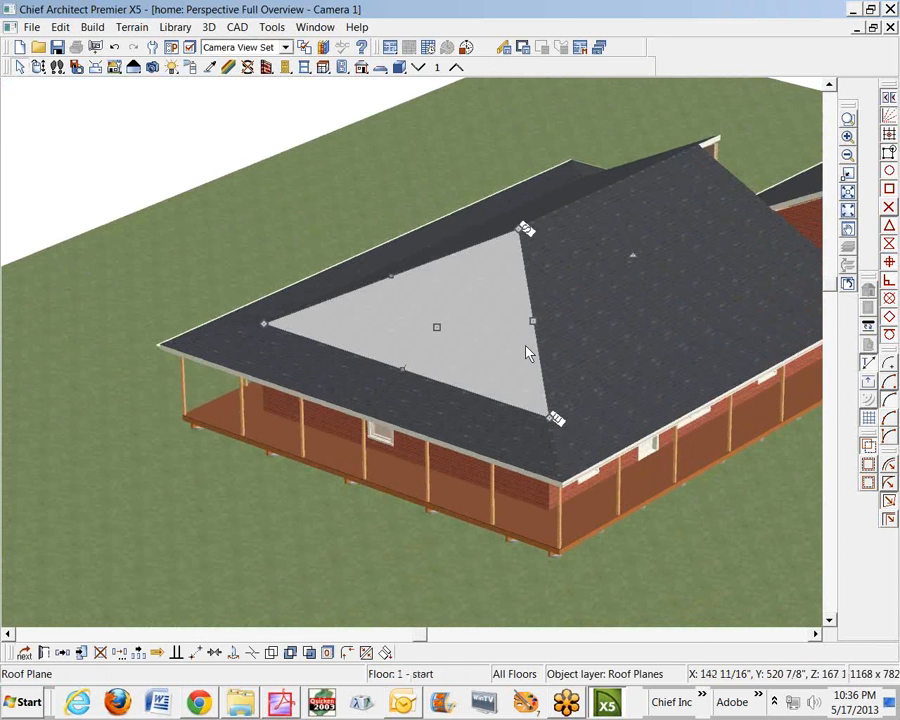
key("Delete")
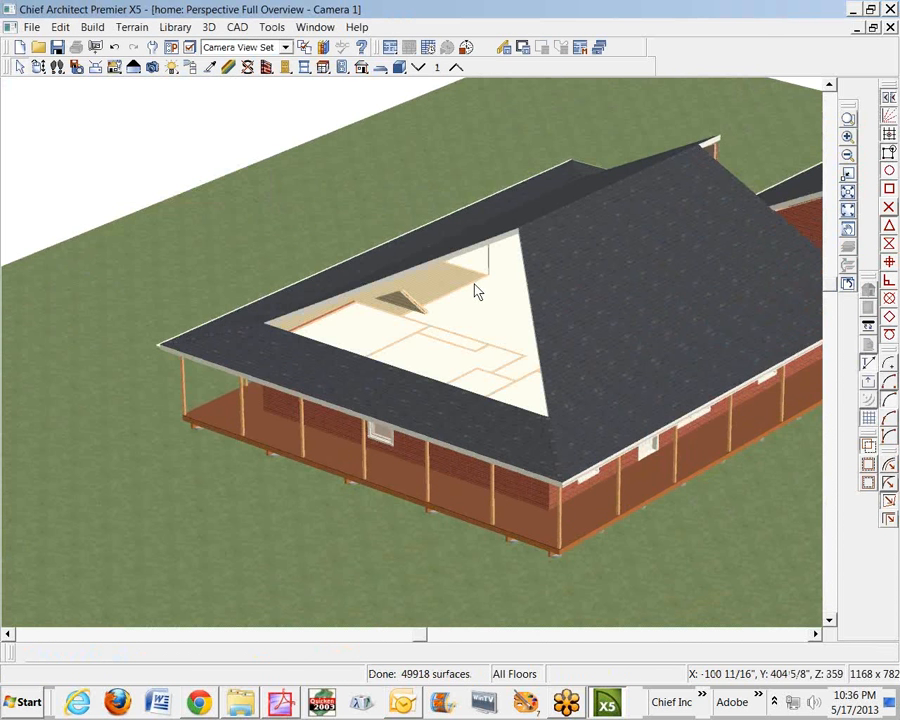
Stretch the front roof plane's ridge corner outward over the opening left at the end opposite the garage.
left_click(530, 260)
left_click_drag(514, 229, 386, 272)
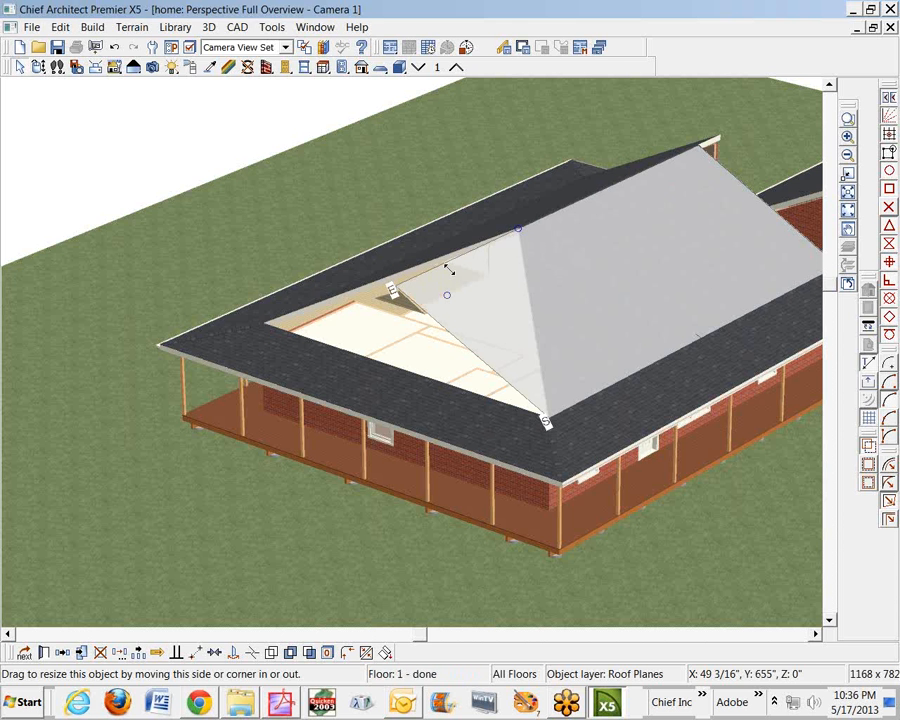
left_click(437, 254)
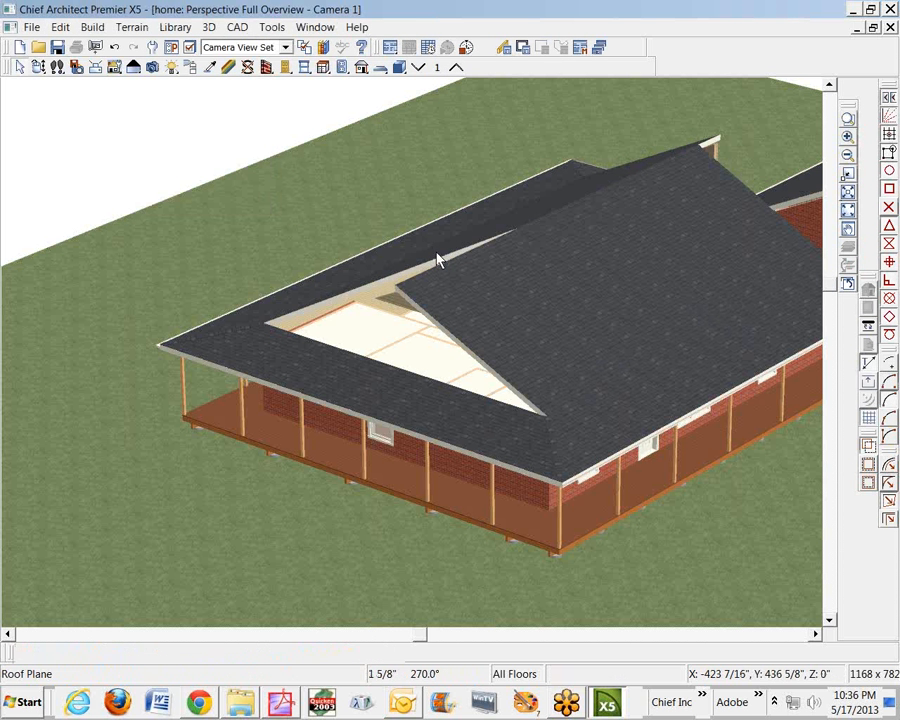
Stretch the rear roof plane's ridge corner out to meet the front plane's ridge end, declining any change to its pitch or height.
left_click(458, 259)
left_click_drag(508, 240, 396, 287)
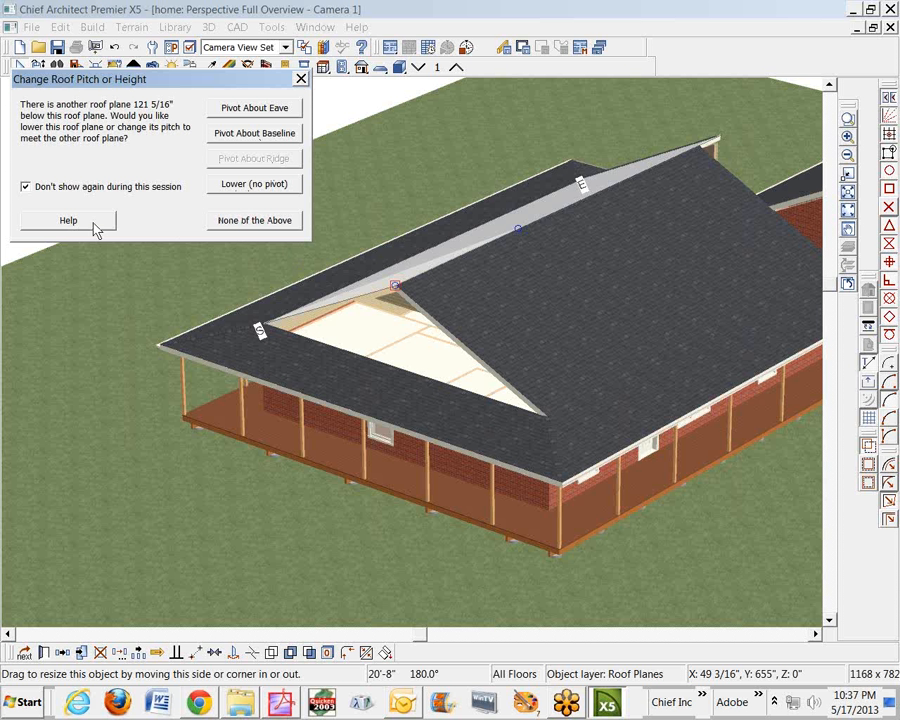
left_click(242, 226)
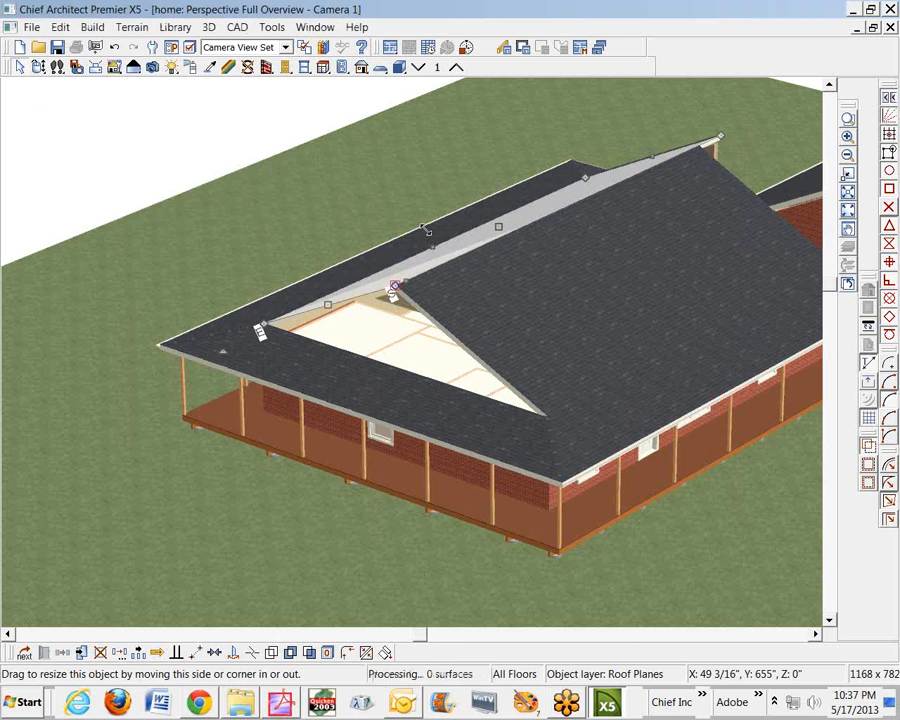
key("Escape")
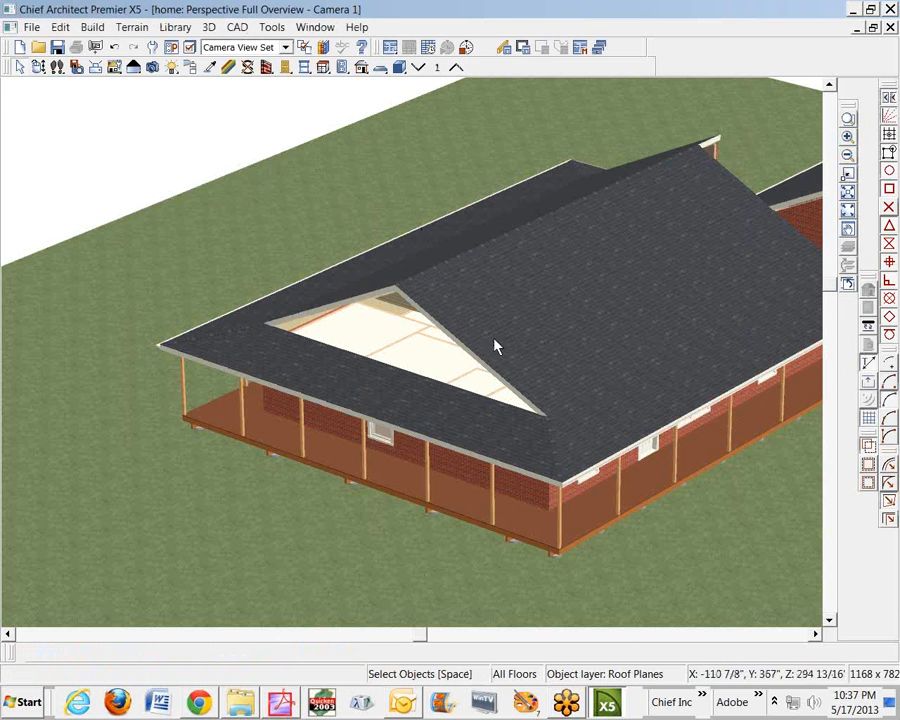
In the floor plan, make the front roof plane's slanted end edge, opposite the garage, parallel to the side deck railing.
key("ctrl+Tab")
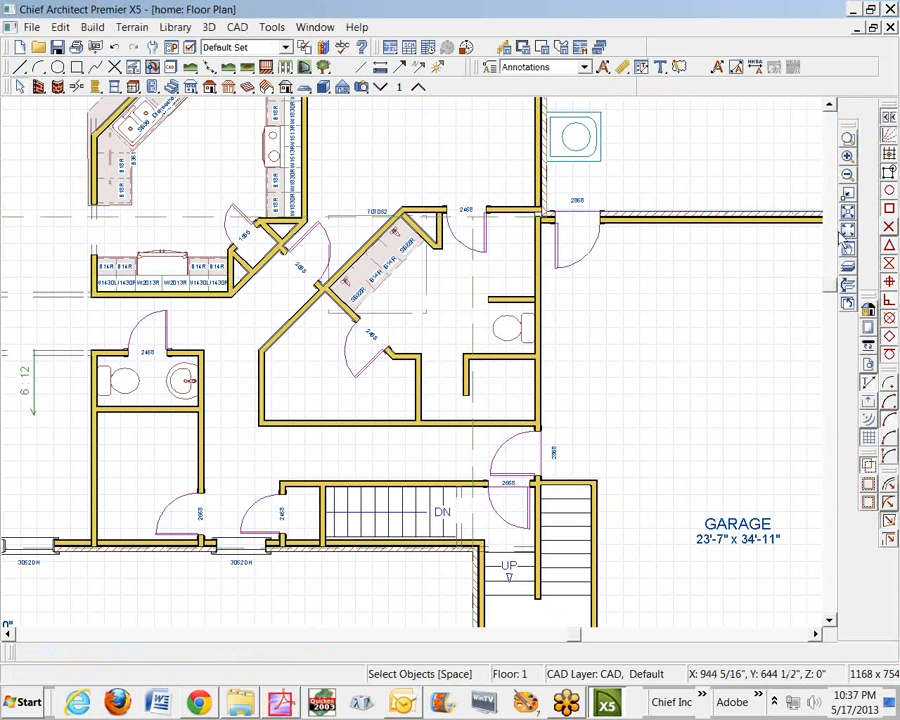
left_click(850, 235)
left_click(849, 140)
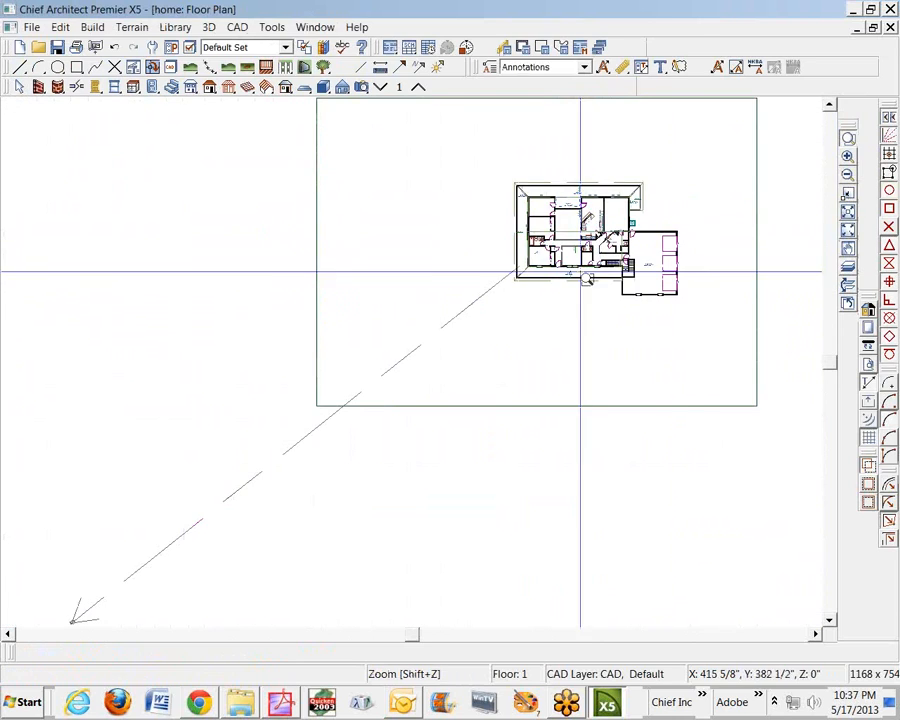
left_click_drag(497, 167, 598, 321)
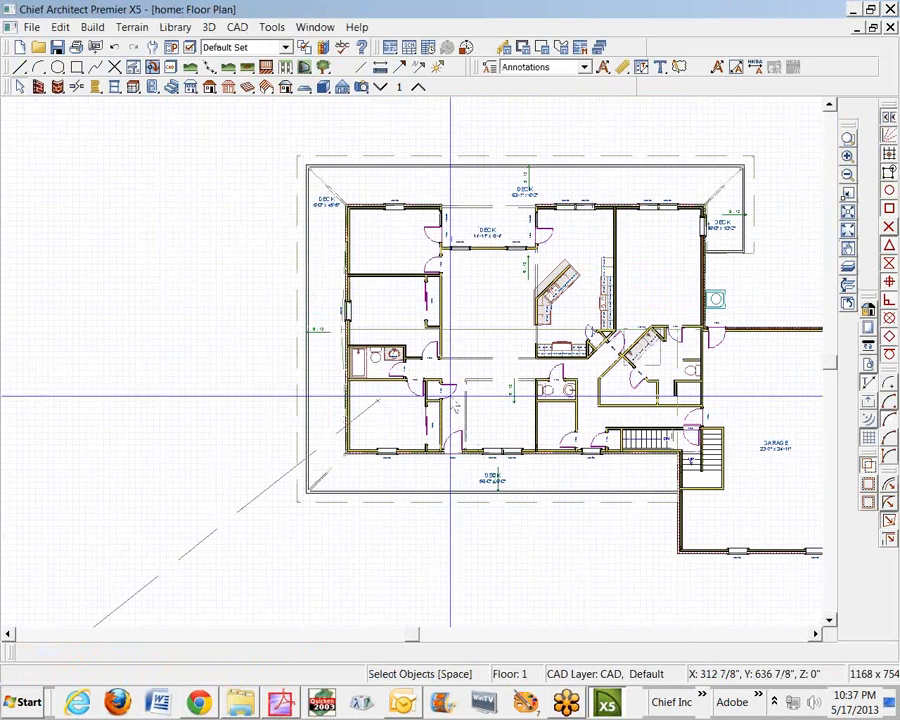
scroll(323, 428, "up", 2)
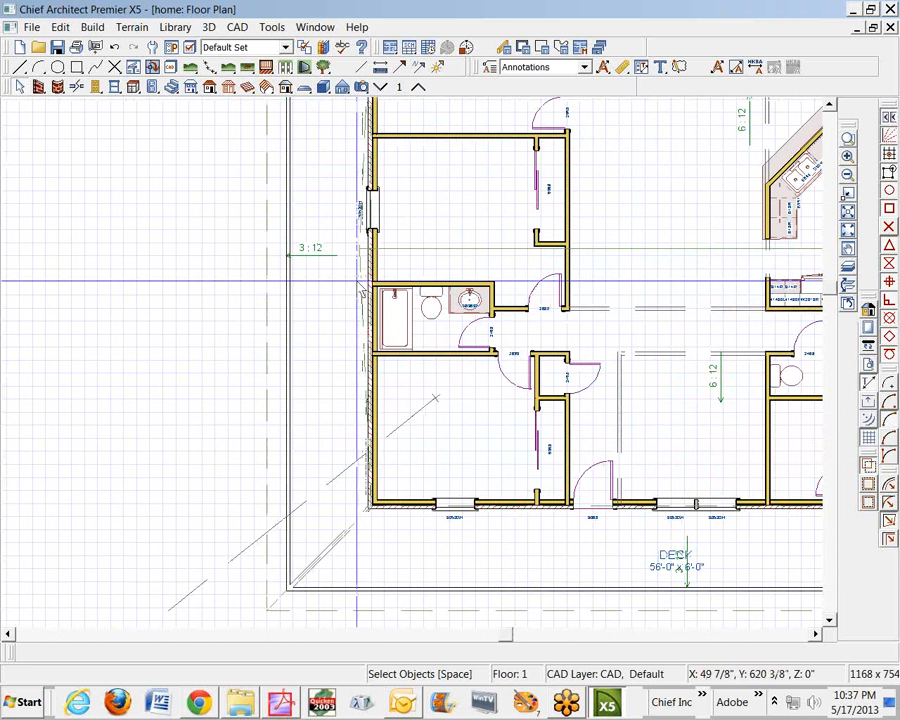
left_click(358, 282)
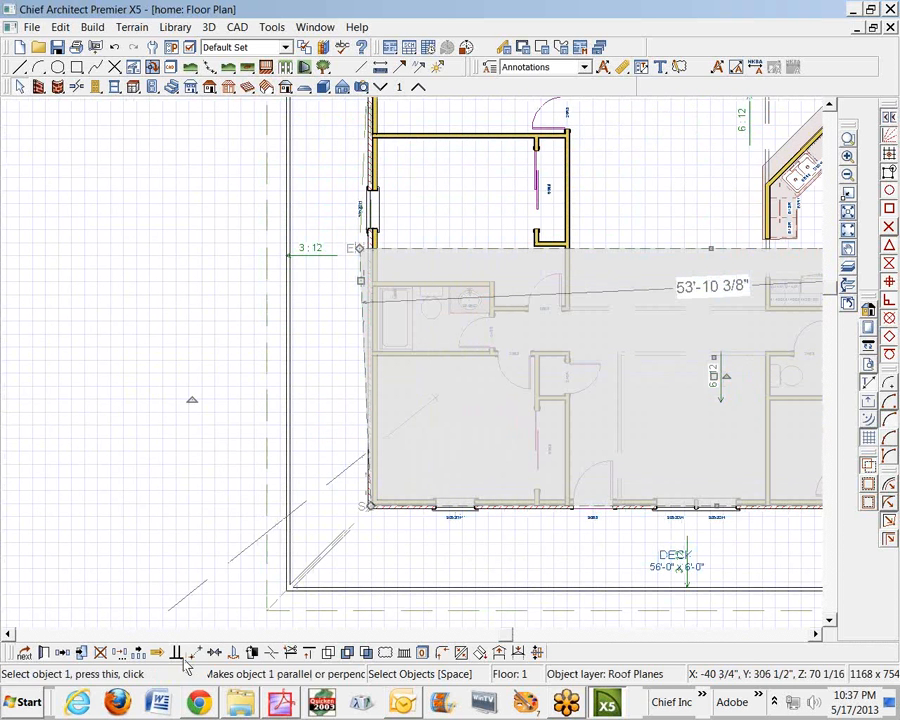
left_click(176, 654)
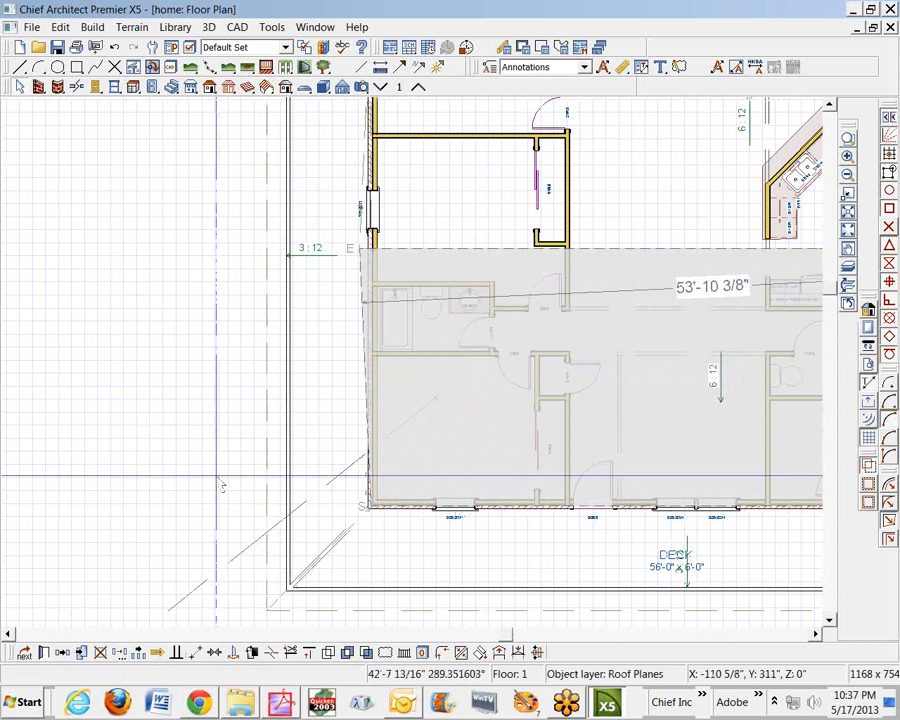
left_click(291, 407)
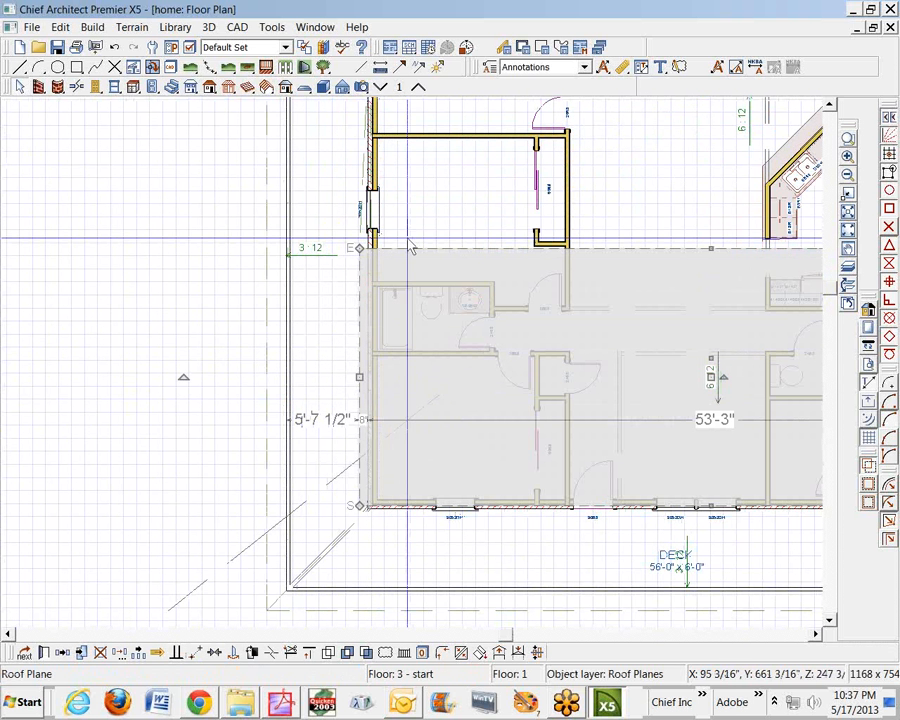
Extend the front roof plane's gable overhang past the end wall, placing its edge 4'-9 1/2" from the side deck railing.
left_click_drag(357, 377, 343, 377)
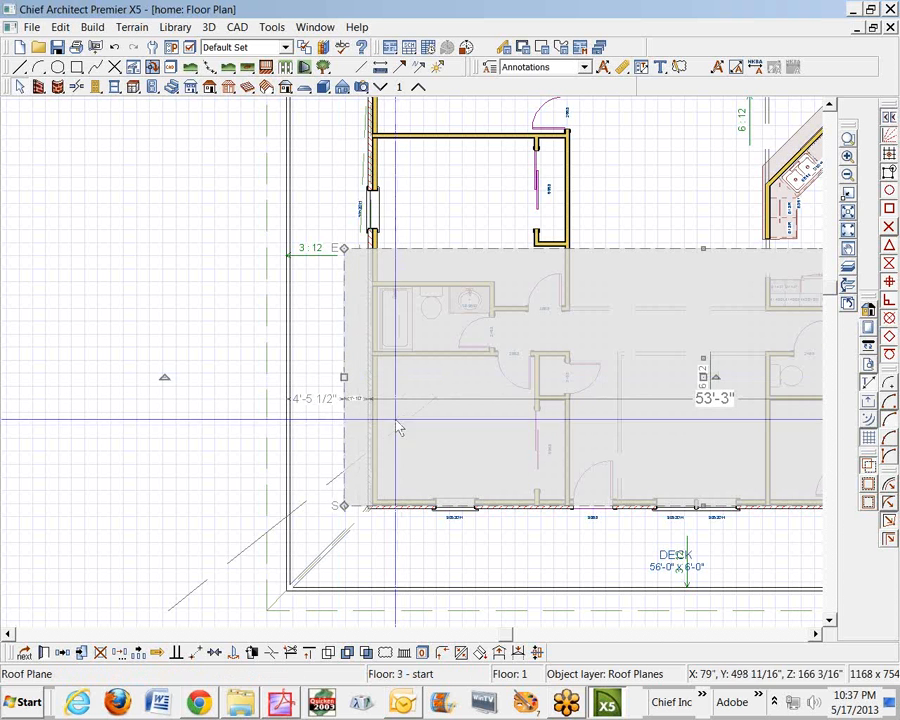
left_click(357, 395)
type("1")
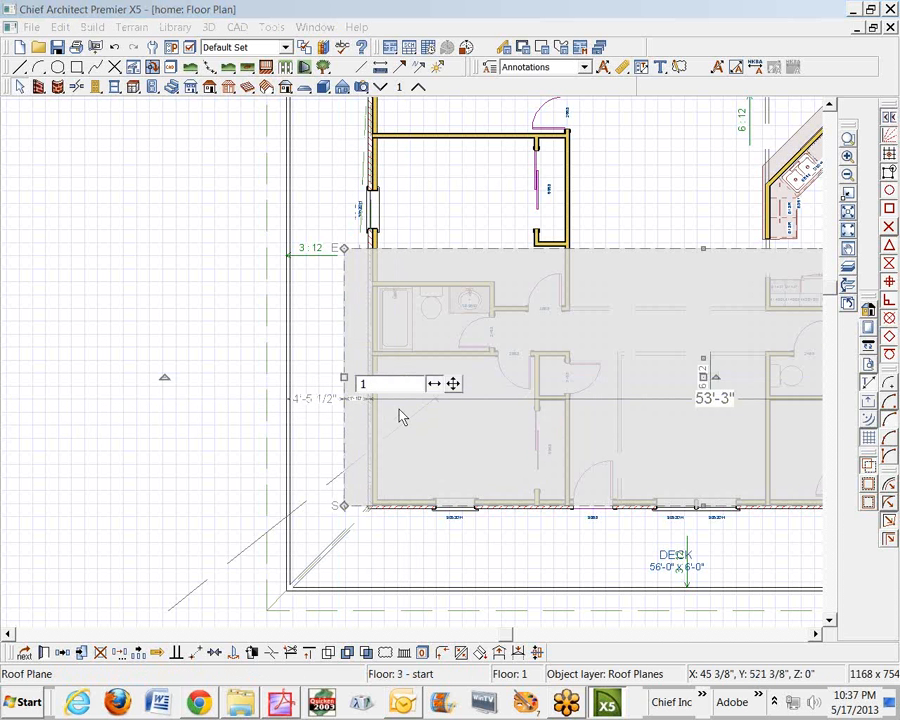
key("Return")
key("Escape")
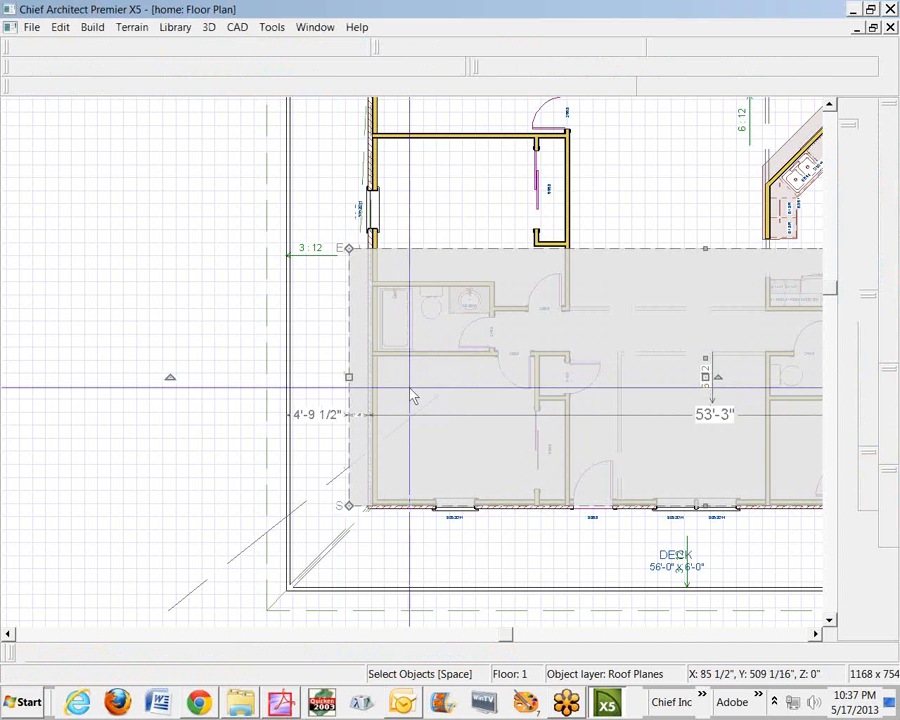
Make the rear roof plane's slanted end edge parallel to the side deck railing and extend it to 4'-9 1/2" from the railing.
left_click(829, 106)
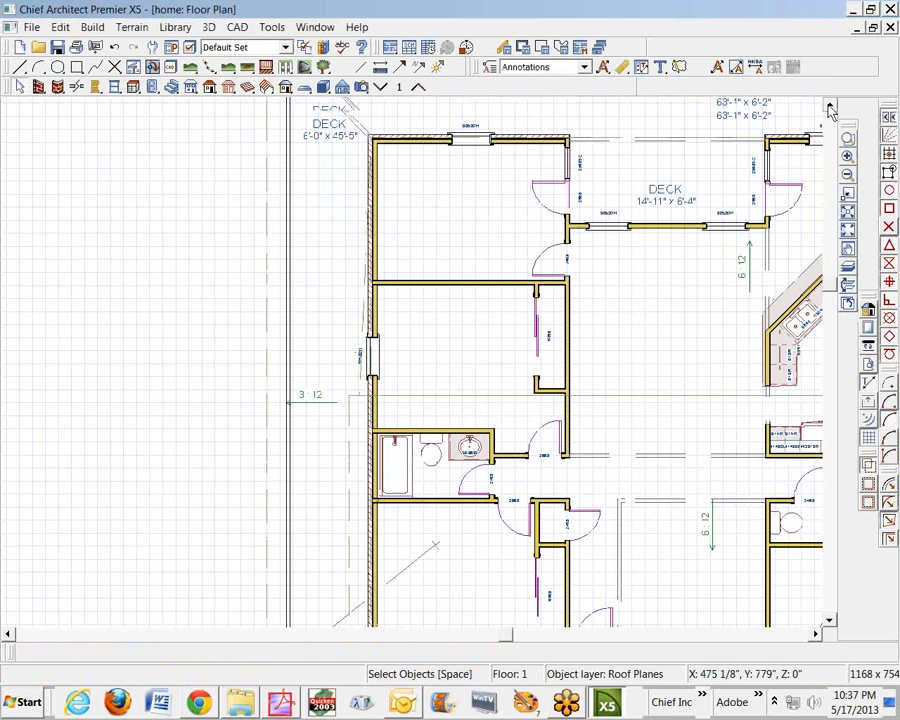
left_click(366, 321)
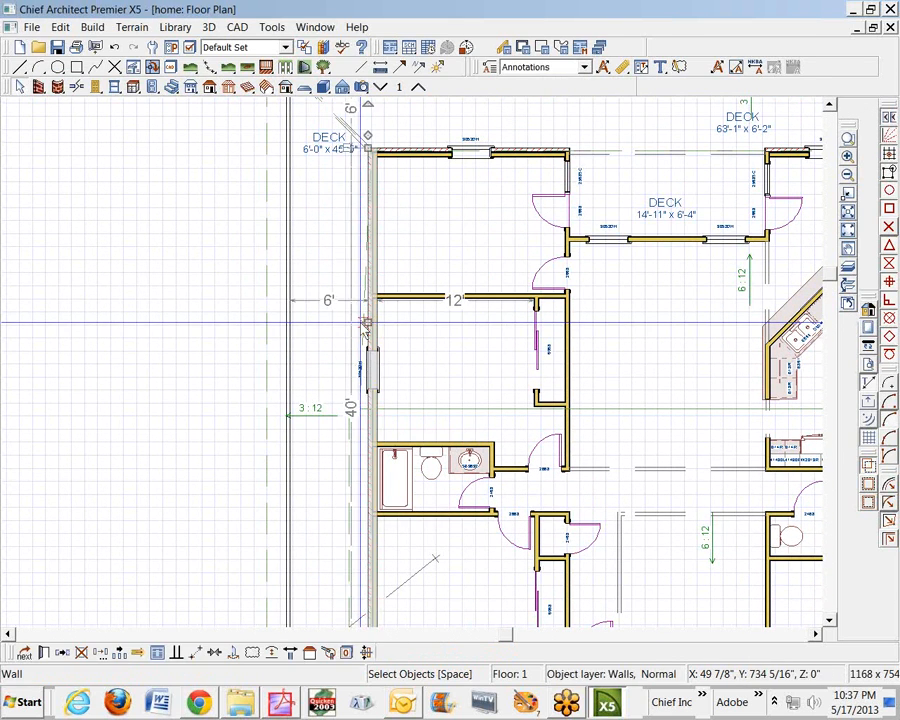
left_click(365, 385)
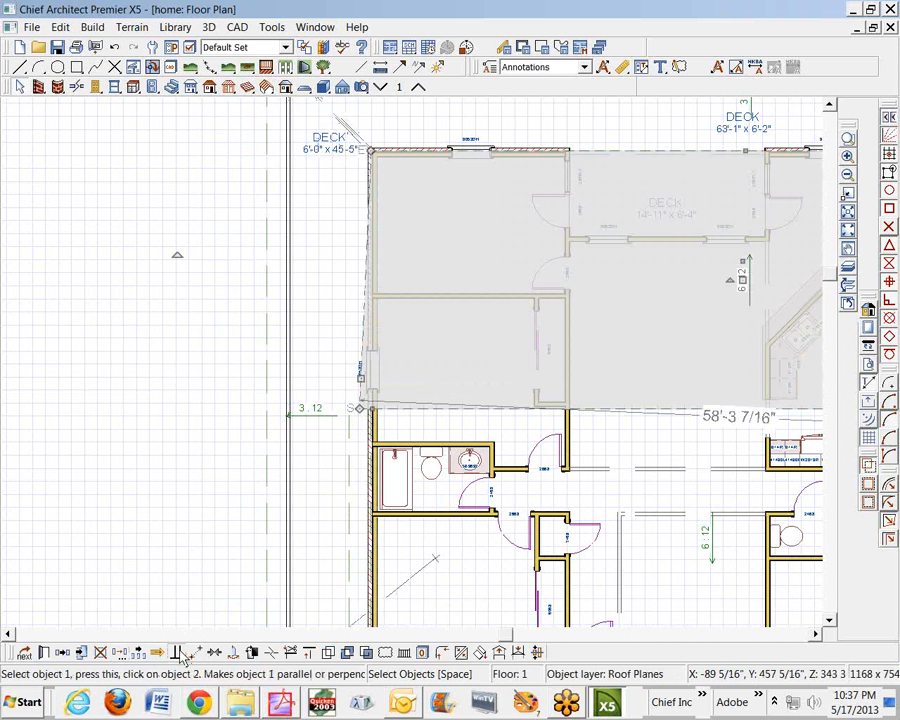
left_click(178, 653)
left_click(291, 345)
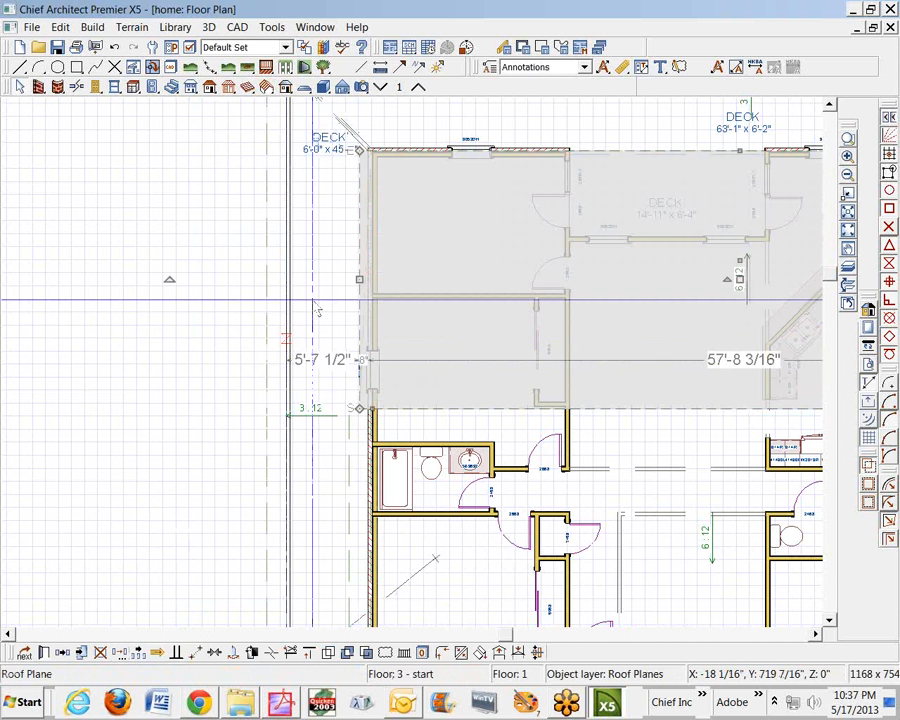
left_click_drag(365, 284, 348, 415)
Break the front roof plane's eave edge at the wall corner and stretch the overhang's outer corner down onto the porch roof's hip line.
key("ctrl+Tab")
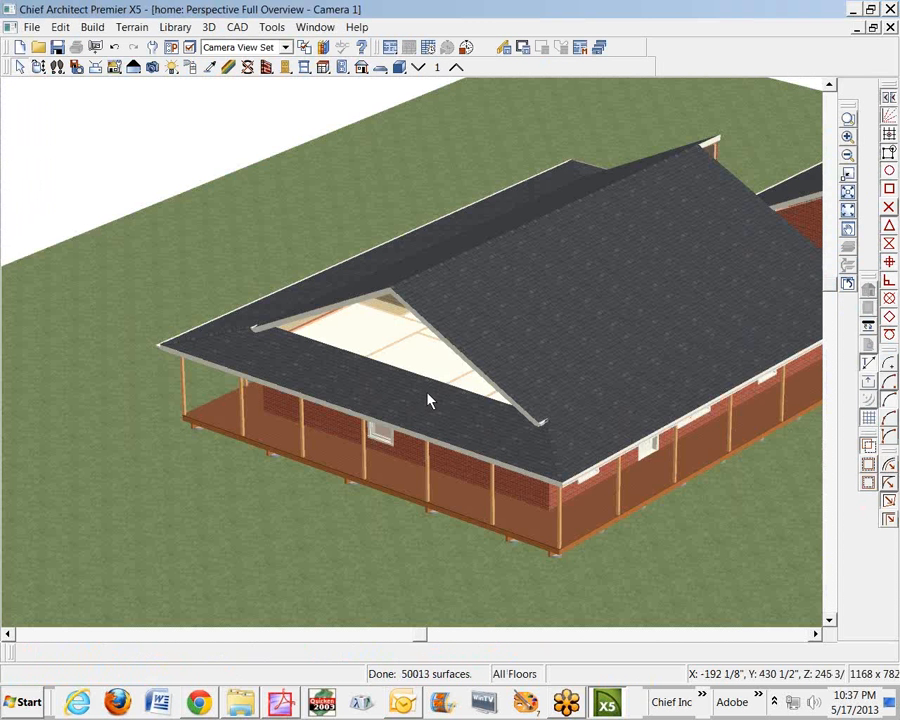
scroll(550, 440, "up", 6)
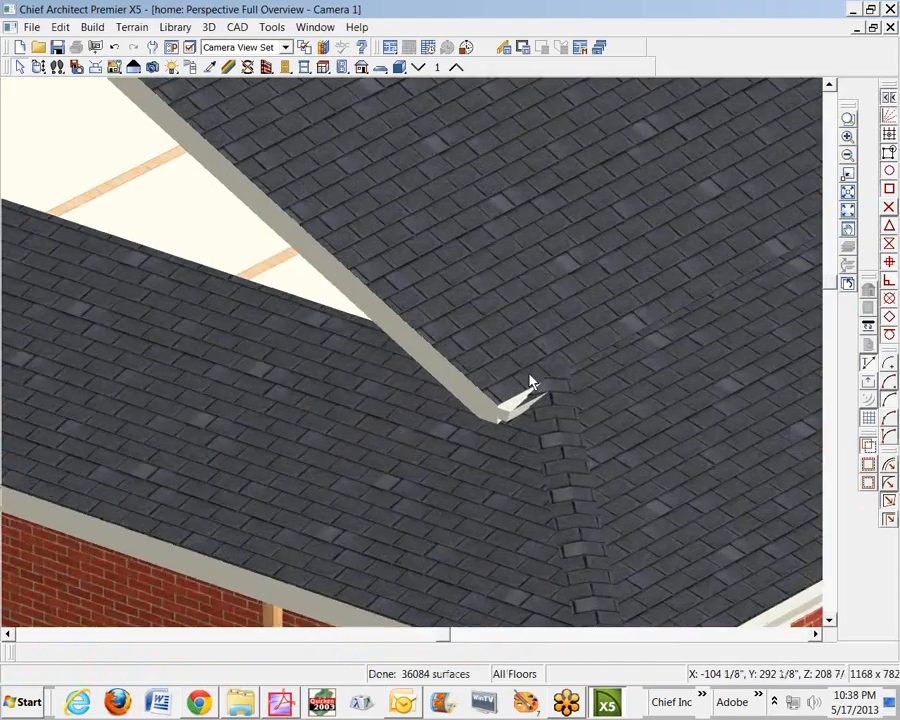
scroll(531, 383, "up", 3)
key("ctrl+Tab")
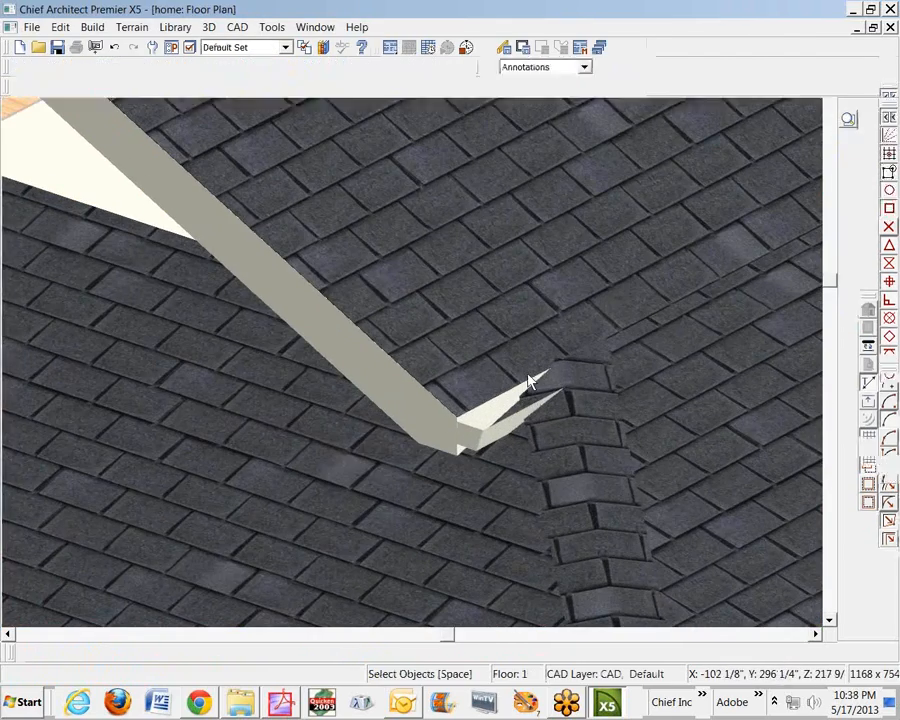
scroll(485, 271, "down", 1)
scroll(488, 280, "down", 2)
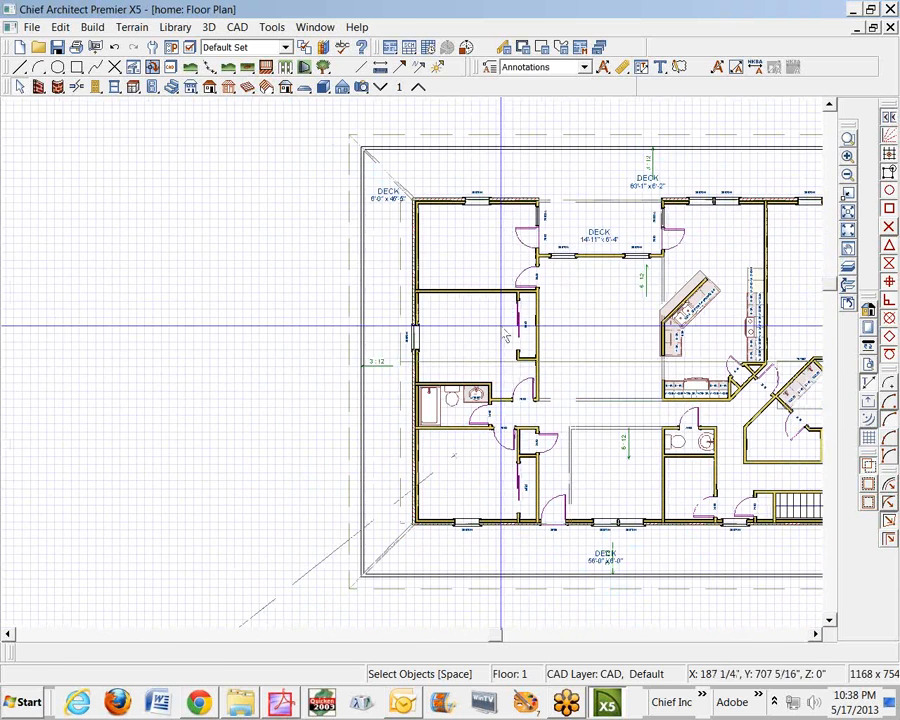
left_click(848, 139)
left_click_drag(380, 500, 448, 552)
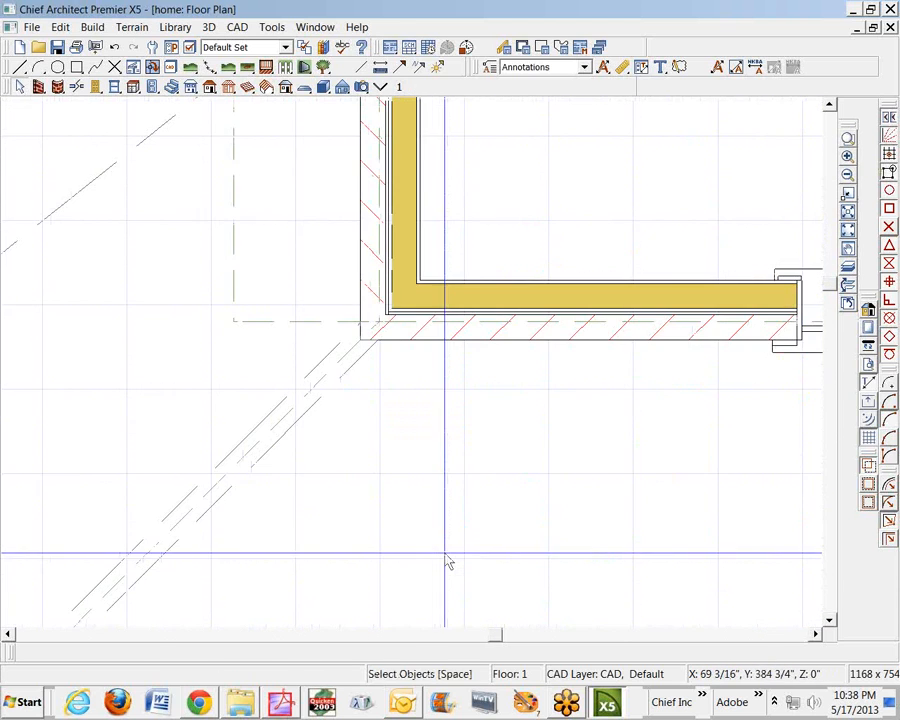
left_click(283, 320)
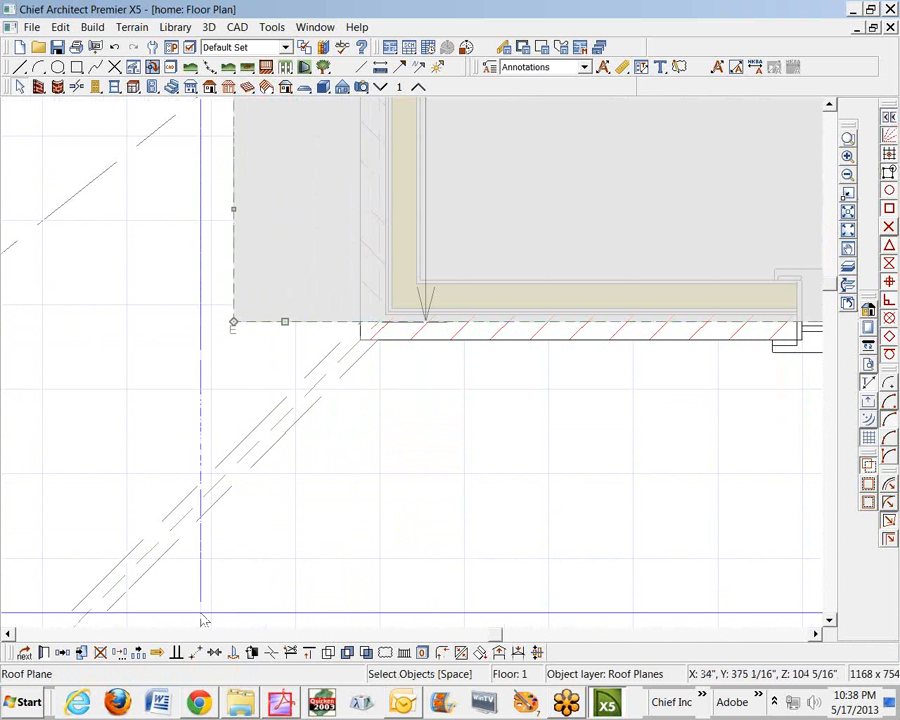
left_click(270, 652)
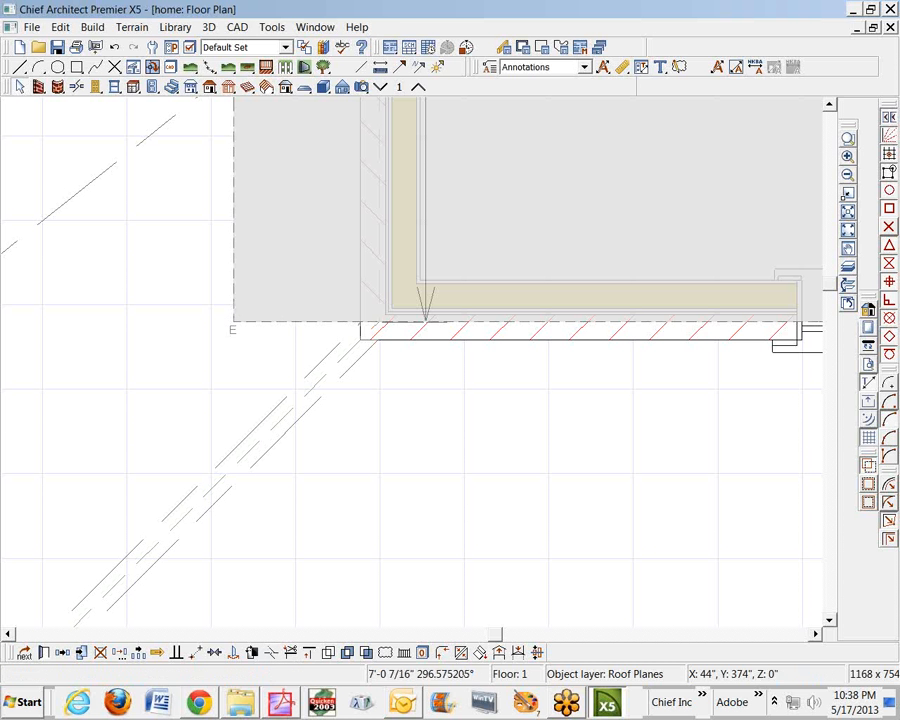
left_click(380, 324)
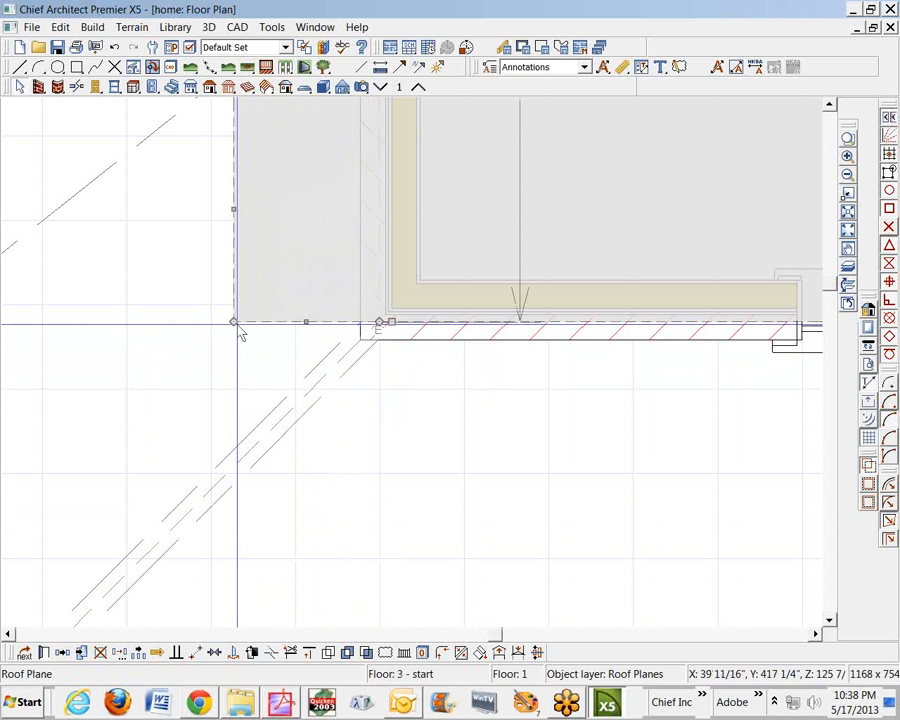
left_click_drag(235, 321, 240, 465)
key("space")
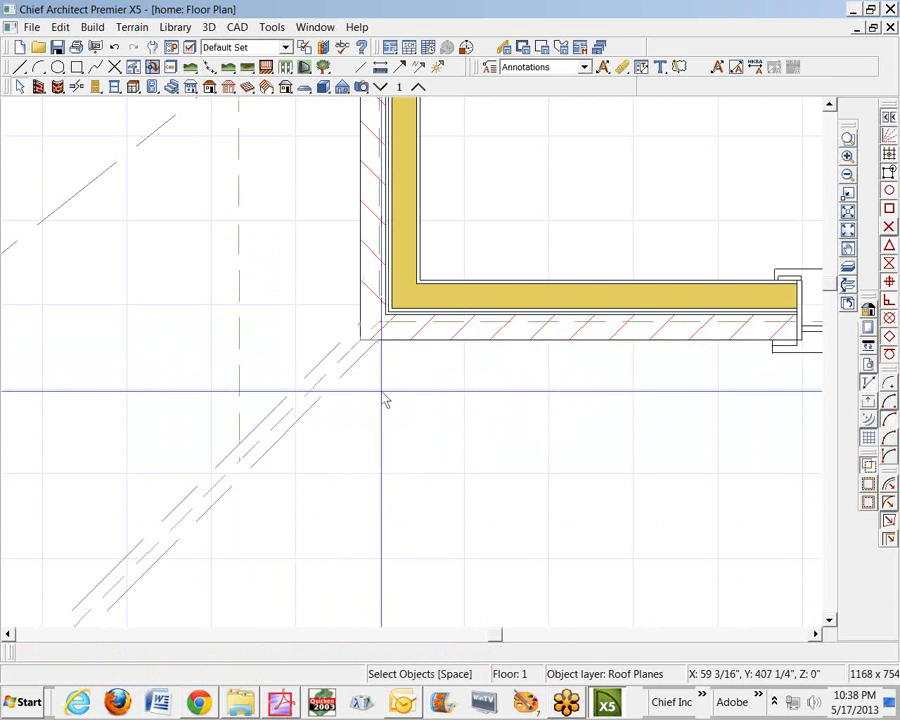
In the 3D overview, break the rear roof plane's eave edge near the porch hip and stretch its overhang corner down toward the hip.
key("F9")
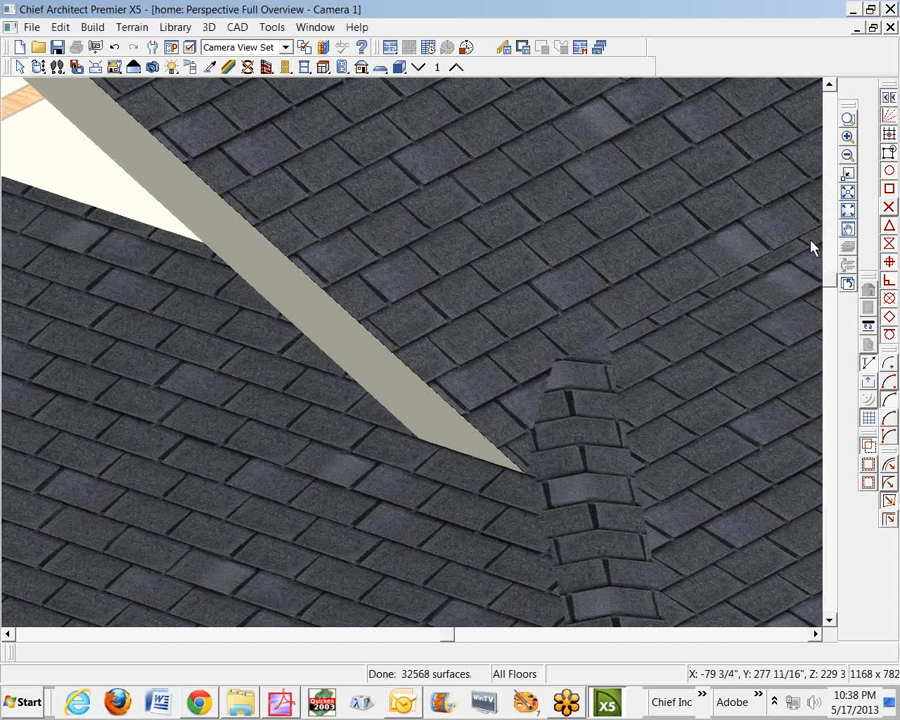
left_click(850, 209)
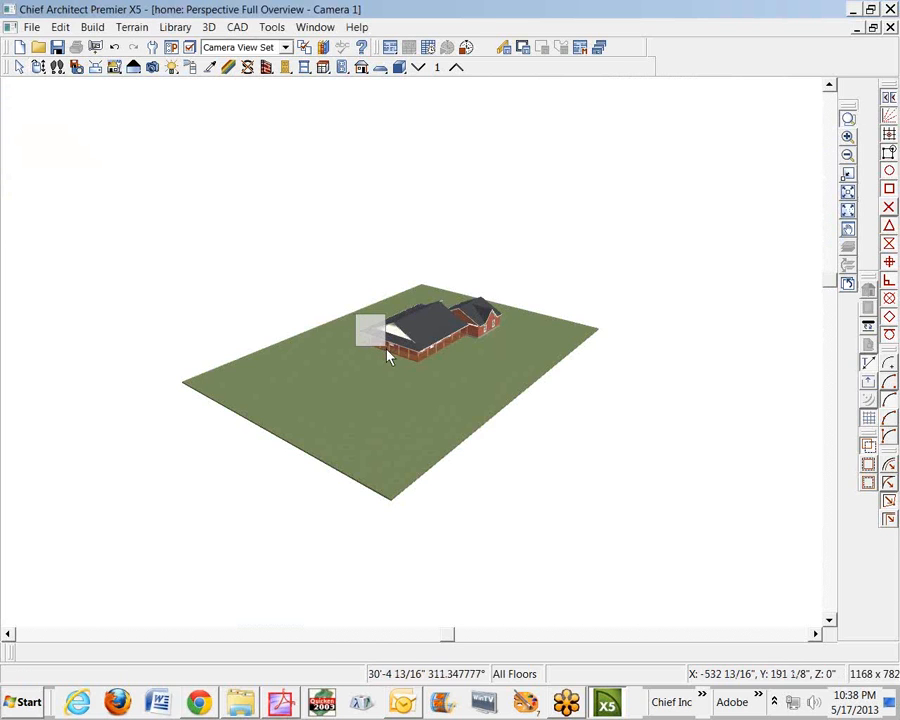
left_click_drag(388, 355, 390, 357)
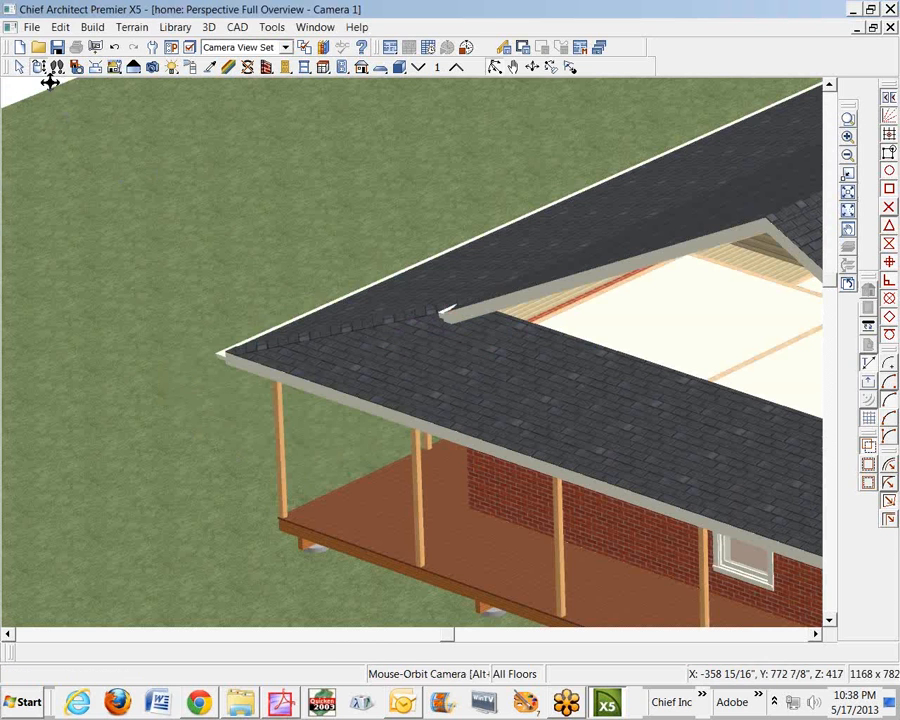
left_click_drag(243, 302, 359, 319)
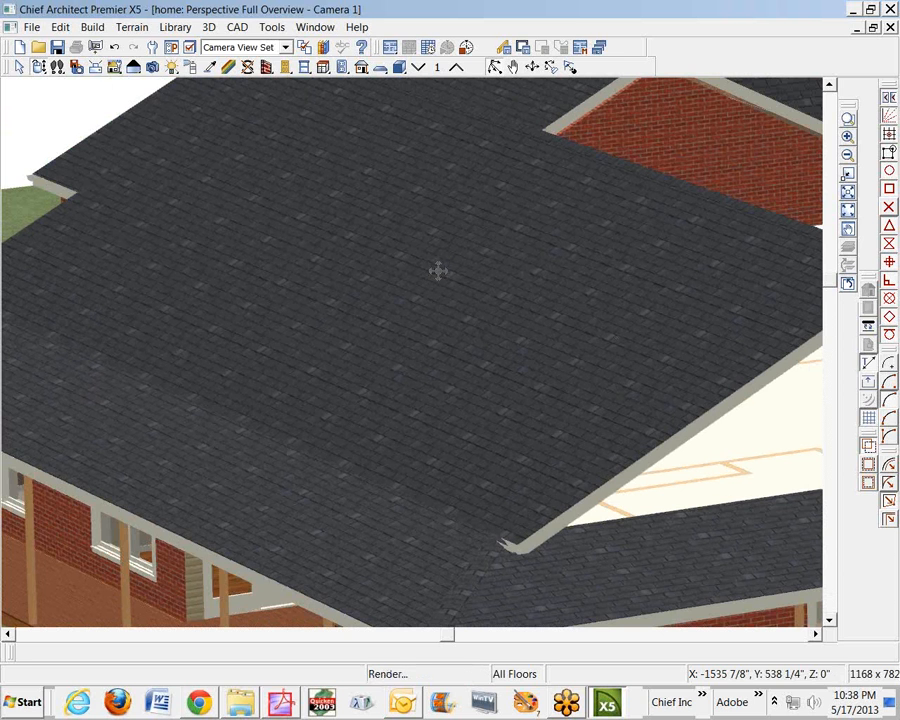
left_click(848, 118)
left_click_drag(450, 506, 566, 610)
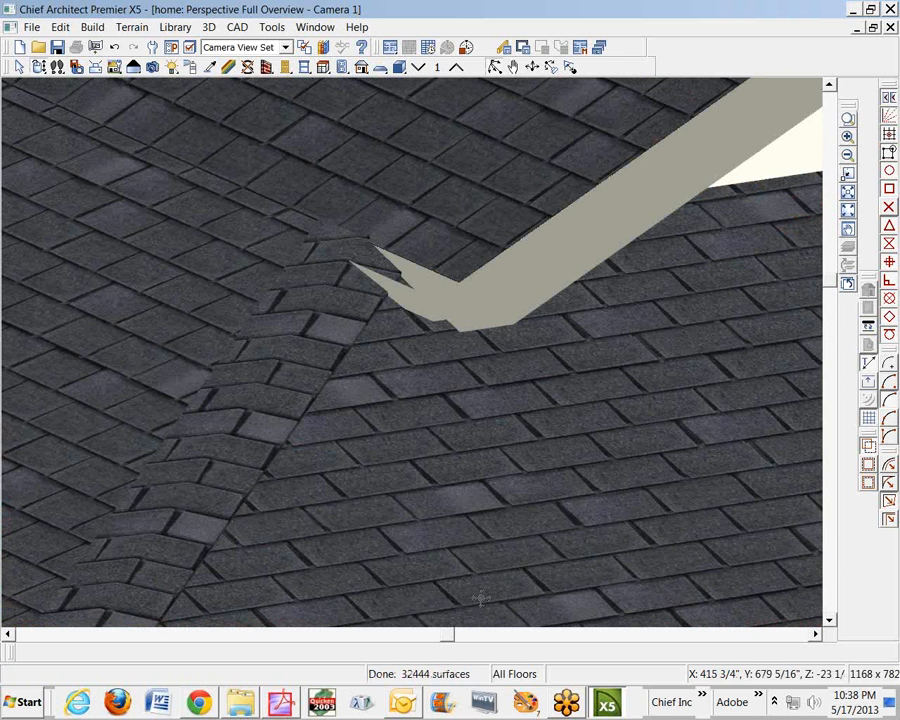
left_click(435, 259)
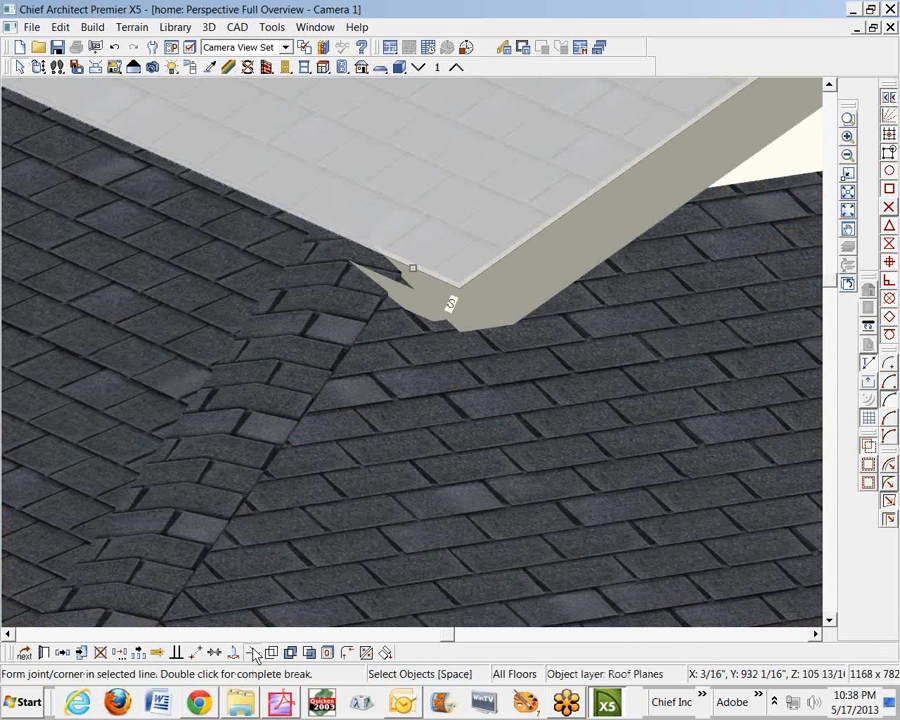
left_click(254, 655)
left_click(356, 245)
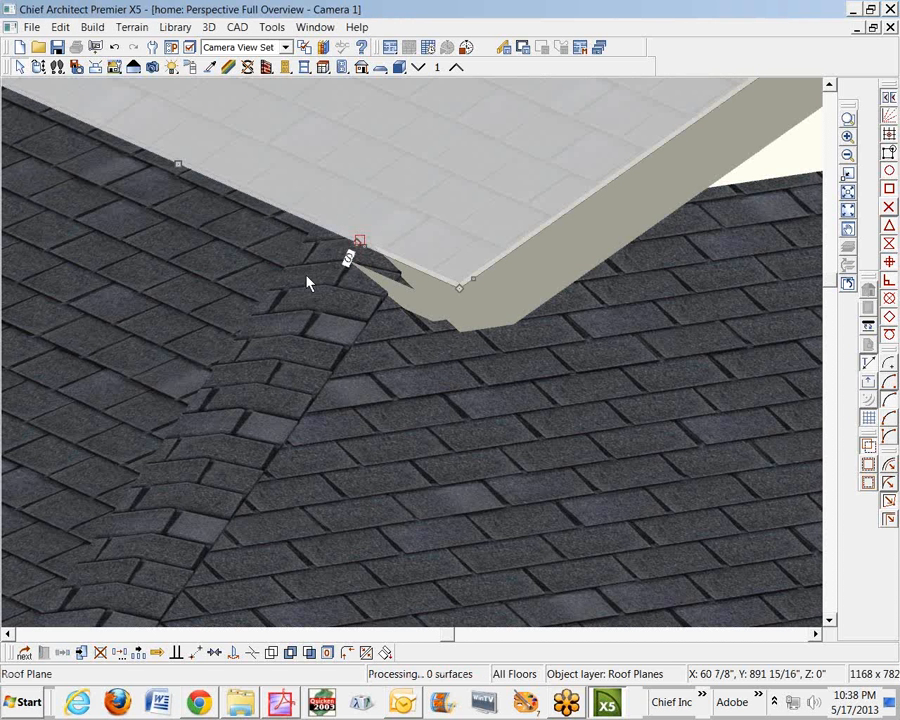
left_click_drag(459, 288, 228, 440)
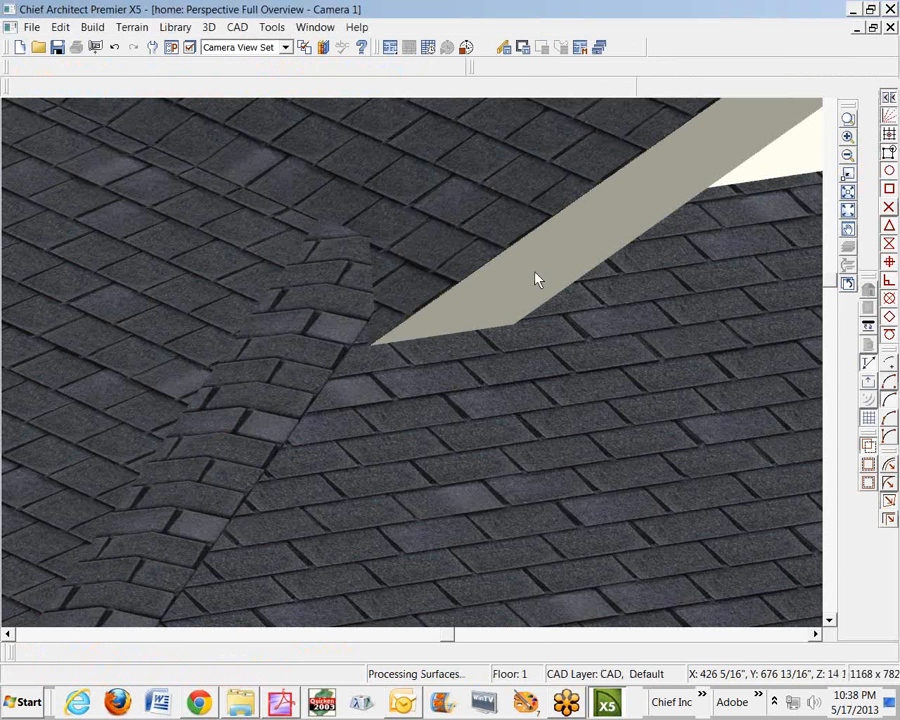
In the floor plan, adjust the rear roof plane's outer overhang corner so it sits on the porch roof's hip line.
key("ctrl+Tab")
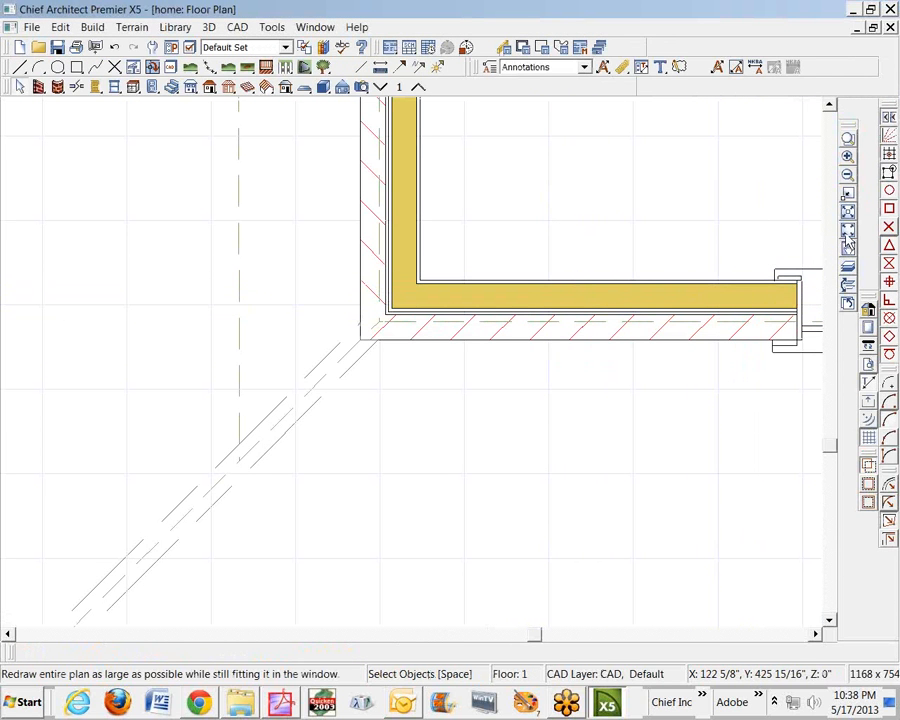
left_click(848, 232)
left_click(848, 138)
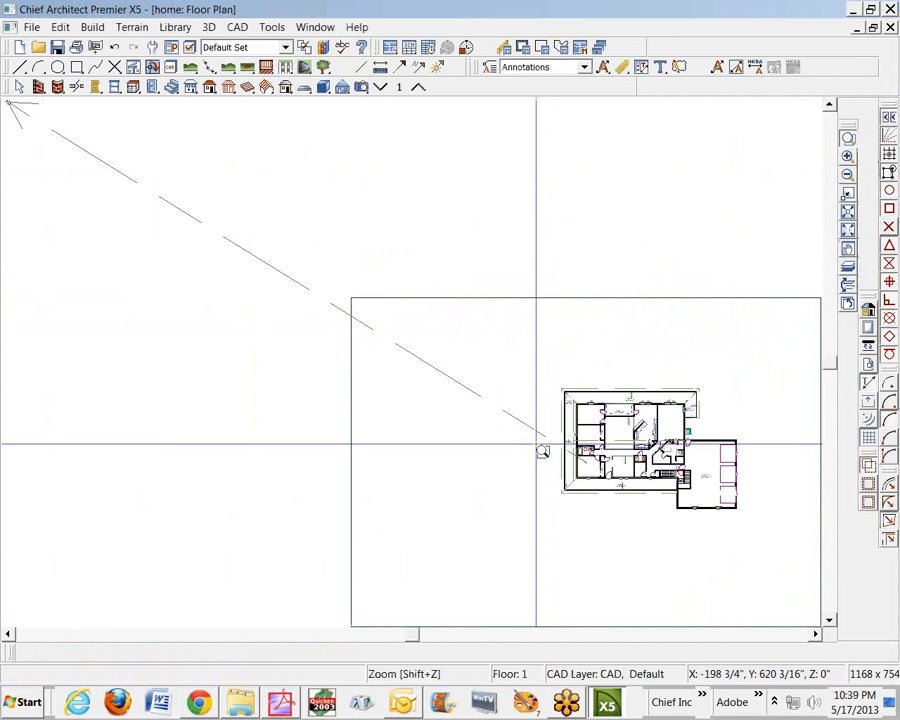
left_click_drag(551, 385, 603, 439)
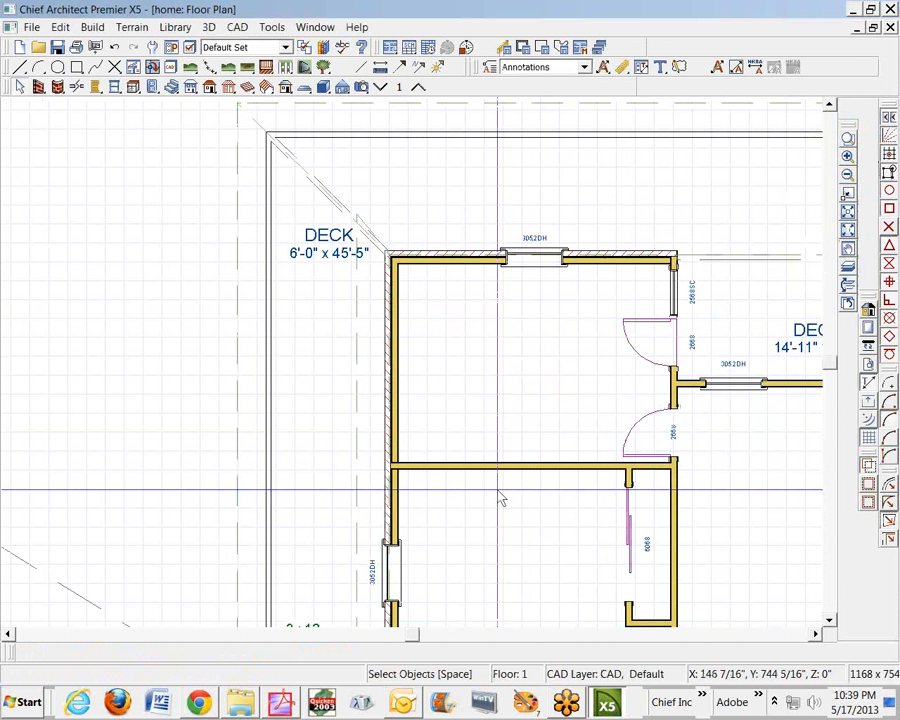
scroll(327, 285, "up", 1)
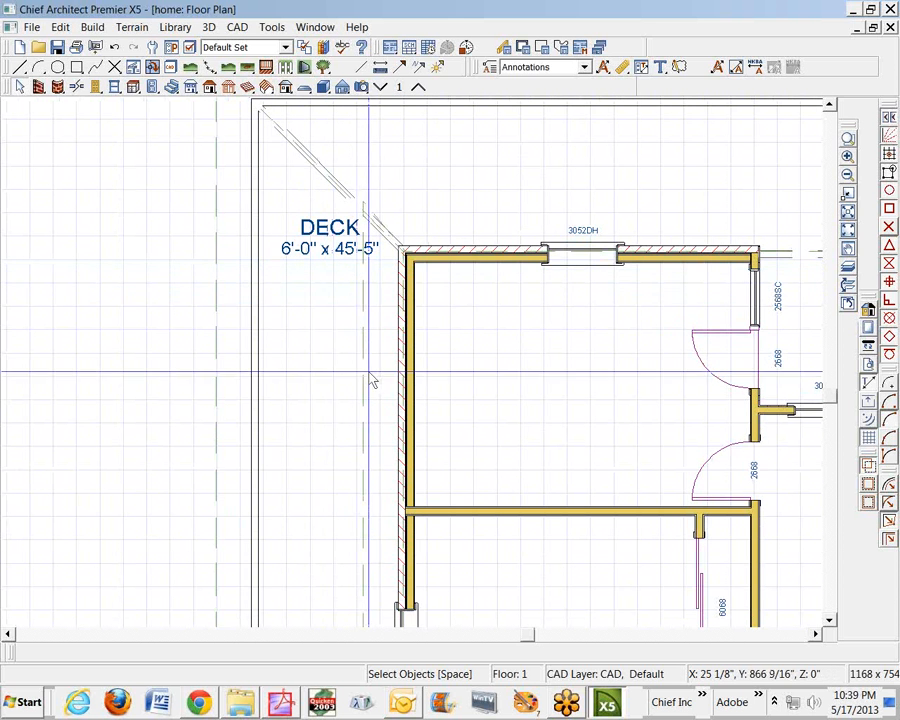
left_click(395, 418)
left_click(176, 652)
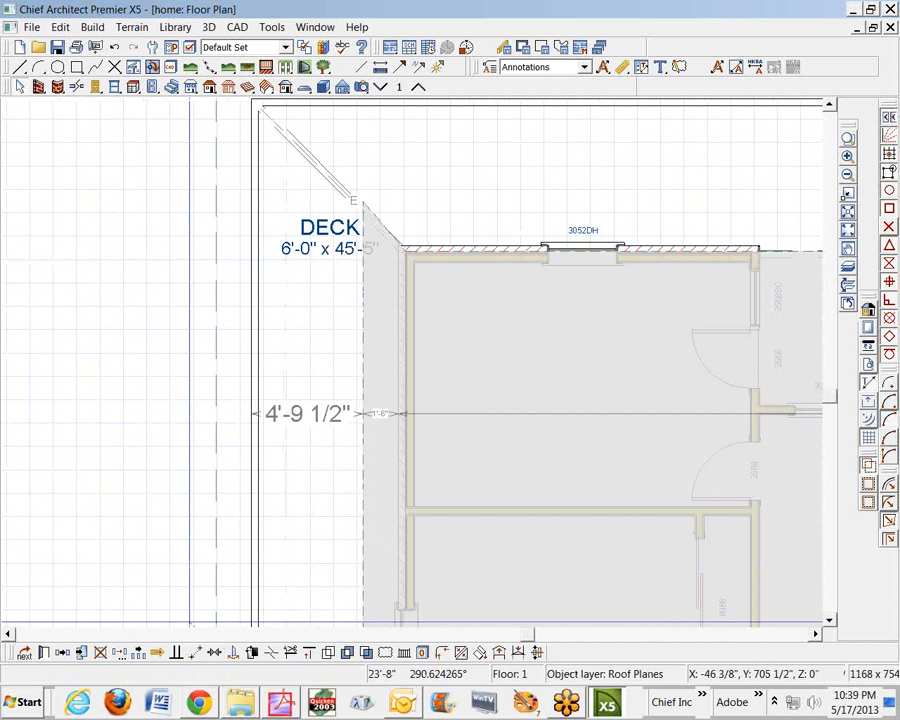
left_click(418, 444)
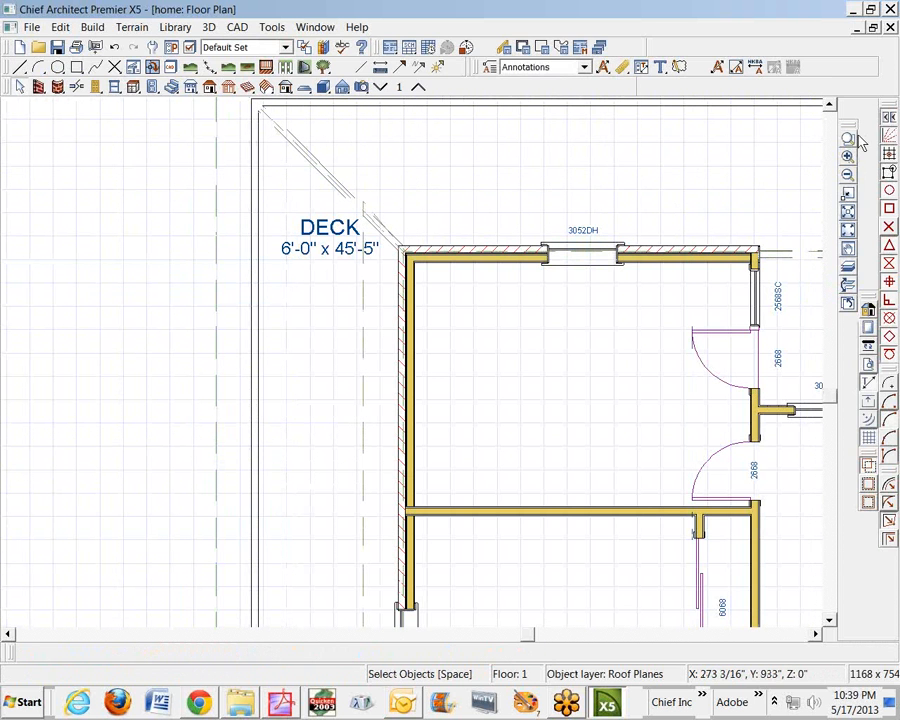
left_click(848, 138)
left_click_drag(328, 174, 452, 292)
left_click(305, 245)
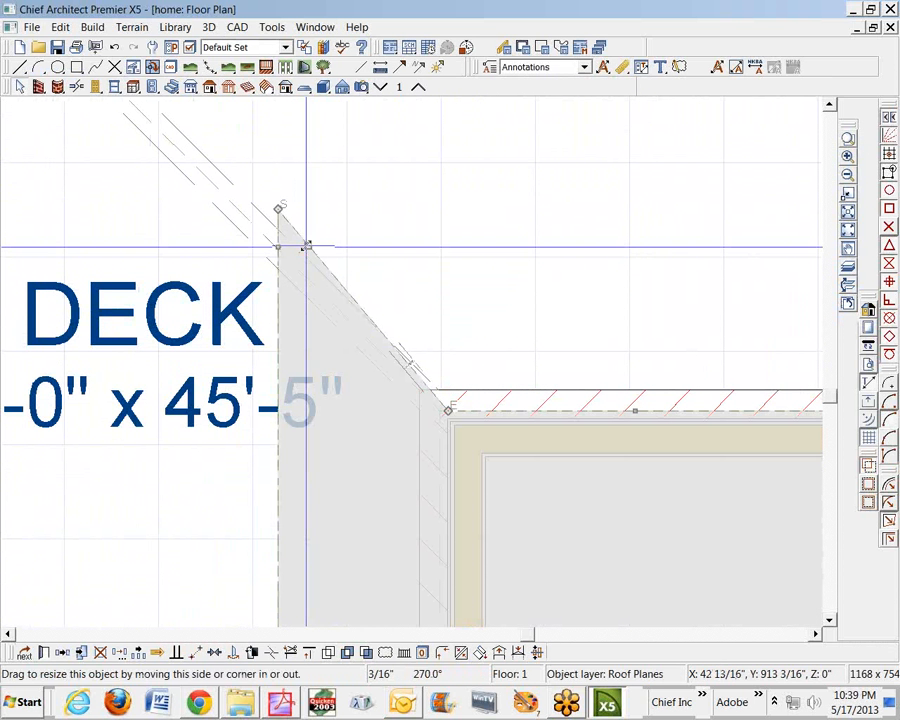
left_click_drag(279, 209, 278, 250)
key("Escape")
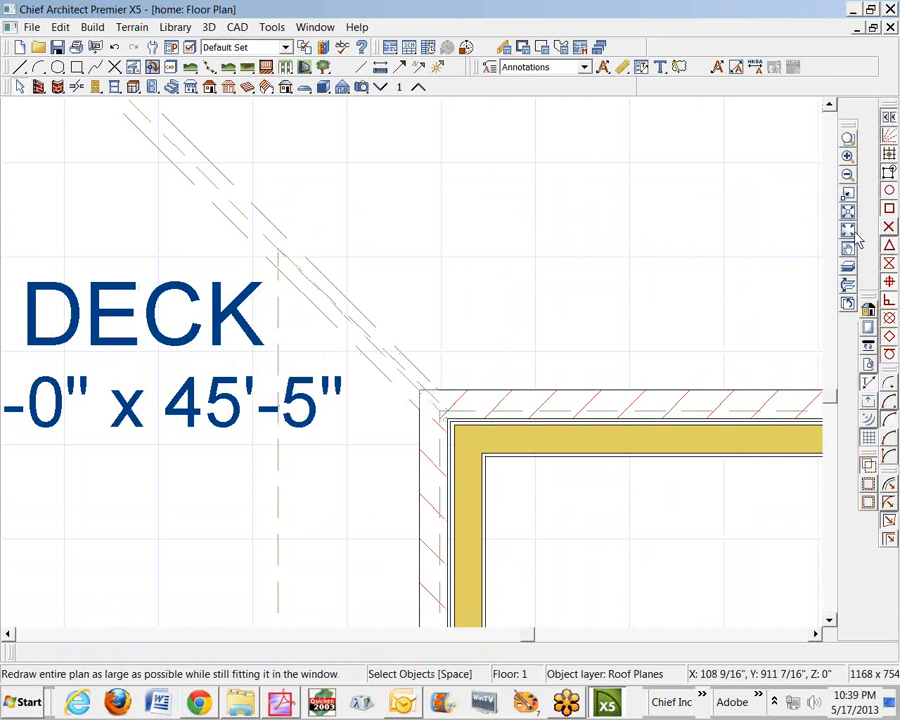
Examine the gable end opposite the garage and both overhang corners in the 3D overview.
key("ctrl+Tab")
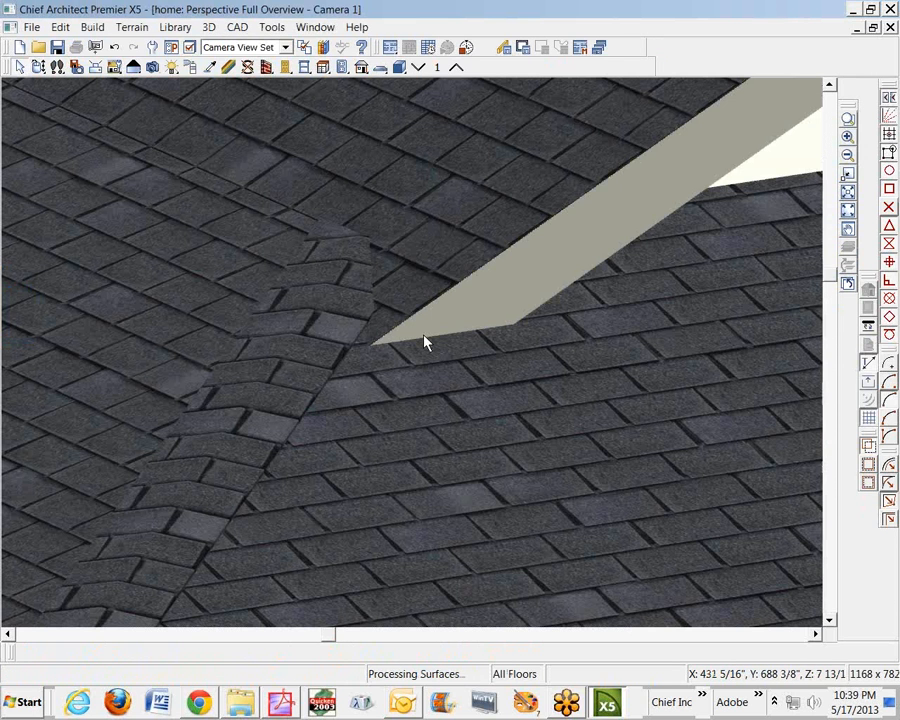
scroll(470, 306, "down", 10)
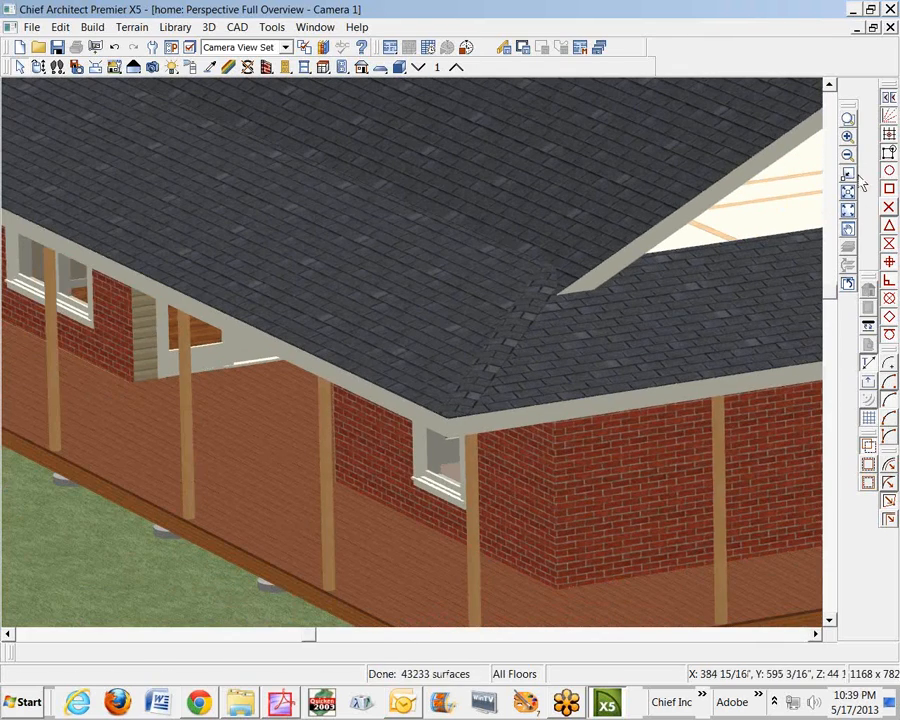
left_click(848, 191)
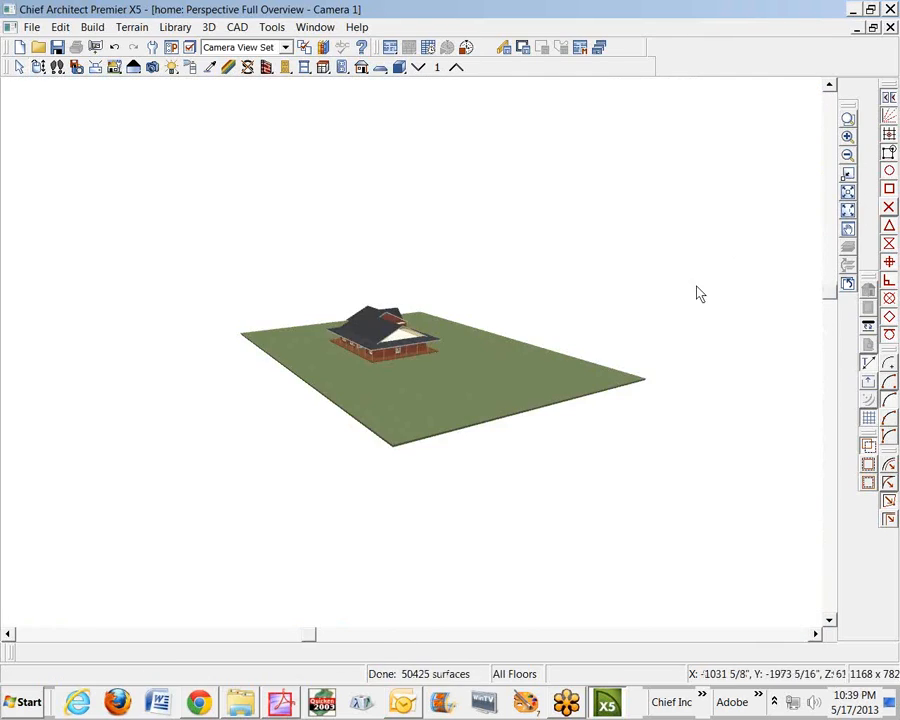
scroll(350, 325, "up", 10)
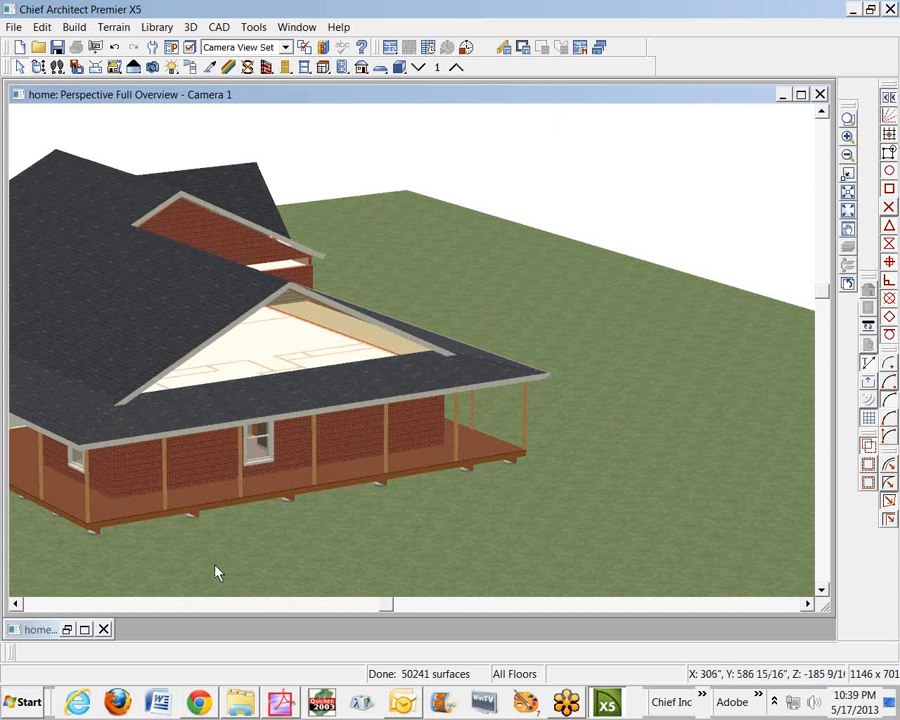
Tile the 3D overview and floor plan windows side by side.
left_click(68, 630)
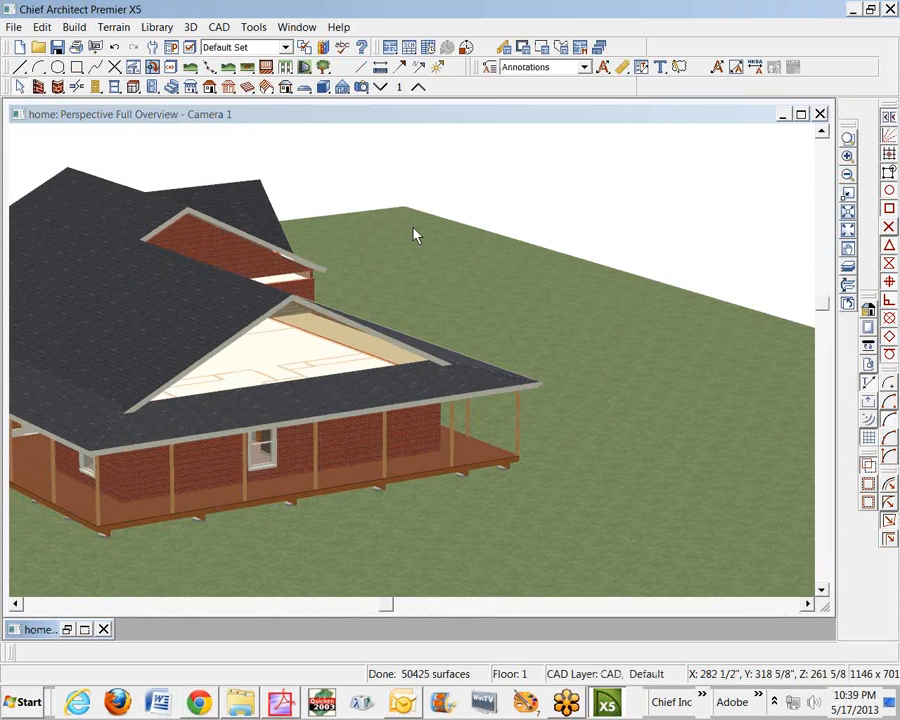
left_click(297, 27)
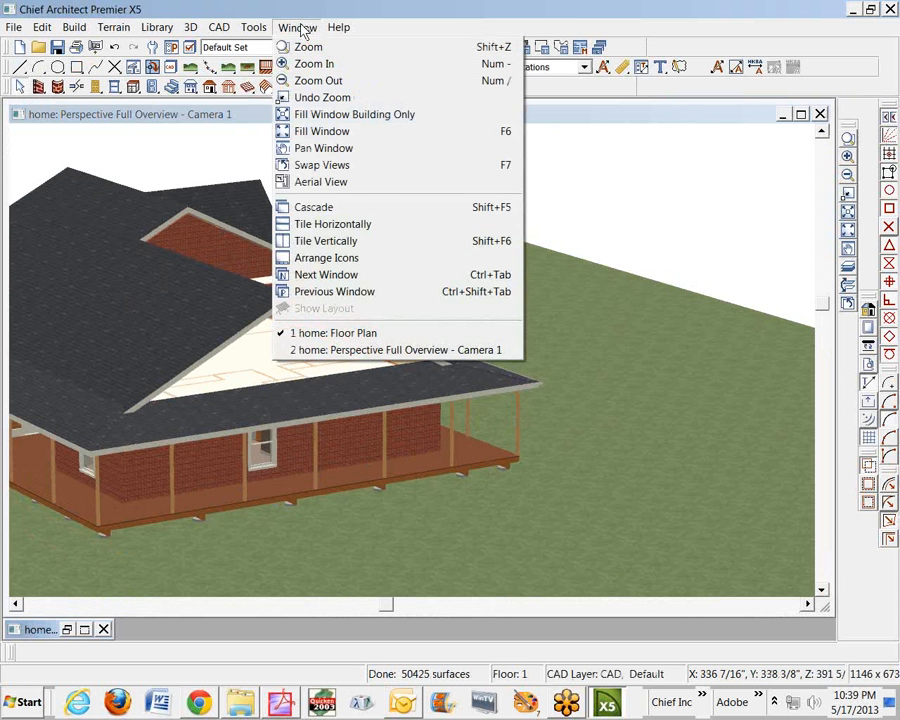
left_click(345, 242)
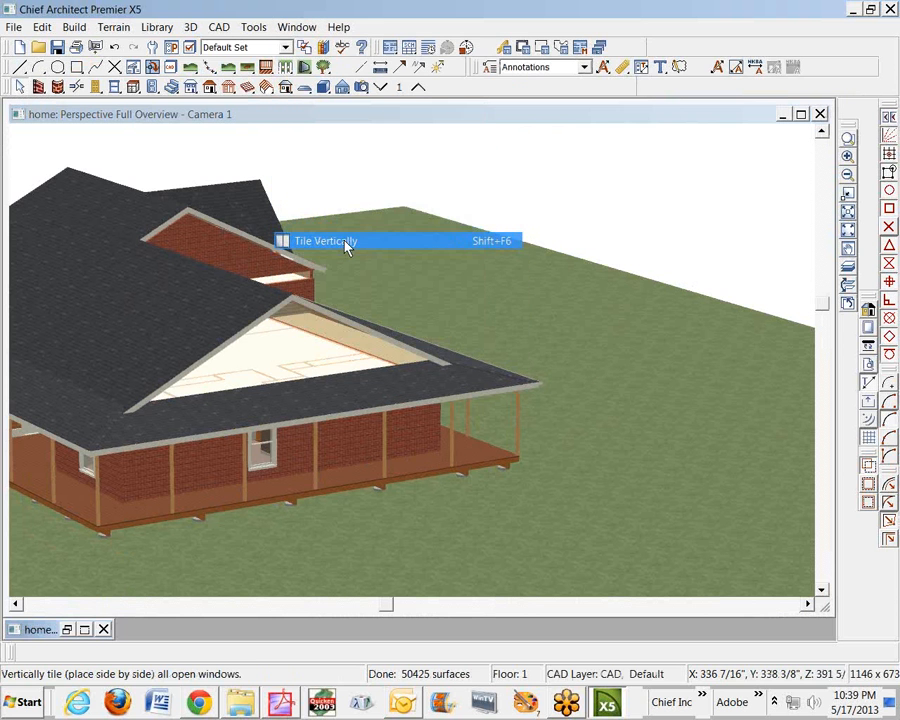
left_click(804, 113)
left_click(781, 94)
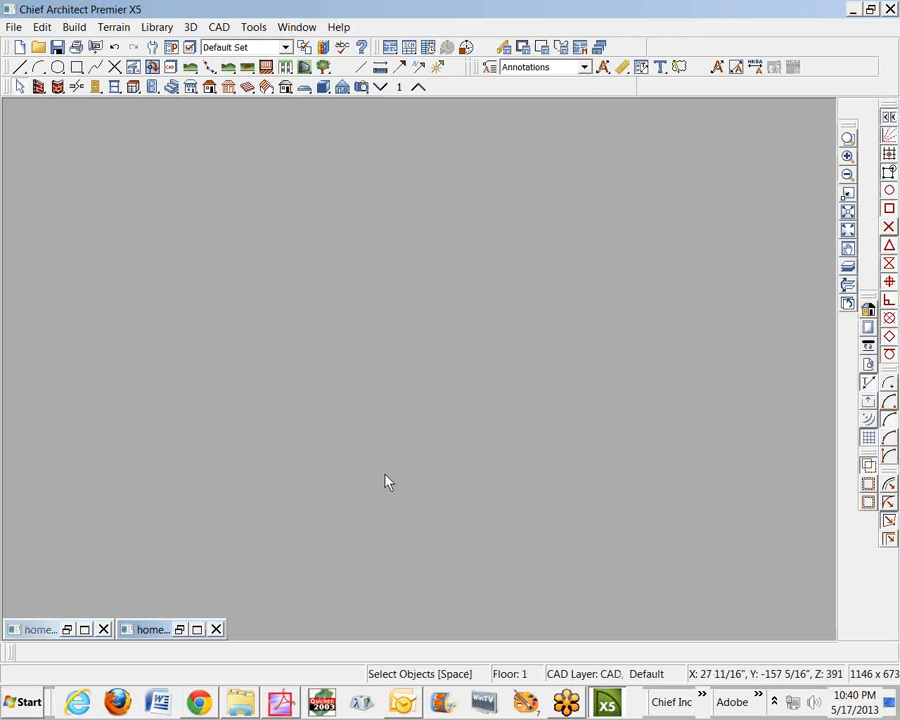
left_click(180, 629)
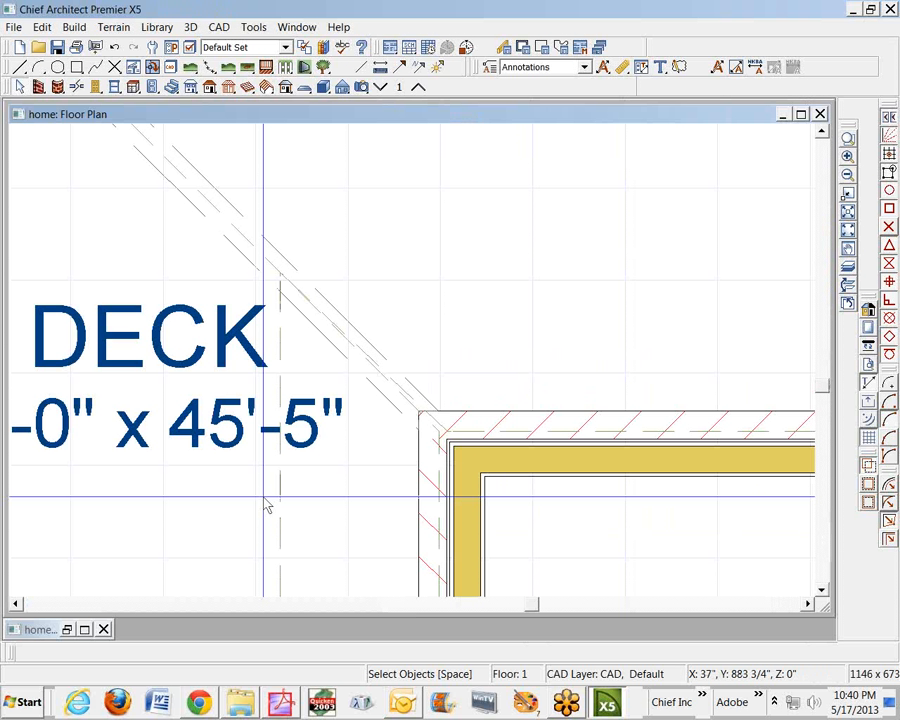
left_click(68, 631)
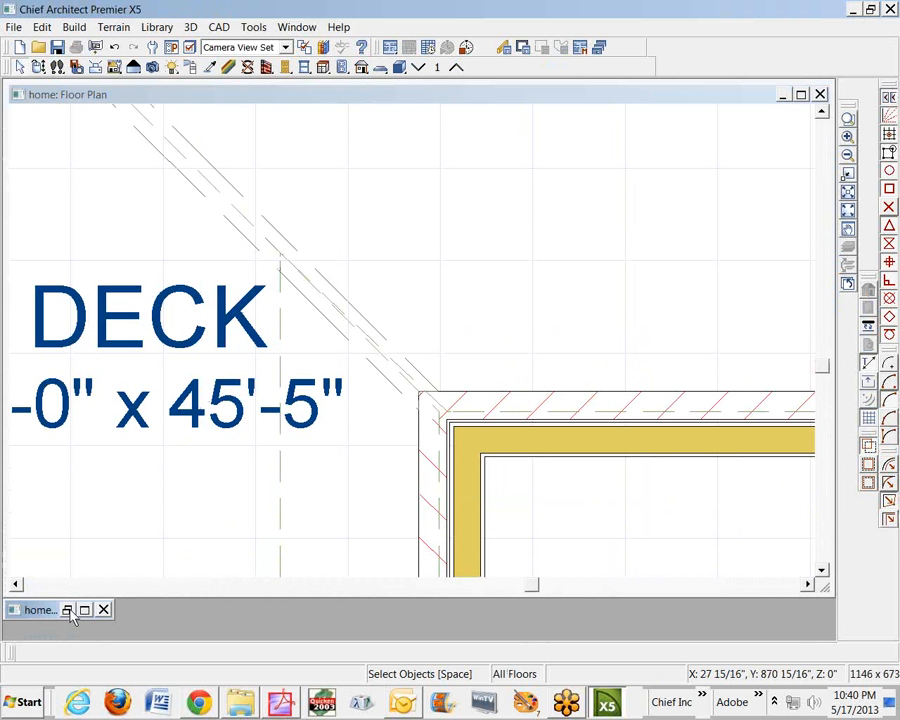
left_click(68, 610)
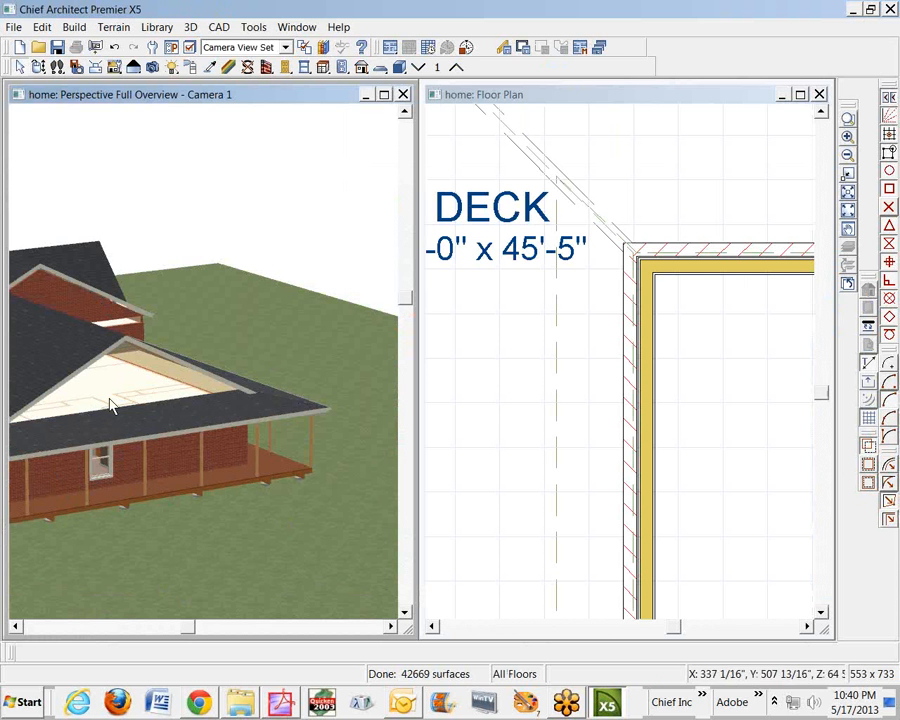
Bring up floor 2 in the floor plan with the whole house in view and superimpose the reference floor on it.
left_click(760, 93)
left_click(848, 230)
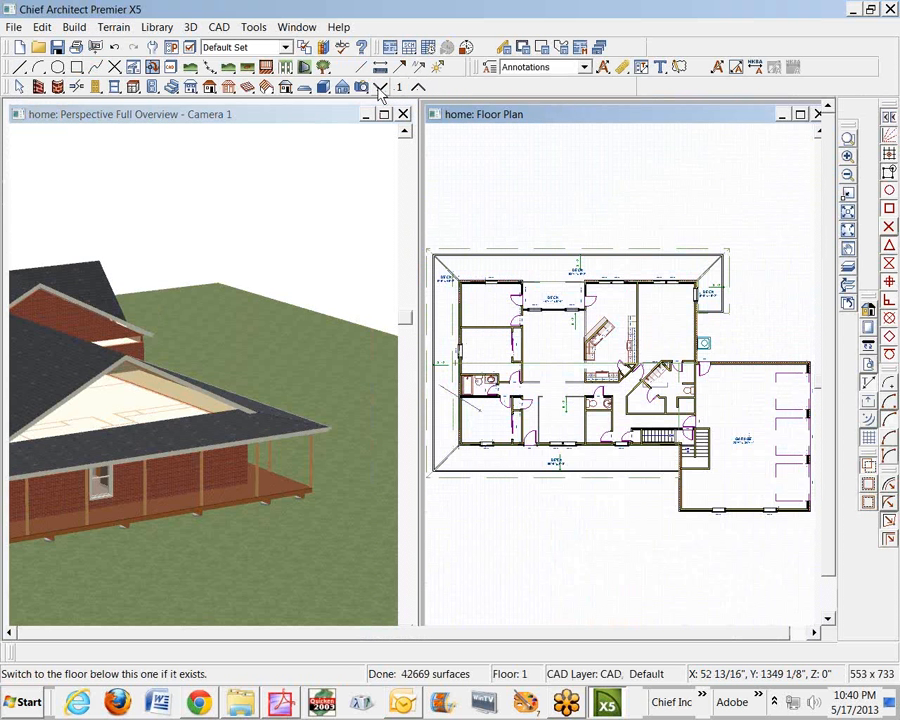
left_click(418, 87)
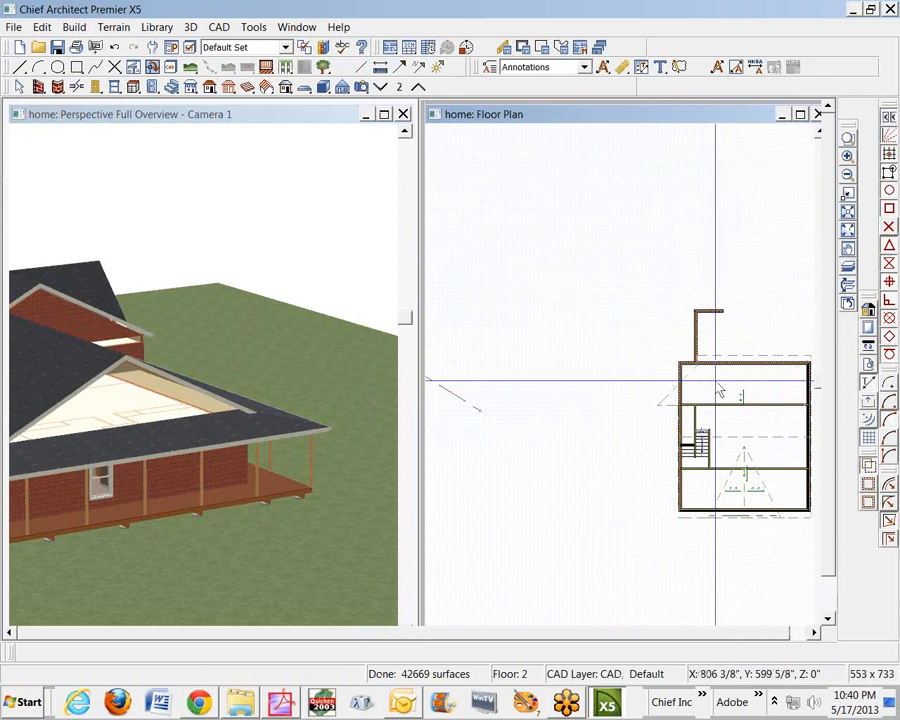
left_click(849, 267)
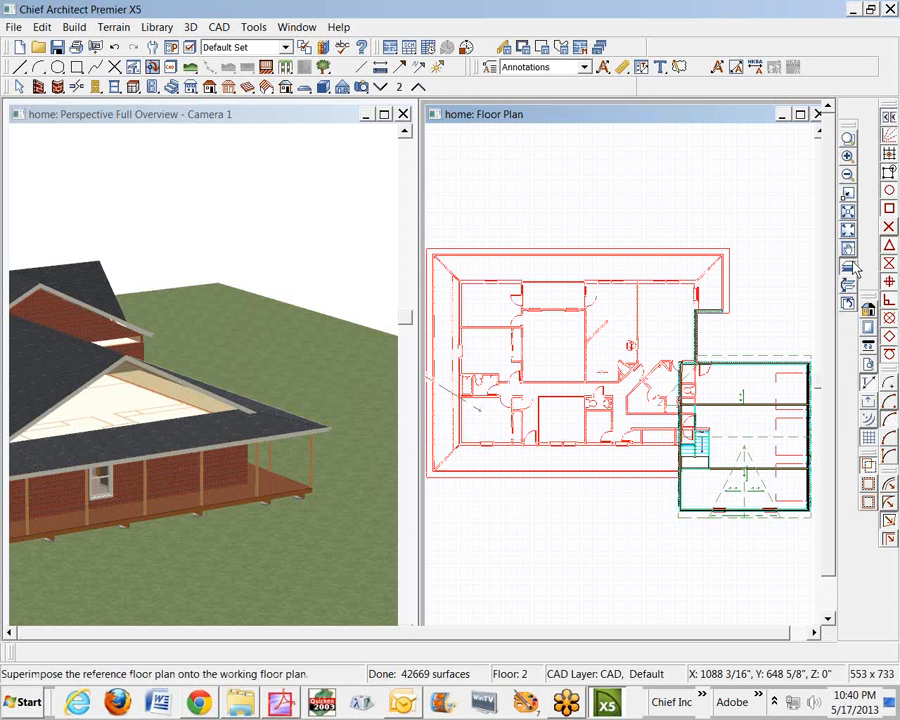
Draw a straight exterior wall about 40'-2" long on floor 2, over the first-floor end wall opposite the garage from corner to corner.
left_click(847, 174)
left_click(848, 139)
left_click_drag(524, 307, 574, 438)
scroll(665, 511, "up", 3)
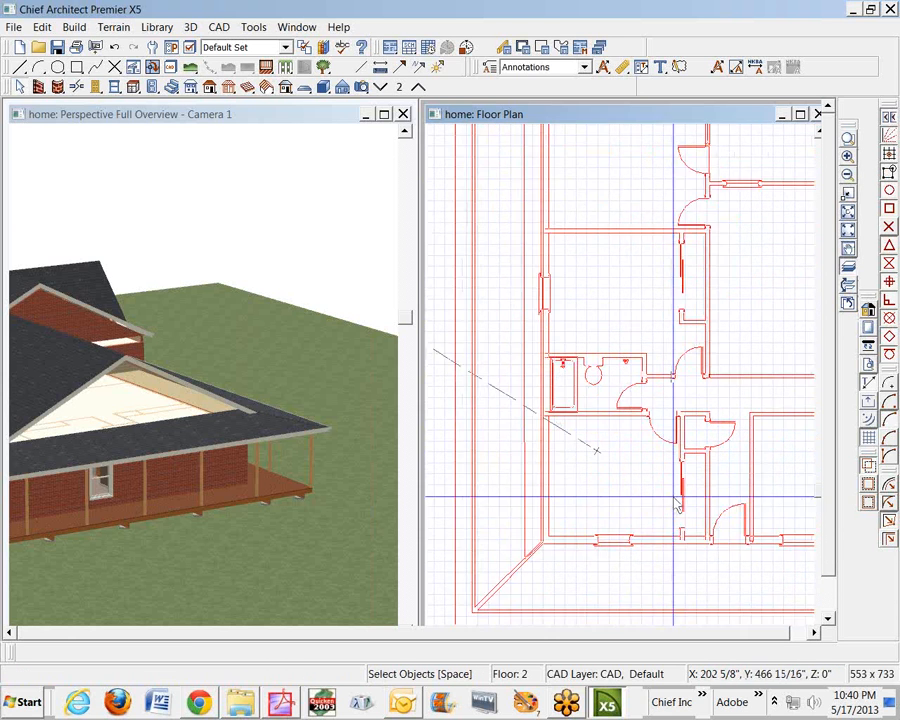
scroll(535, 200, "down", 3)
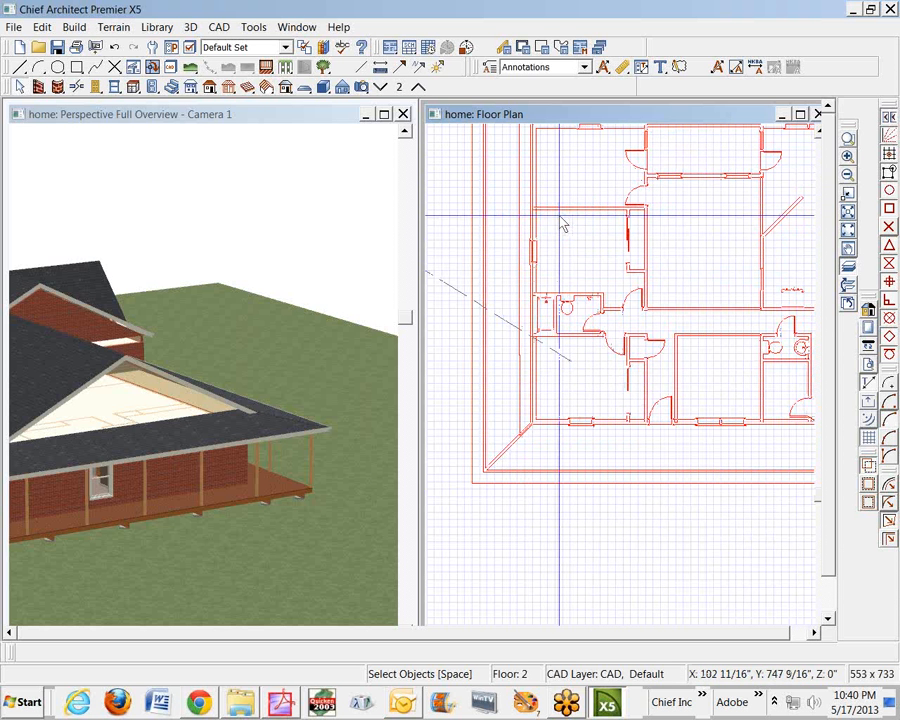
left_click_drag(697, 120, 657, 115)
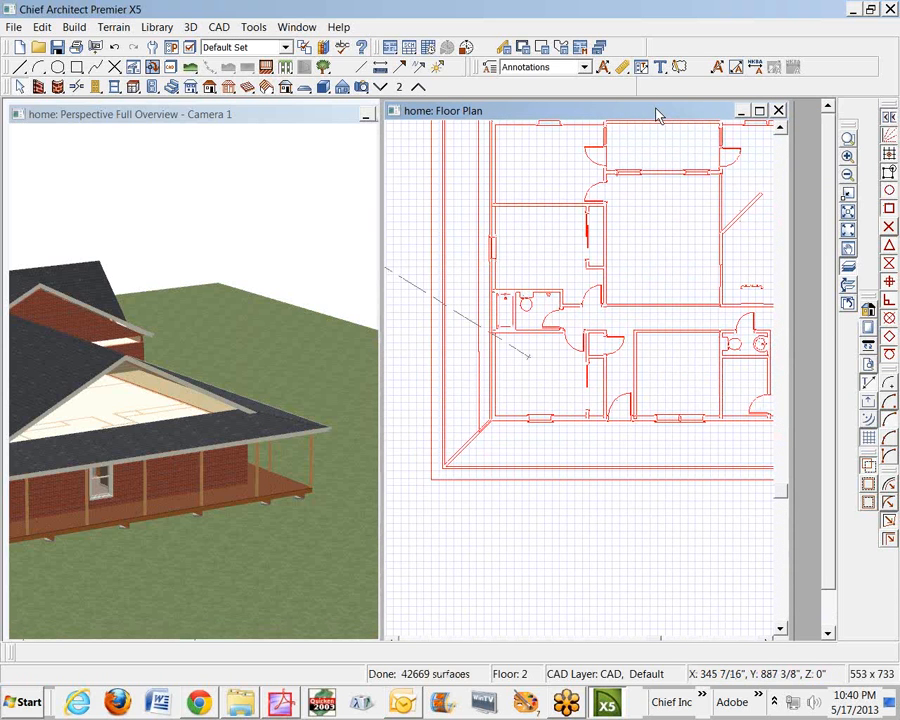
left_click(781, 128)
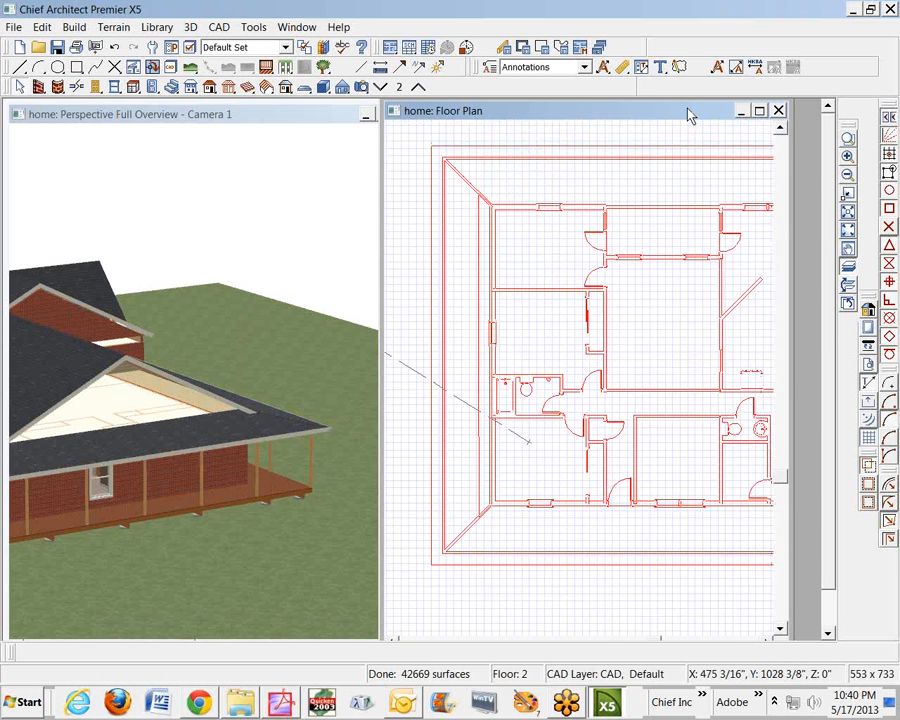
left_click_drag(689, 115, 719, 117)
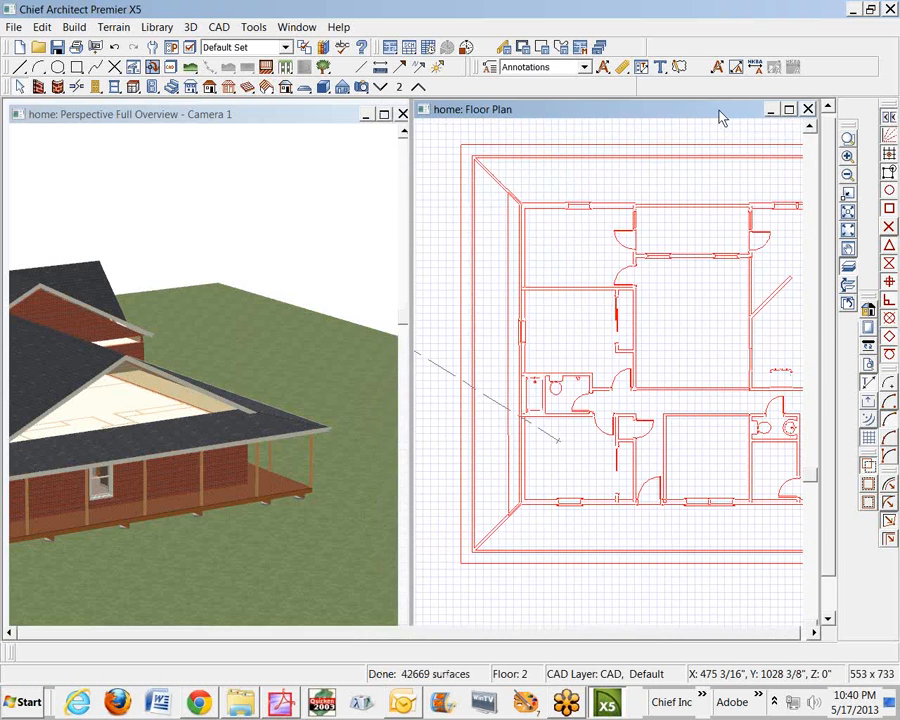
left_click(37, 87)
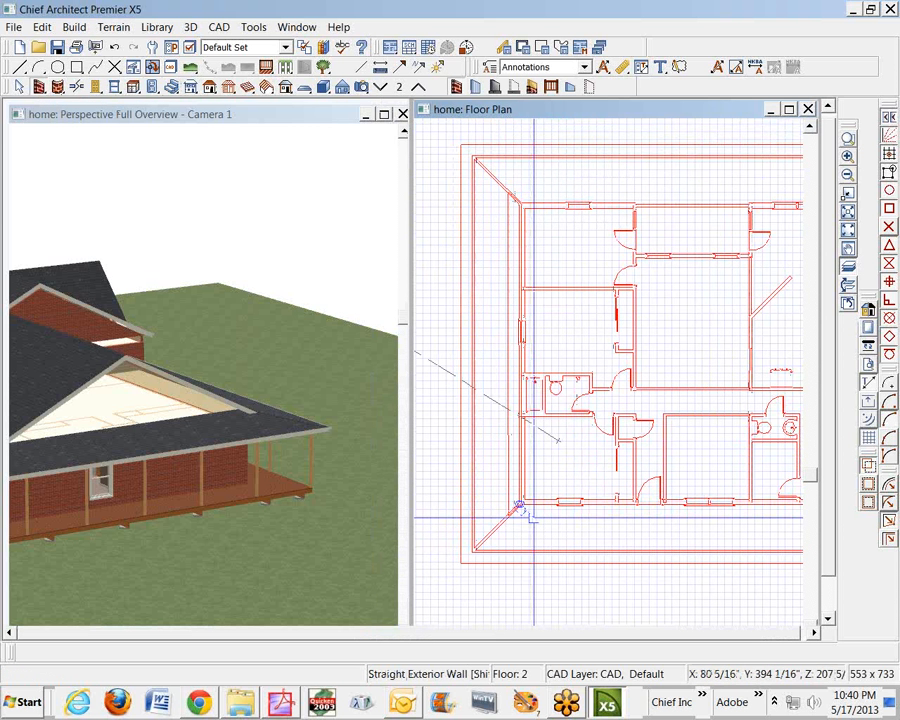
left_click_drag(520, 503, 520, 200)
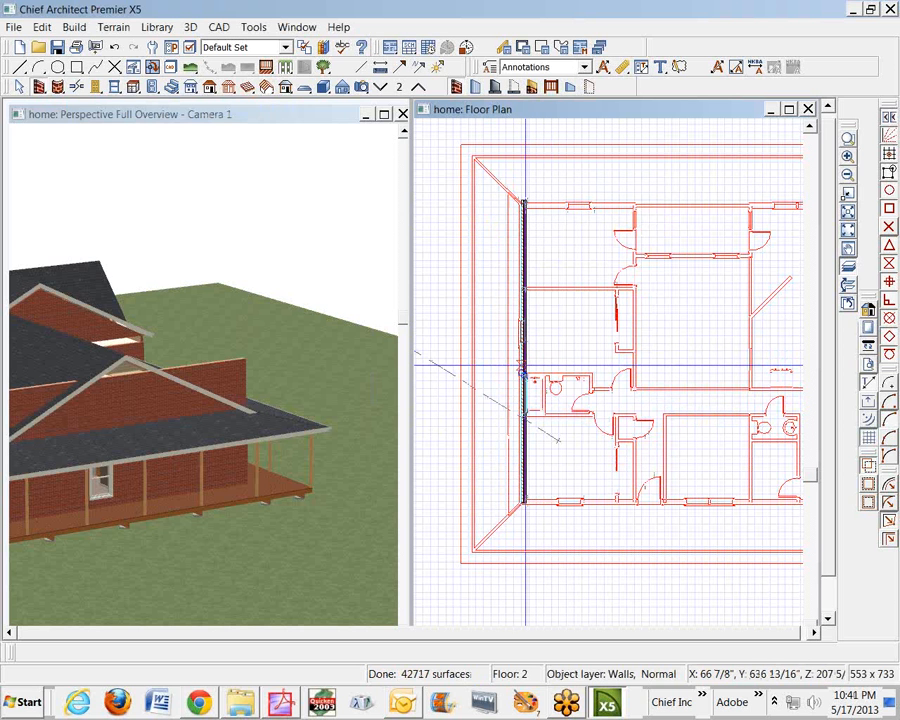
Set the new wall to No Room Def., No Locate and Attic Wall, and change its wall type to Siding-4.
right_click(522, 372)
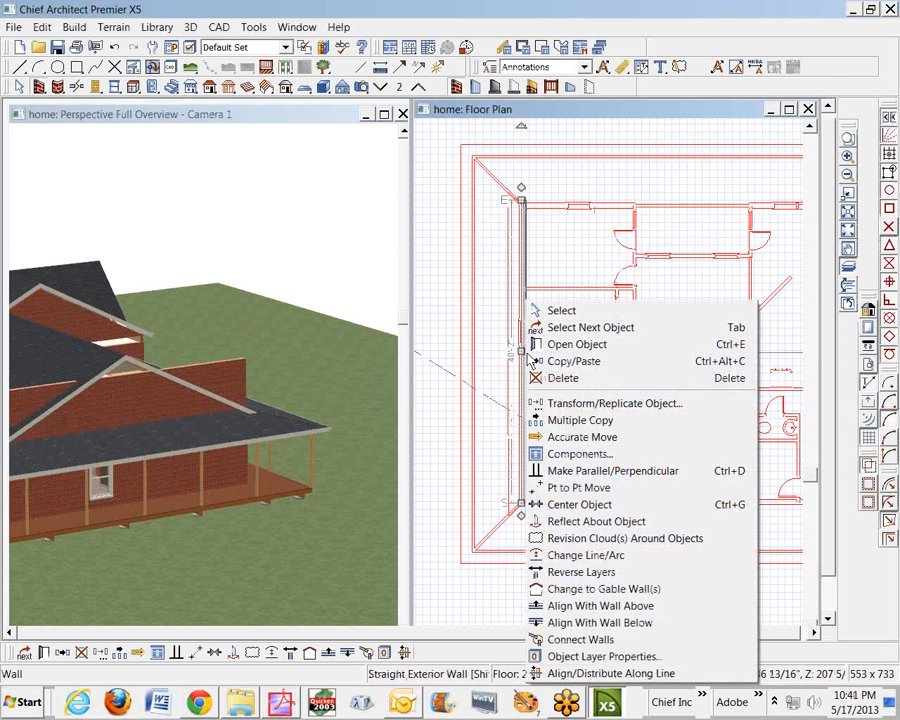
left_click(600, 345)
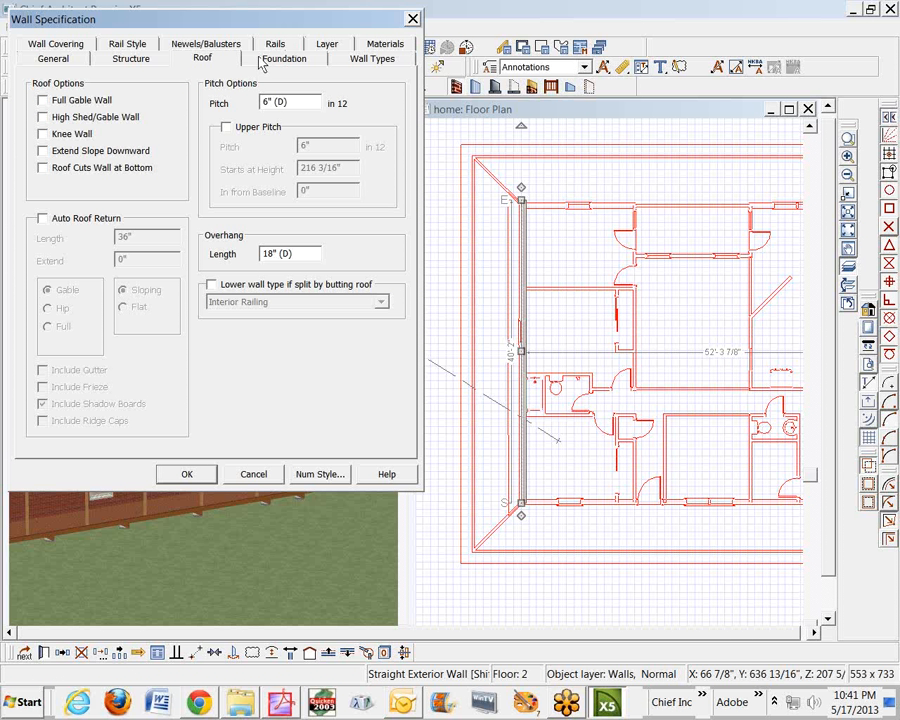
left_click(63, 62)
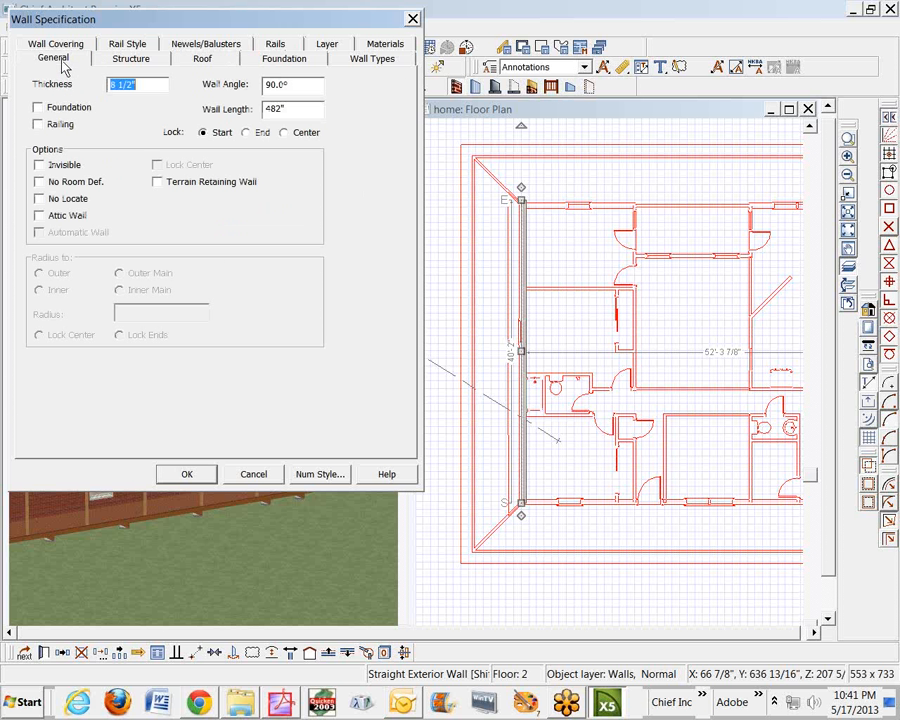
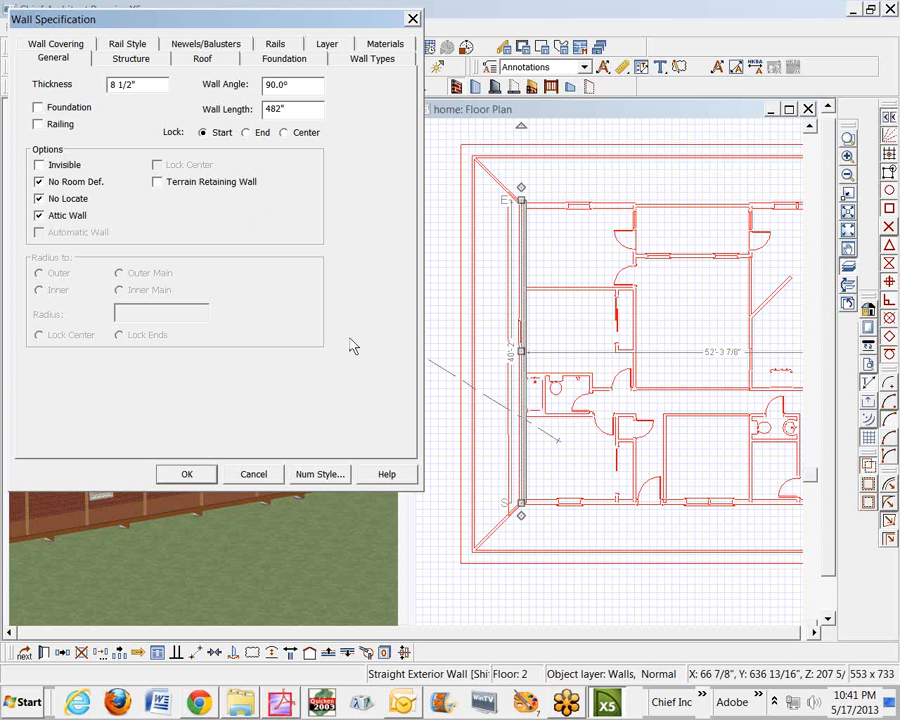
left_click(371, 64)
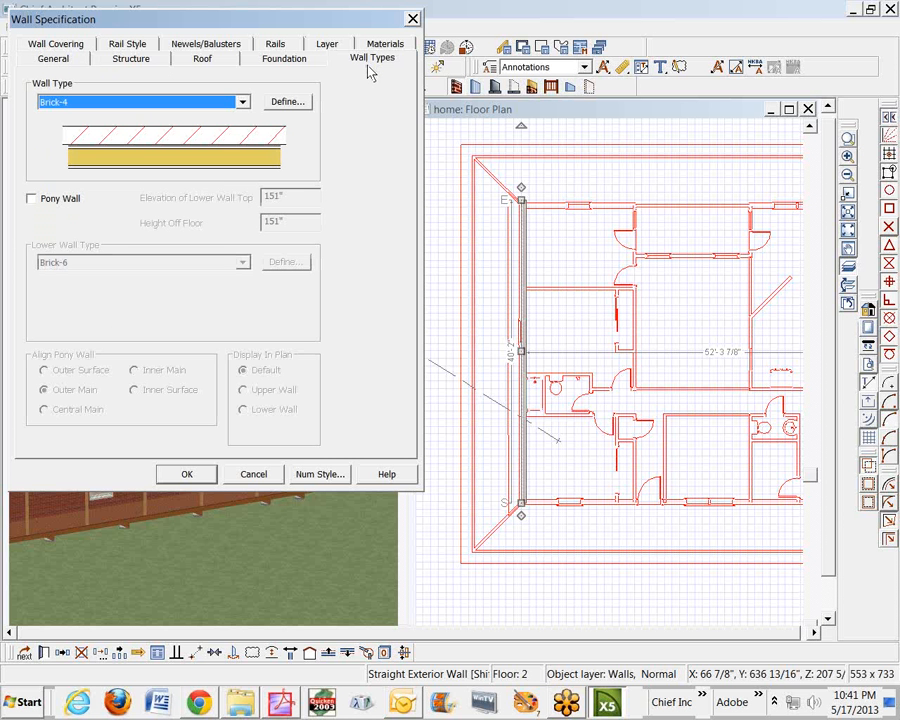
left_click(243, 103)
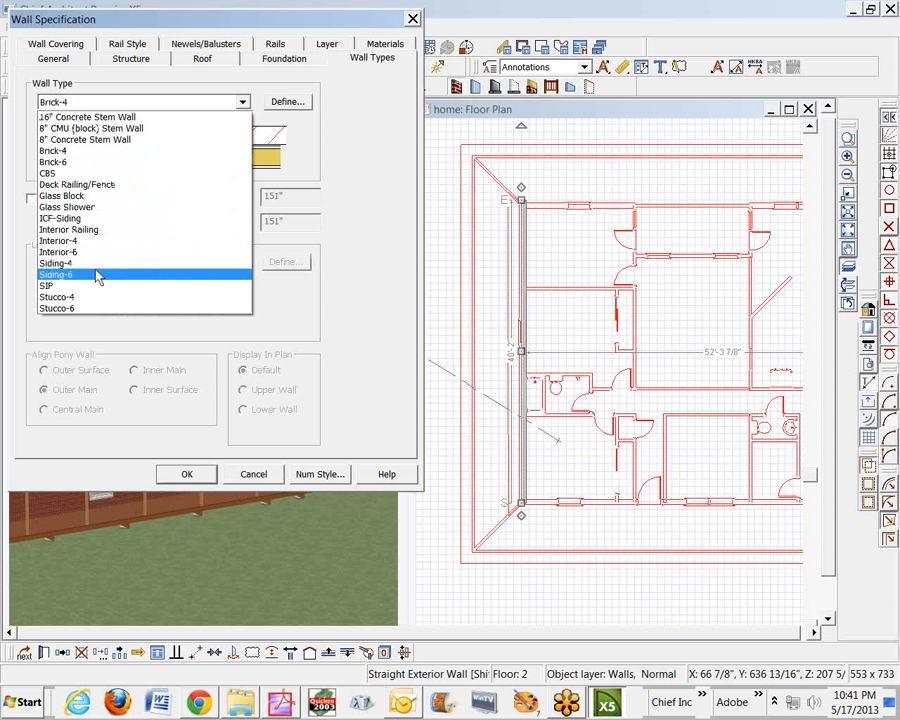
left_click(63, 264)
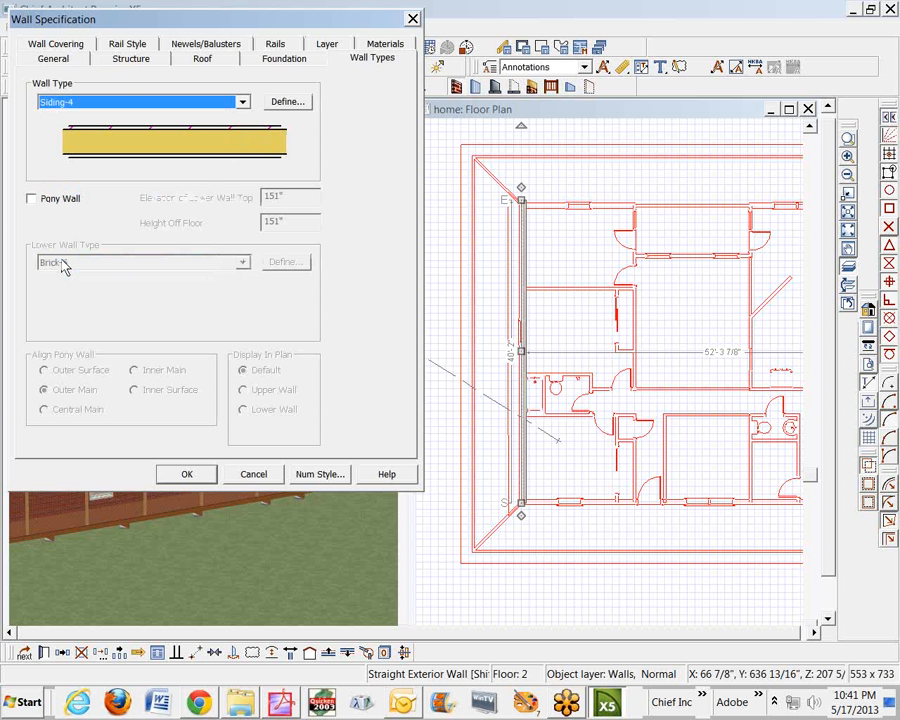
left_click(187, 477)
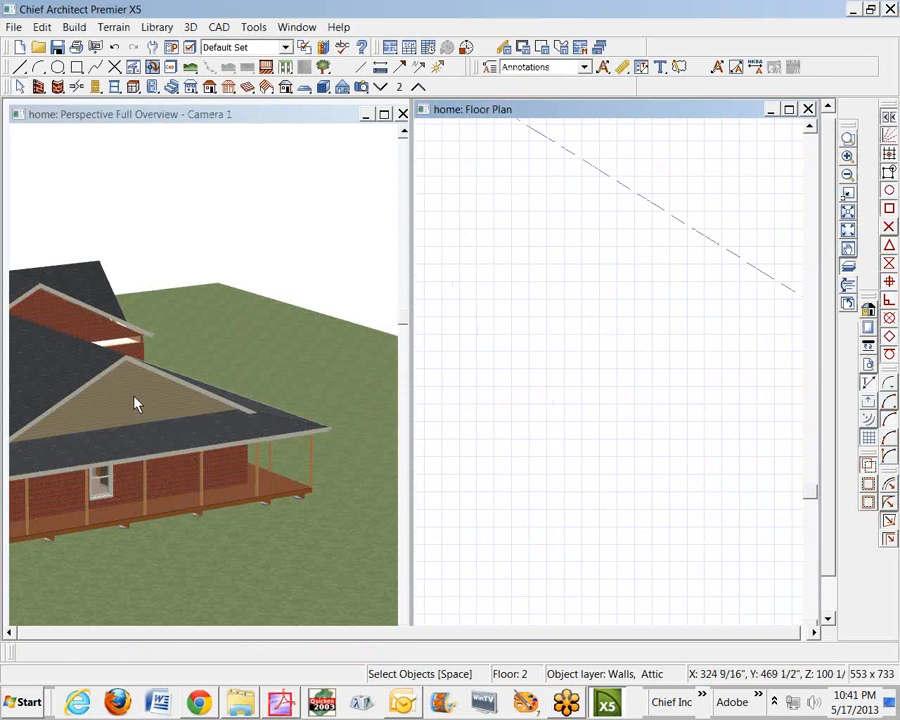
Align the siding attic wall in the gable end with the wall below it.
left_click(120, 388)
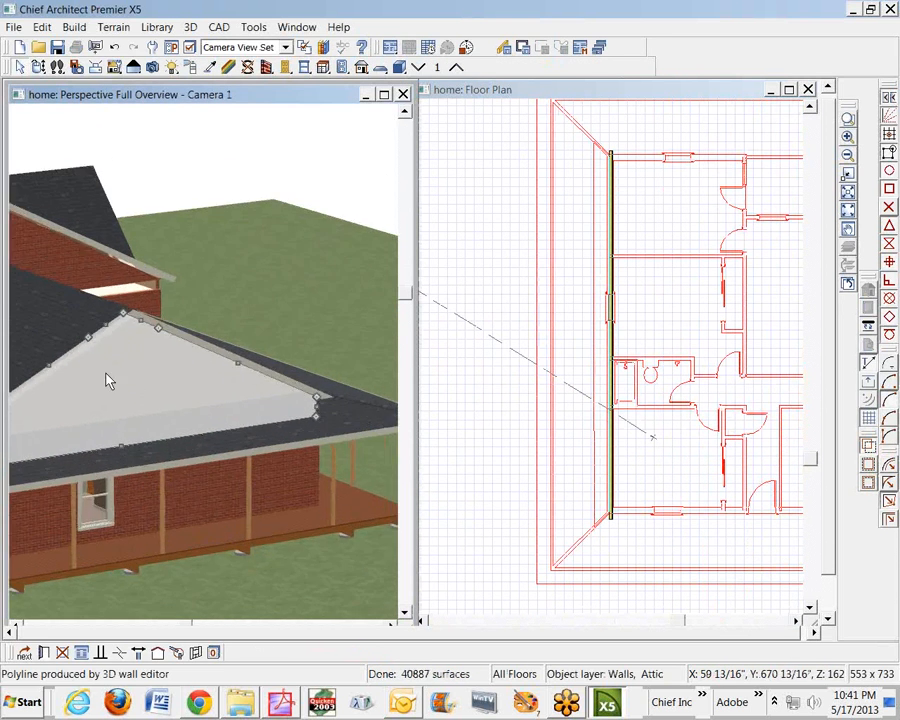
scroll(106, 374, "up", 2)
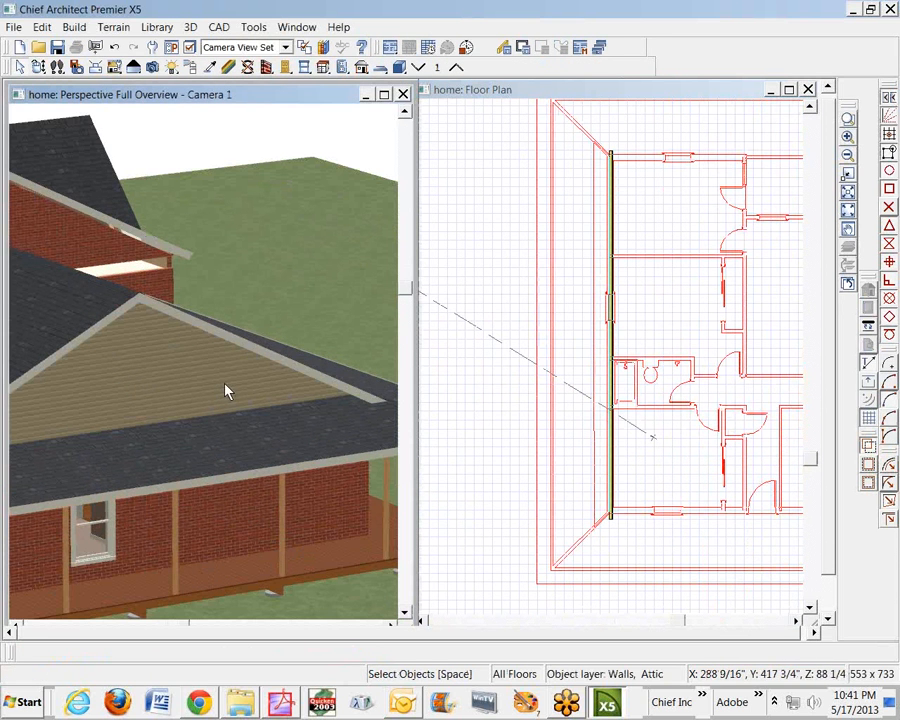
scroll(226, 391, "down", 2)
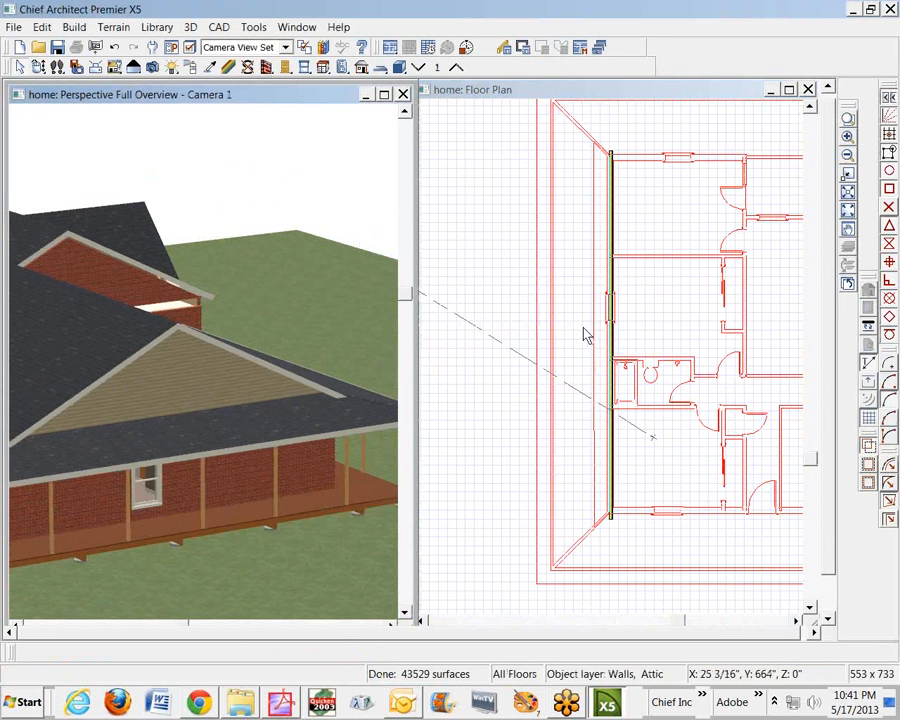
left_click(615, 275)
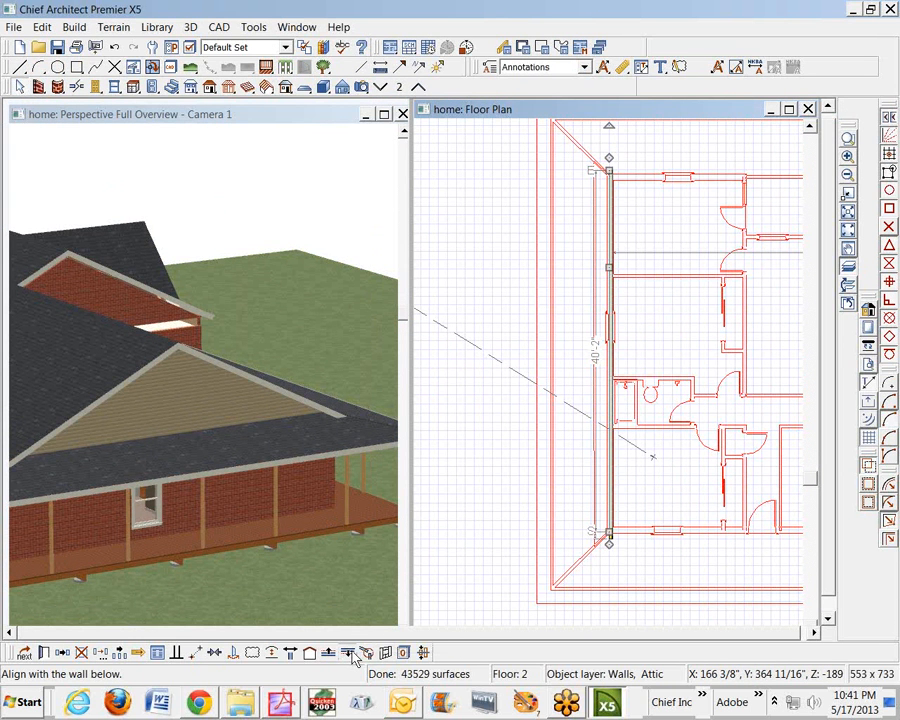
left_click(349, 653)
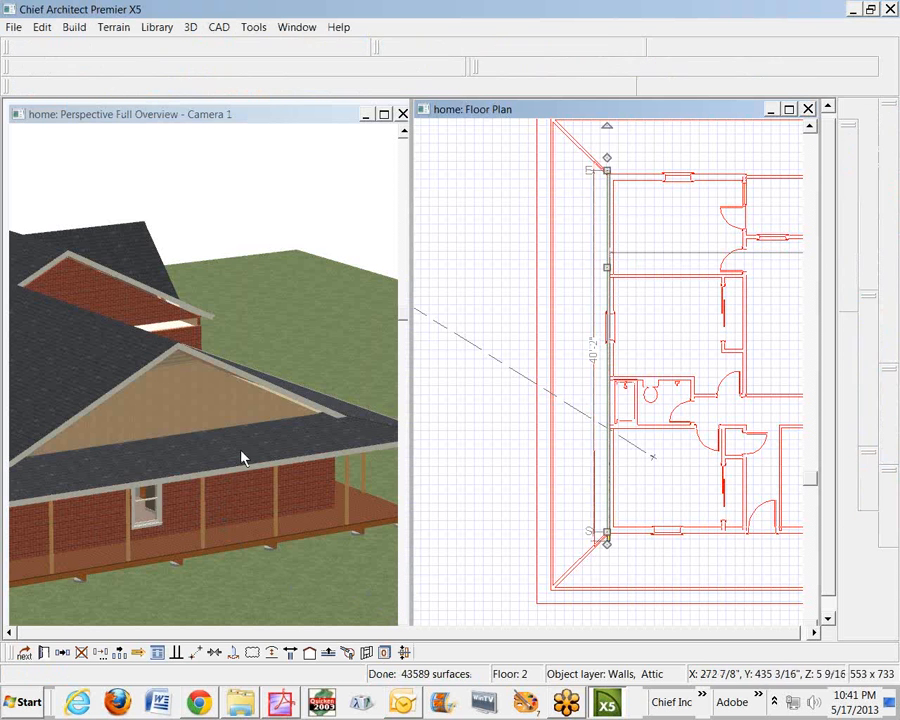
key("Escape")
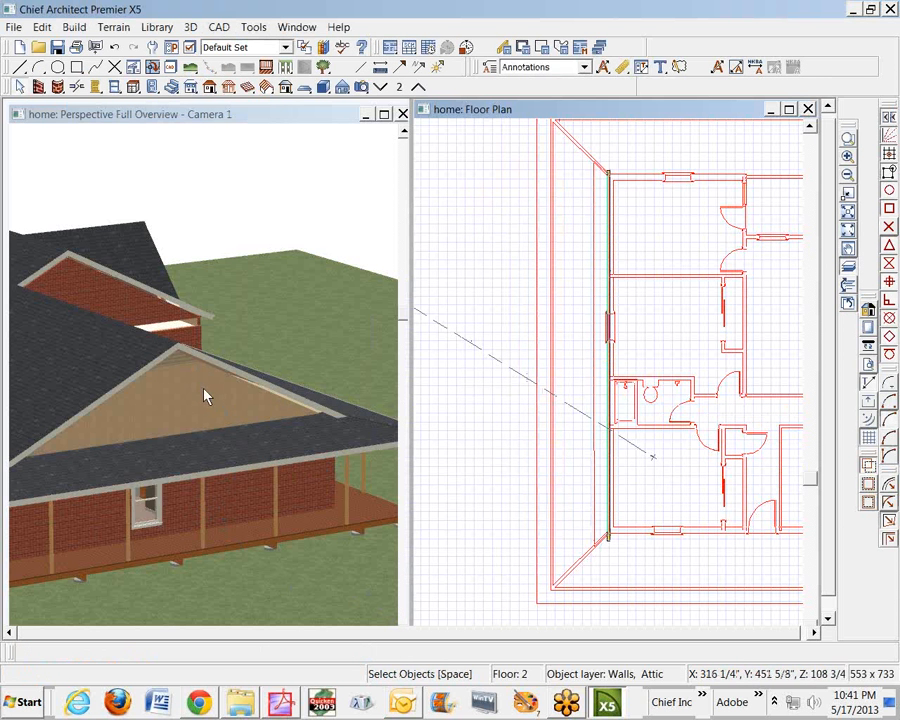
In the 3D overview, slightly adjust the upper edge of the porch roof plane below the gable where it meets the siding wall.
scroll(127, 438, "up", 3)
scroll(166, 474, "down", 4)
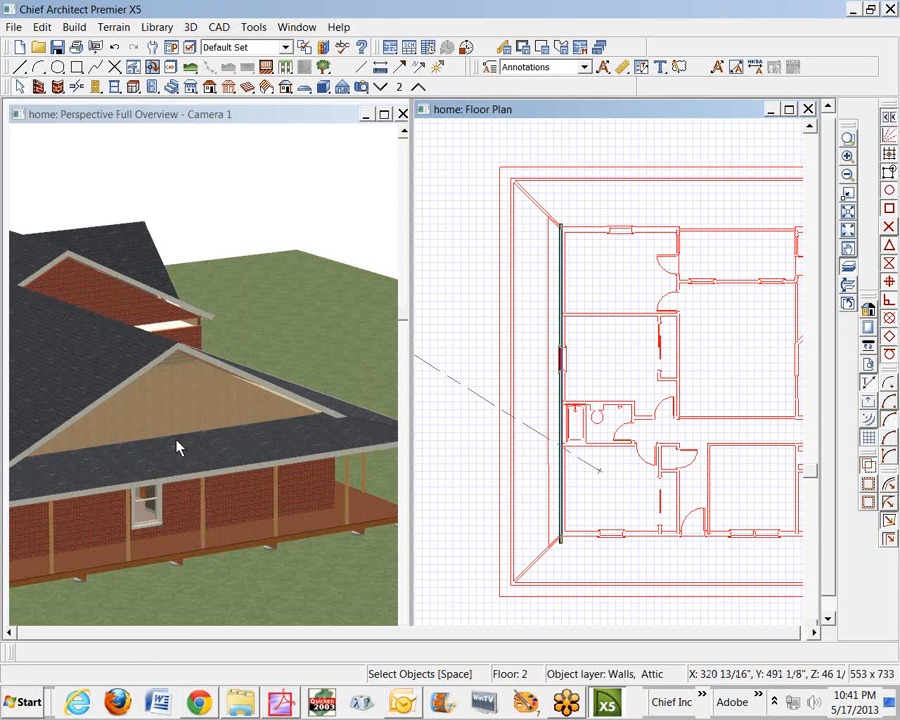
left_click(177, 447)
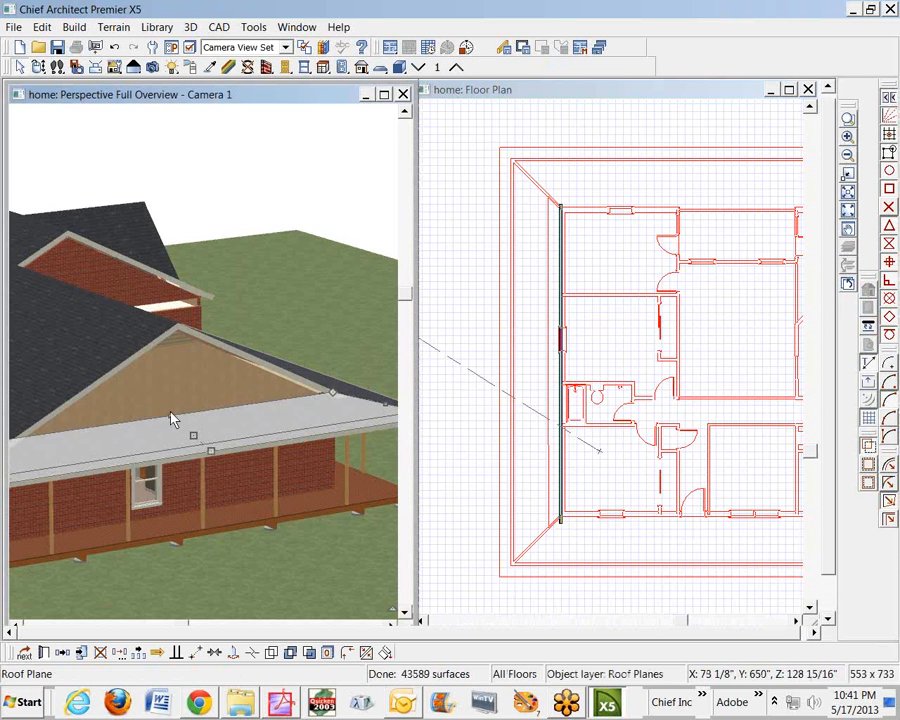
left_click_drag(171, 419, 170, 417)
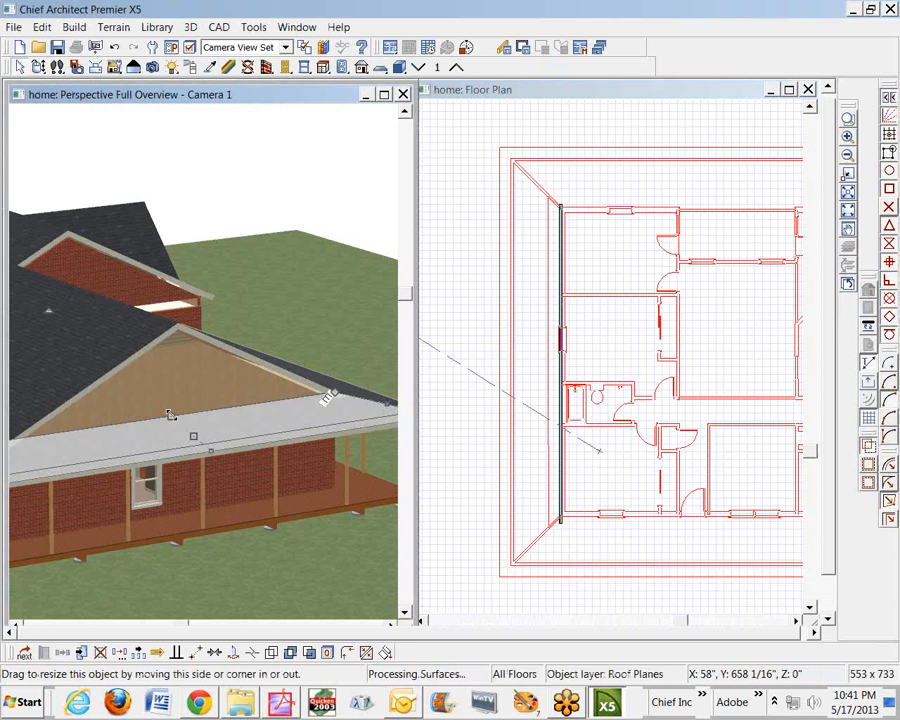
left_click_drag(170, 416, 166, 416)
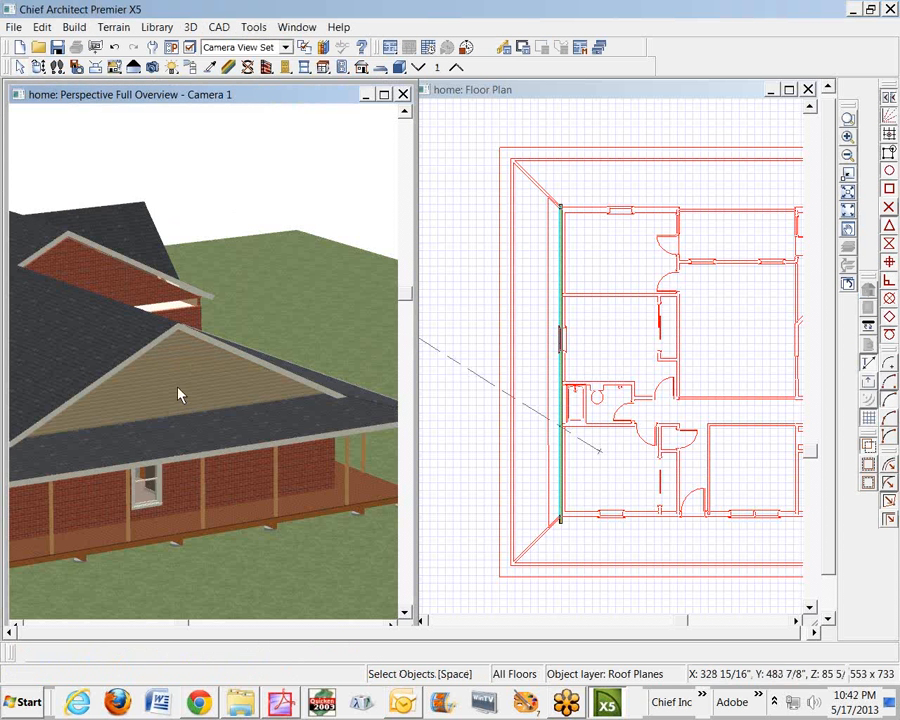
Inspect the gap between the rear brick gable wall and the brick wall below it, checking which wall and room surfaces border it.
scroll(282, 268, "up", 6)
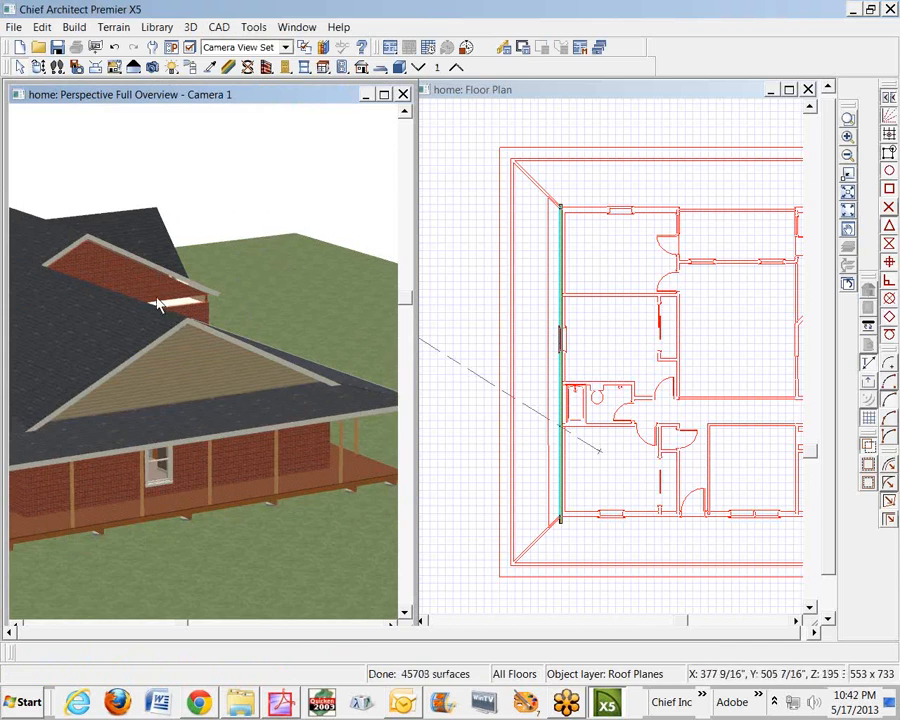
scroll(250, 330, "up", 2)
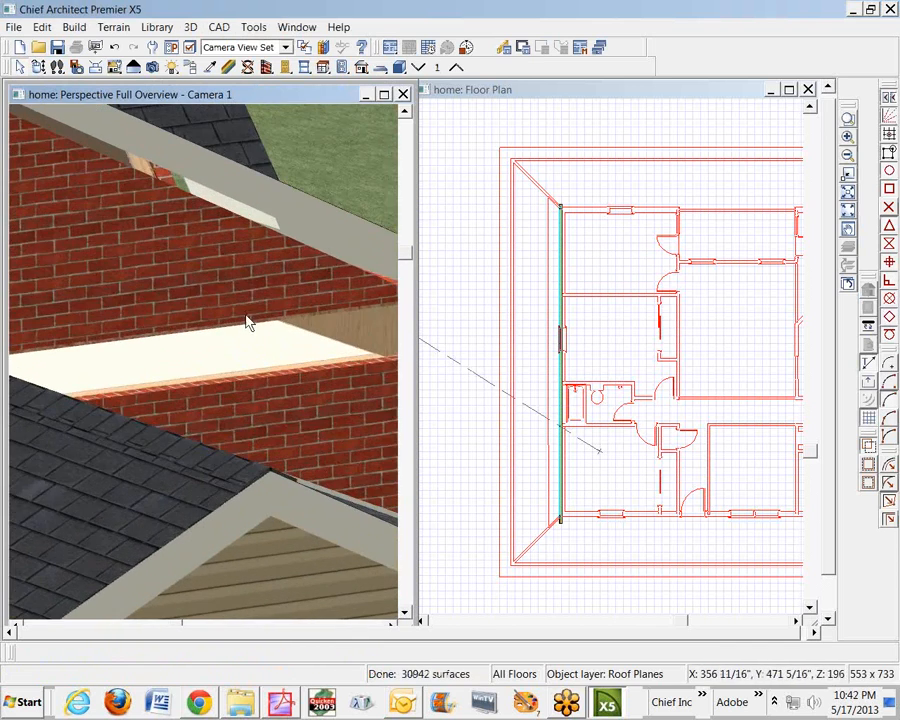
scroll(265, 325, "down", 4)
left_click(186, 292)
scroll(190, 292, "down", 1)
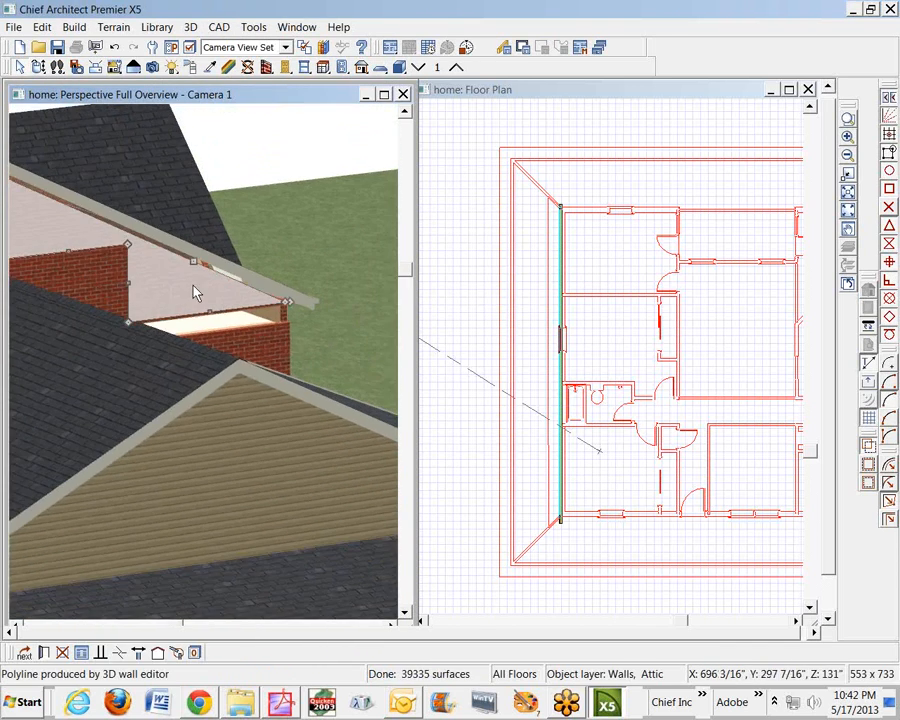
left_click(108, 277)
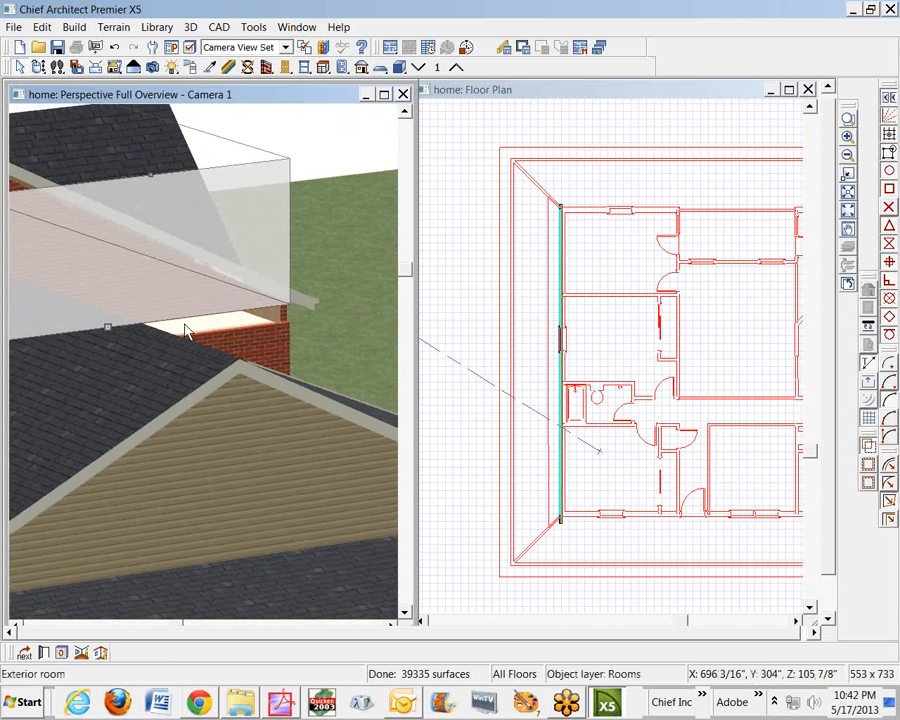
left_click(222, 344)
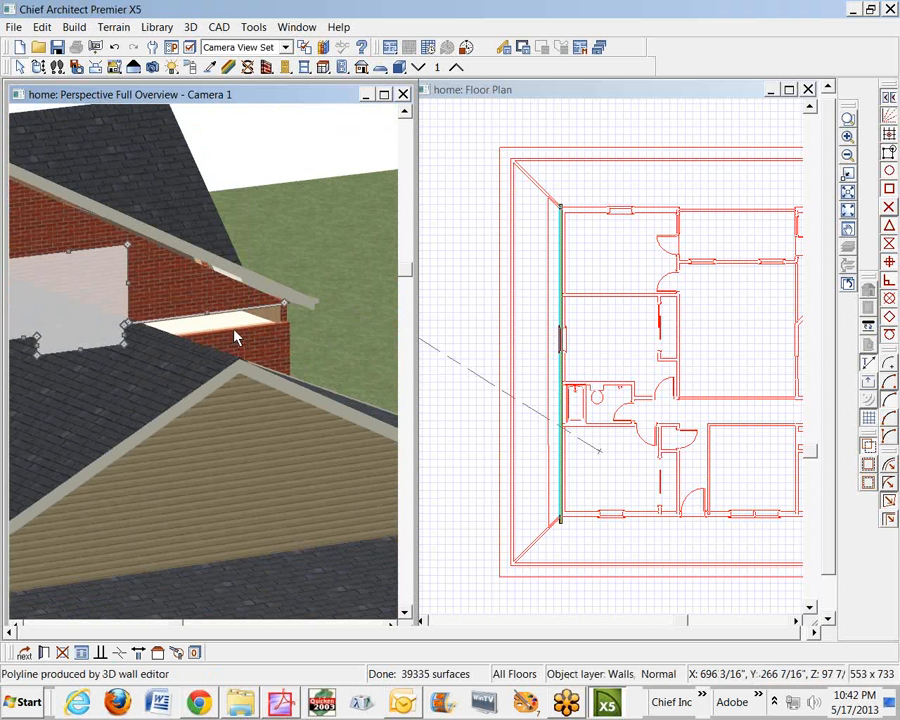
left_click(251, 337)
left_click(250, 335)
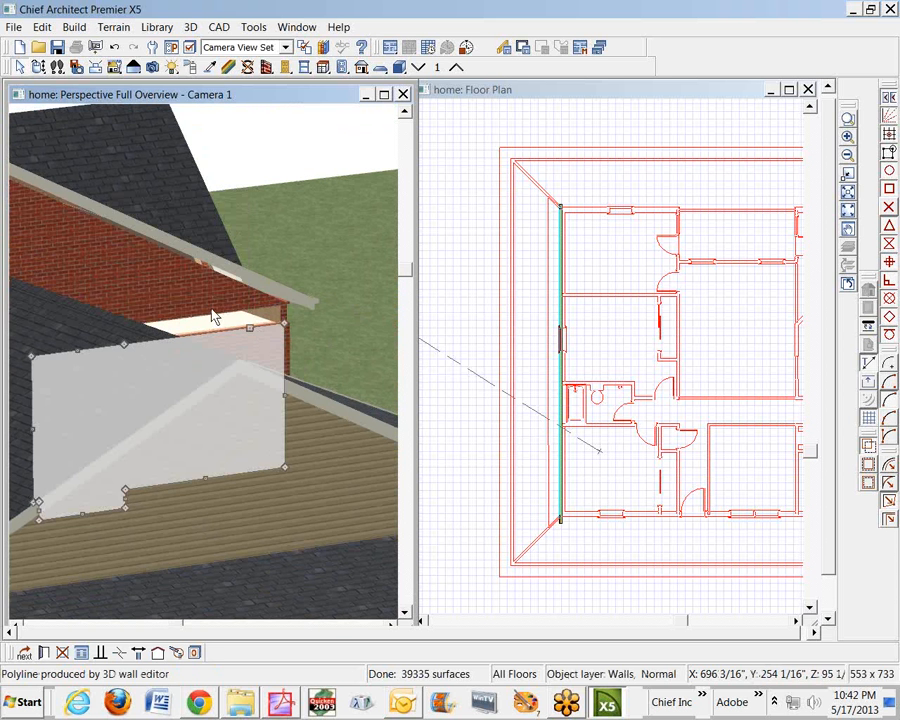
left_click(209, 312)
left_click(208, 311)
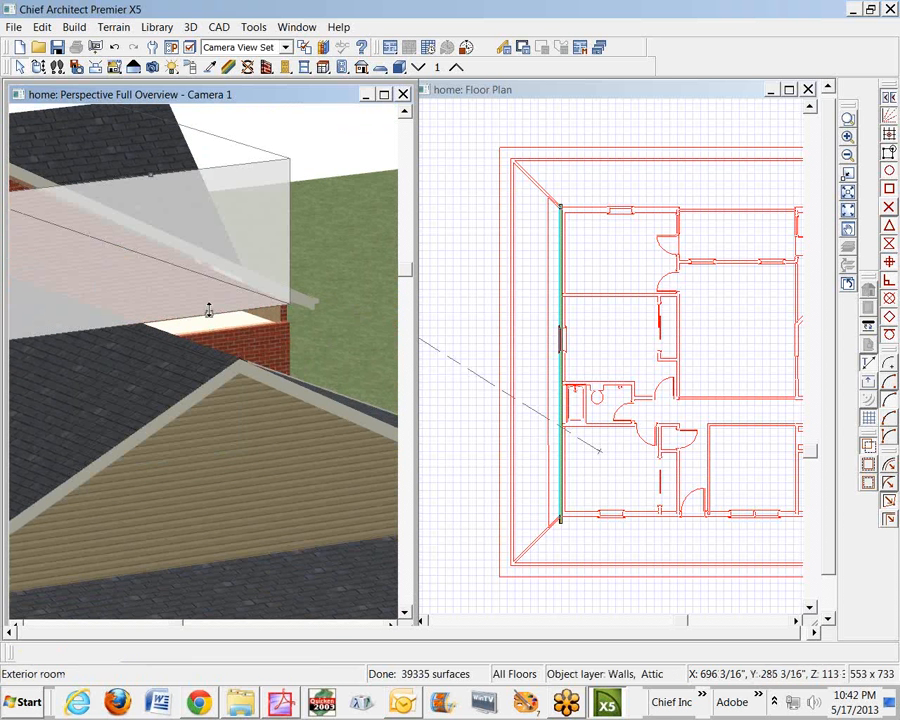
left_click(252, 353)
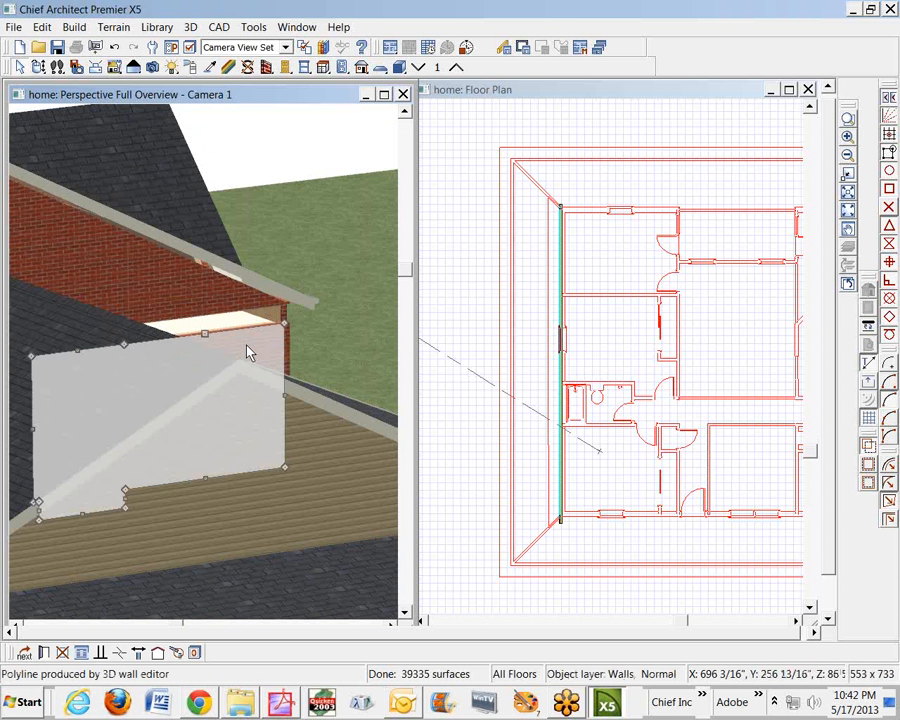
scroll(212, 318, "up", 3)
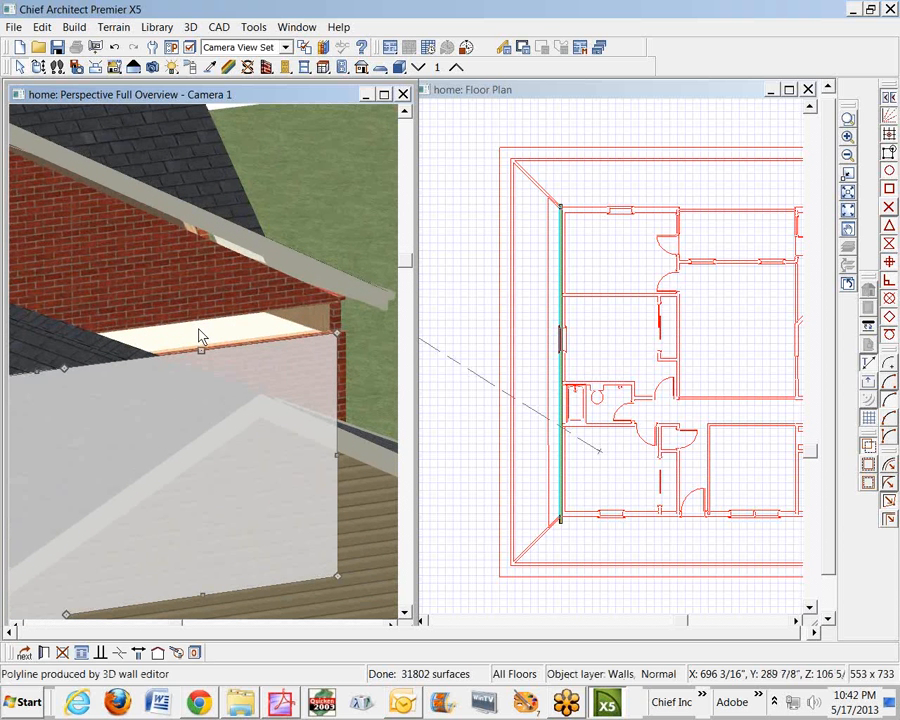
left_click(263, 362)
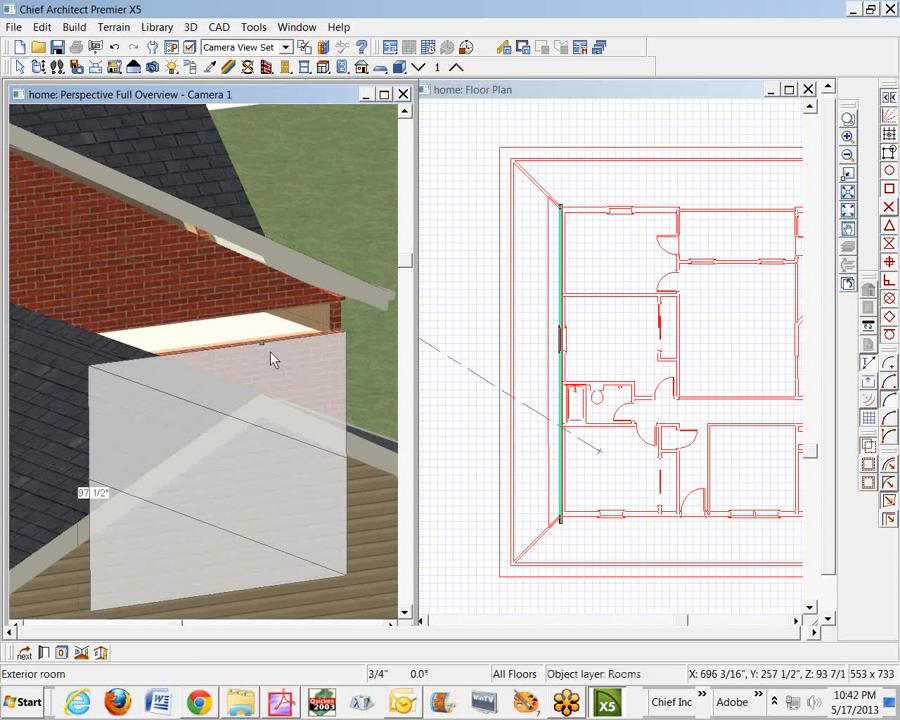
left_click(45, 655)
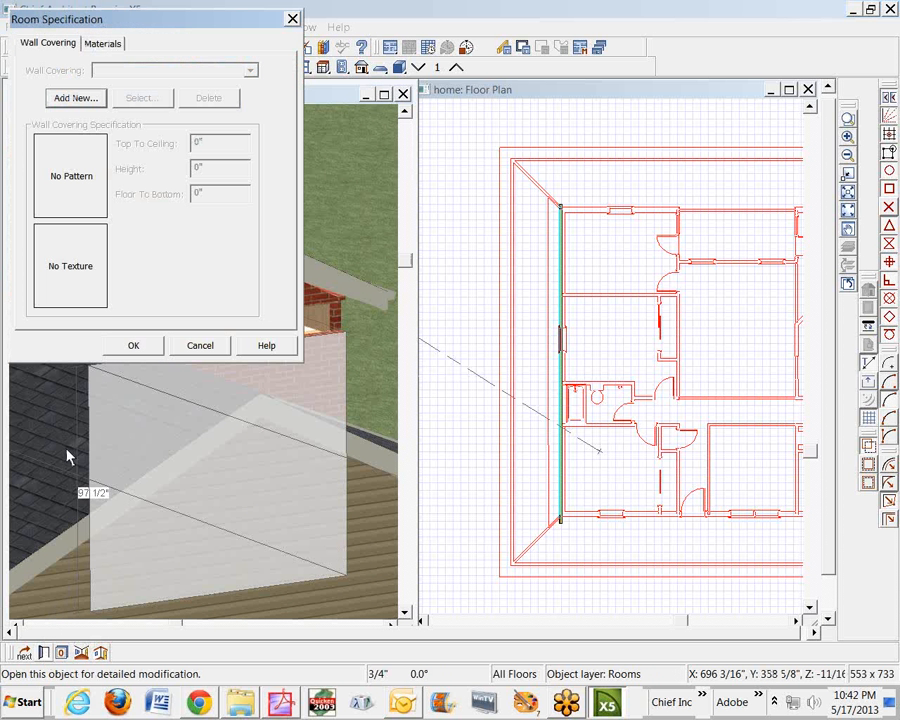
left_click(201, 345)
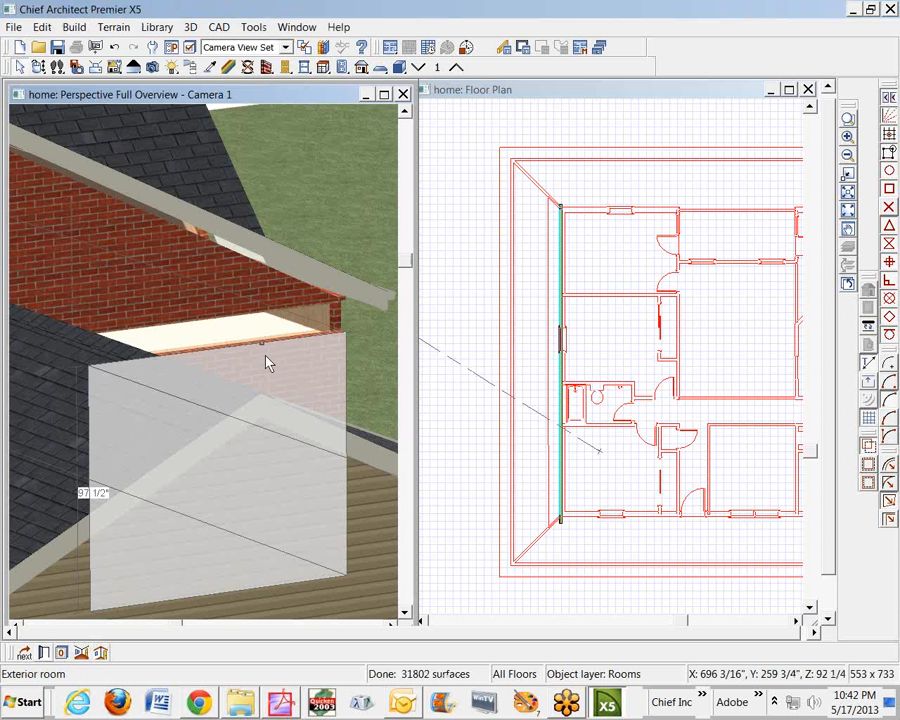
Raise the top edge of the lower brick wall to the underside of the brick gable wall to close the gap.
left_click(263, 355)
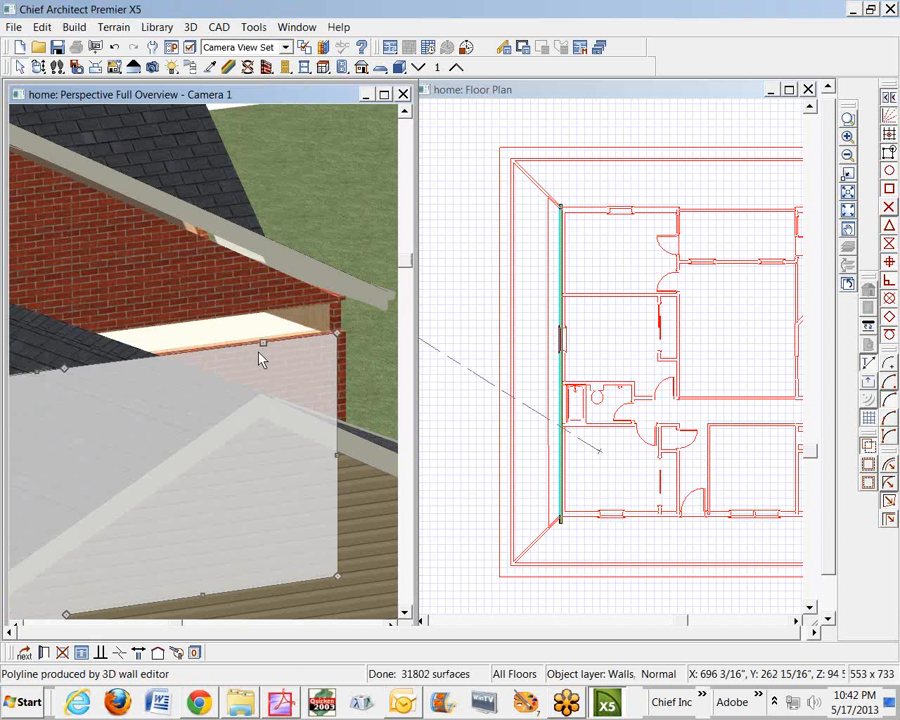
left_click_drag(263, 341, 267, 306)
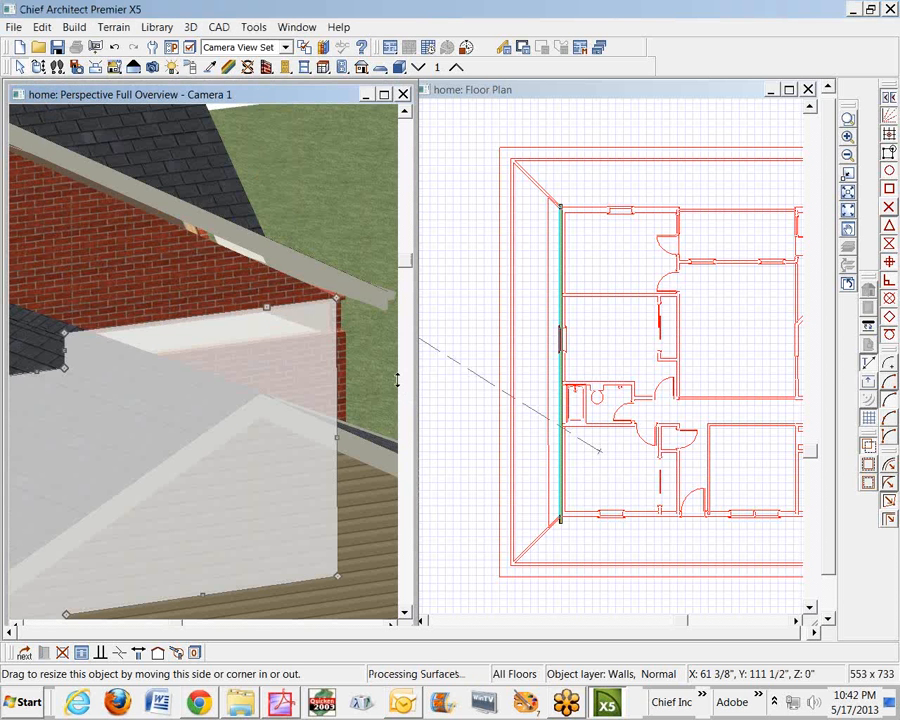
Orbit the 3D overview to the other side of the house and inspect the roof plane specification beside the brick gable, leaving it unchanged.
left_click(387, 379)
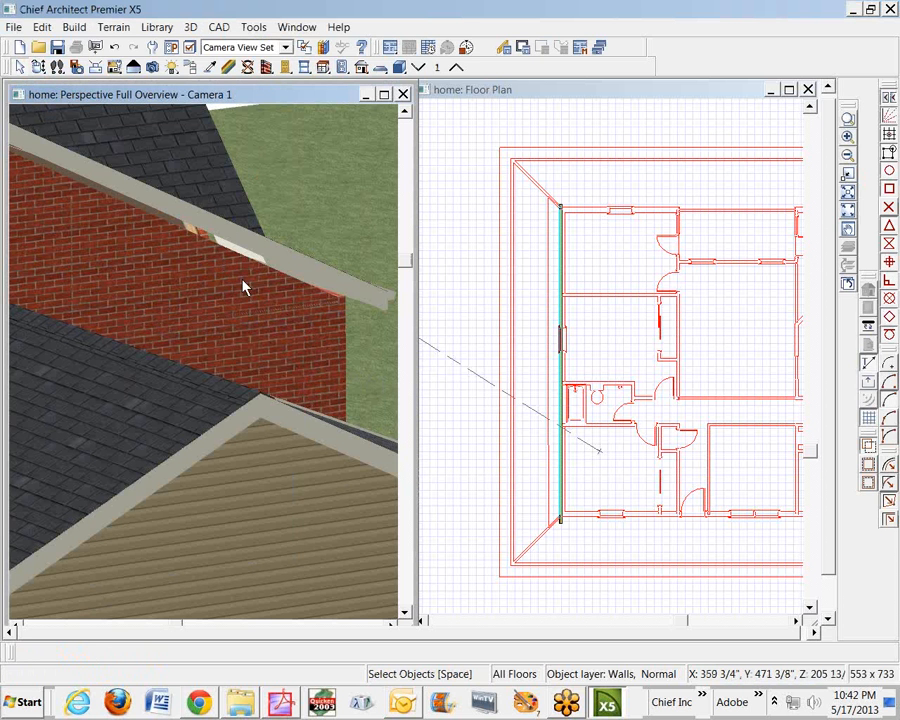
scroll(243, 288, "down", 5)
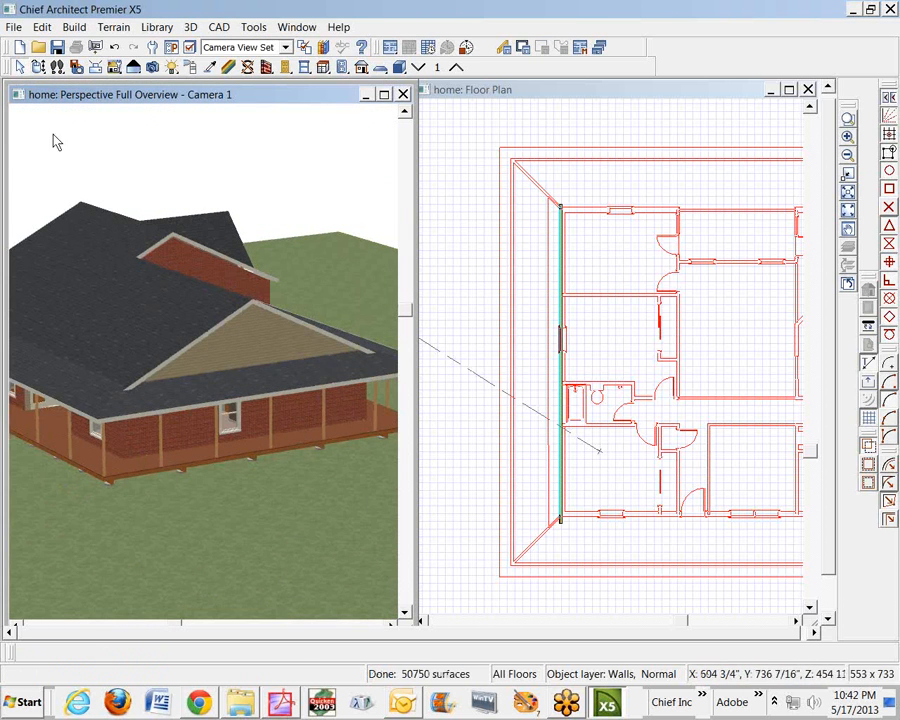
left_click(38, 66)
left_click_drag(106, 294, 388, 326)
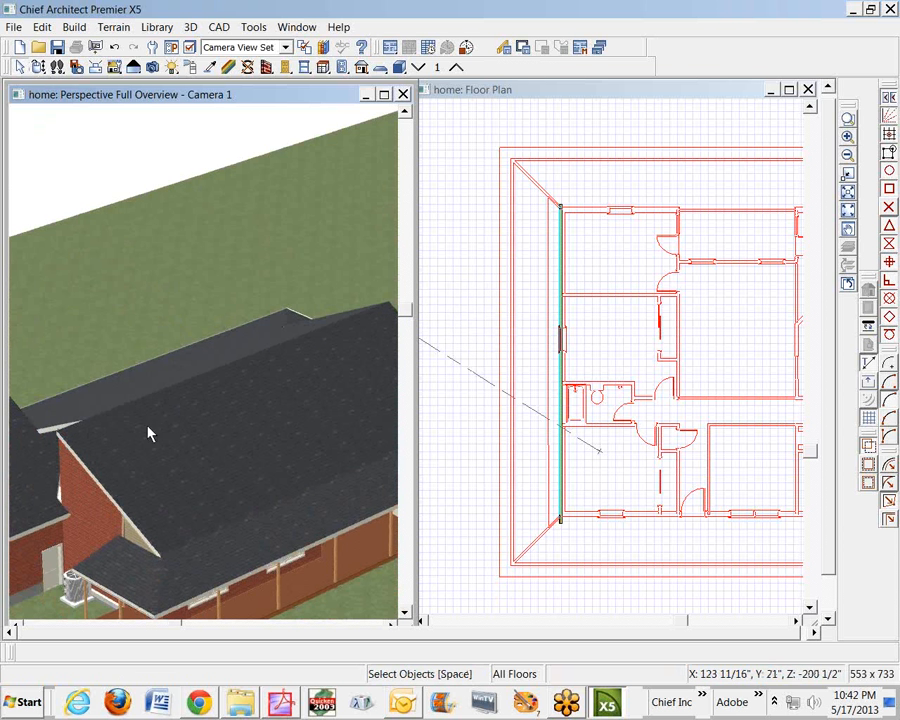
double_click(47, 482)
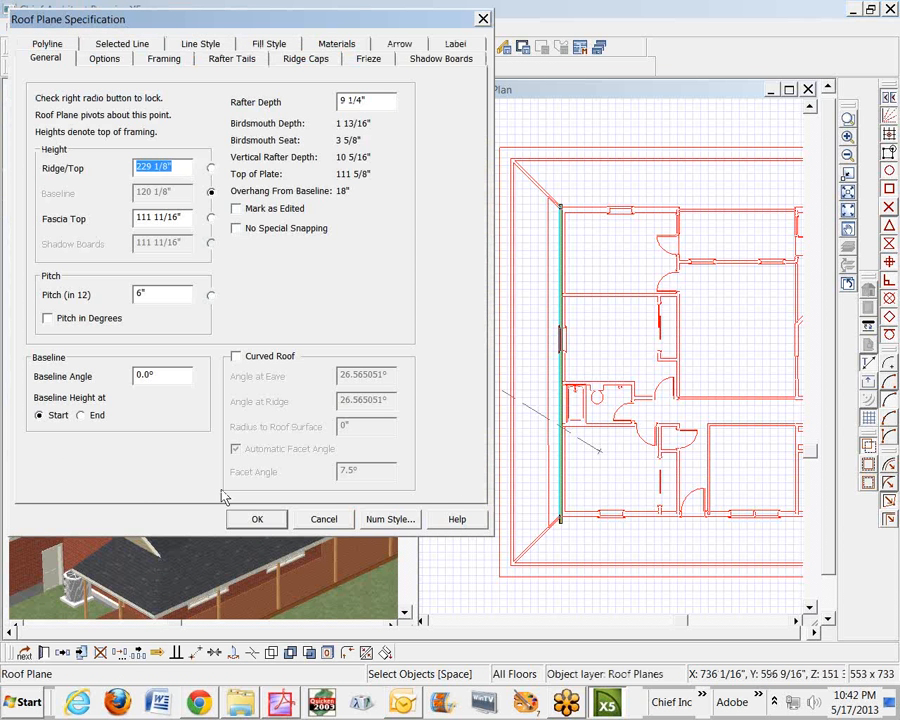
left_click(321, 520)
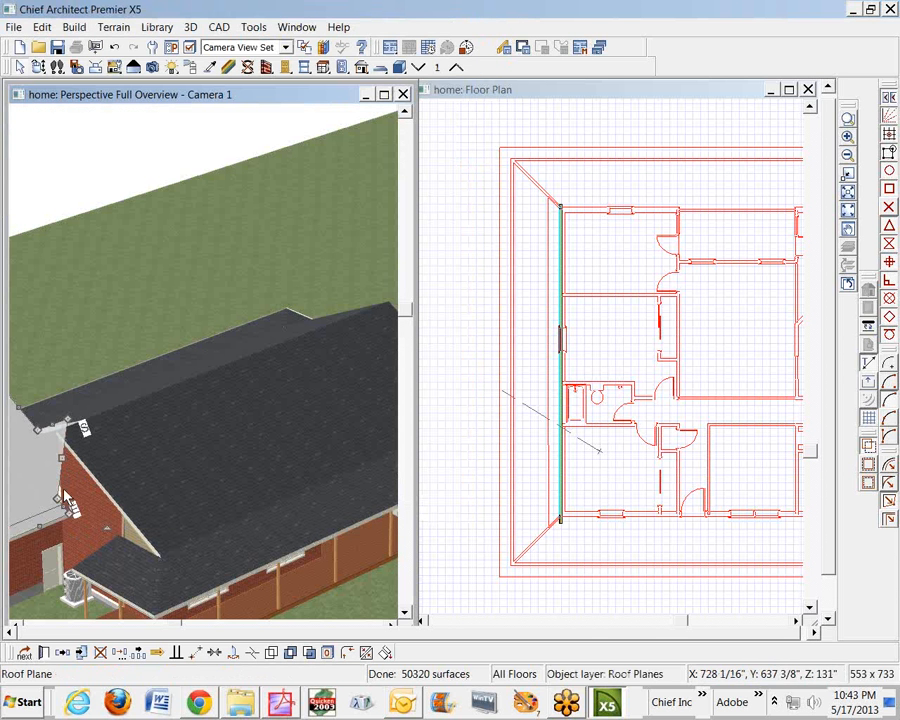
left_click(528, 450)
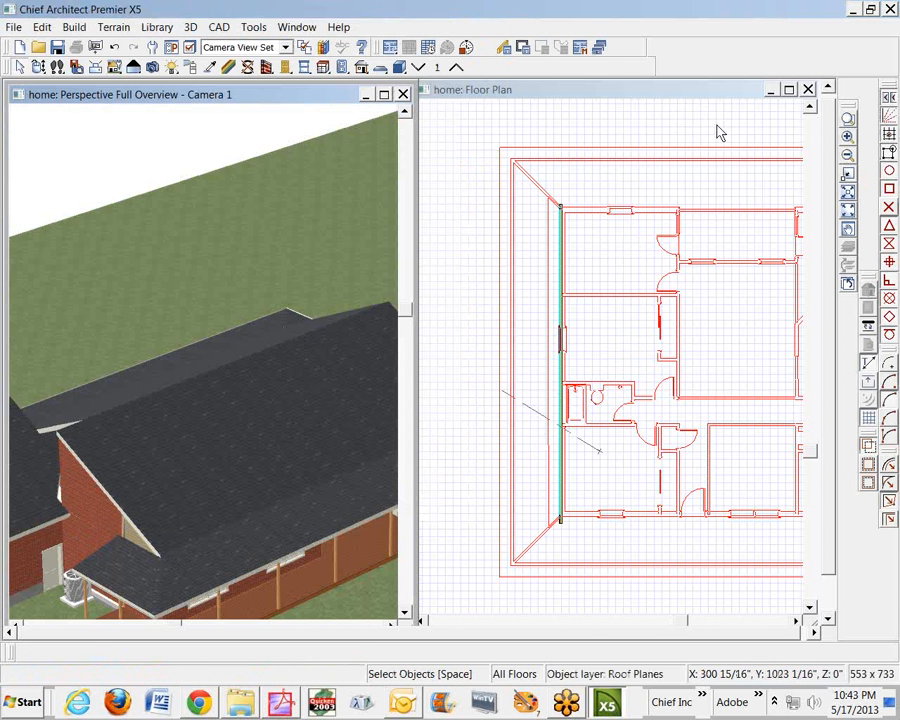
Show the garage area on floor 1 of the floor plan and turn off the reference display.
left_click(505, 91)
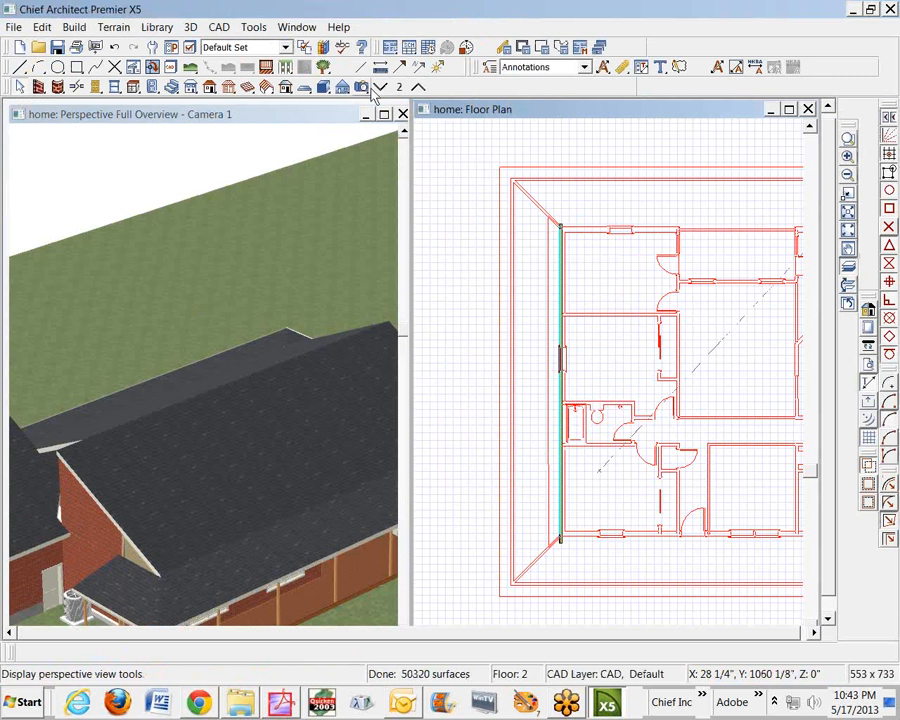
left_click(382, 88)
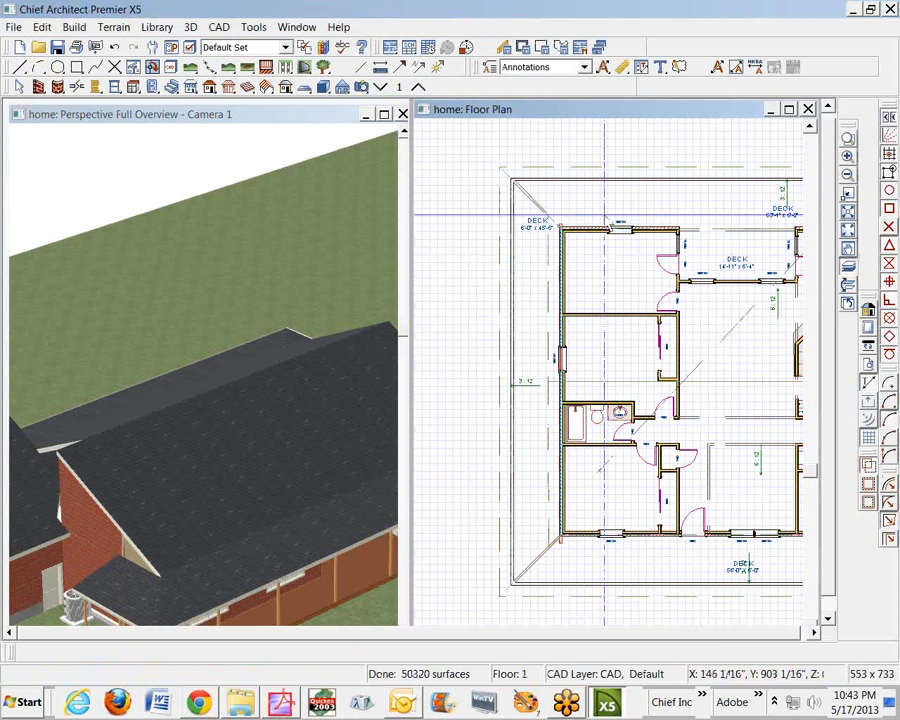
left_click(848, 243)
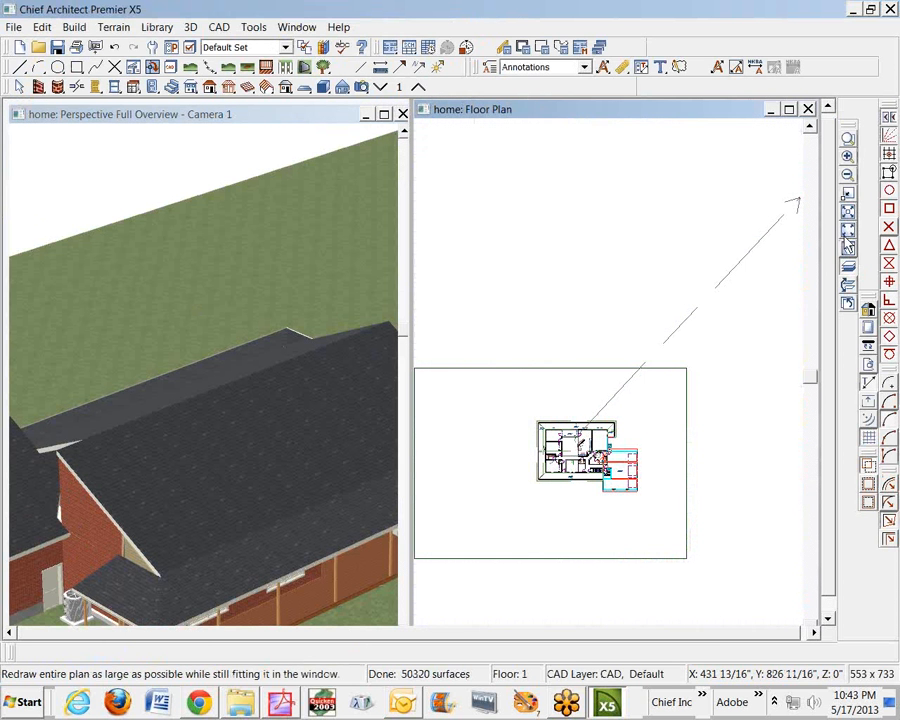
left_click(848, 138)
left_click_drag(585, 432, 640, 482)
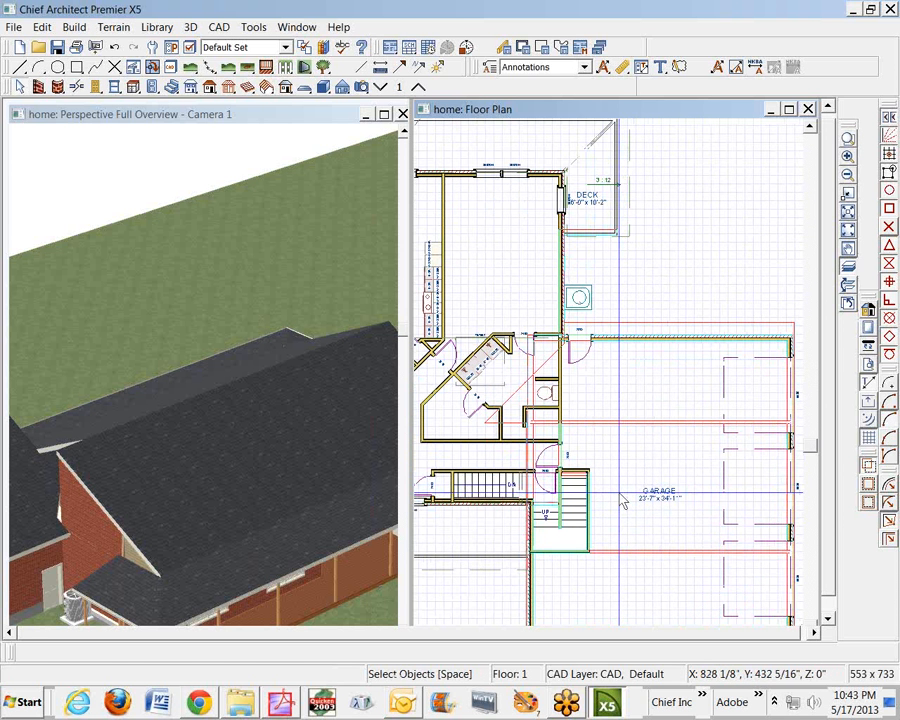
left_click(850, 267)
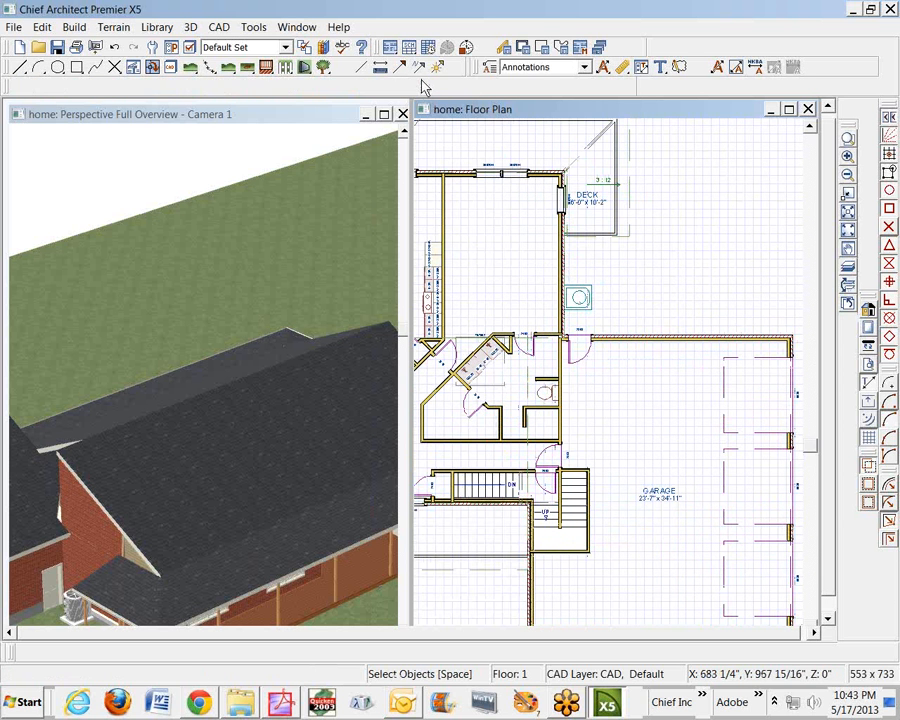
On floor 2, reshape the 6:12 garage roof plane nearest the deck by pulling its protruding corner back to the outer wall corner.
left_click(422, 82)
scroll(614, 468, "up", 1)
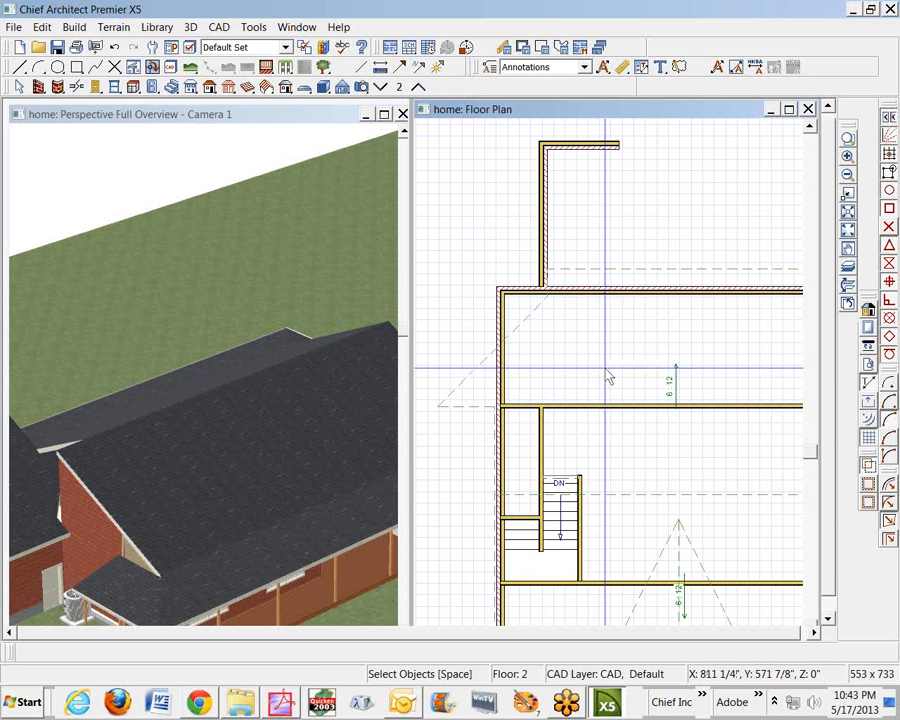
left_click(475, 380)
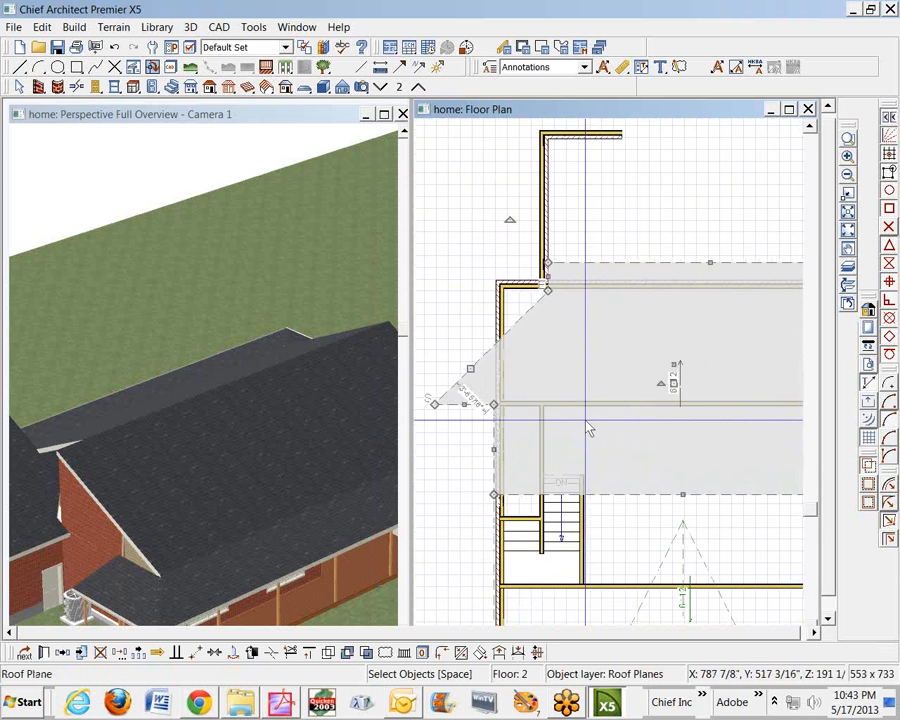
left_click_drag(440, 403, 491, 403)
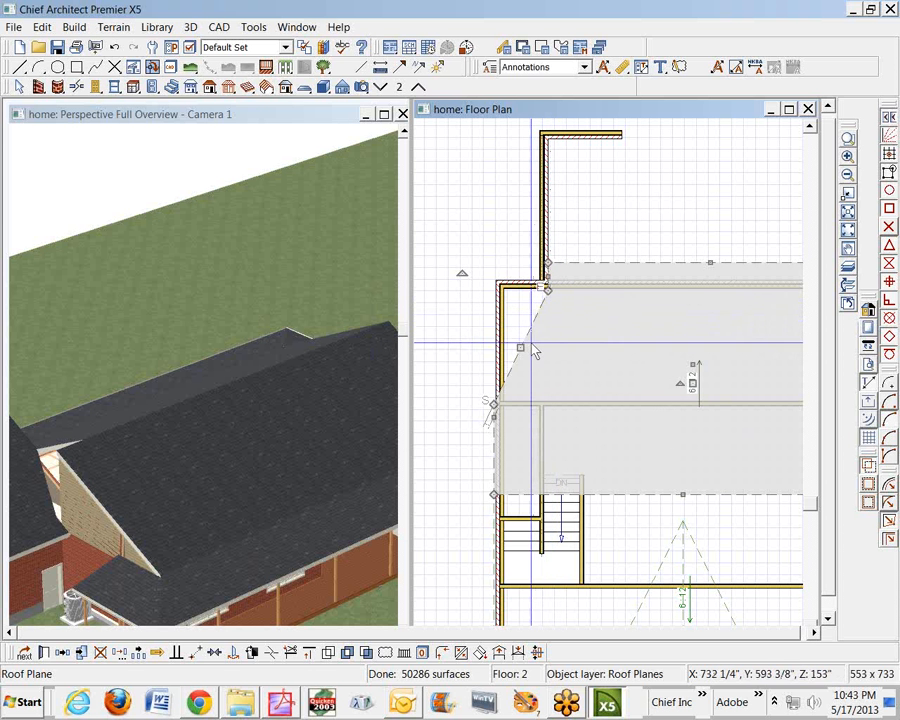
left_click_drag(490, 405, 496, 279)
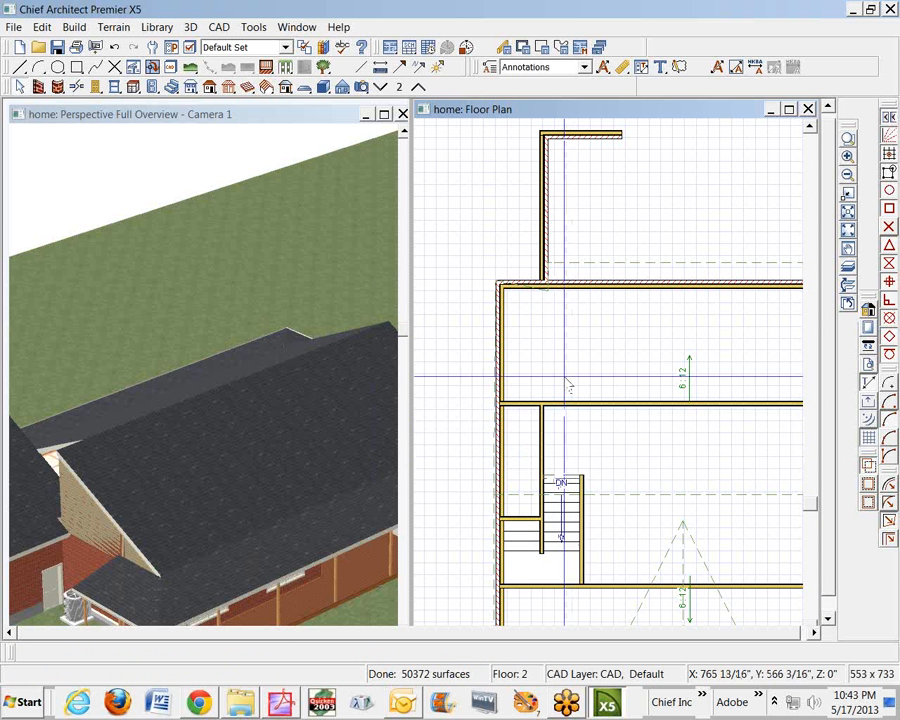
Notch the garage roof plane's corner beside the house wall, squaring its slanted edge with Make Parallel/Perpendicular and adjusting the notch depth.
left_click(612, 264)
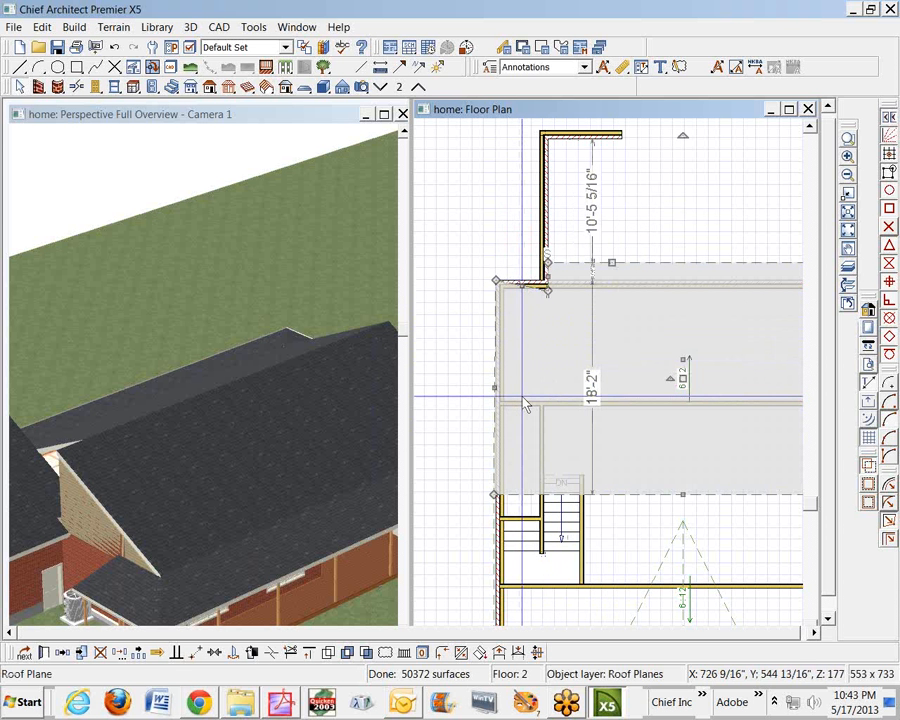
left_click_drag(520, 288, 529, 408)
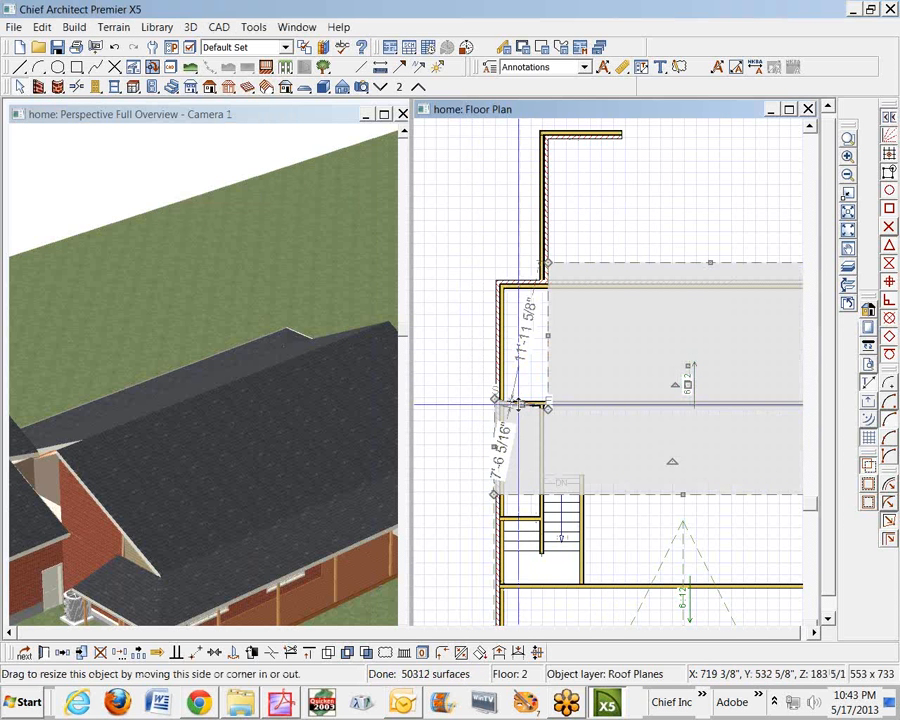
left_click(176, 653)
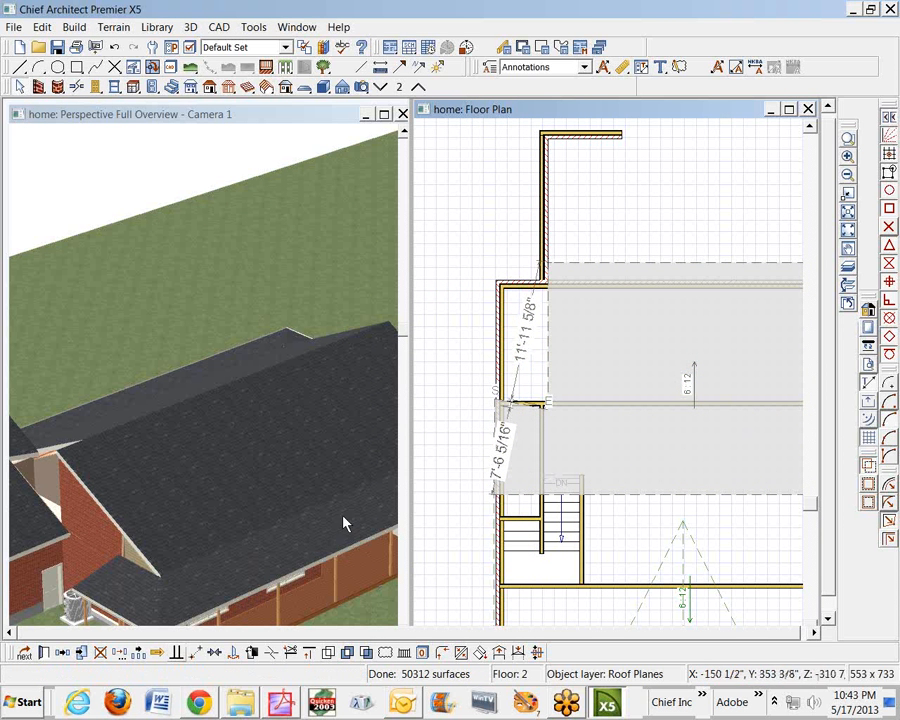
left_click(520, 288)
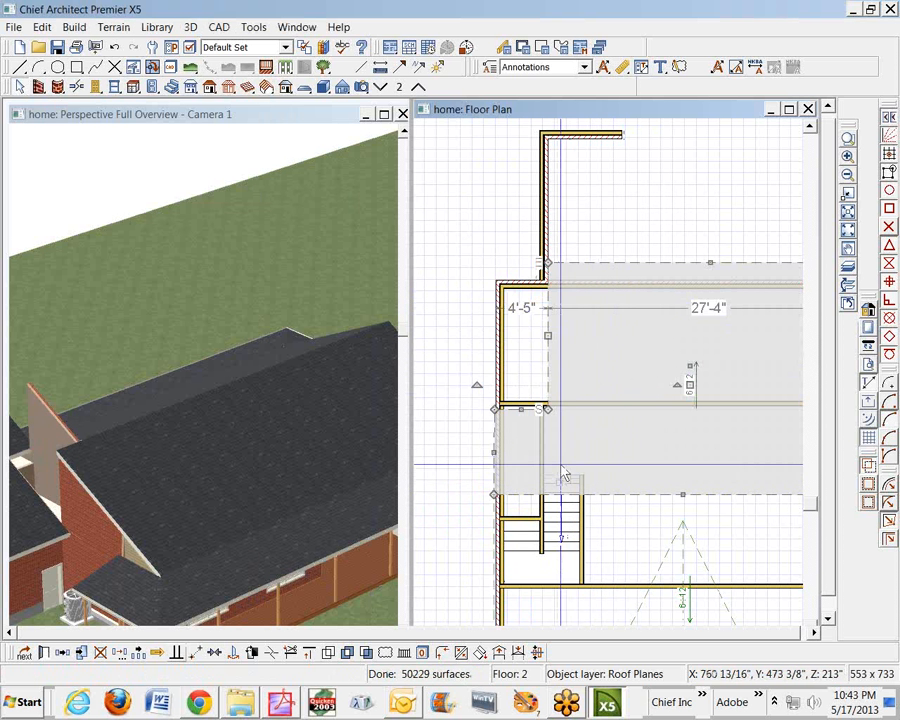
left_click_drag(520, 410, 521, 375)
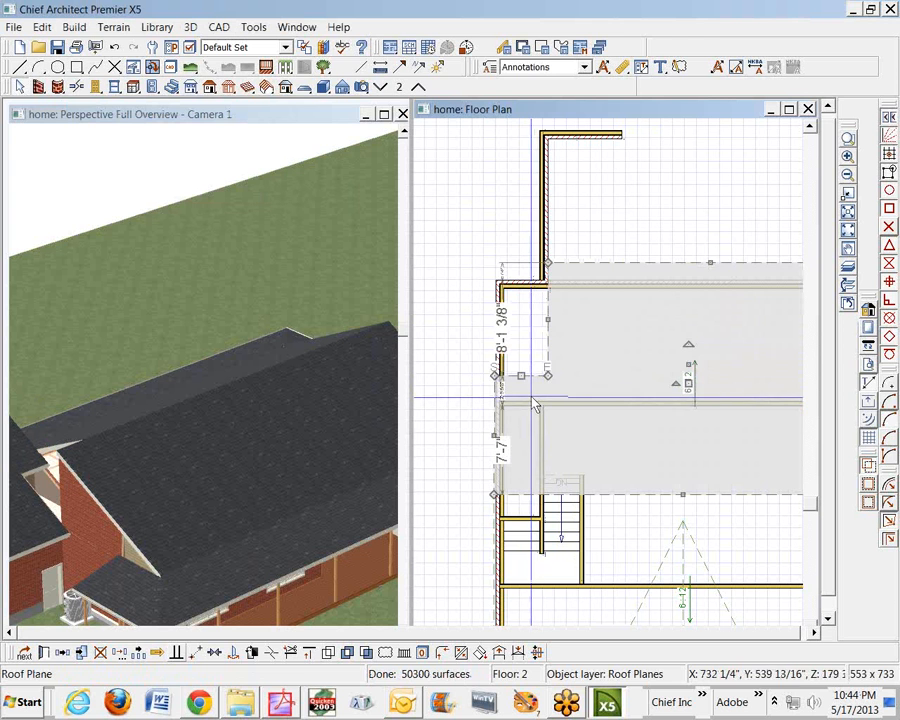
key("Escape")
scroll(609, 354, "down", 6)
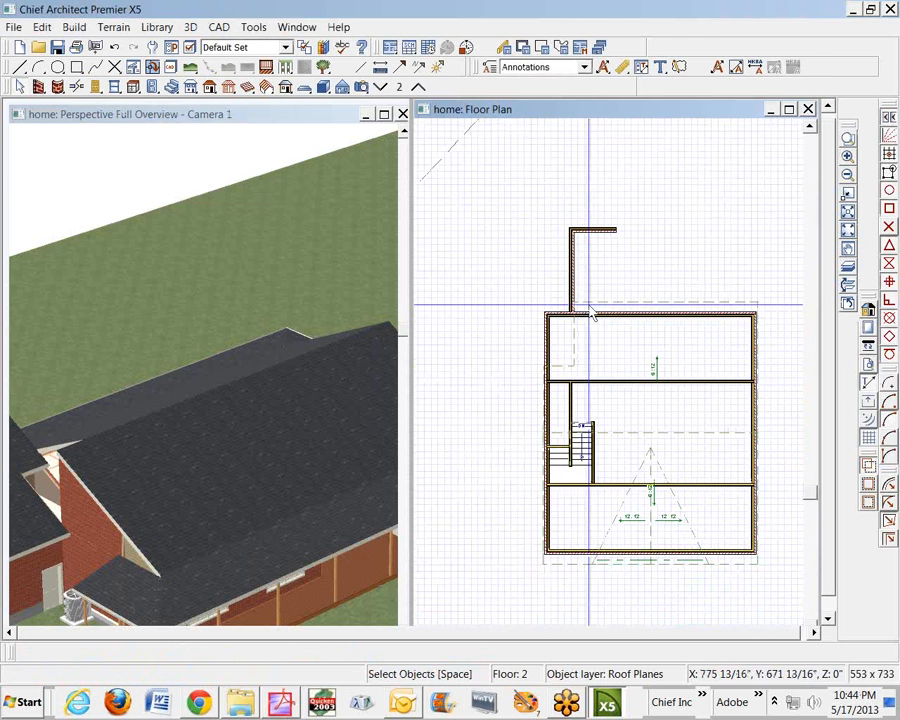
On floor 1, extend the edge of the house roof plane above the hallway and stairs about 3' 11" past the wall into the garage.
left_click(381, 88)
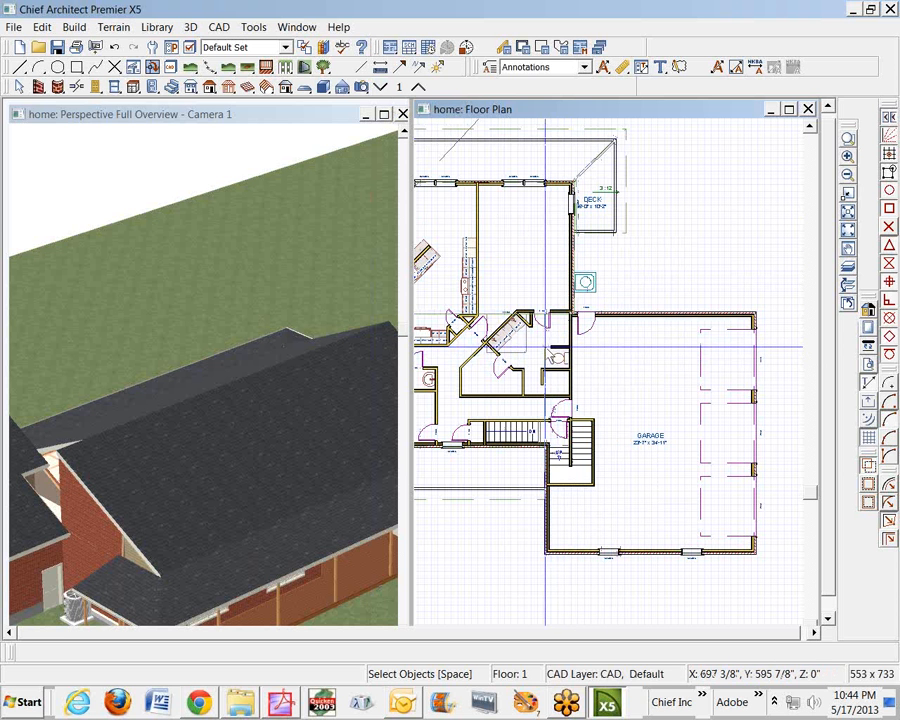
left_click(518, 508)
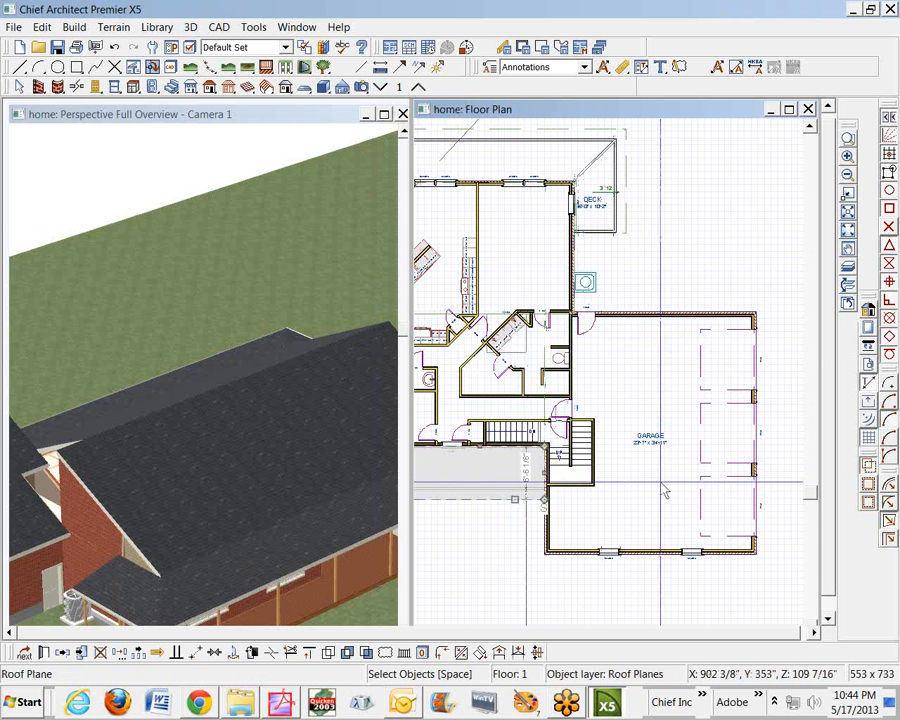
left_click_drag(537, 468, 545, 407)
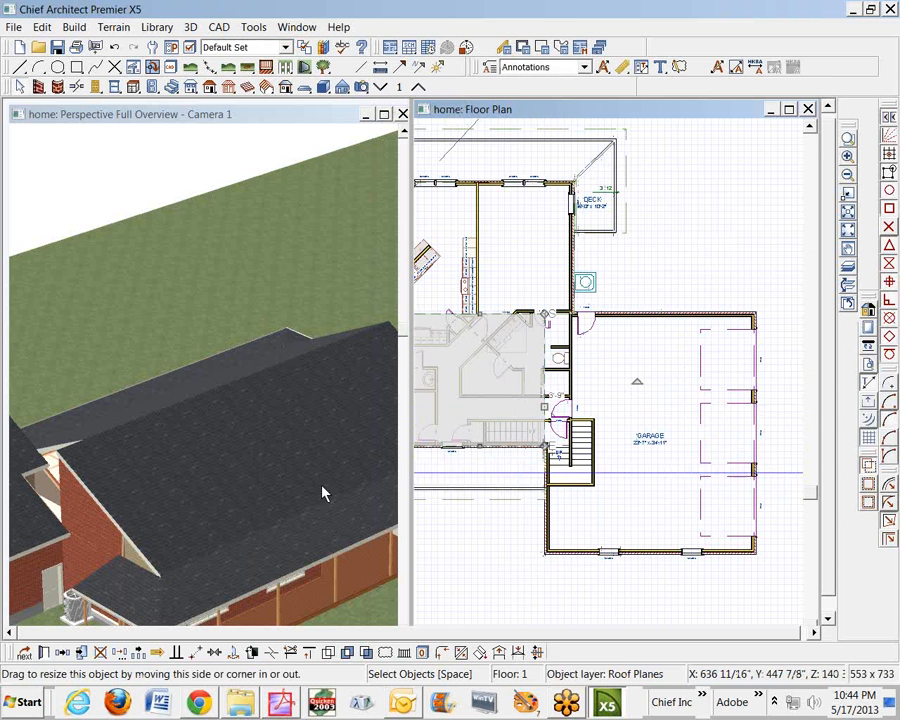
left_click(64, 444)
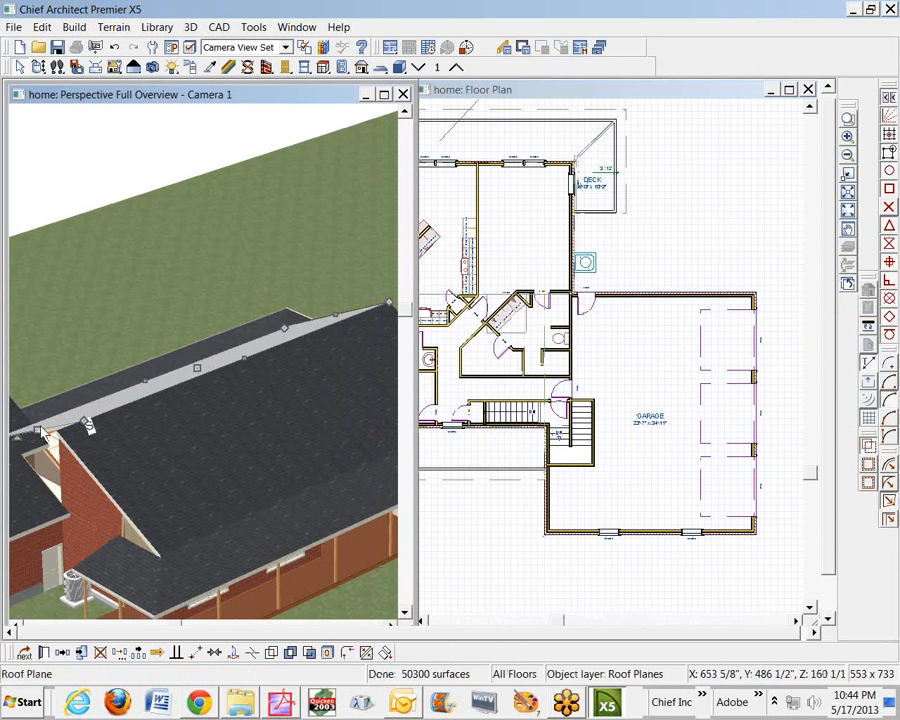
key("Escape")
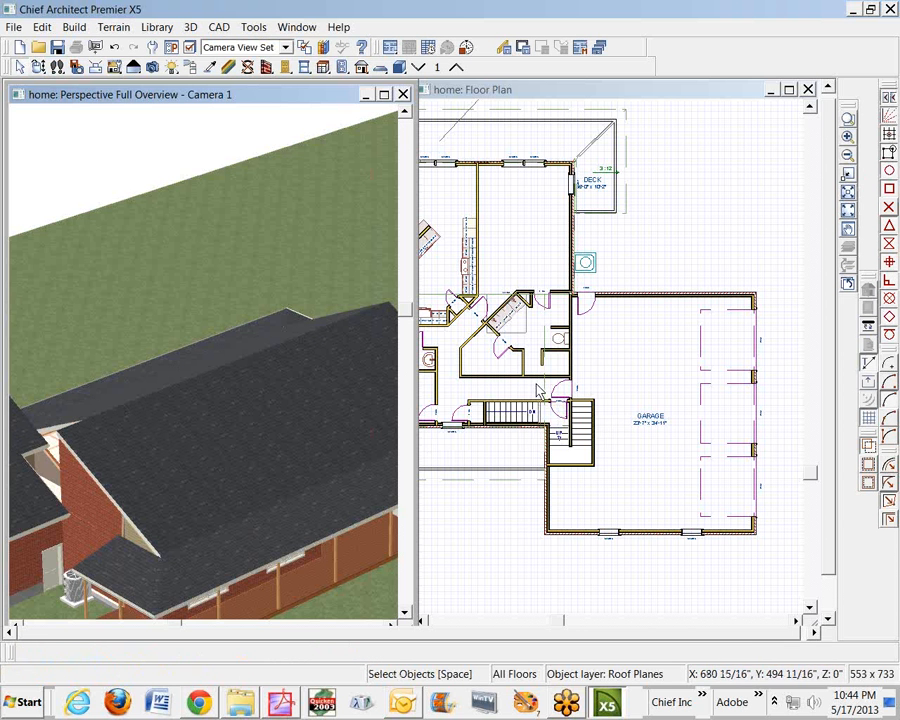
left_click(543, 386)
left_click(545, 403)
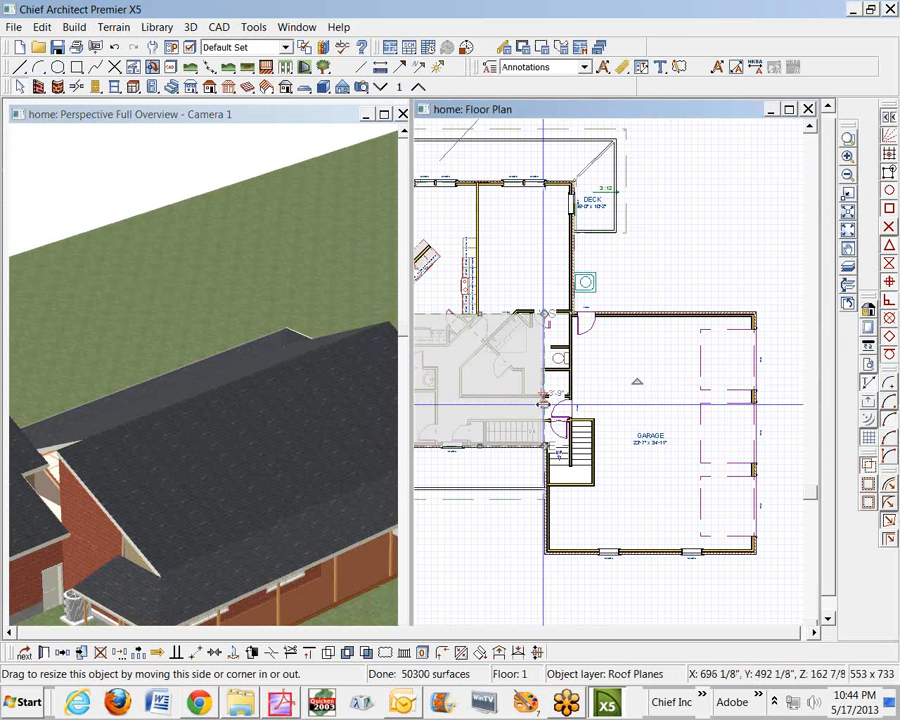
left_click_drag(544, 405, 596, 268)
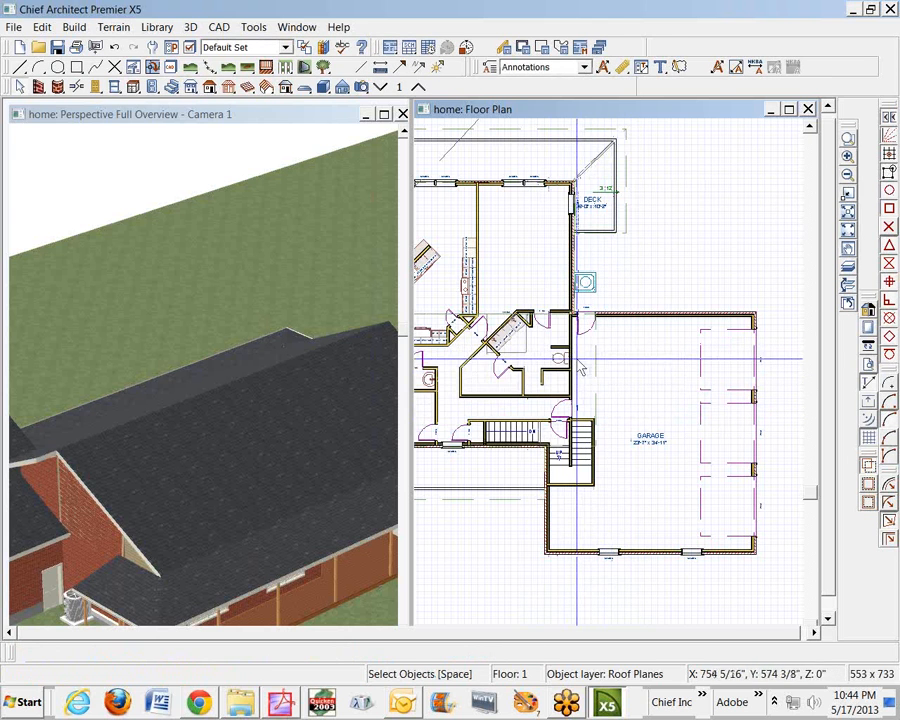
Set the distance between the extended roof plane edge and the house-garage wall to 22 inches.
scroll(580, 368, "up", 5)
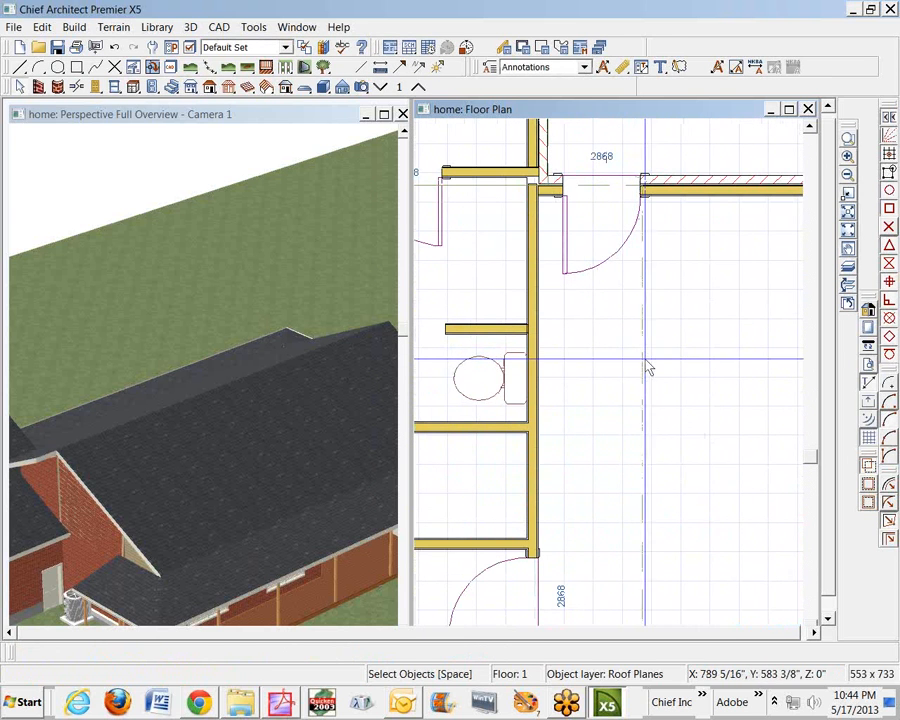
left_click(648, 368)
left_click(570, 312)
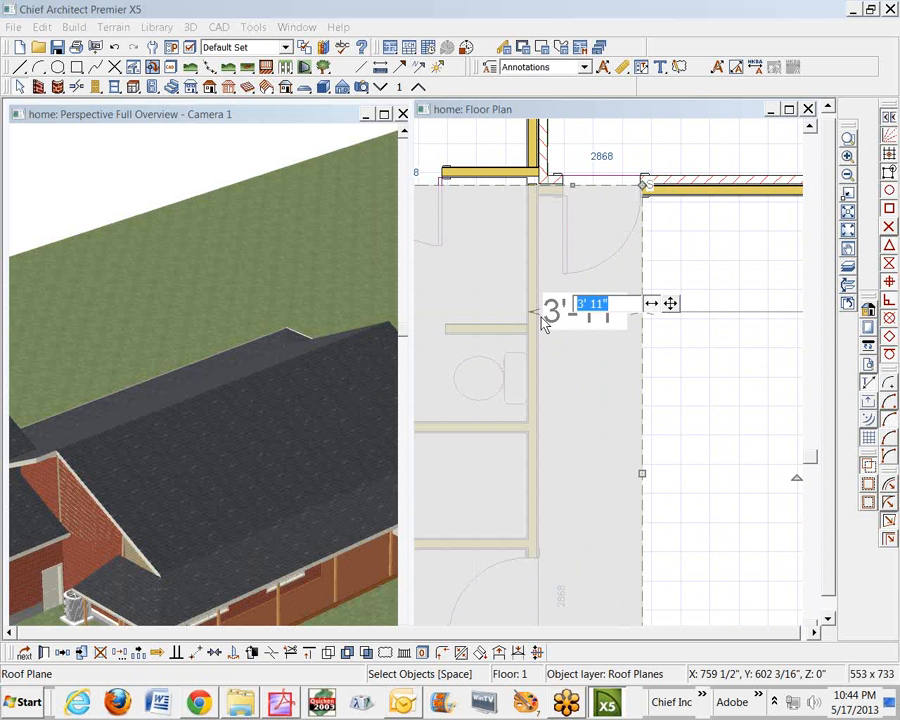
type("22")
key("Return")
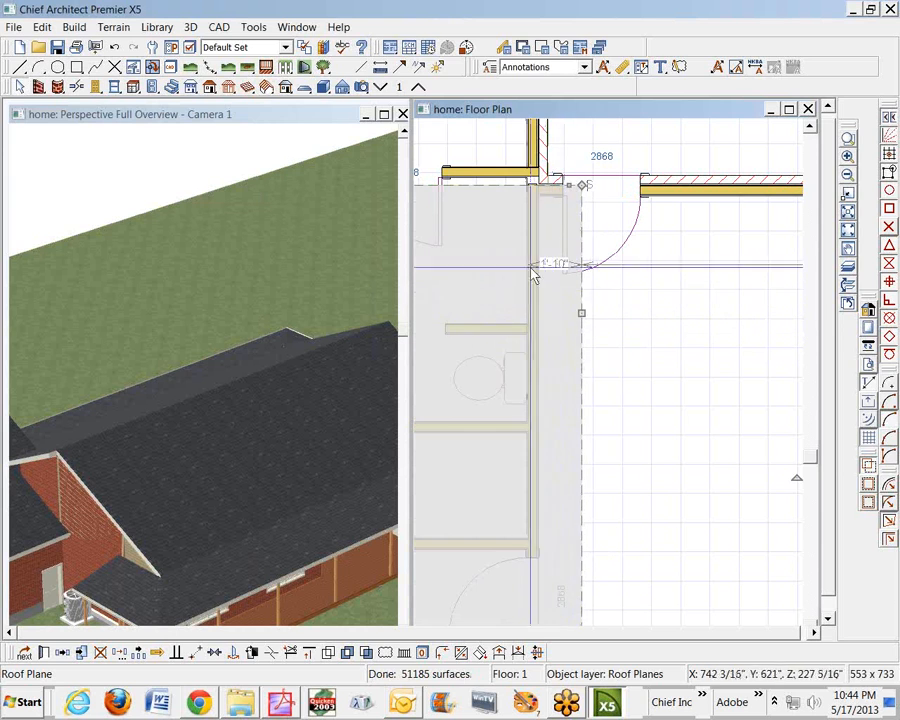
key("space")
Extend the gable edge of the roof plane over the kitchen outward past the house's exterior wall.
scroll(568, 288, "down", 8)
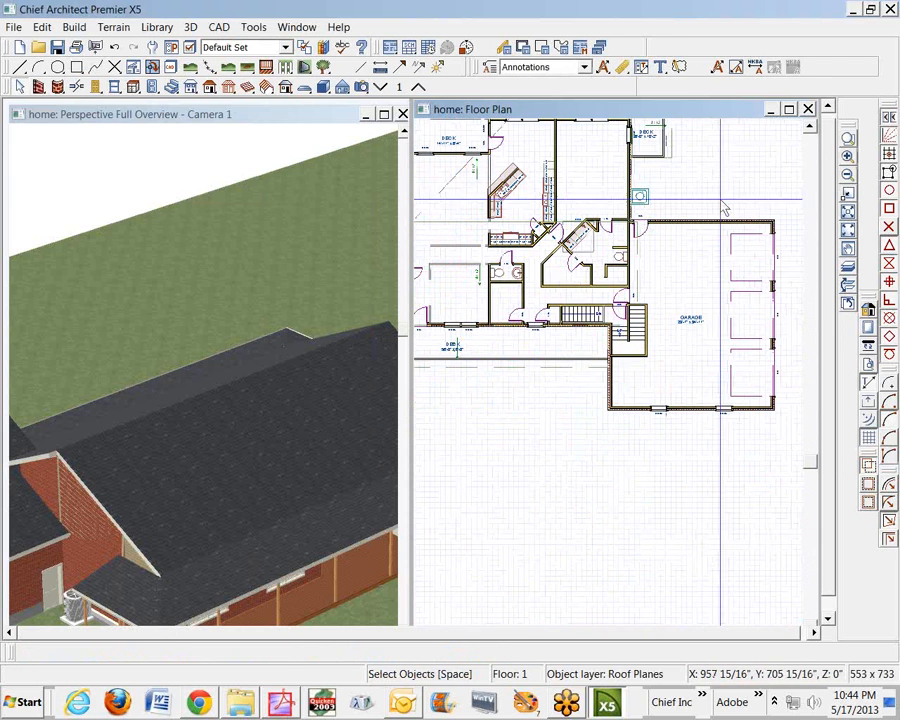
left_click(809, 127)
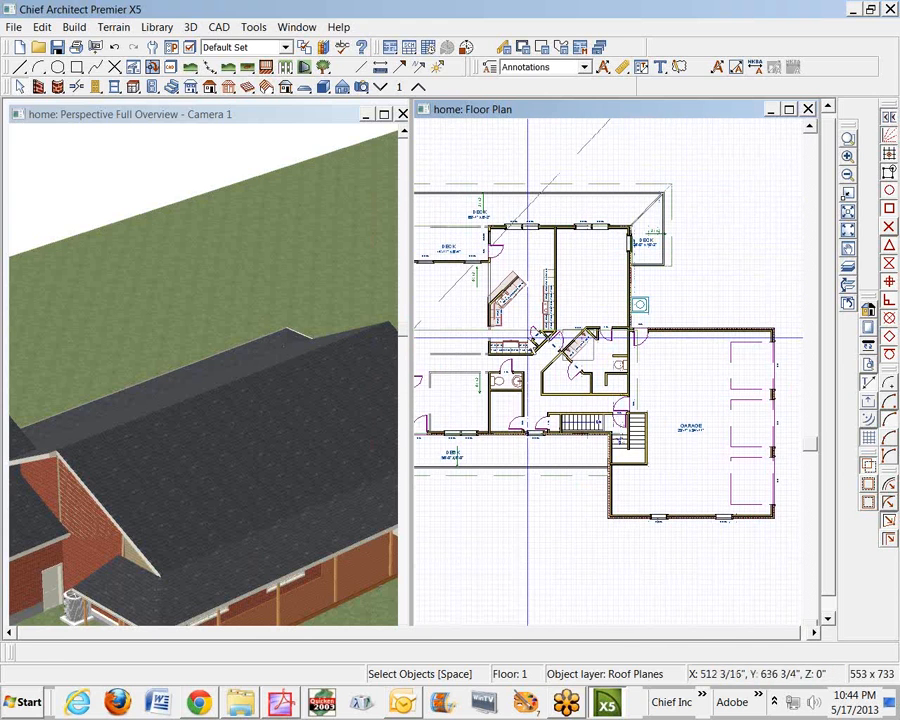
left_click(446, 328)
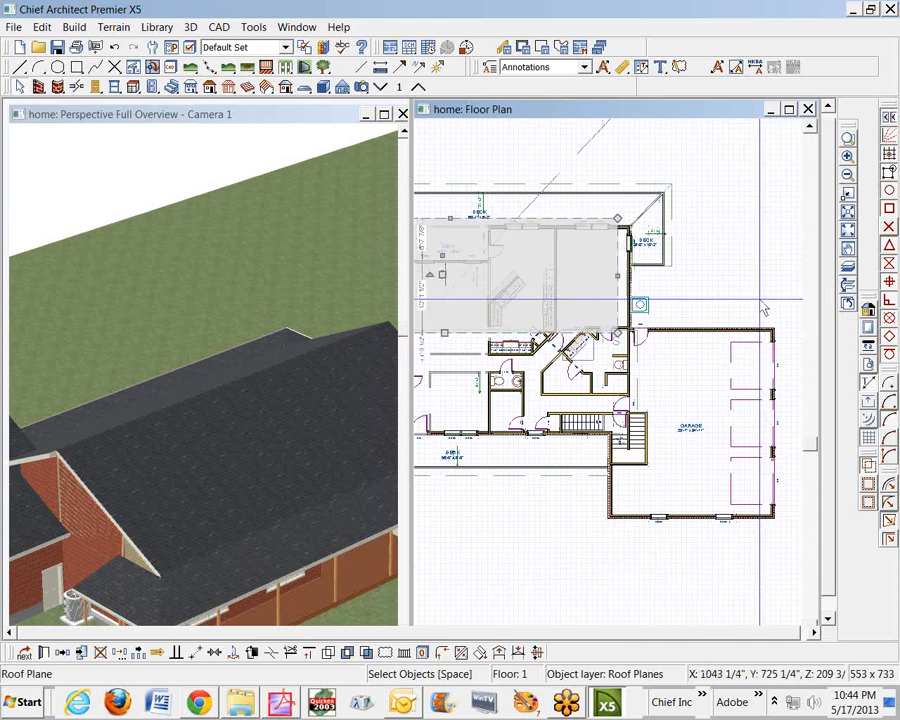
scroll(572, 333, "up", 5)
left_click_drag(466, 378, 481, 399)
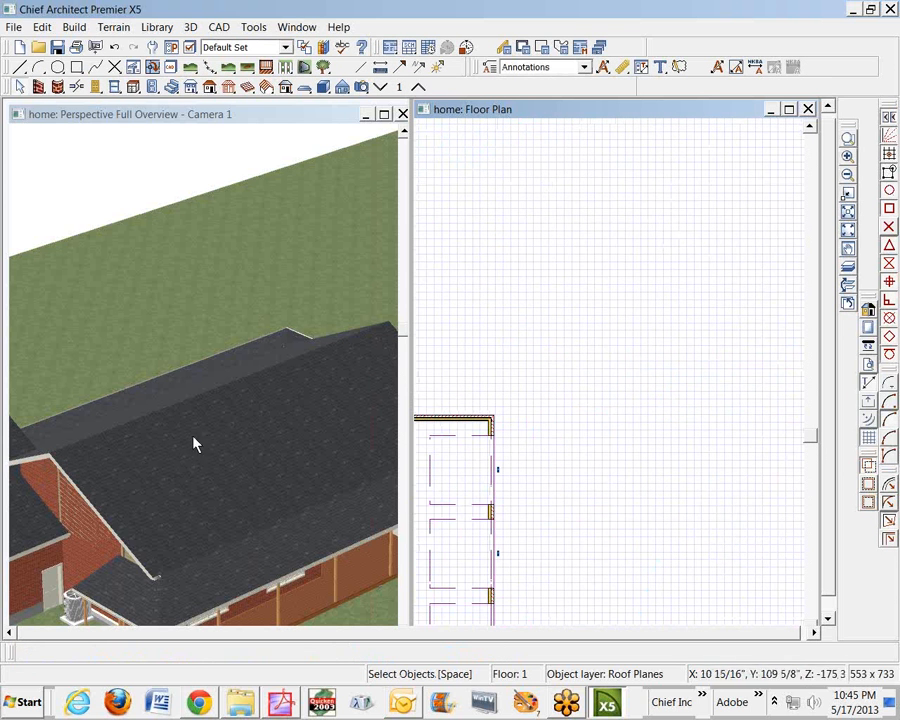
In the 3D overview, pull the garage roof plane's notch edge back along the slope until it sits beneath the end of the house gable fascia.
scroll(508, 368, "up", 5)
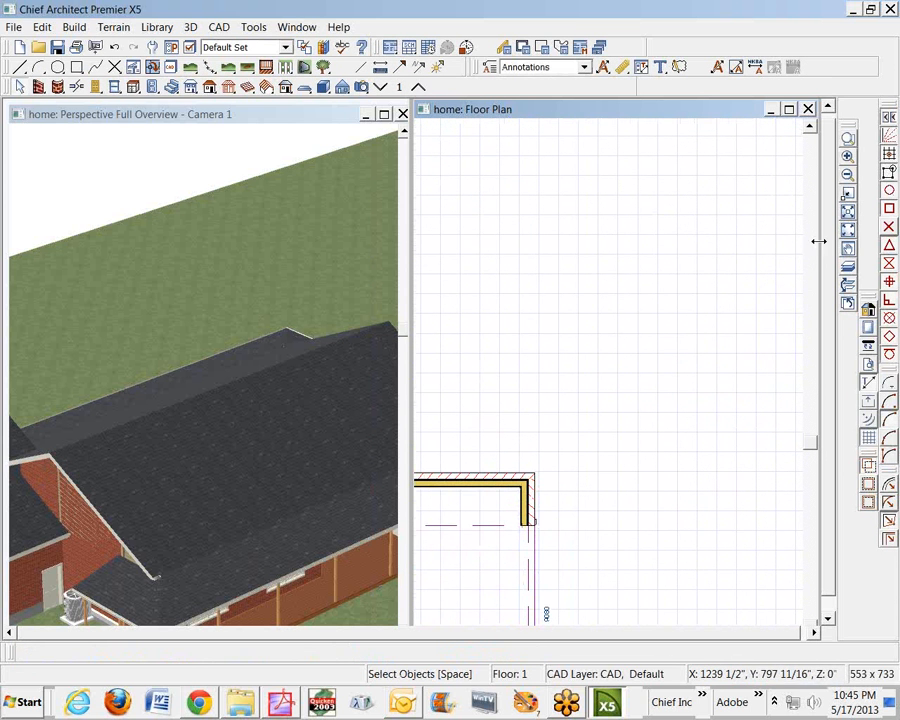
left_click(847, 211)
left_click(175, 349)
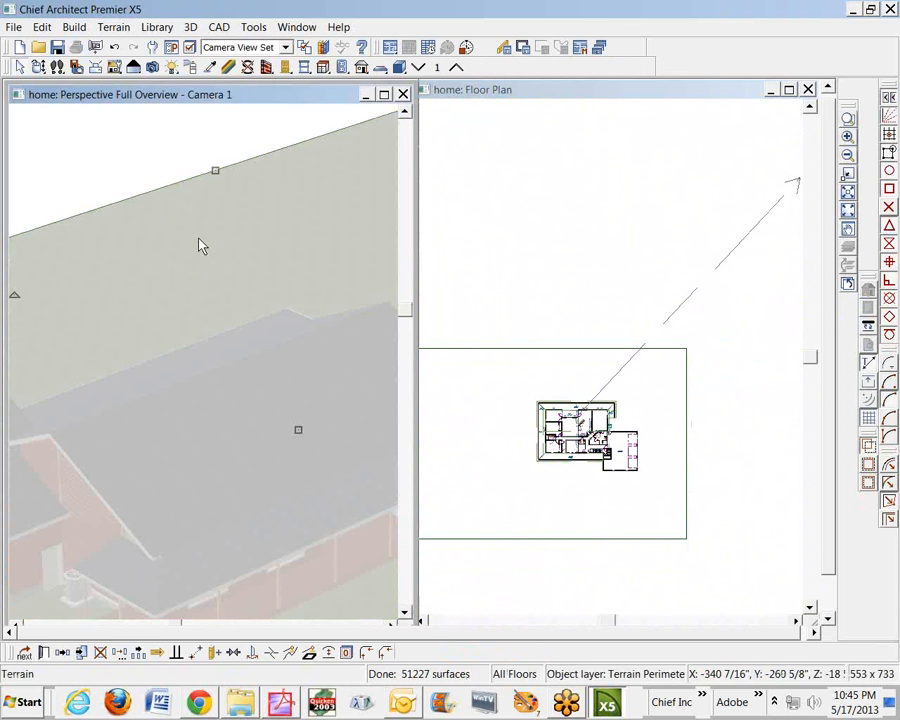
left_click(224, 117)
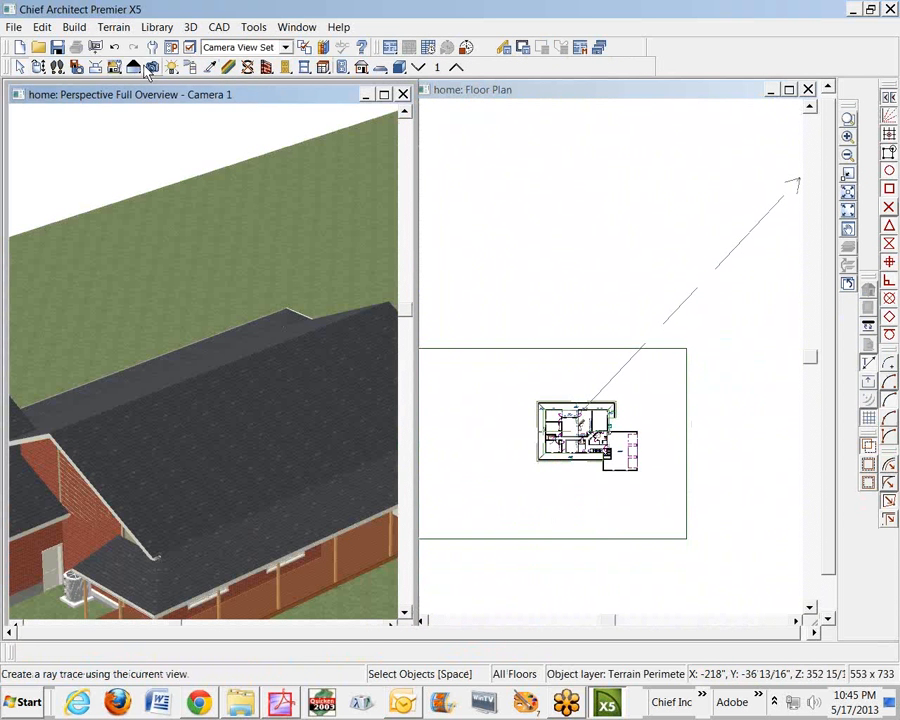
left_click(40, 68)
left_click_drag(88, 128, 192, 470)
left_click_drag(197, 404, 232, 375)
scroll(199, 362, "down", 8)
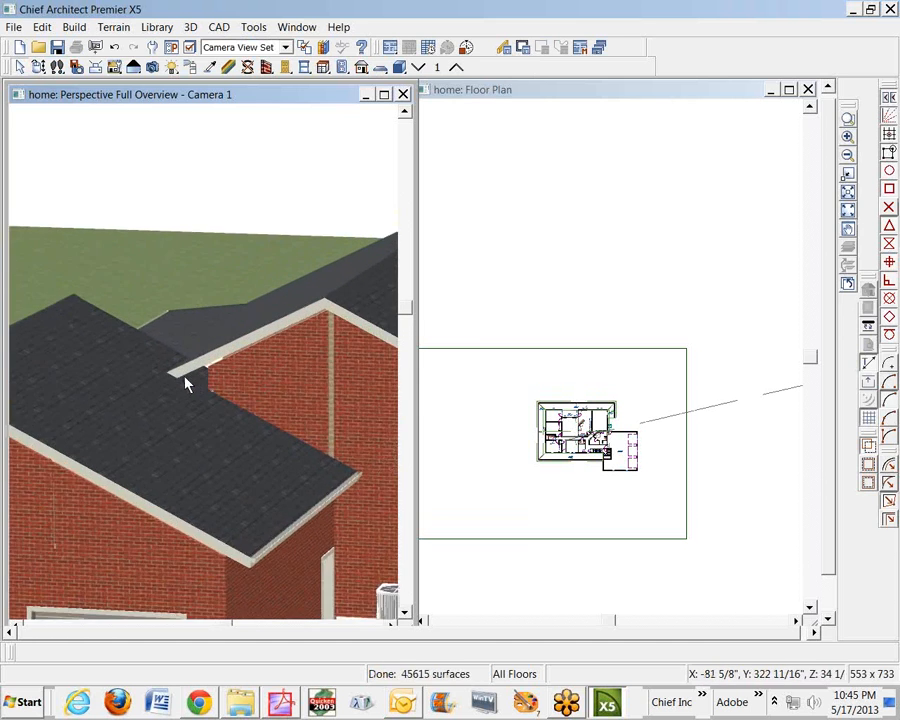
scroll(157, 400, "down", 2)
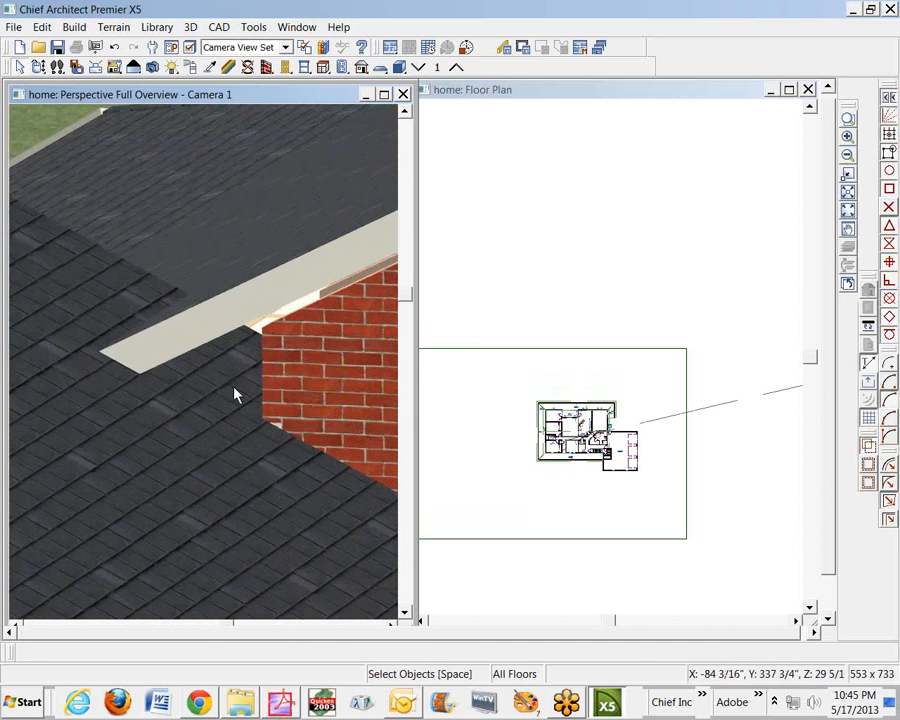
left_click(249, 406)
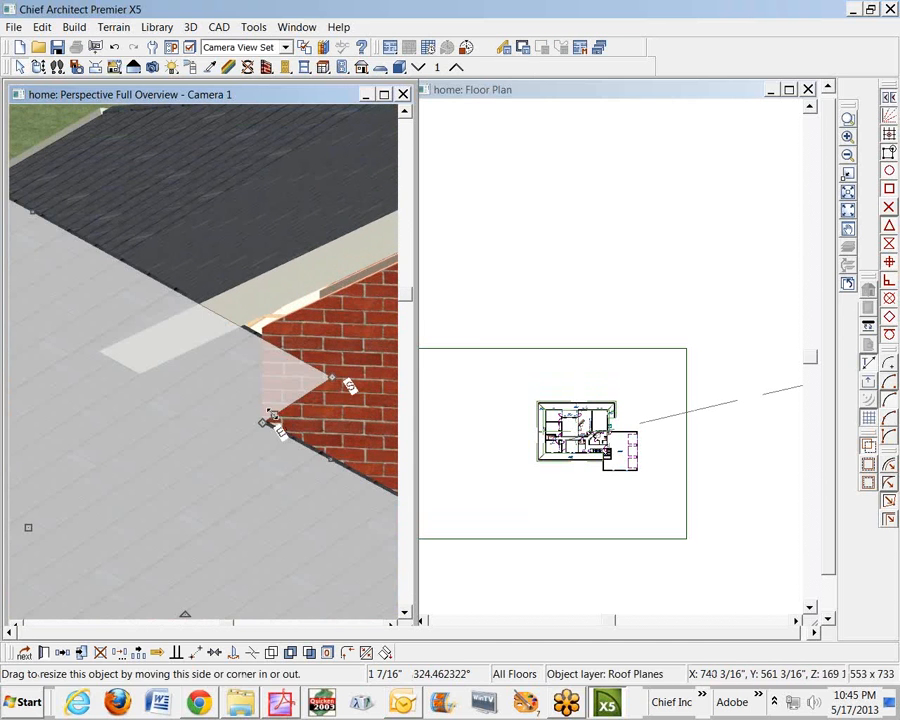
left_click_drag(268, 410, 140, 352)
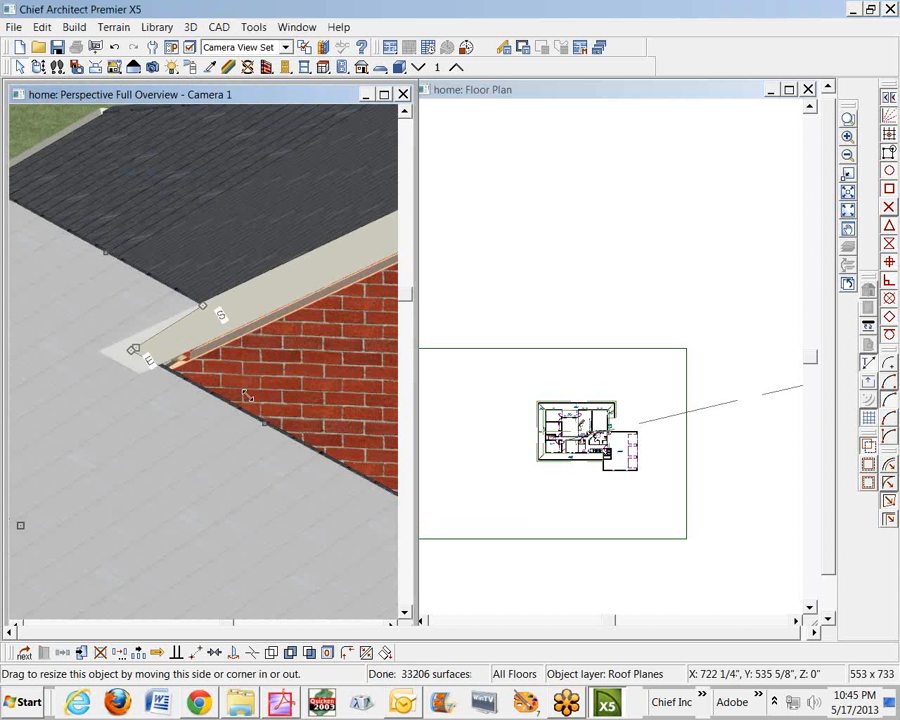
key("Escape")
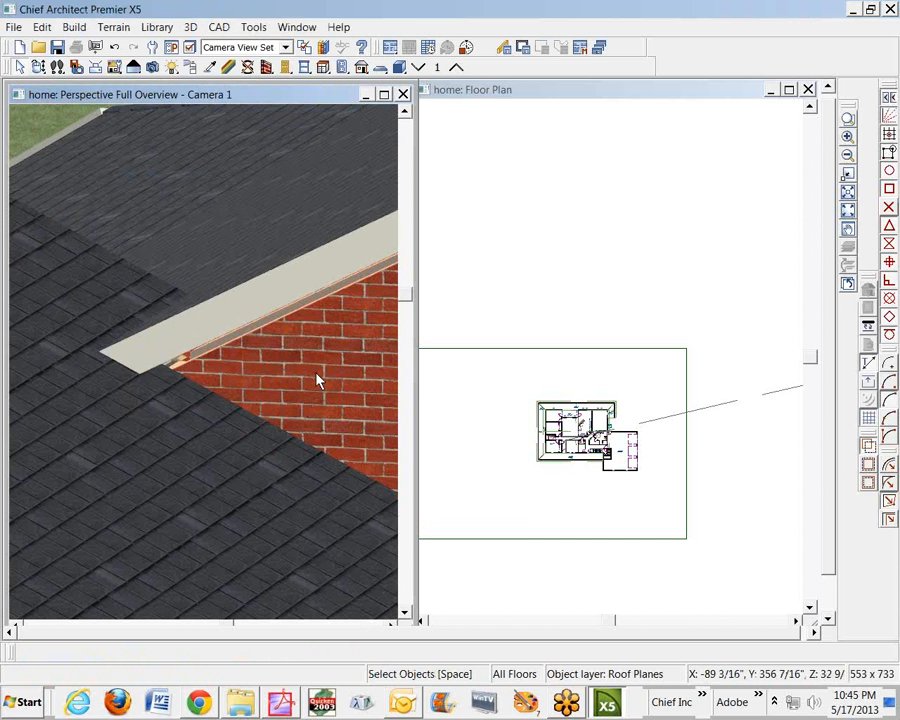
Change the wall type of the brick attic wall in the house gable directly above the garage roof to Siding-4.
scroll(318, 380, "down", 5)
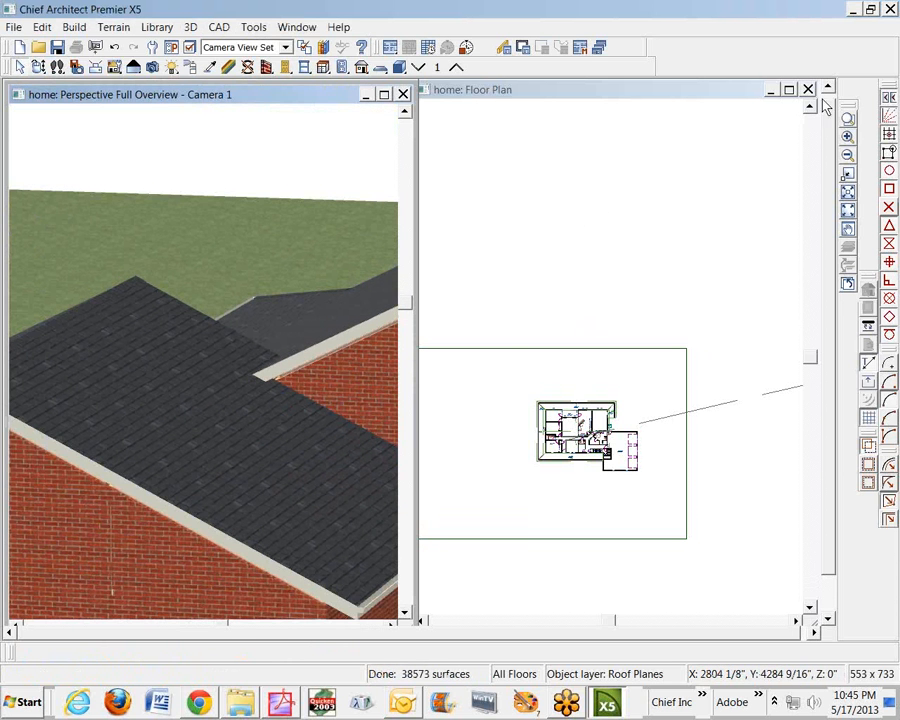
left_click(847, 155)
left_click(847, 155)
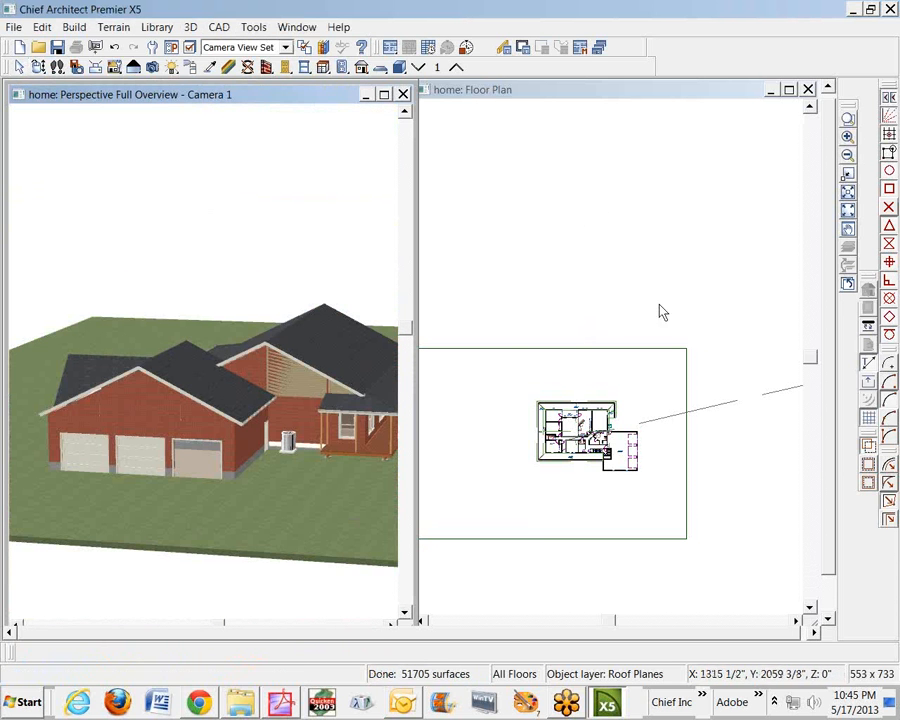
scroll(318, 394, "up", 2)
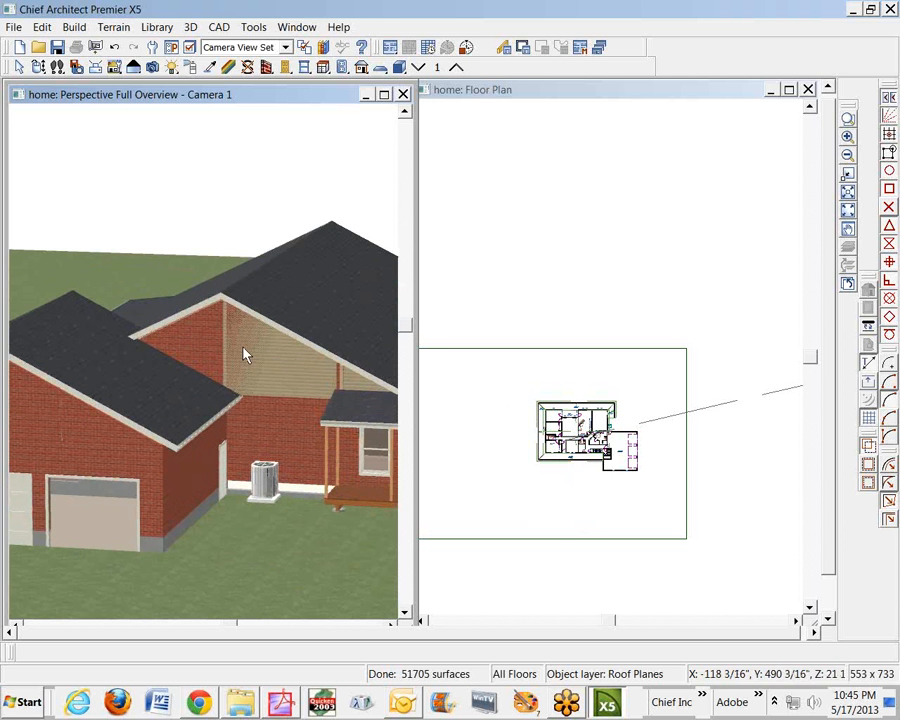
scroll(240, 377, "up", 2)
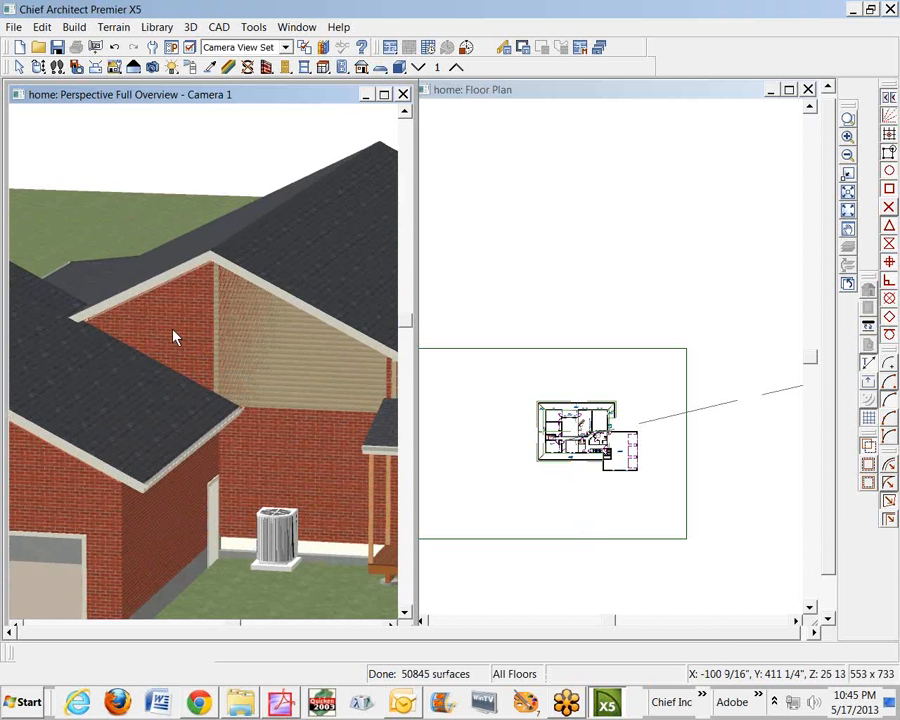
left_click(220, 333)
scroll(237, 344, "down", 2)
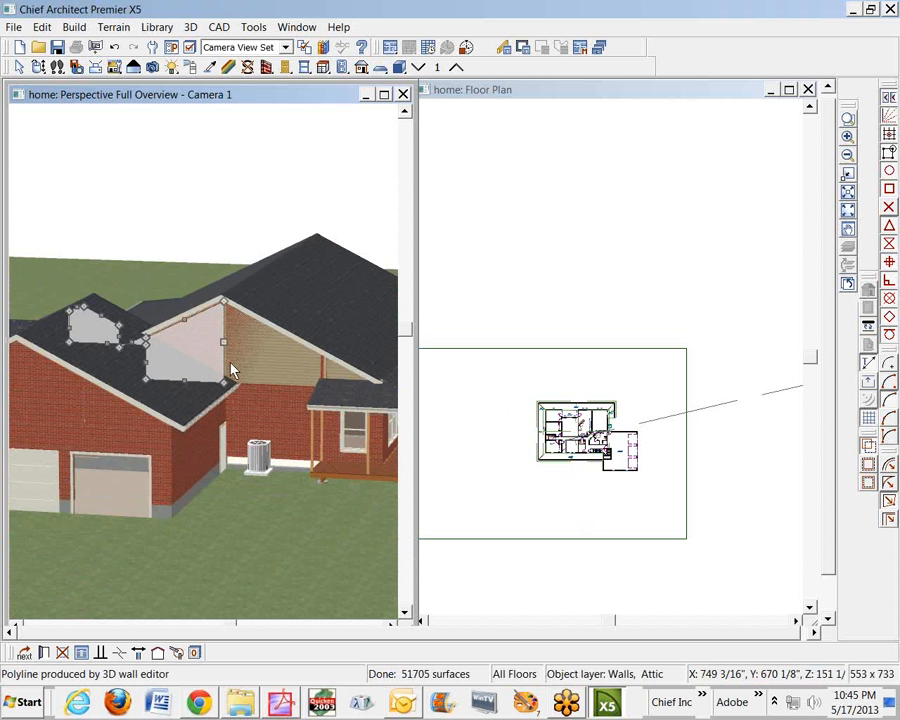
left_click(44, 652)
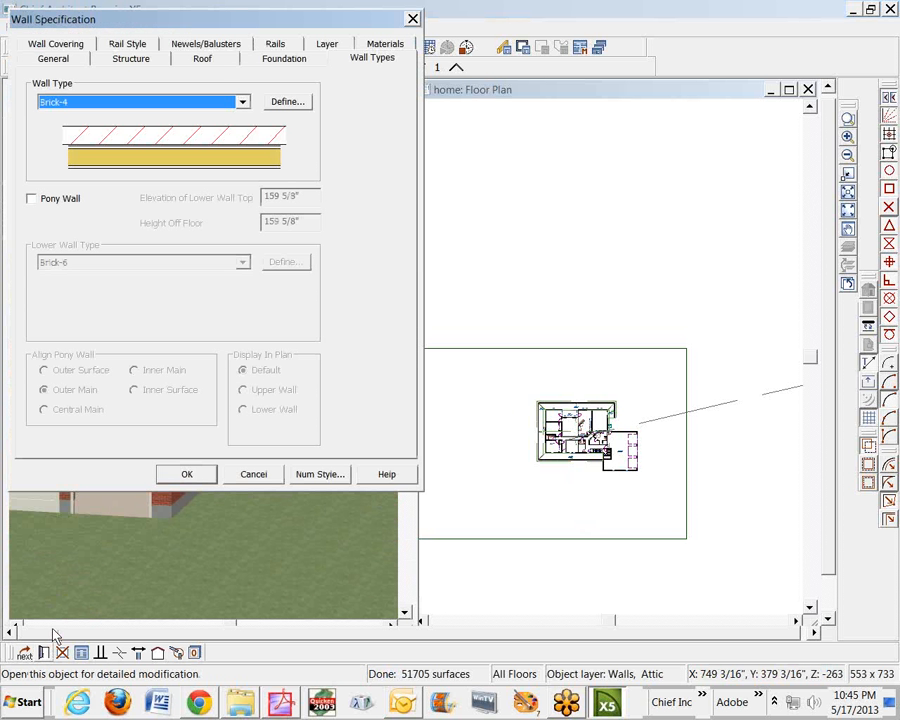
left_click(242, 104)
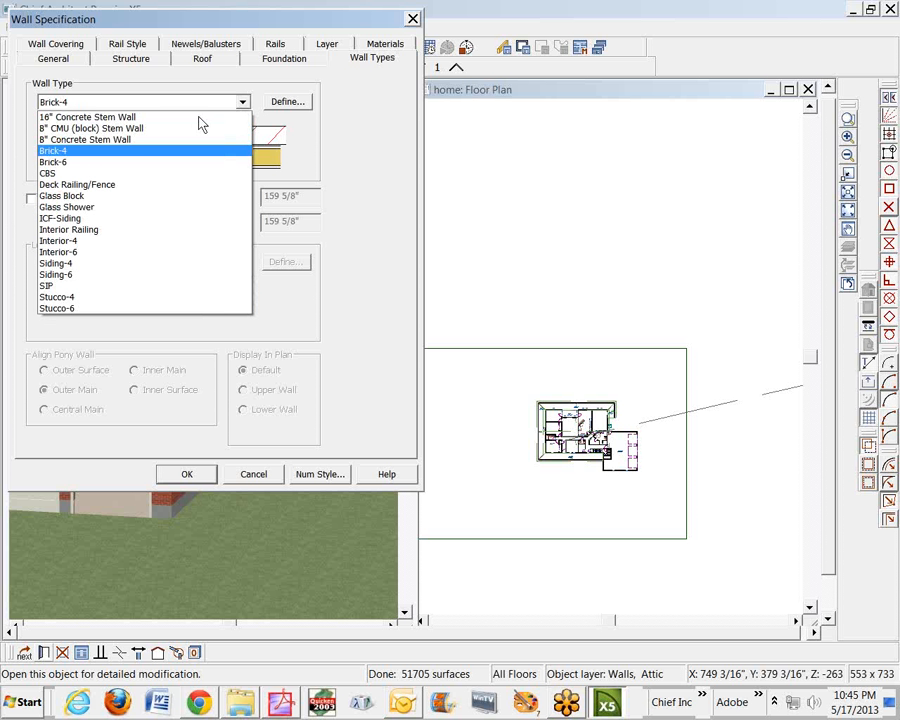
left_click(72, 264)
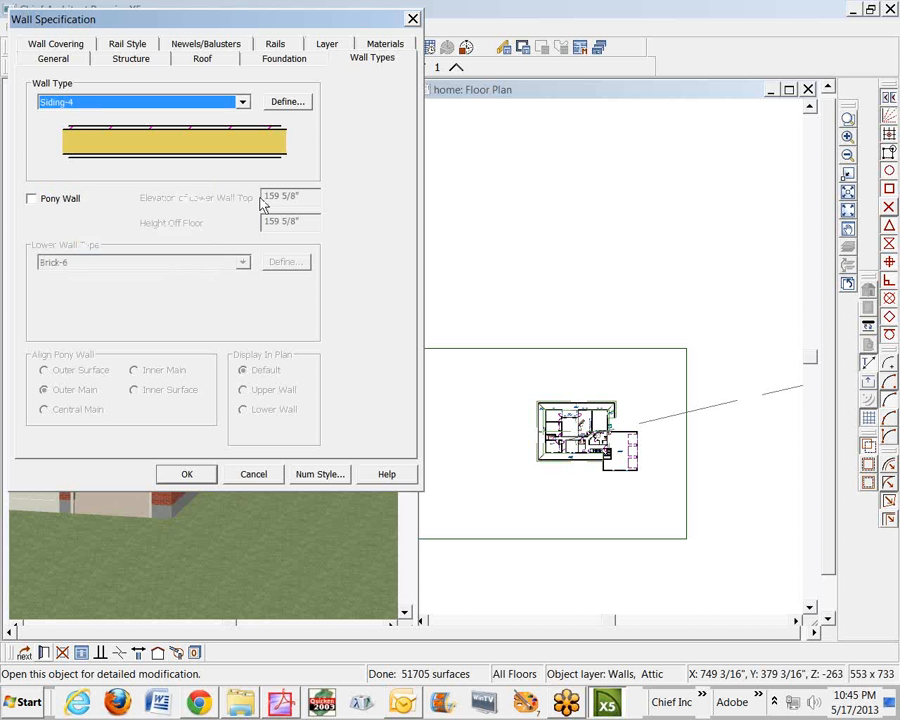
left_click(199, 480)
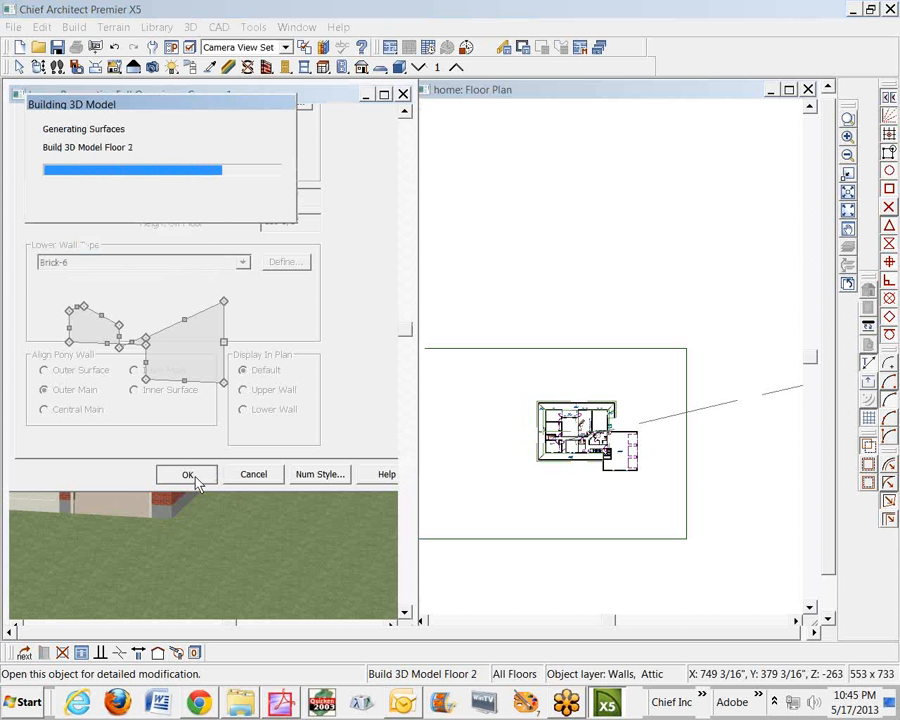
left_click(176, 652)
Change the wall type of the adjoining gable attic wall, between the garage roof and the porch roof, to Siding-4.
left_click(259, 352)
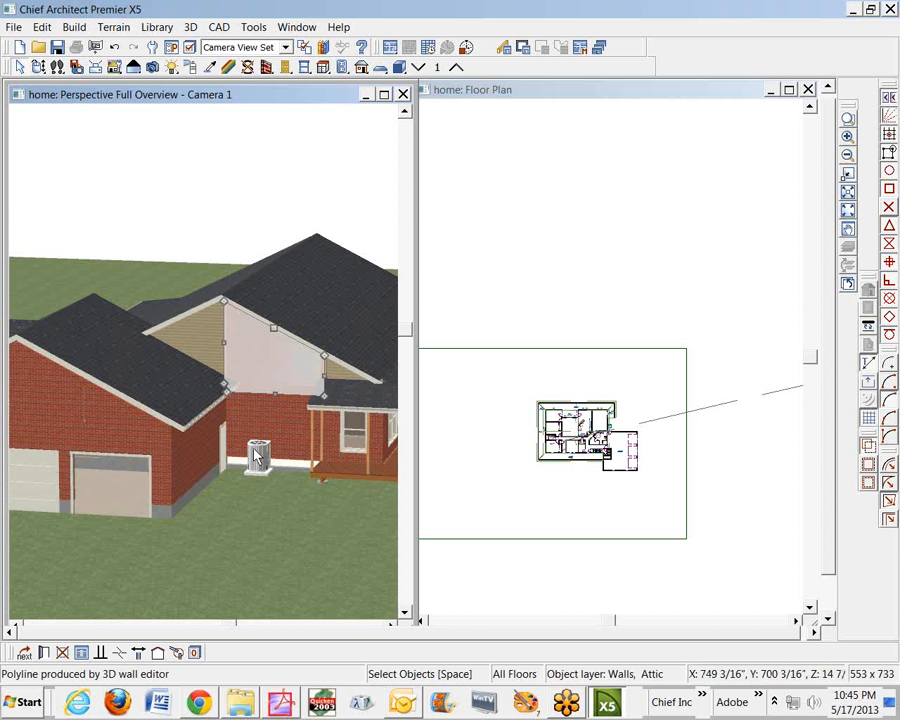
left_click(45, 655)
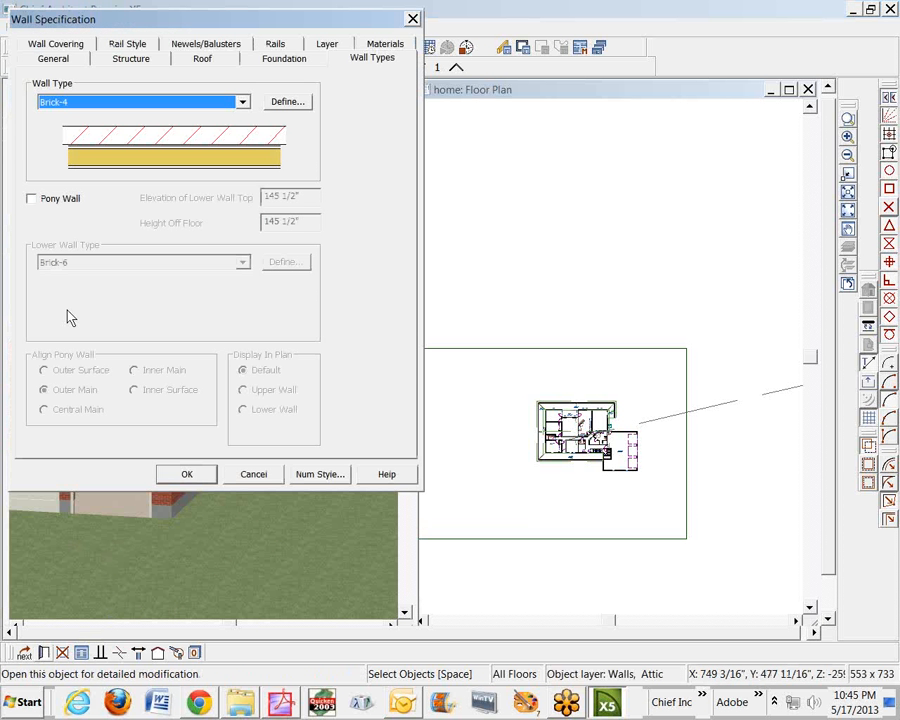
left_click(56, 62)
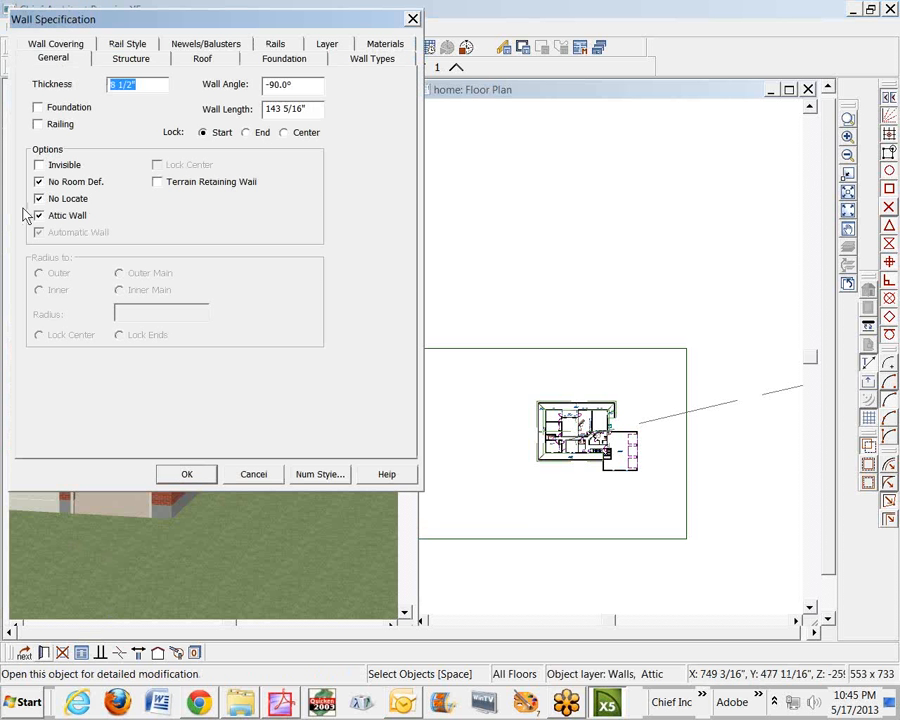
left_click(372, 60)
left_click(242, 103)
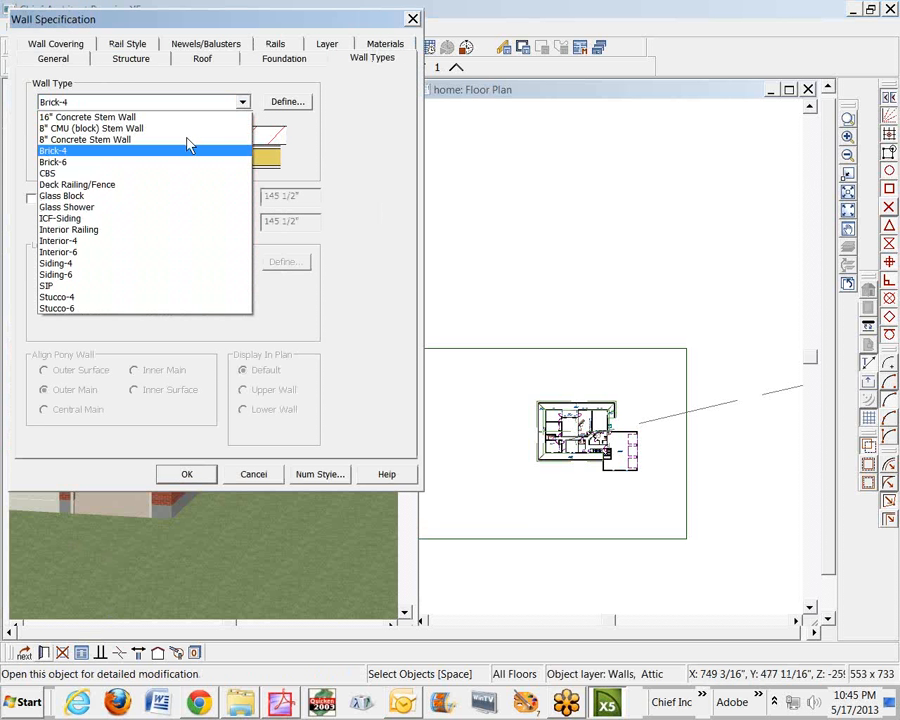
left_click(72, 264)
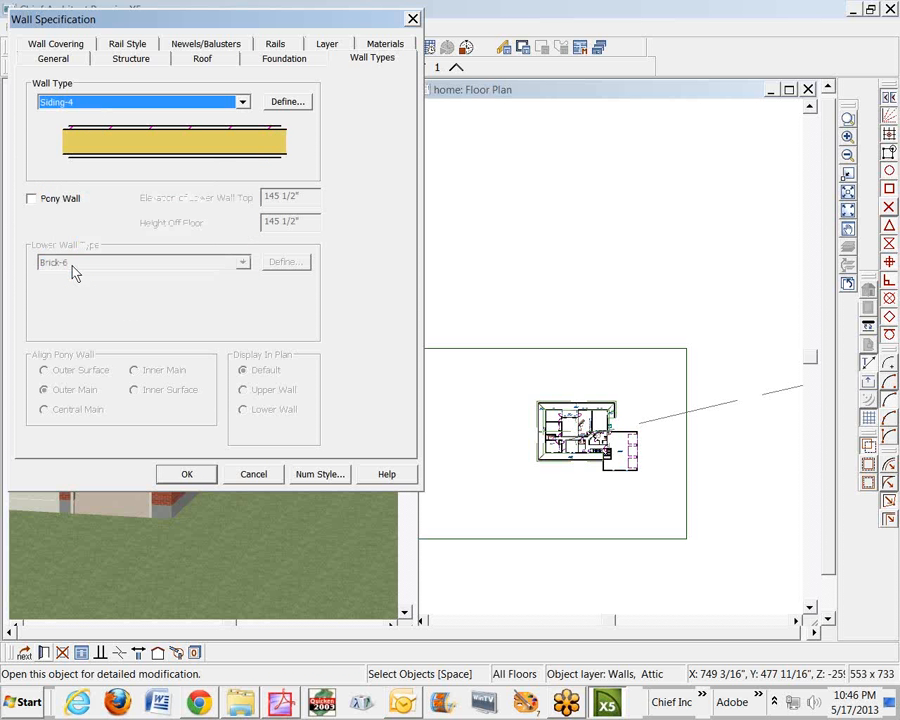
left_click(200, 477)
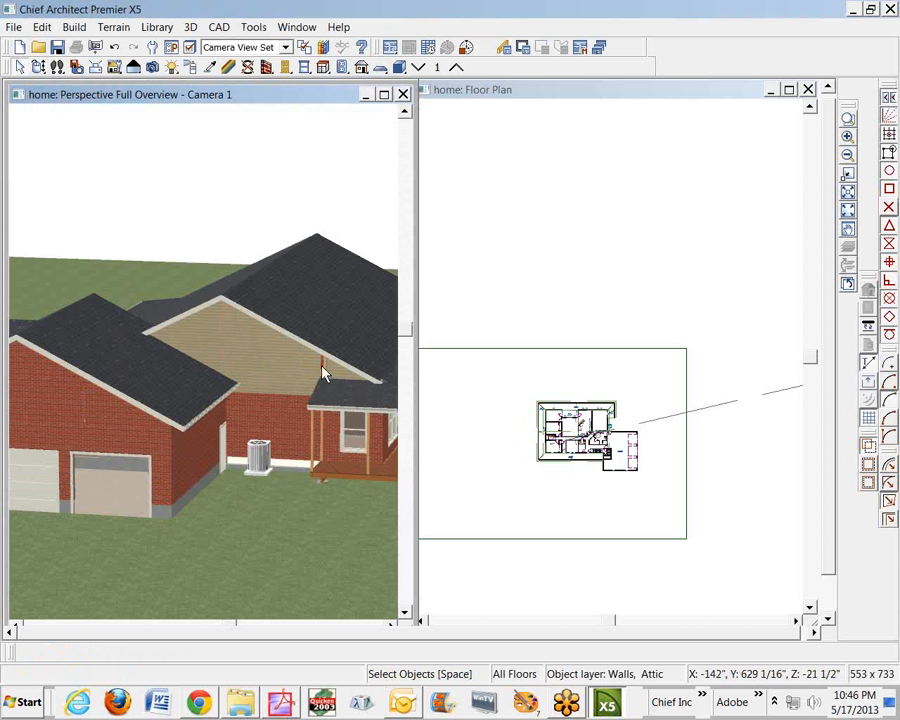
Set the narrow brick attic wall return above the porch roof to the Siding-4 wall type.
left_click(848, 118)
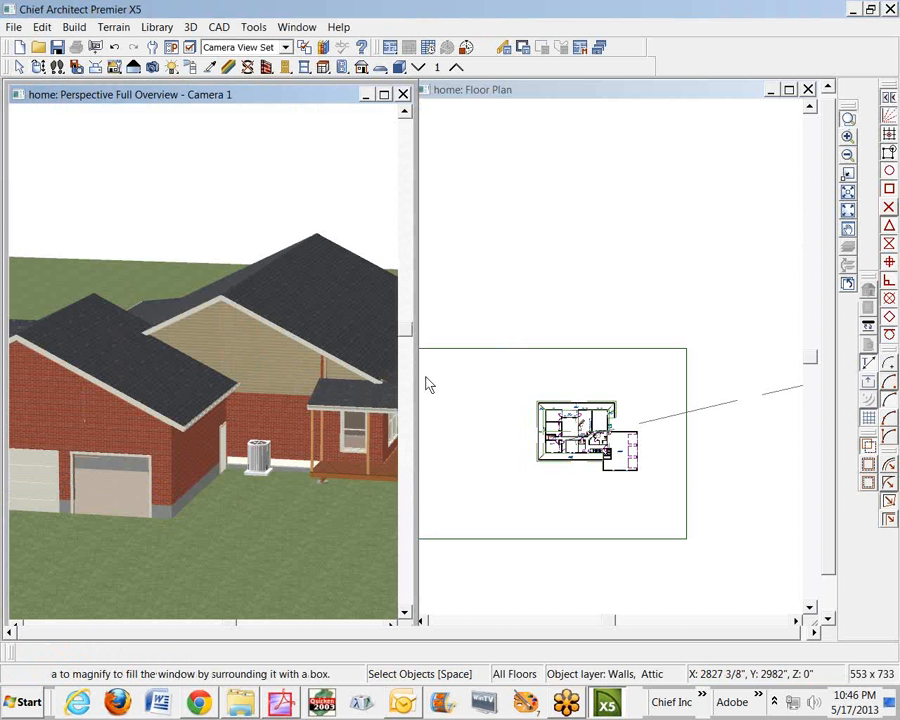
left_click_drag(290, 335, 380, 448)
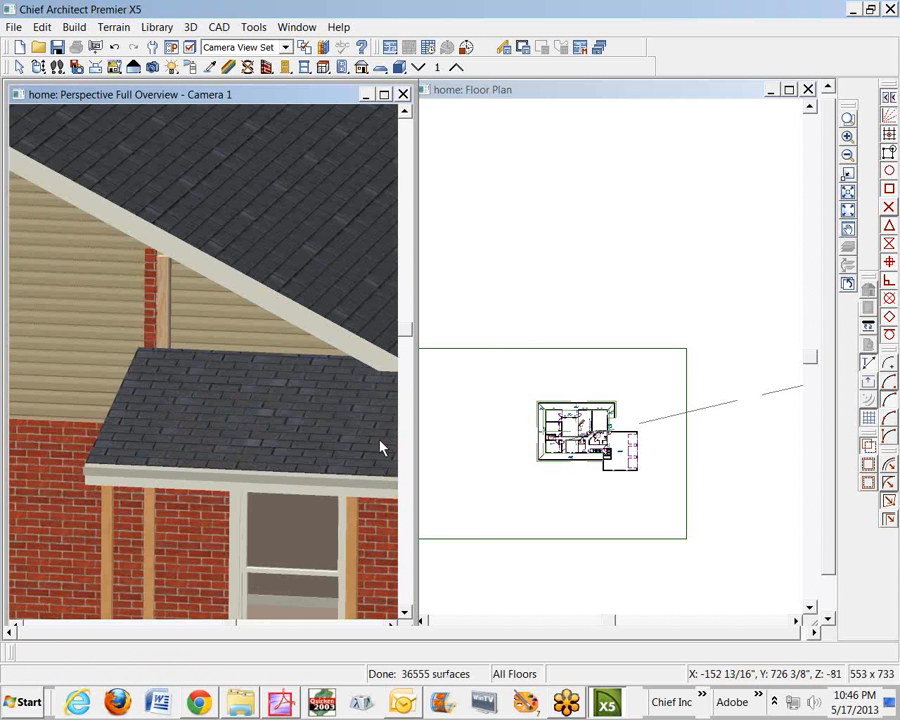
key("alt+space")
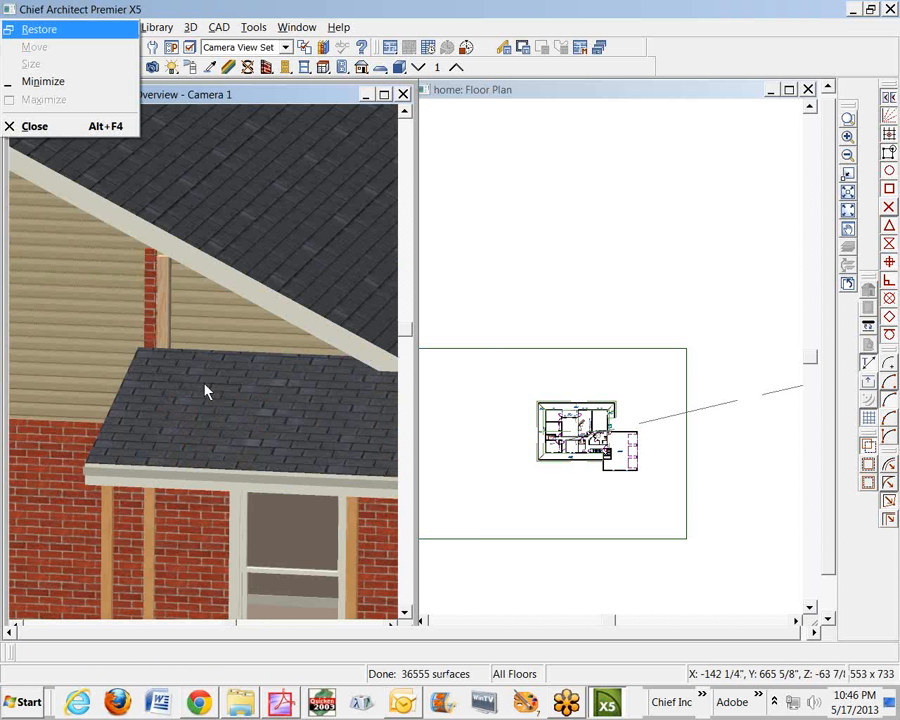
left_click(155, 323)
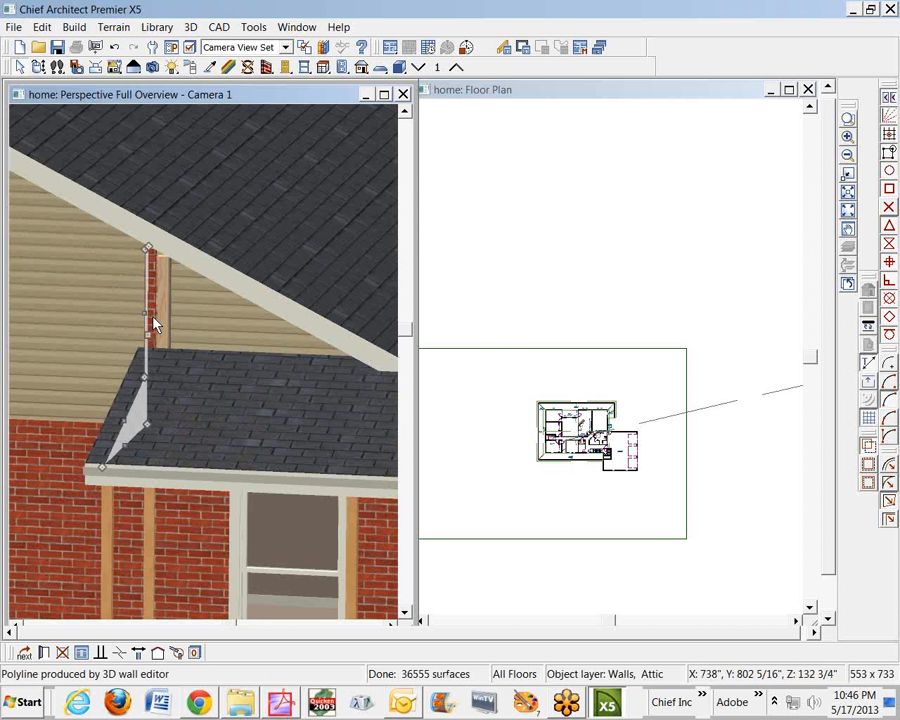
left_click(45, 654)
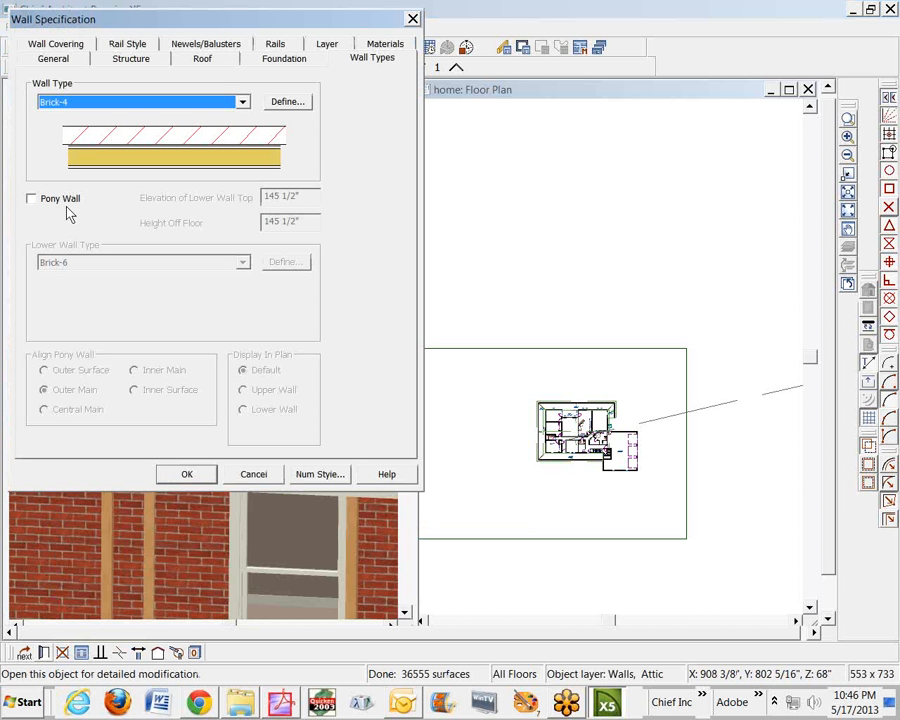
left_click(243, 102)
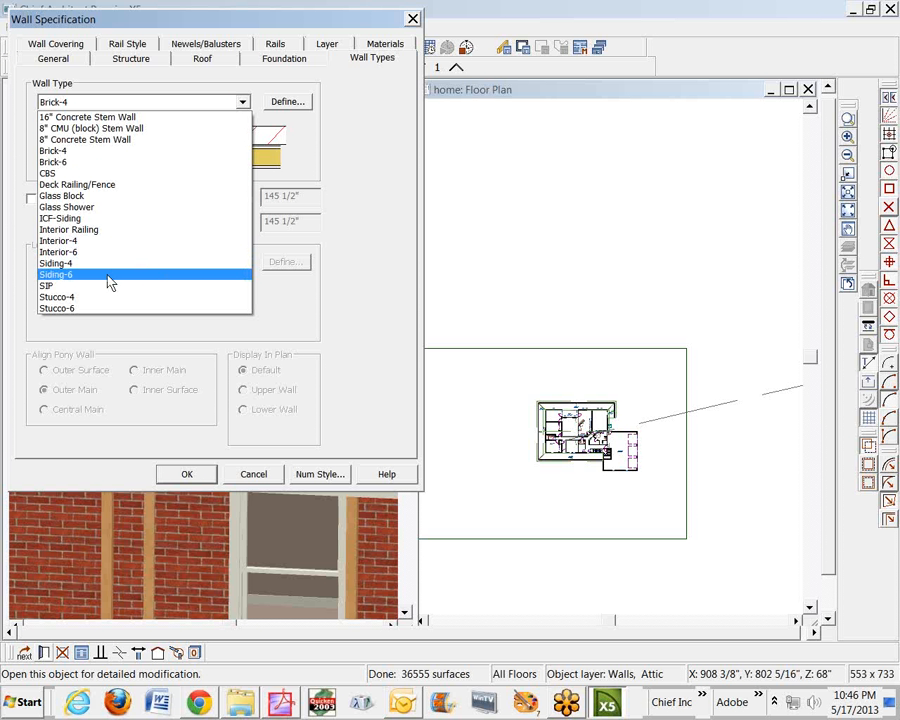
left_click(78, 264)
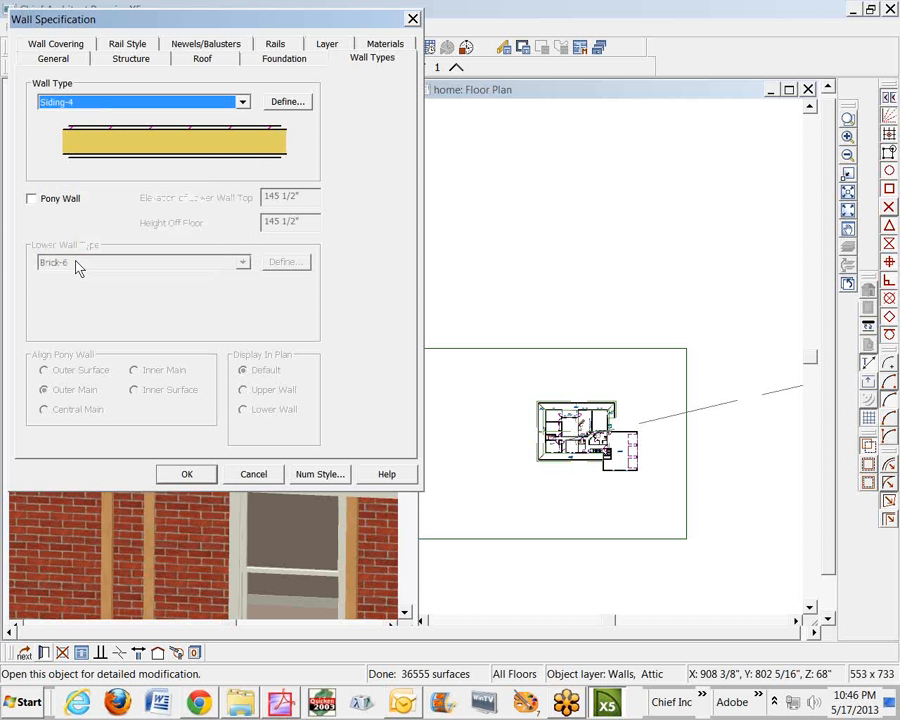
left_click(187, 476)
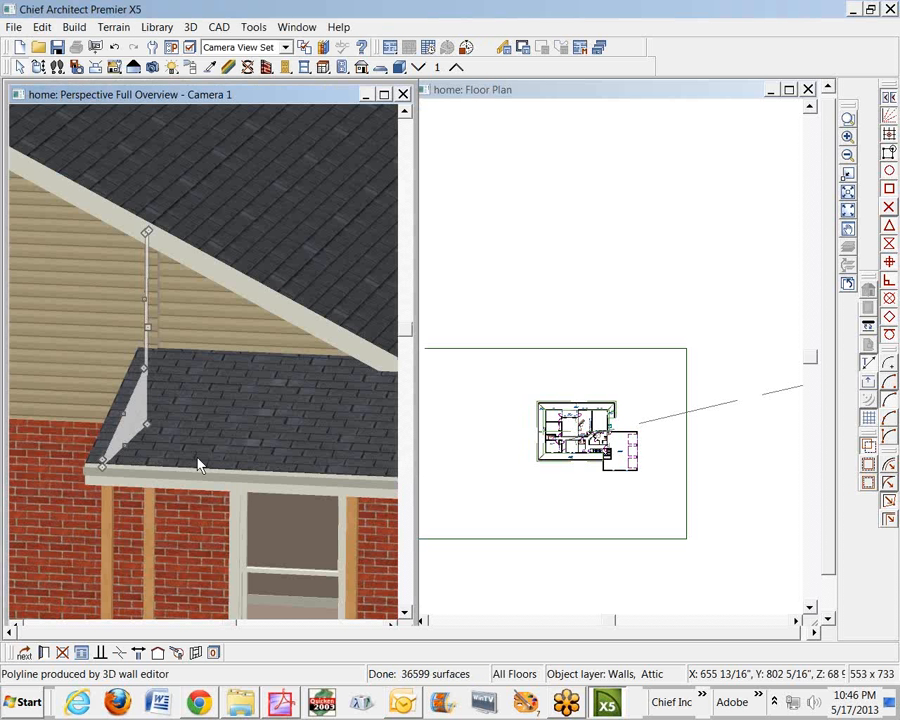
Lower the top edge of the narrow attic wall return from the gable overhang down to below the porch roof surface.
left_click(154, 318)
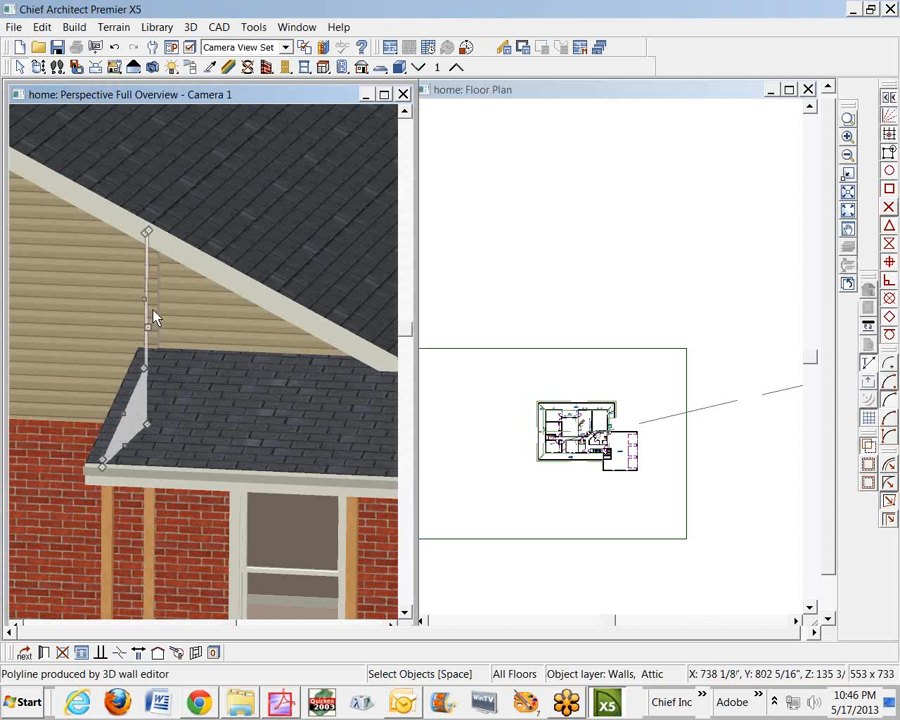
scroll(106, 298, "up", 2)
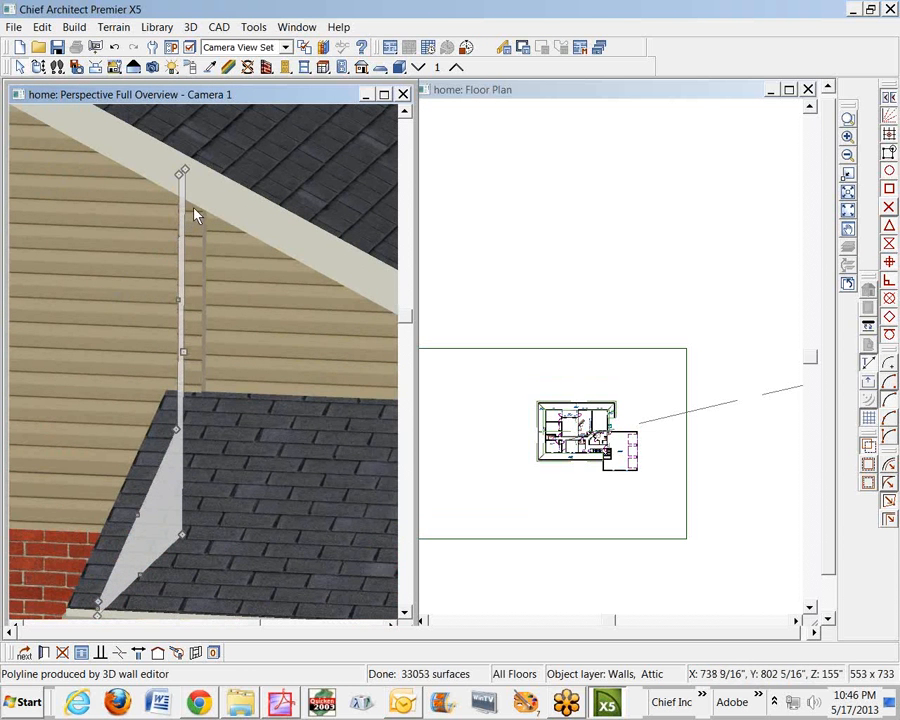
scroll(185, 192, "up", 3)
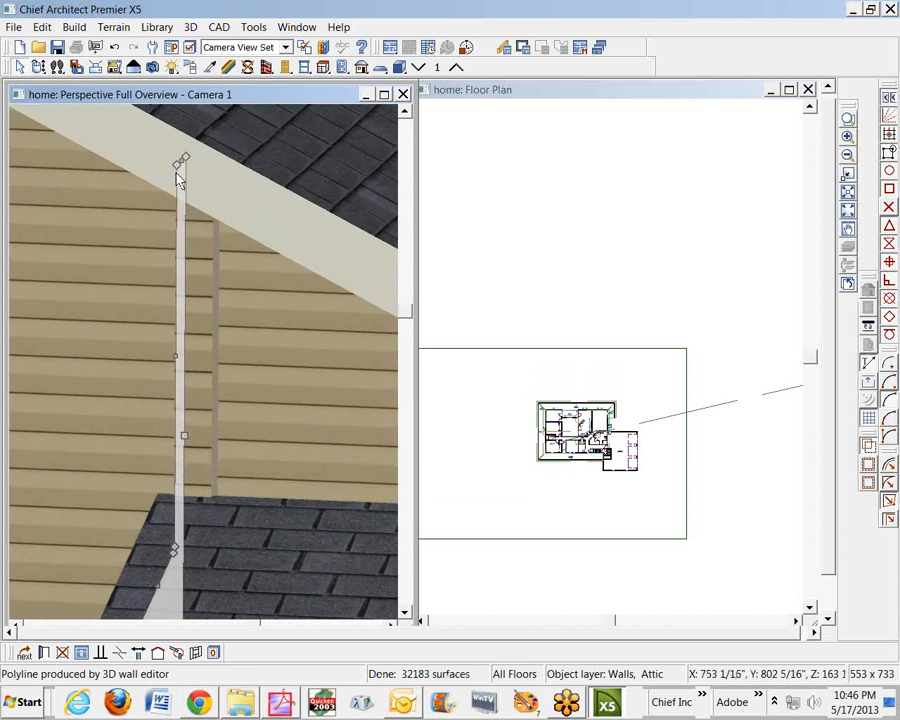
left_click_drag(181, 162, 186, 541)
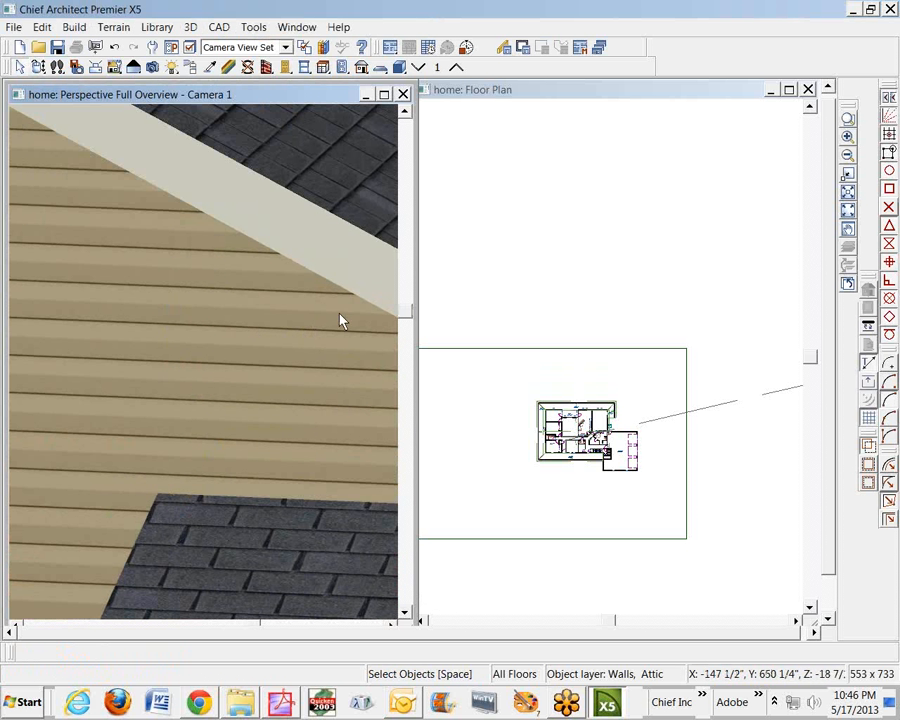
Examine the siding-finished house gable and the roof junction along its porch side from farther out.
scroll(340, 314, "down", 3)
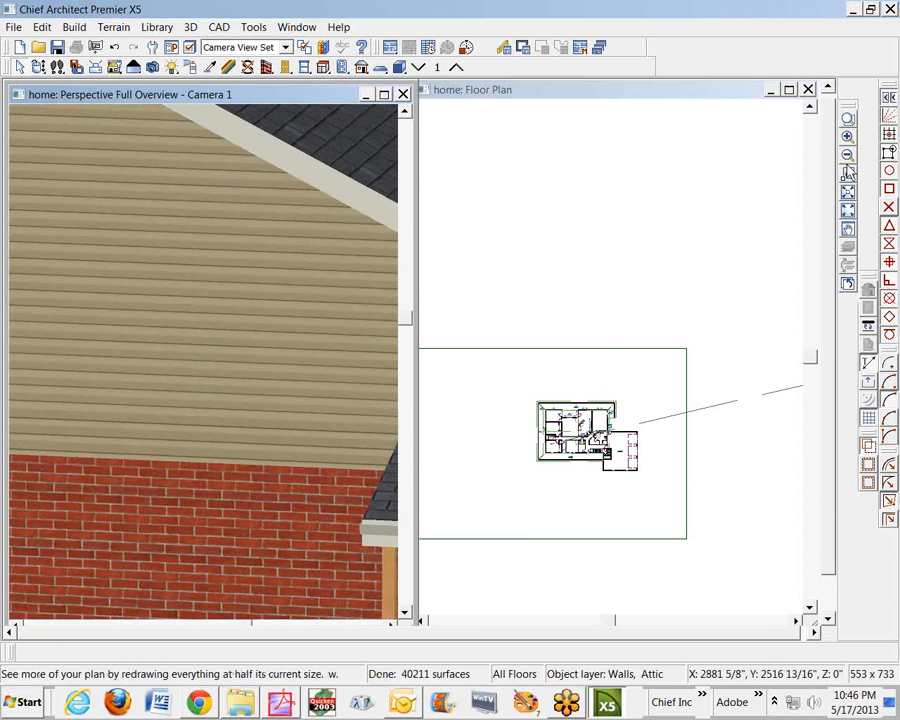
left_click(847, 157)
left_click(847, 157)
left_click(847, 157)
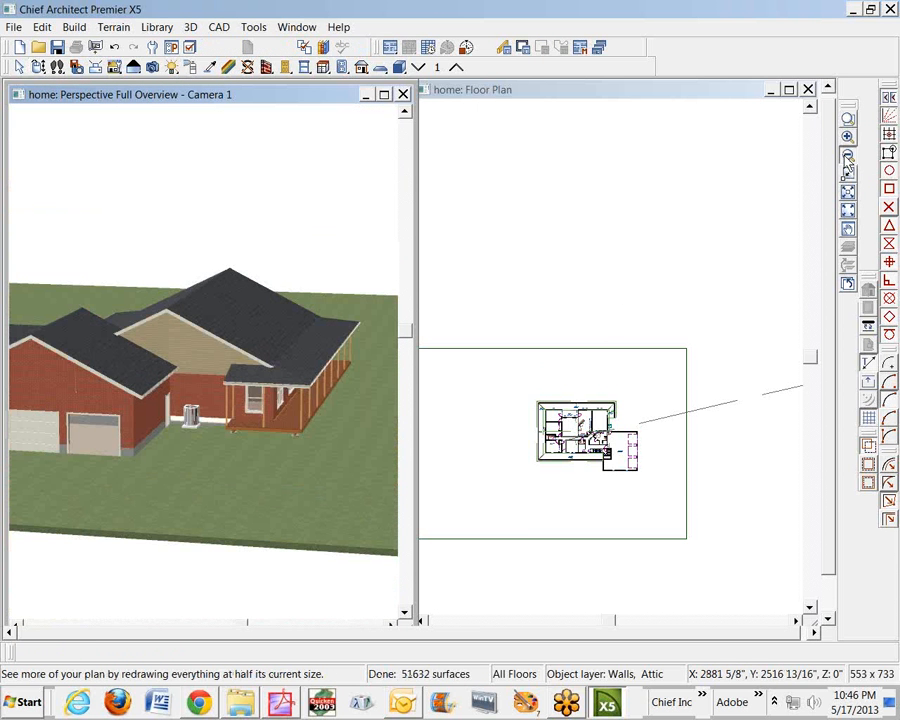
scroll(84, 422, "up", 5)
scroll(263, 420, "down", 5)
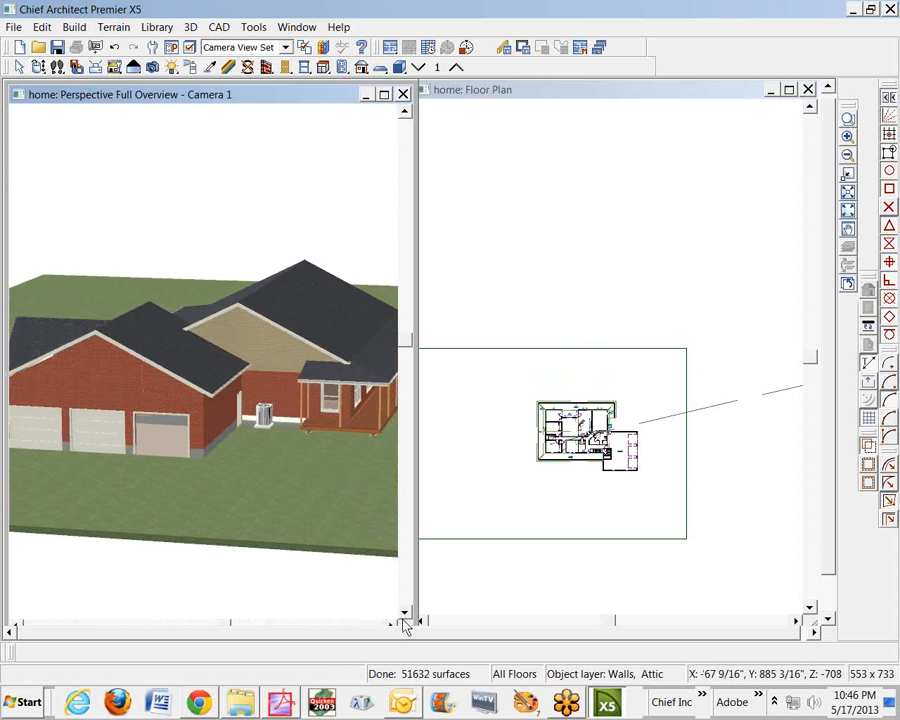
left_click(395, 627)
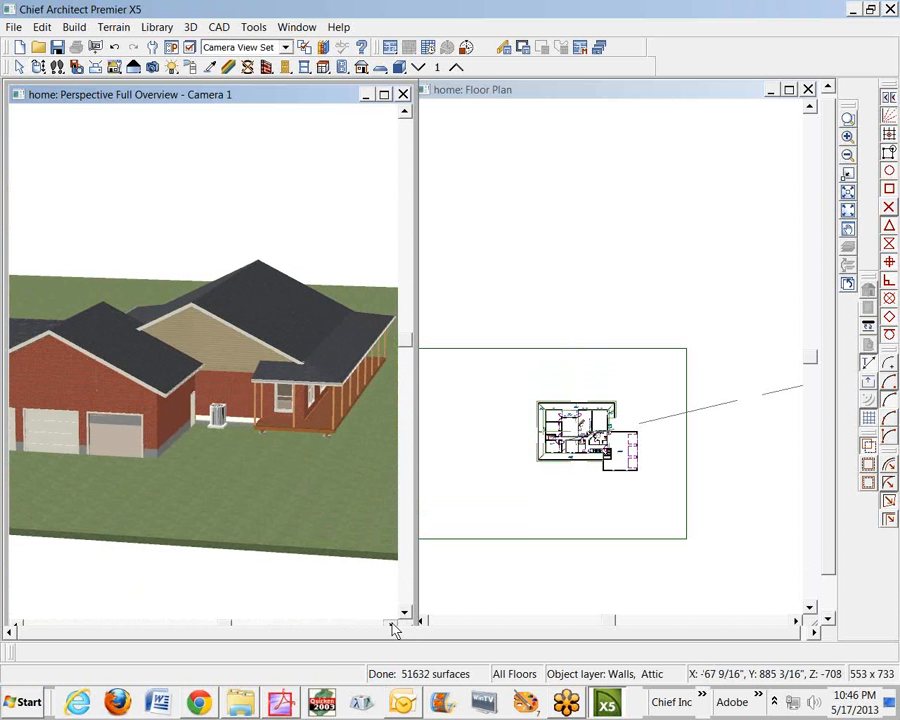
left_click(38, 68)
left_click_drag(210, 322, 185, 331)
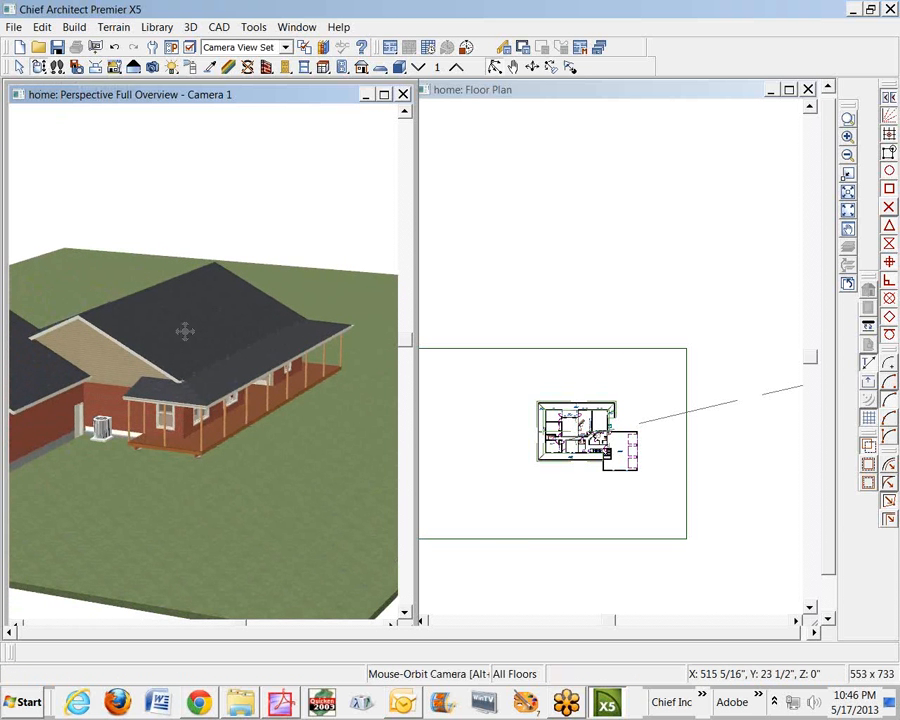
Add a break in the main roof plane's lower edge beside the gable overhang and stretch its corner down into the porch roof.
left_click(848, 120)
left_click_drag(160, 372, 203, 400)
key("space")
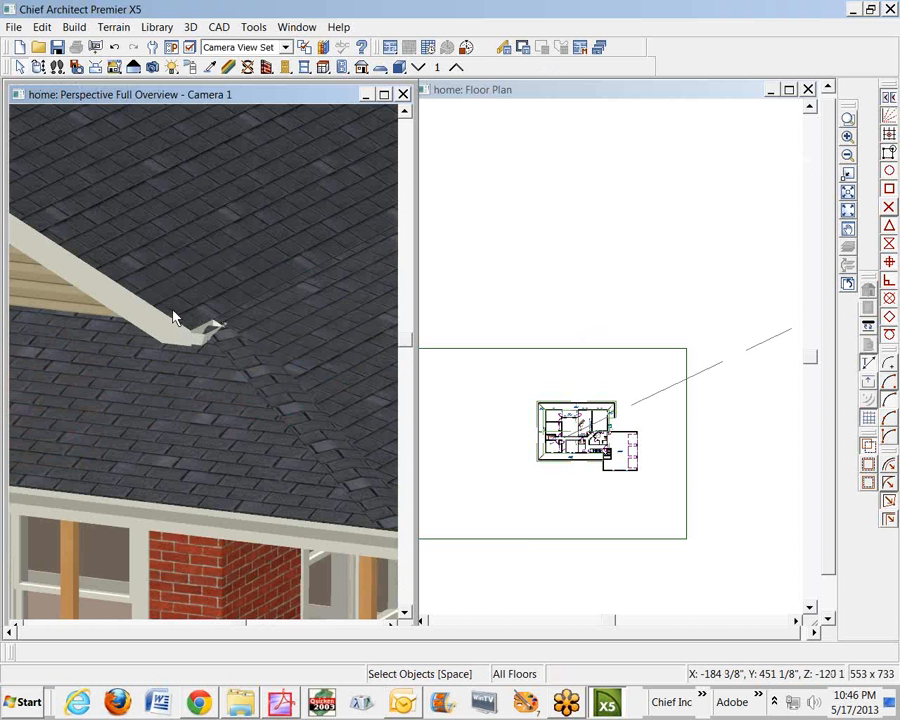
scroll(177, 310, "up", 3)
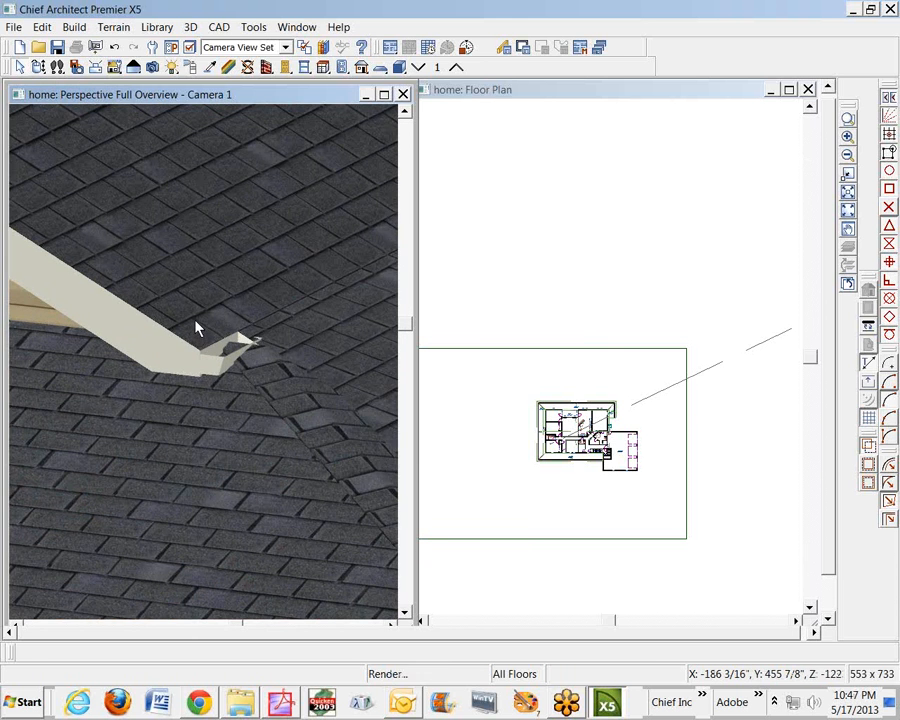
left_click(206, 332)
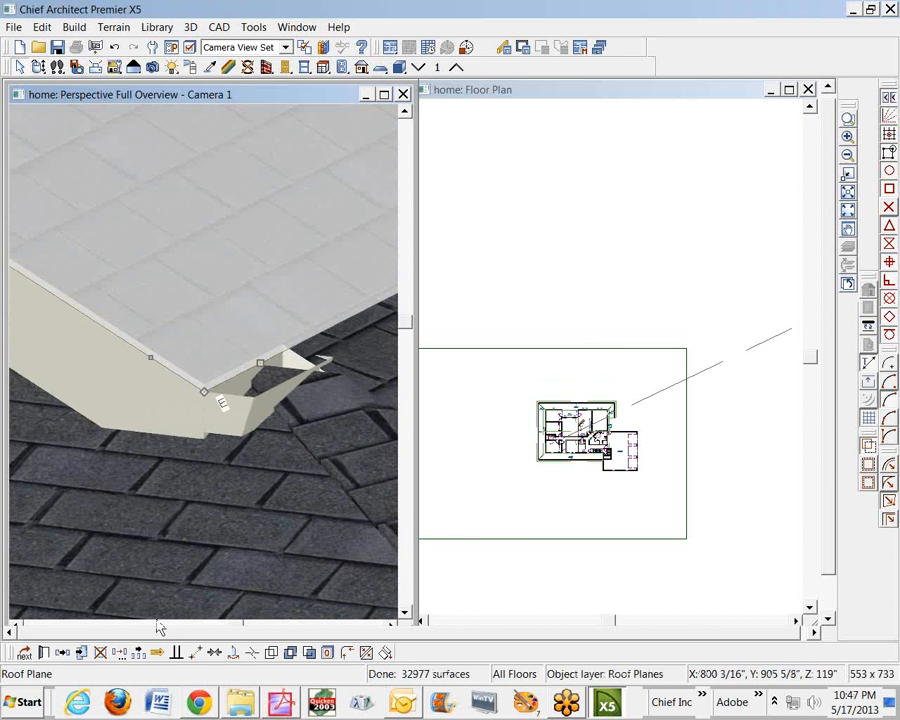
left_click(252, 652)
left_click(287, 350)
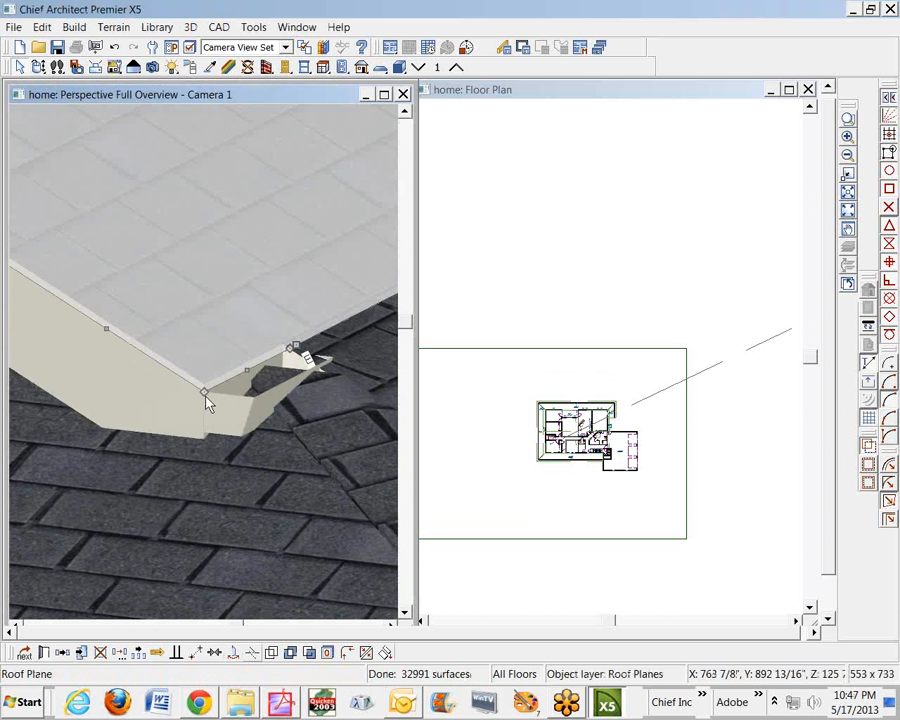
left_click_drag(205, 392, 375, 494)
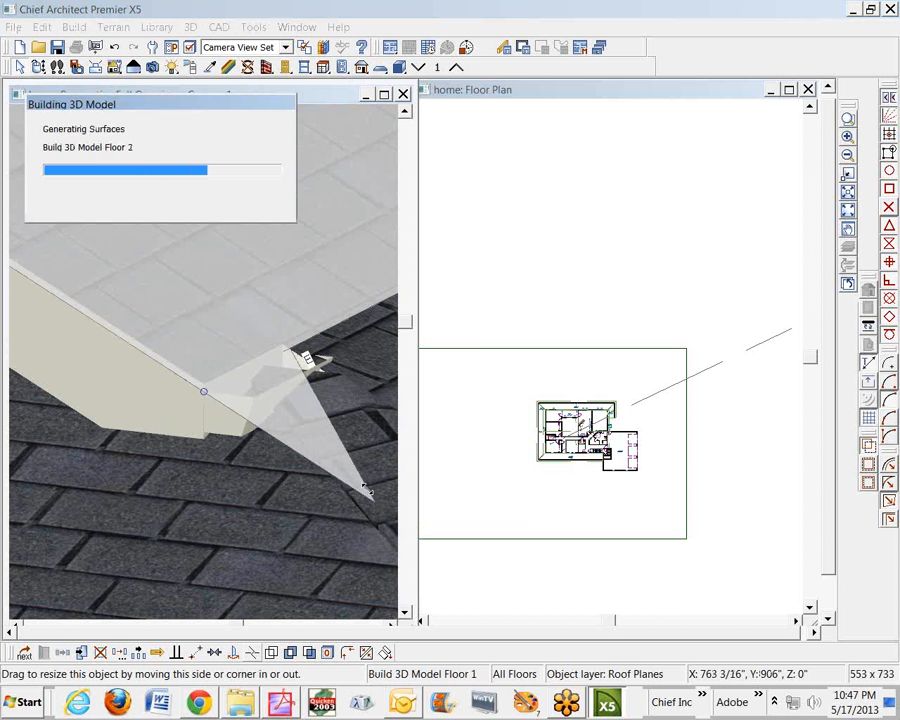
key("Escape")
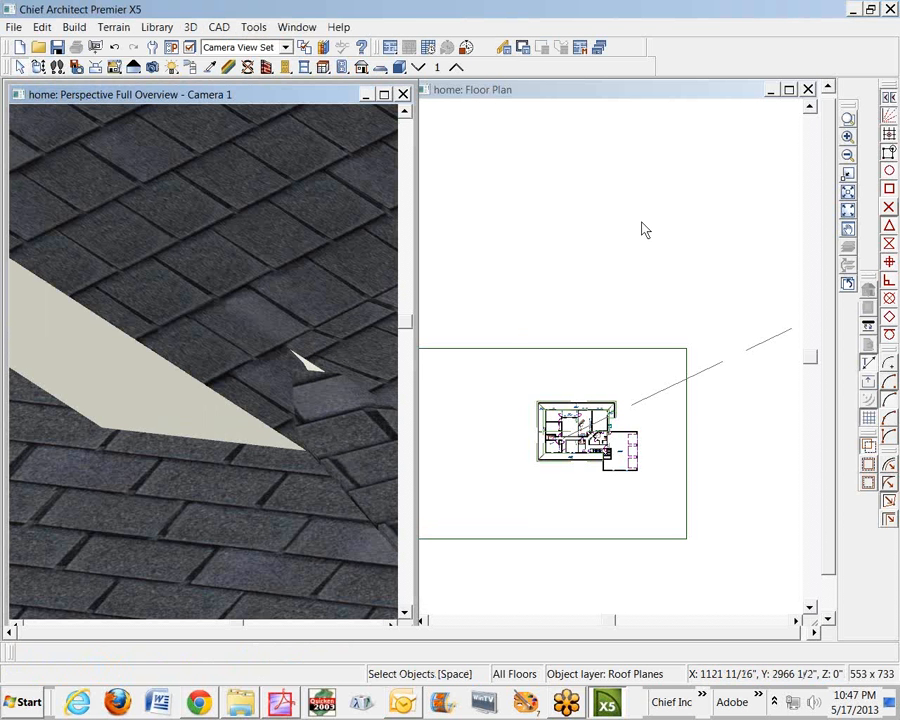
Change the wall type of the brick wall section in the garage gable, above the three garage doors, to Siding-4.
left_click(845, 160)
left_click(845, 160)
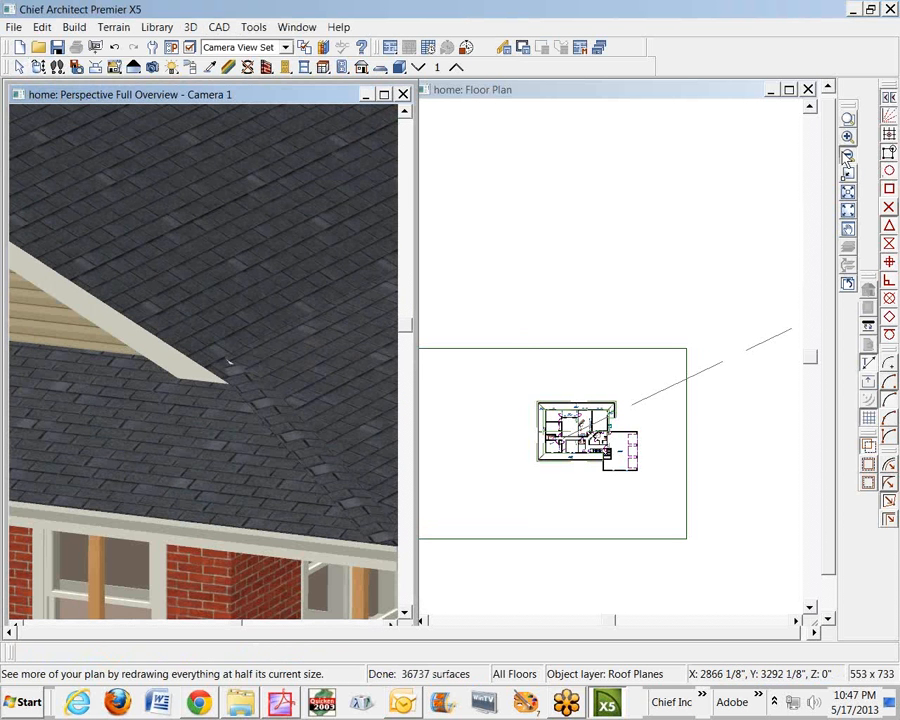
left_click(845, 160)
left_click(845, 157)
left_click(845, 157)
left_click(845, 157)
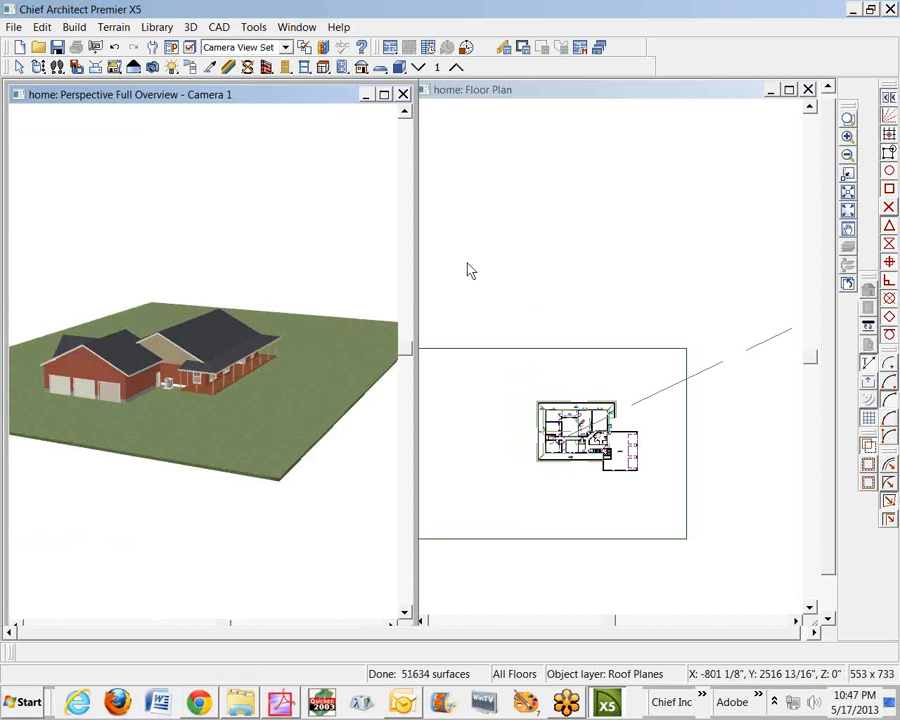
left_click(847, 117)
left_click_drag(44, 322, 139, 414)
left_click(197, 356)
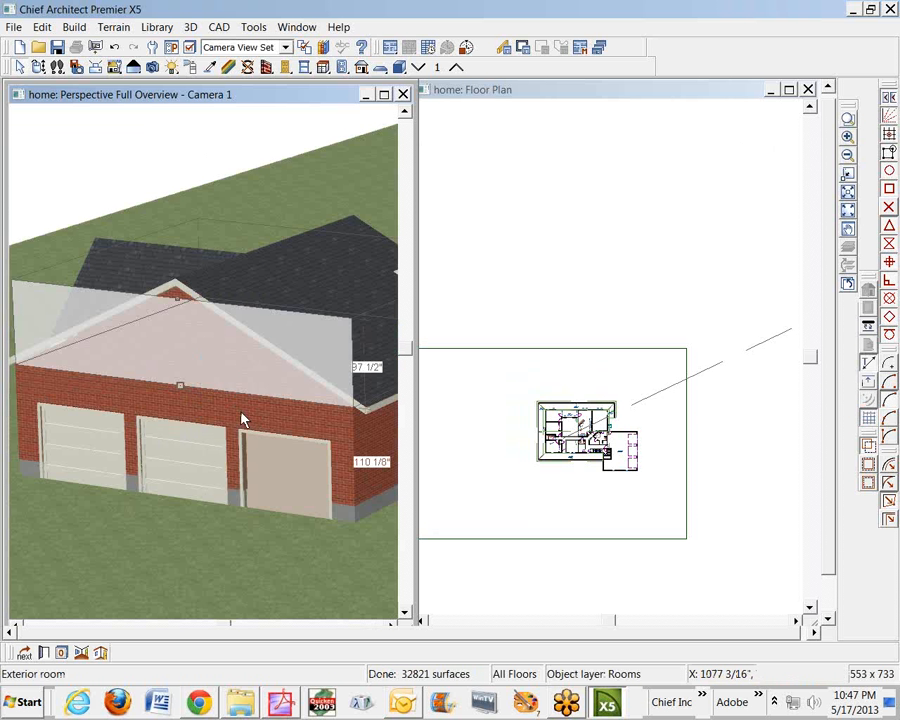
key("Tab")
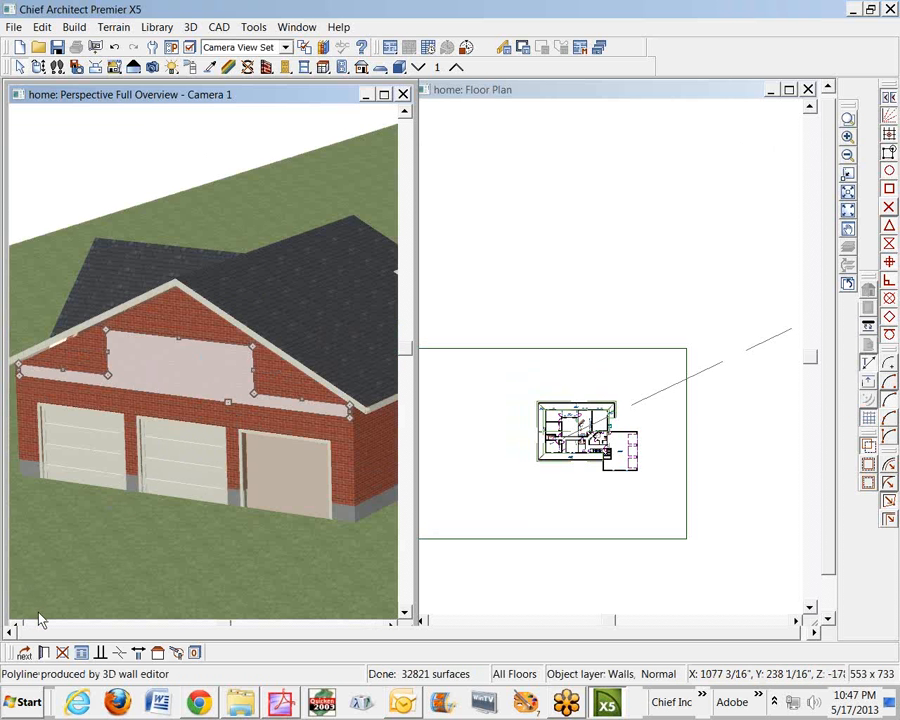
left_click(45, 654)
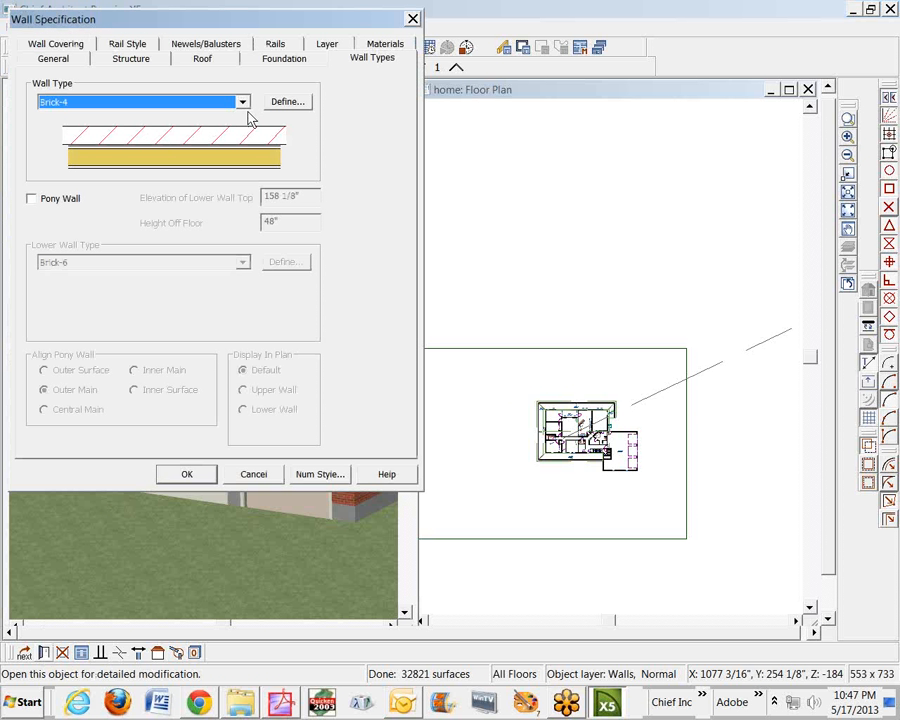
left_click(246, 103)
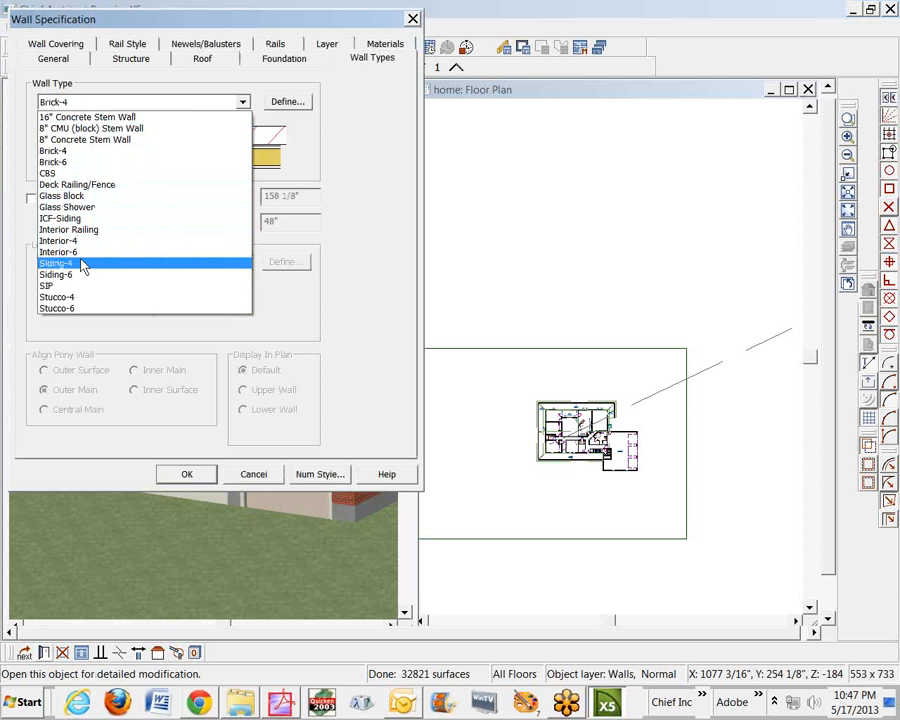
left_click(84, 264)
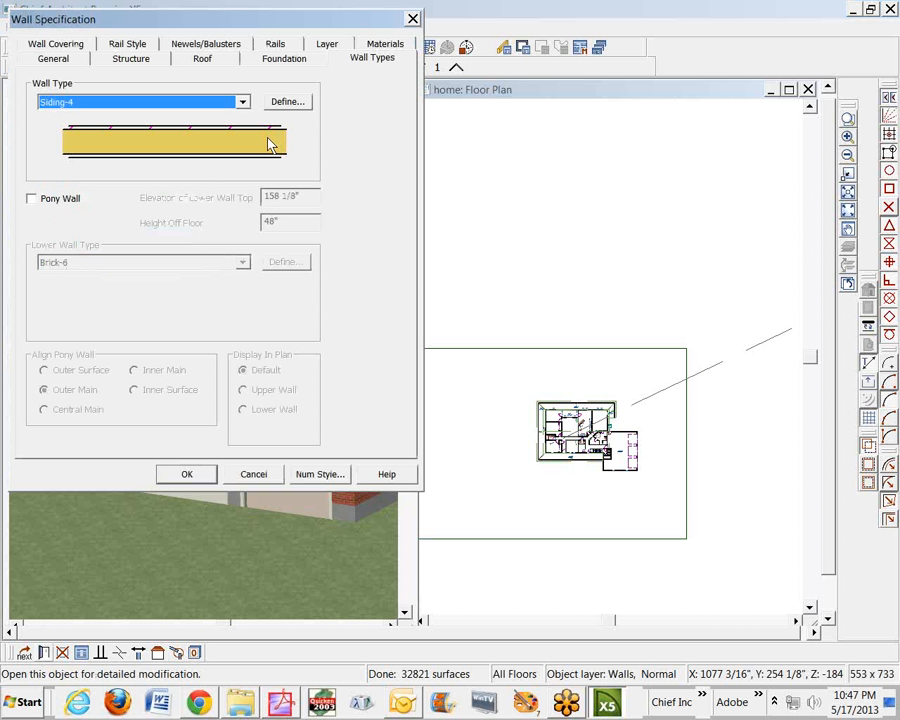
left_click(187, 476)
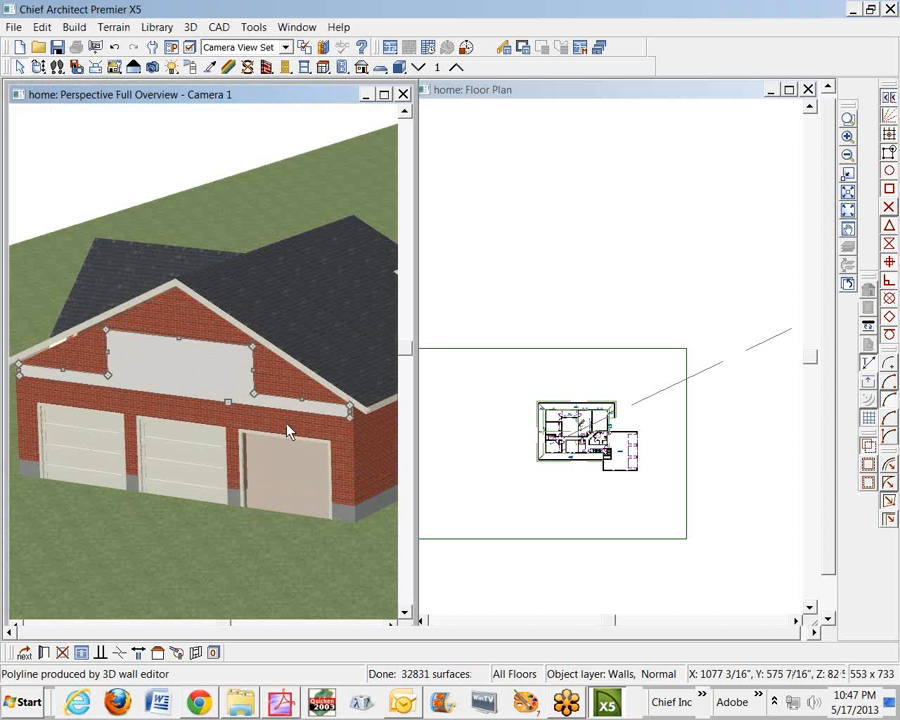
Set the remaining brick attic wall around that section of the garage gable to the Siding-4 wall type.
key("Escape")
left_click(265, 392)
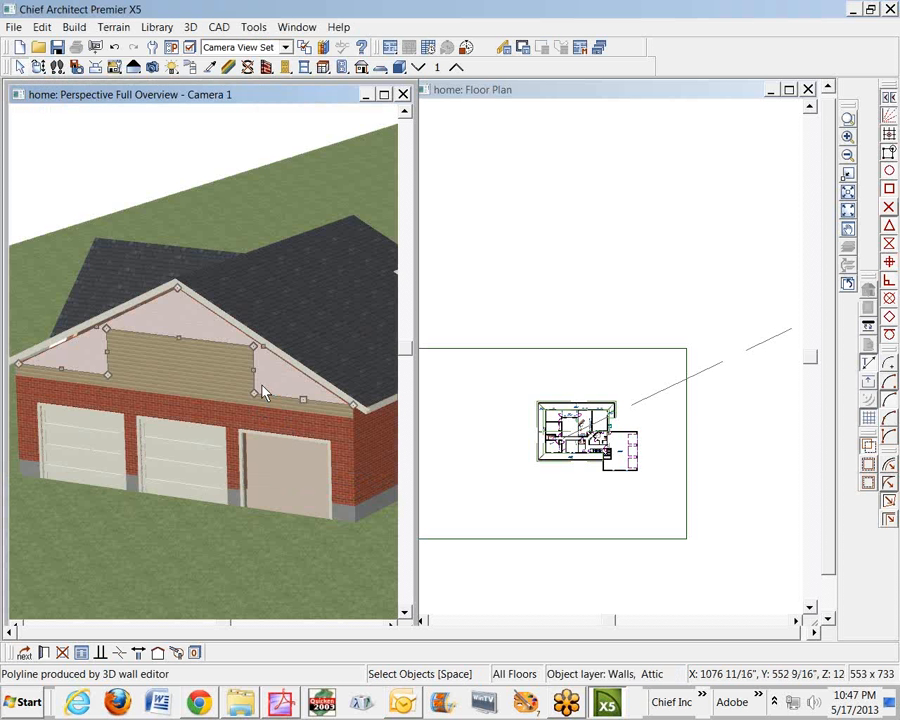
left_click(44, 652)
left_click(242, 104)
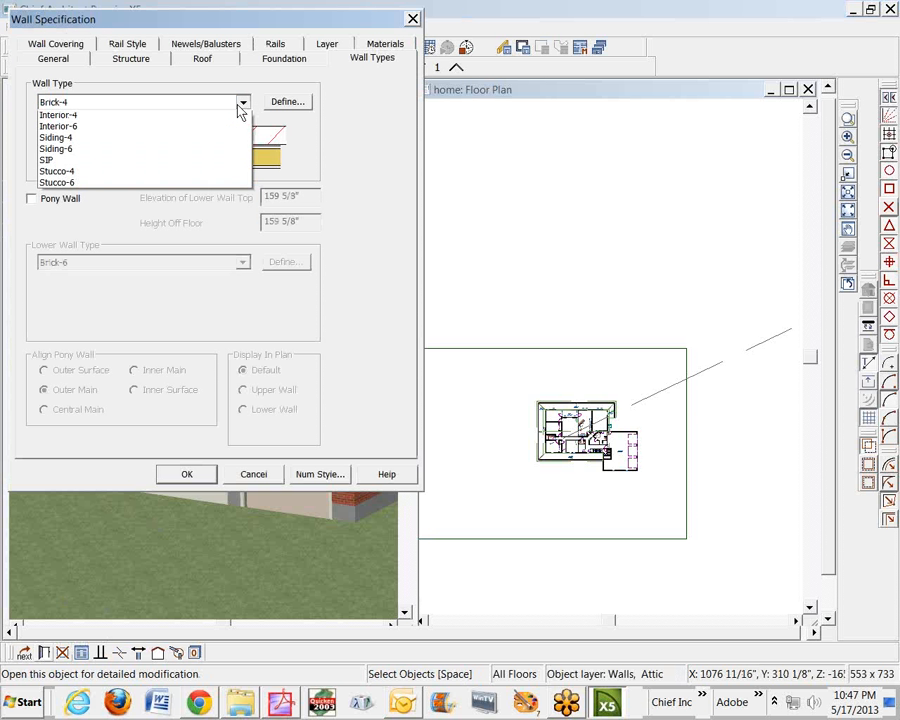
left_click(116, 264)
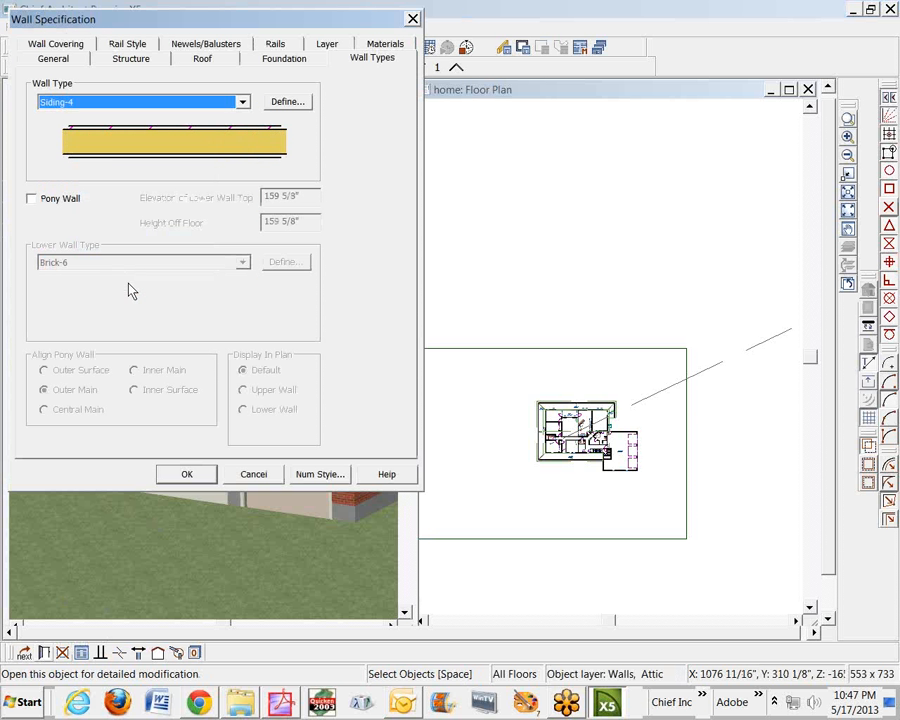
left_click(187, 474)
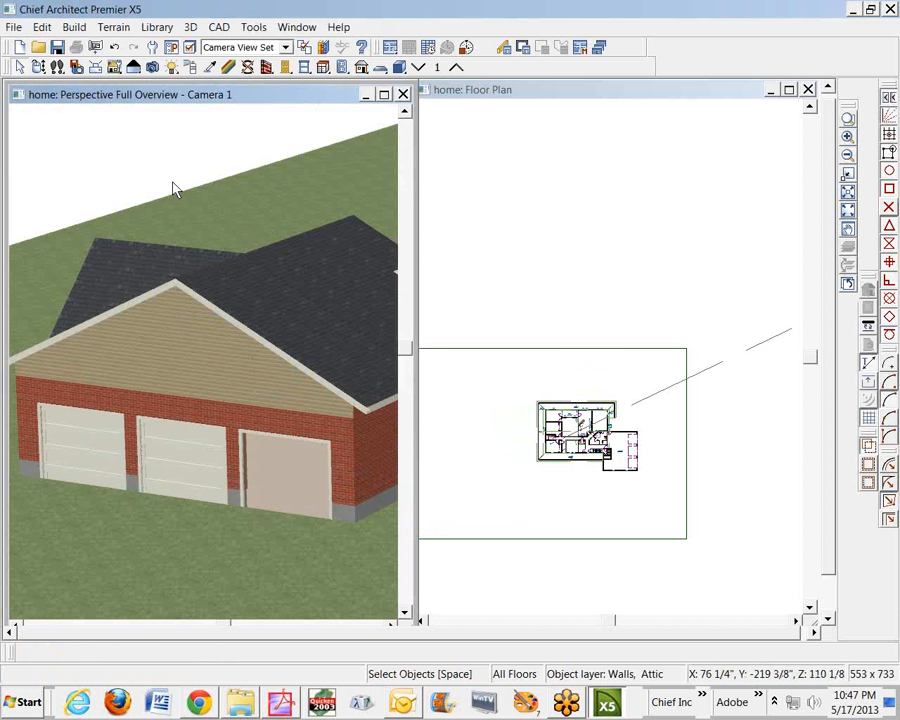
Examine the front of the house and garage, and compare it with the front elevation in the Todd Homes Country Ranch PDF in Adobe Acrobat.
left_click(44, 70)
left_click_drag(200, 285, 190, 384)
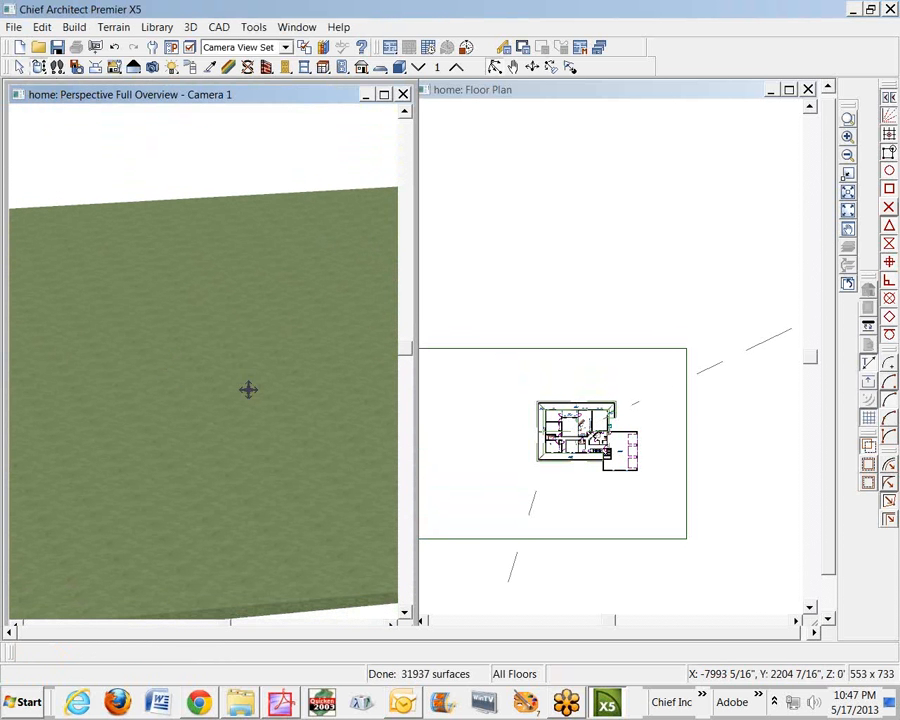
left_click(846, 224)
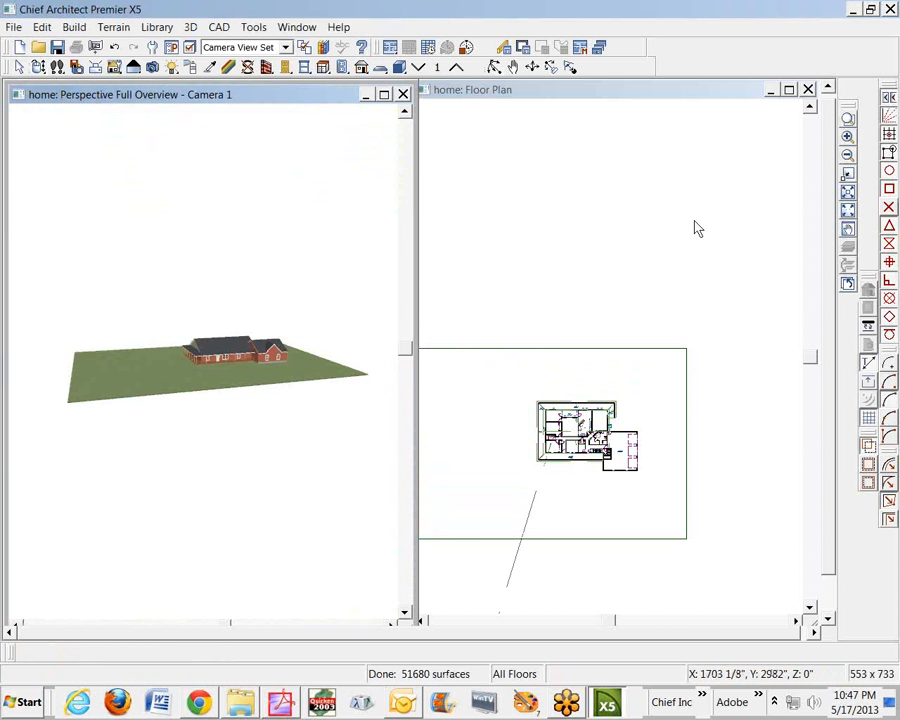
left_click(847, 127)
left_click_drag(211, 321, 313, 408)
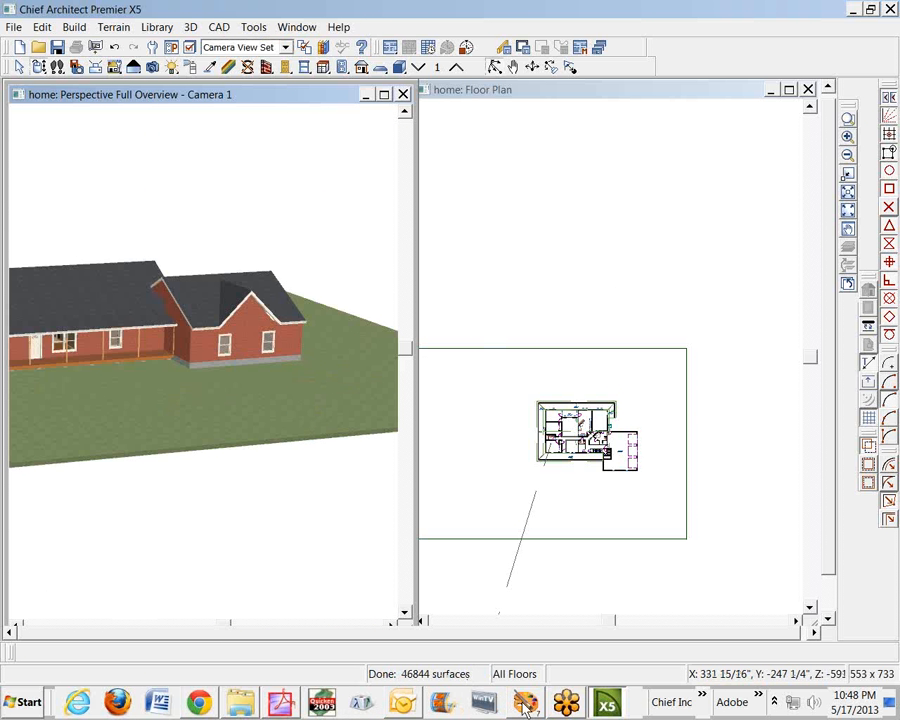
left_click(281, 703)
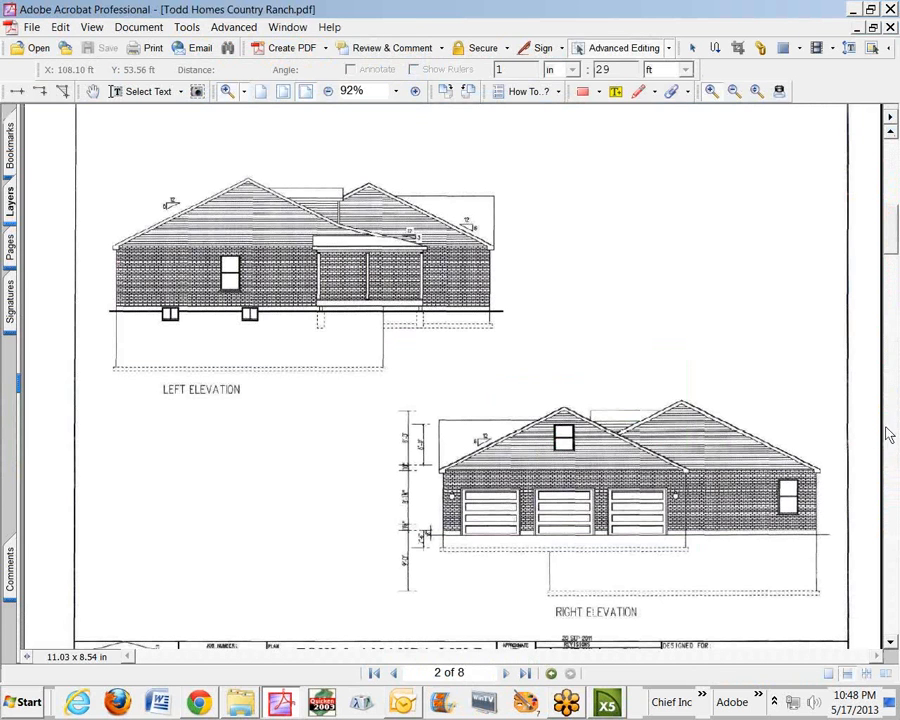
left_click_drag(893, 230, 892, 163)
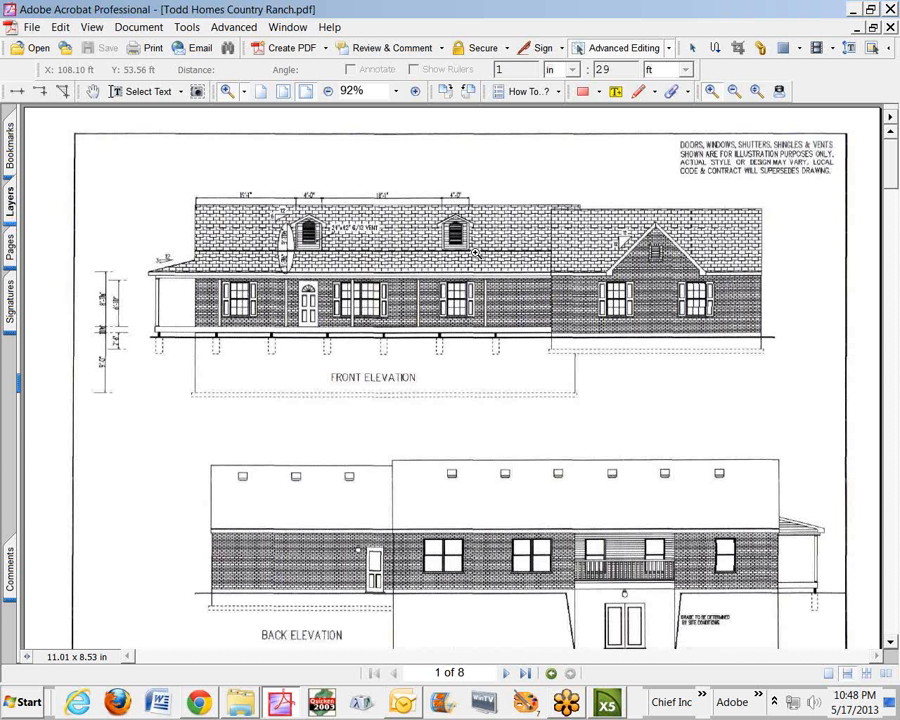
Switch back to Chief Architect and set the brick wall section in the garage gable beside the porch roof to the Siding-4 wall type.
left_click(856, 10)
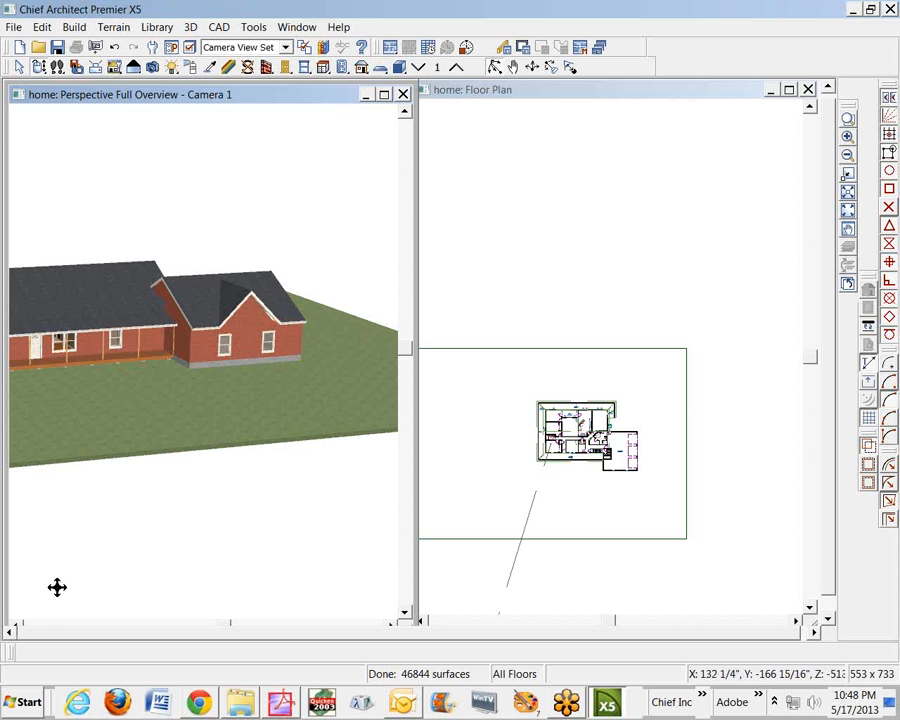
left_click(16, 622)
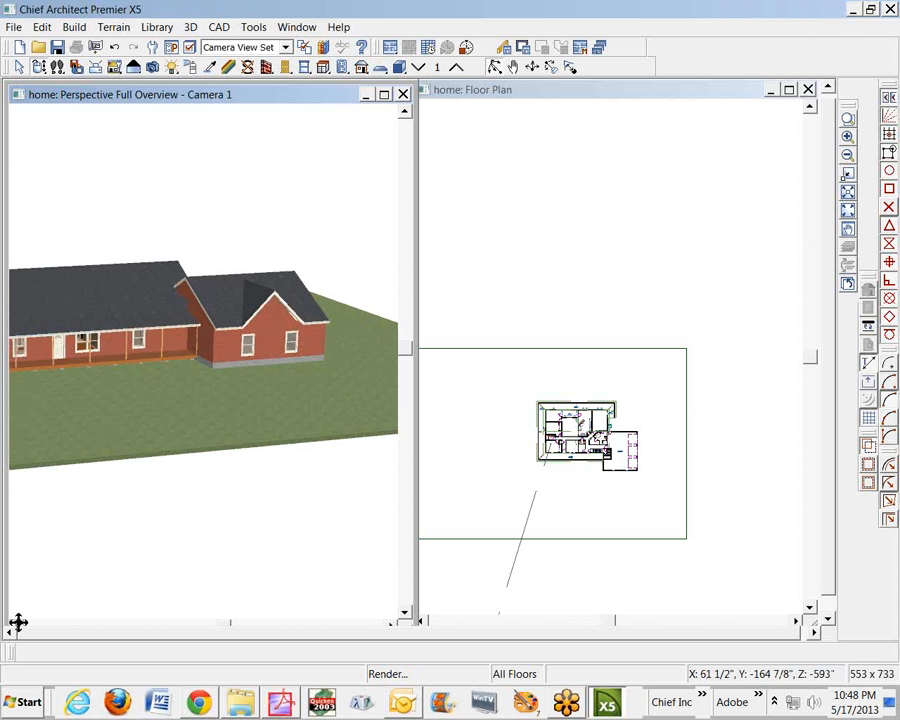
scroll(243, 322, "up", 3)
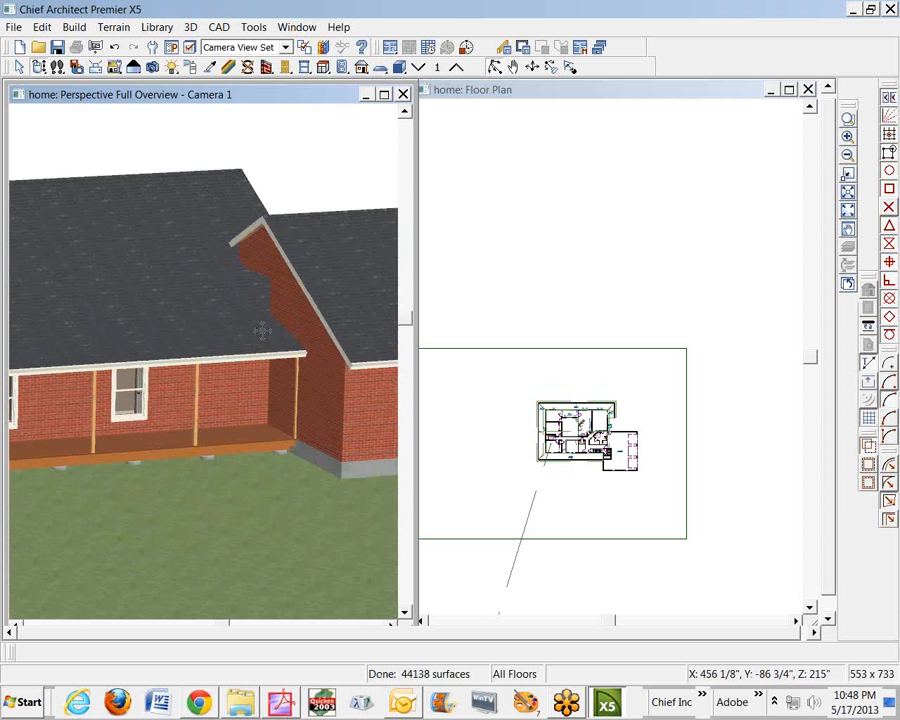
left_click(295, 310)
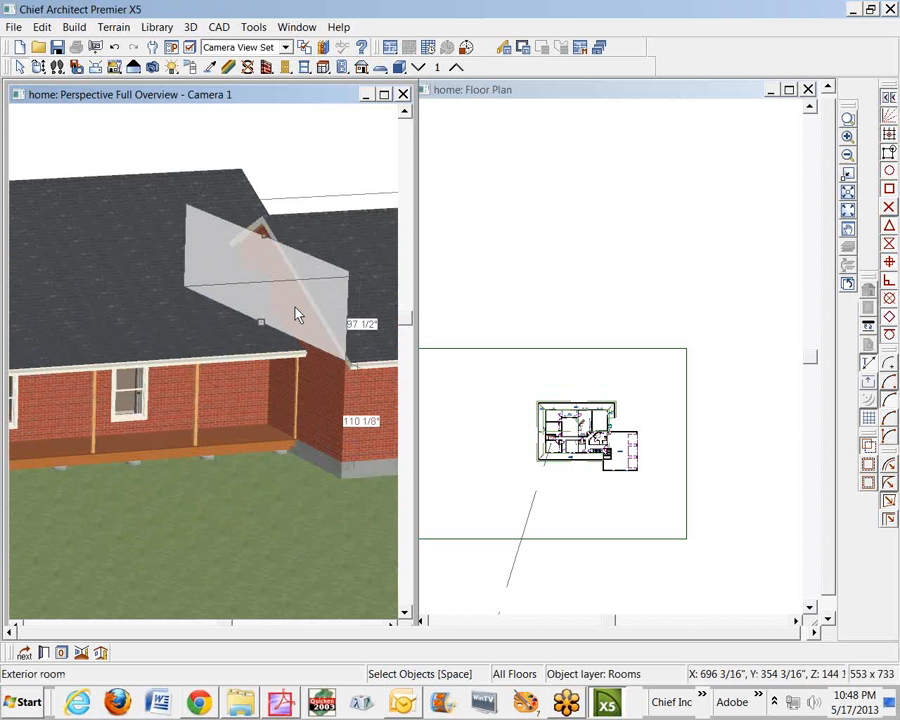
left_click(330, 374)
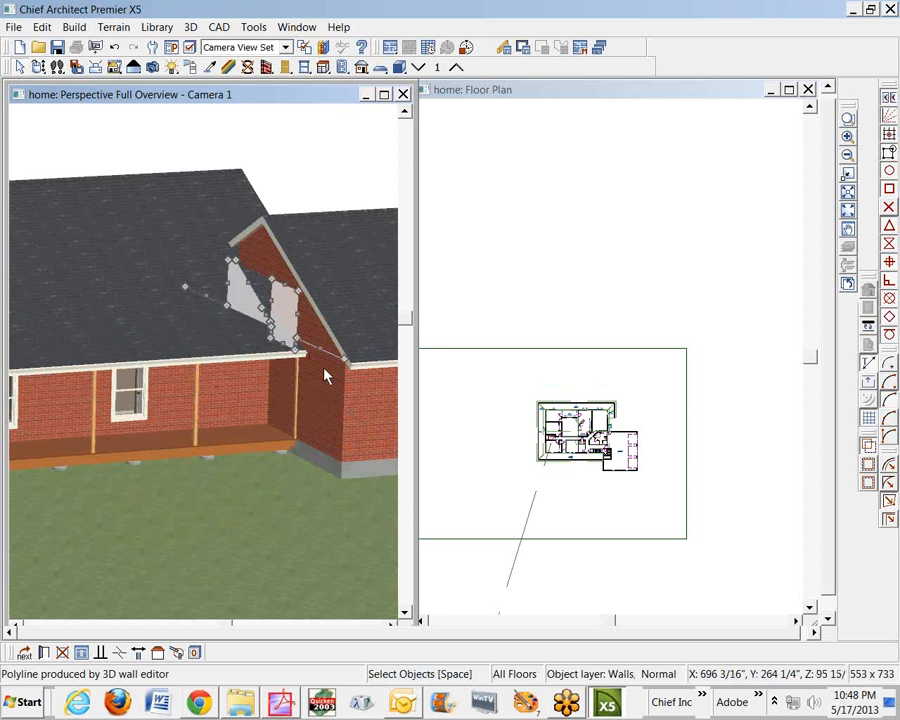
left_click(43, 653)
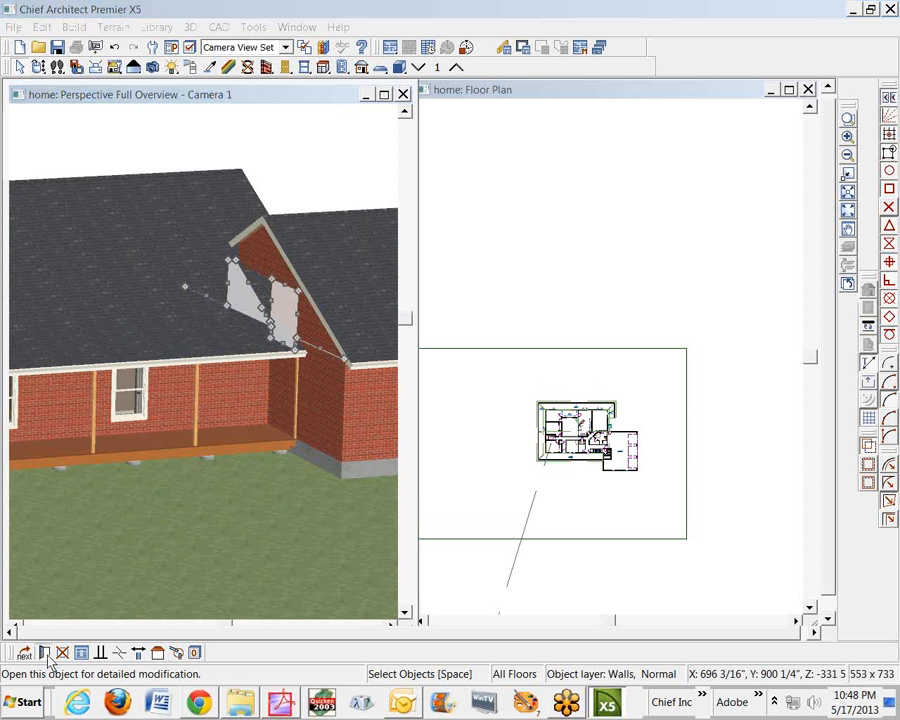
left_click(242, 101)
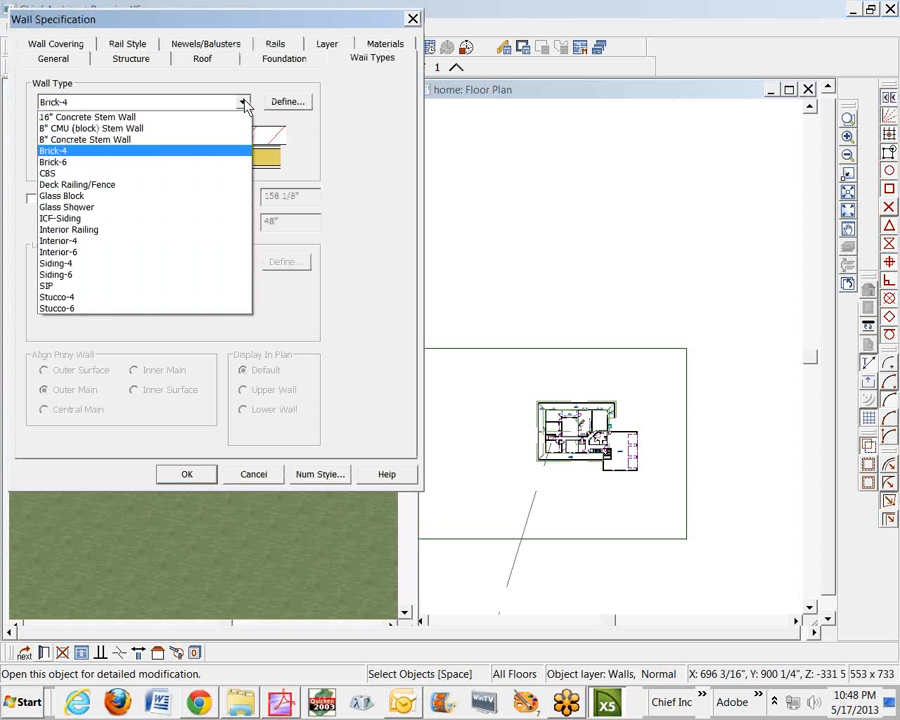
left_click(94, 266)
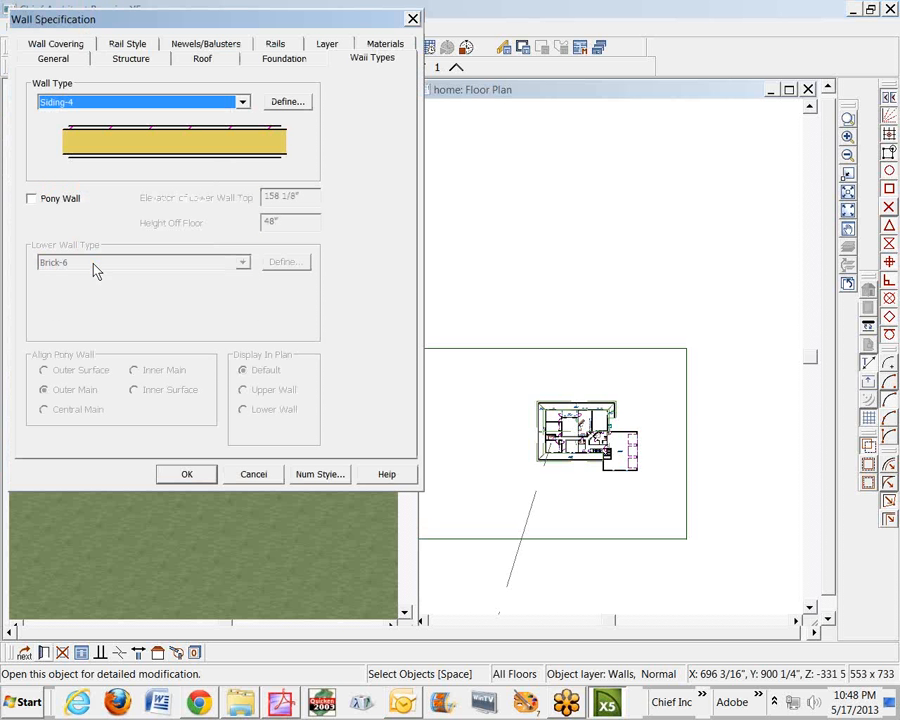
left_click(180, 475)
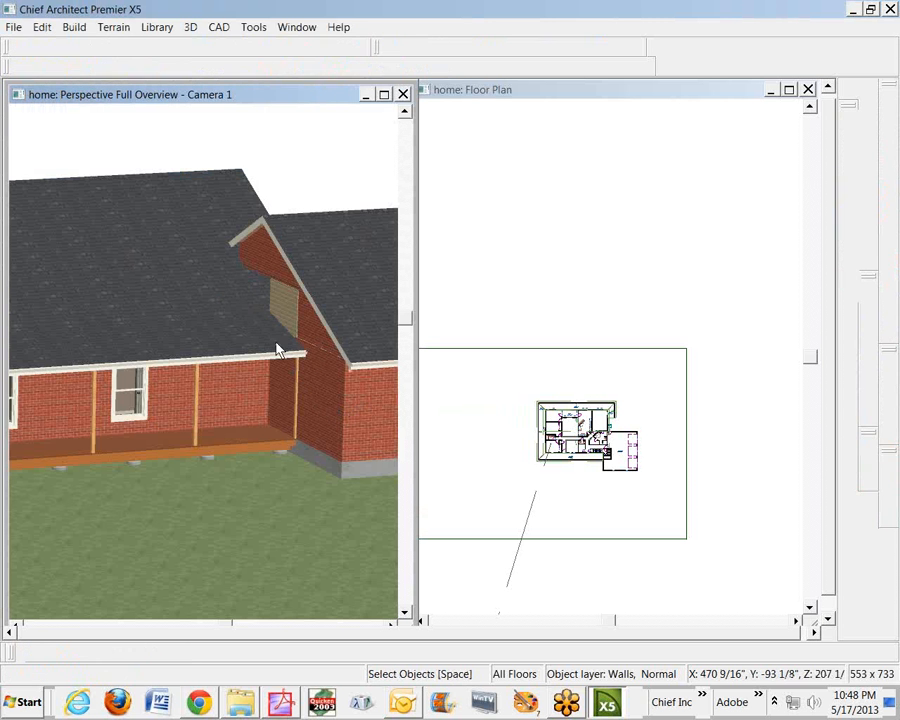
Change the remaining brick attic wall of the garage gable facing the porch roof to the Siding-4 wall type.
left_click(262, 257)
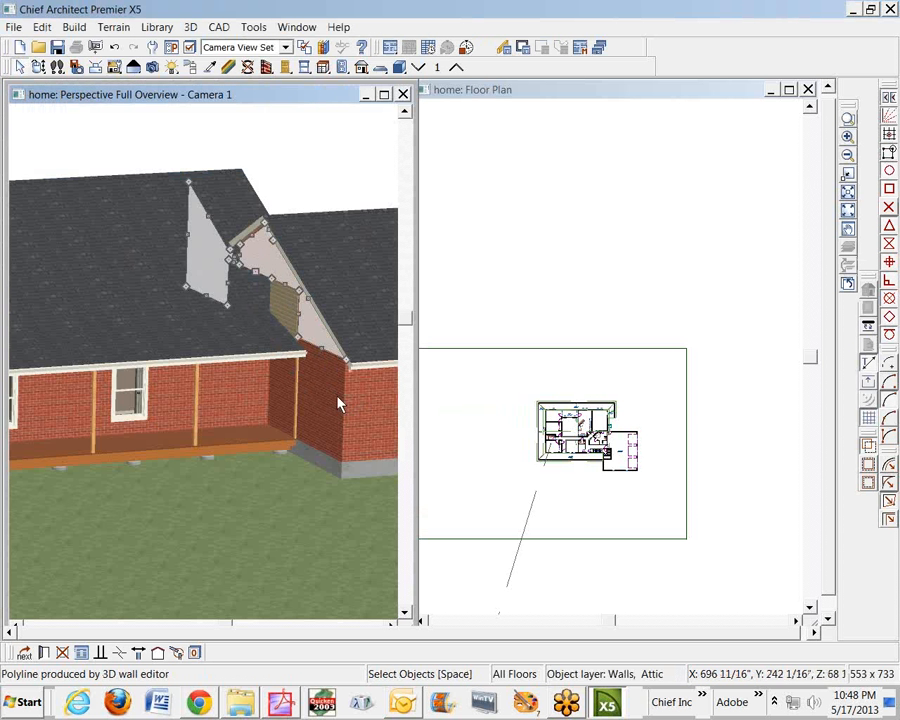
left_click(43, 652)
left_click(242, 102)
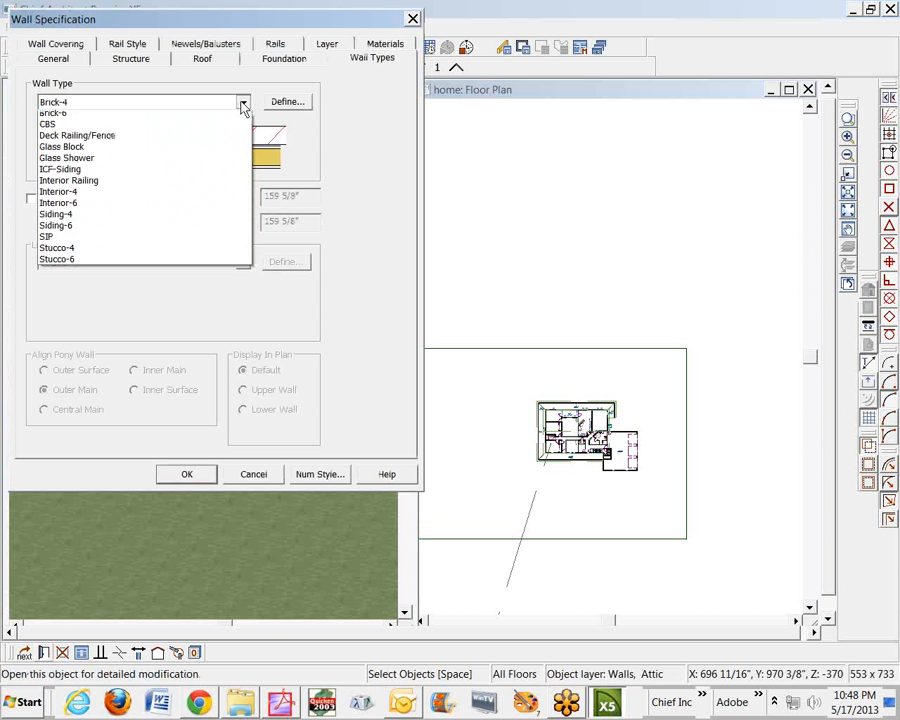
left_click(85, 280)
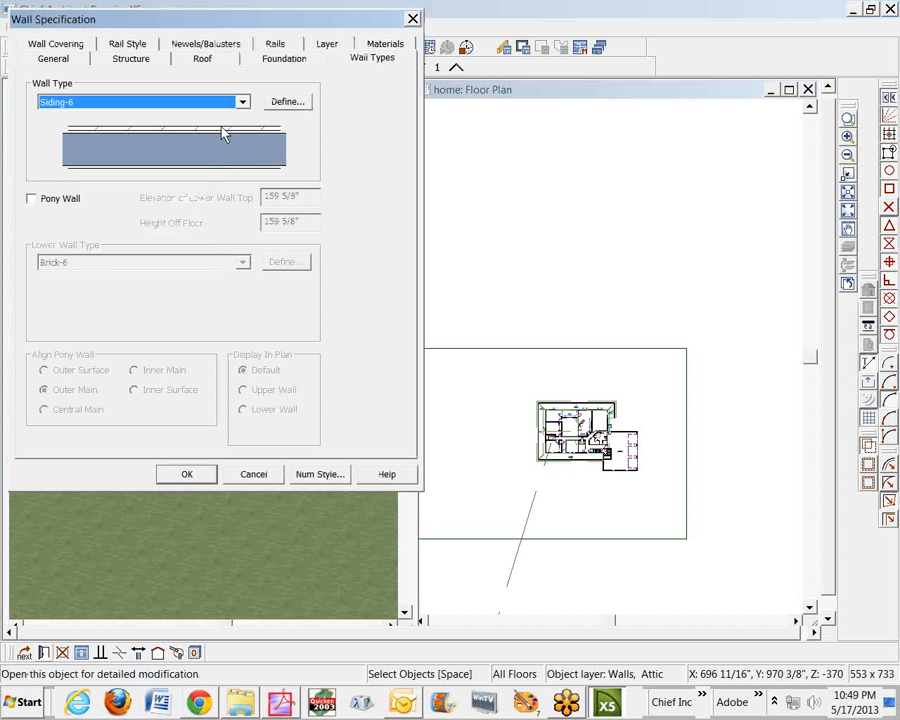
left_click(243, 103)
left_click(55, 263)
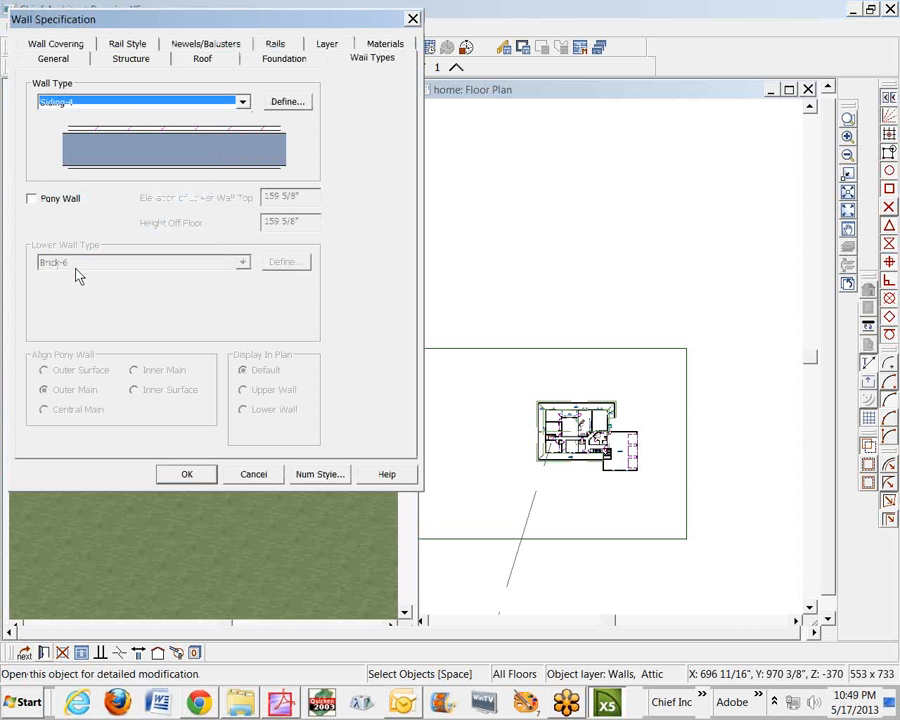
left_click(184, 475)
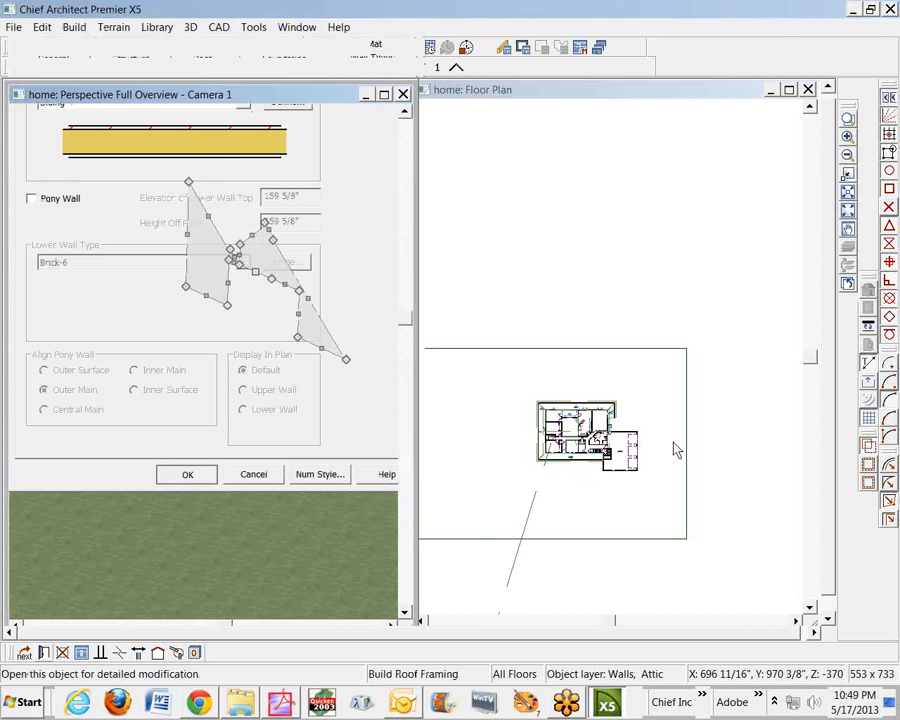
key("space")
Examine the junction where the main roof plane meets the siding-clad garage gable above the porch.
scroll(209, 257, "up", 1)
scroll(263, 290, "up", 2)
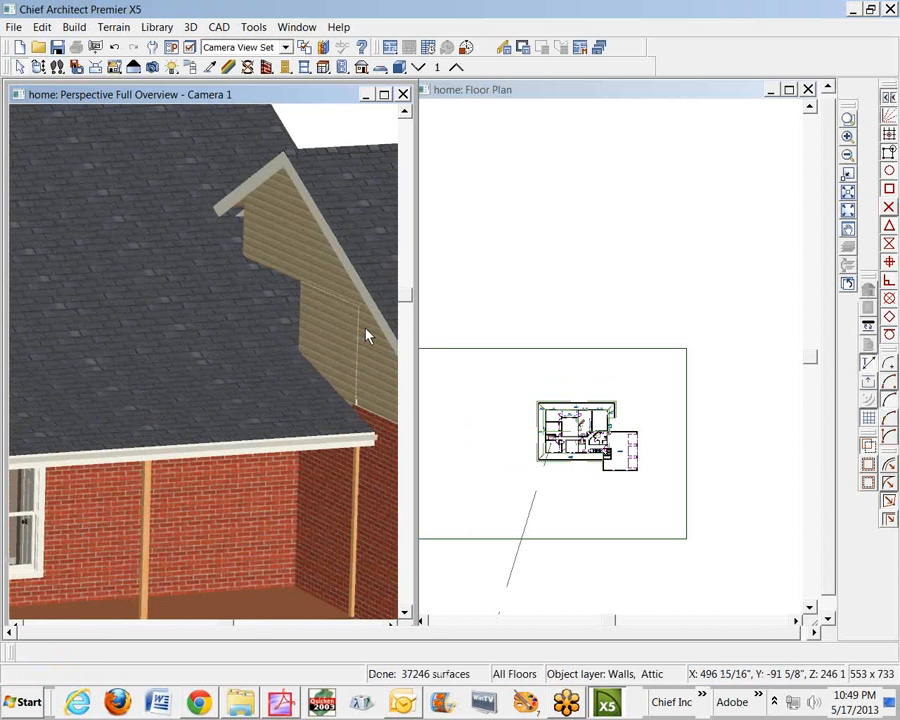
left_click(287, 327)
scroll(297, 316, "down", 3)
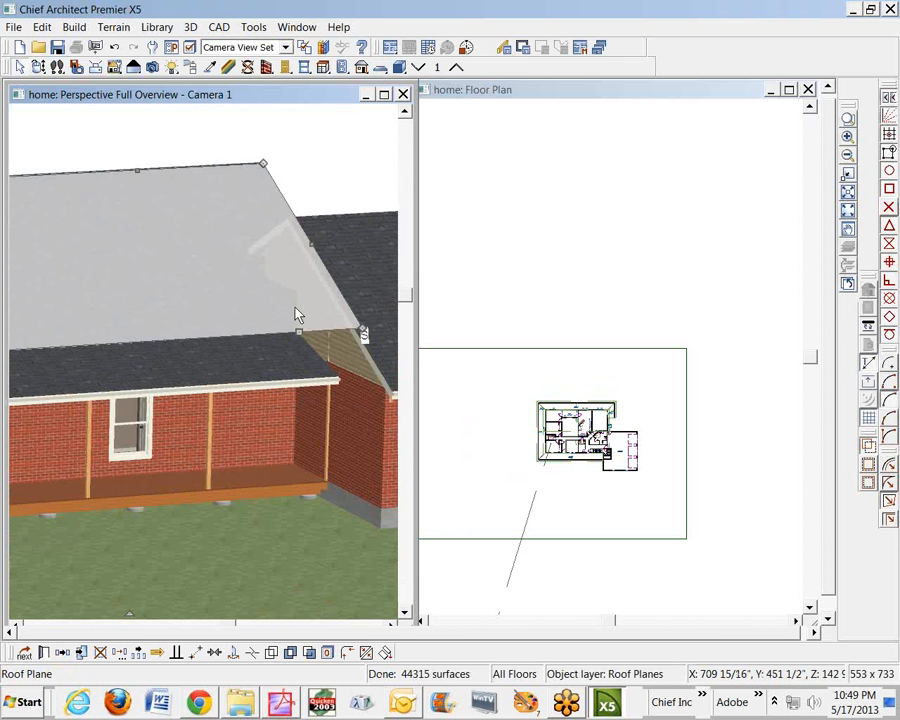
key("space")
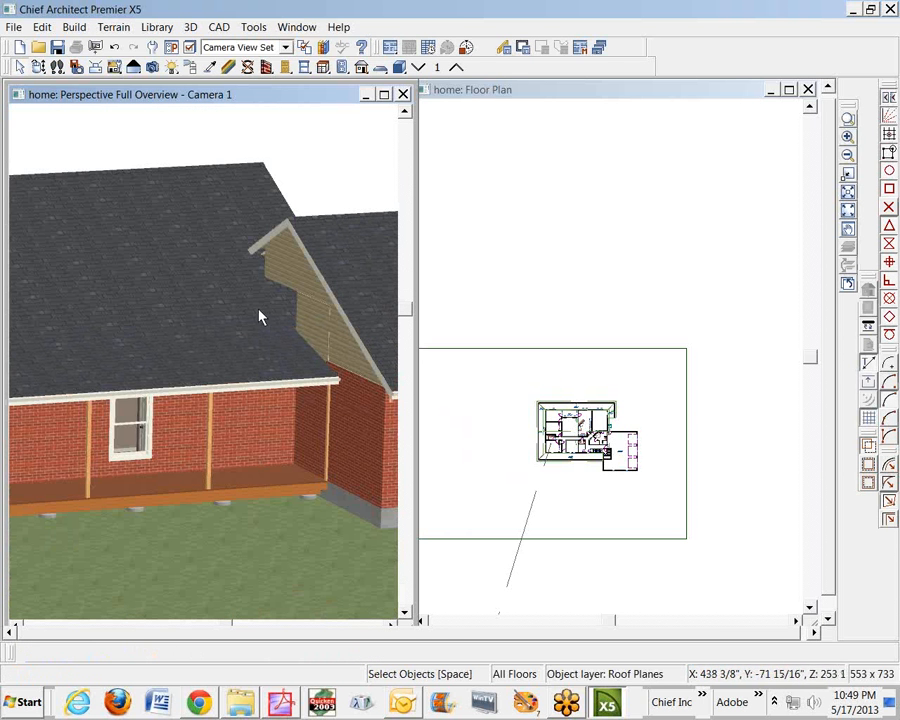
scroll(215, 318, "up", 2)
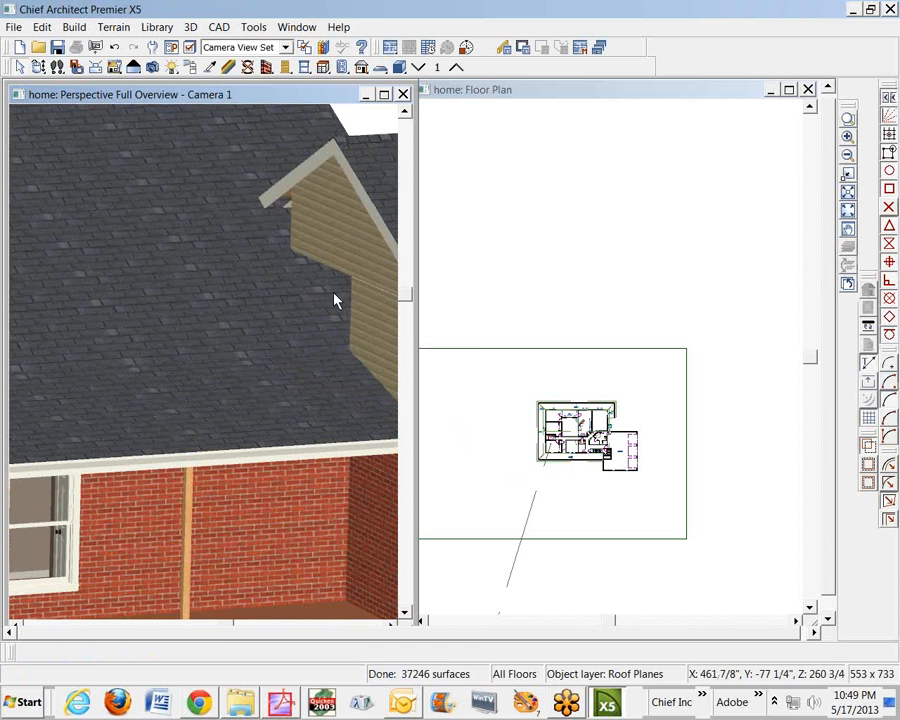
scroll(336, 300, "down", 2)
left_click(847, 157)
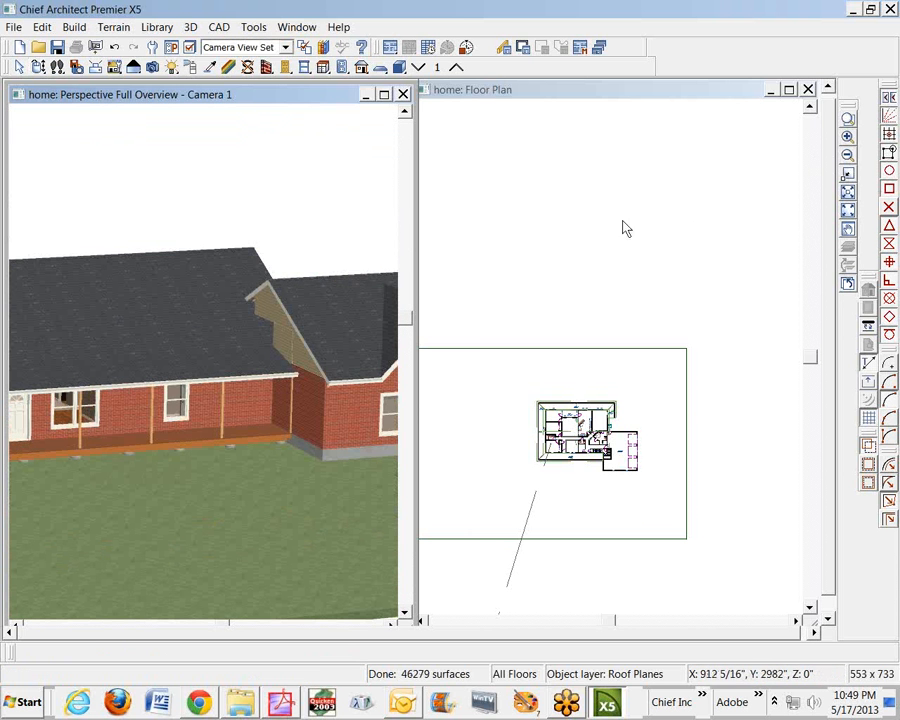
left_click(847, 118)
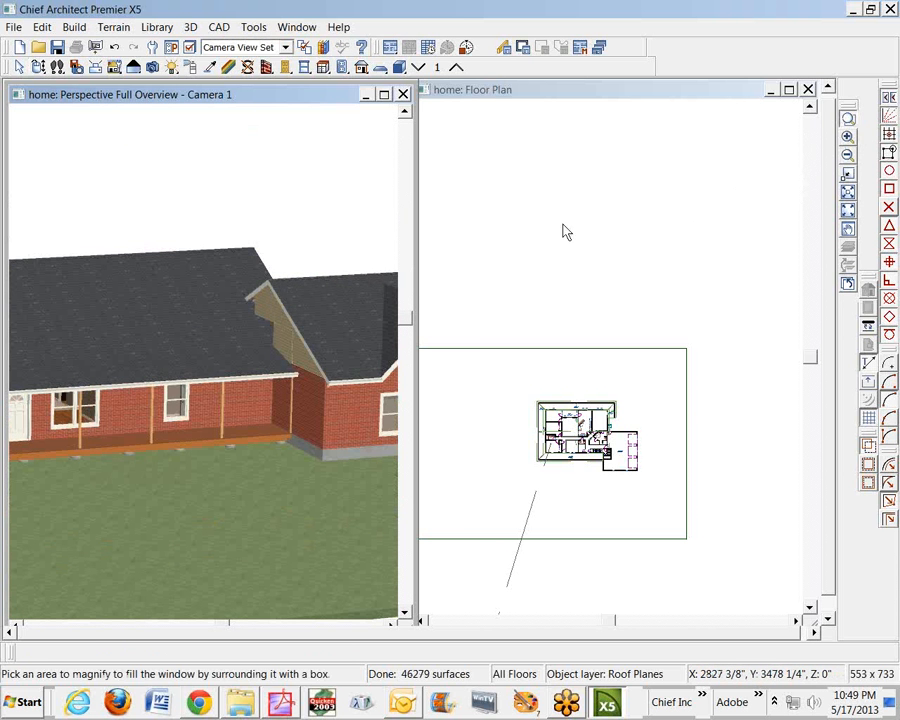
left_click_drag(179, 259, 302, 336)
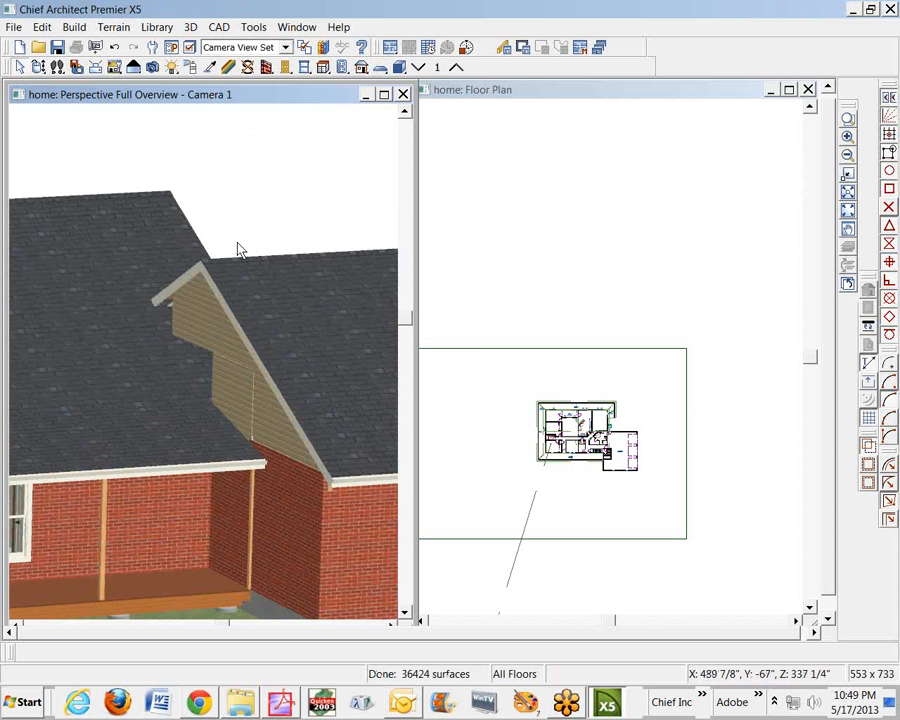
Add a break in the main roof plane's gable edge behind the garage ridge and pull the lower section back to the garage gable overhang.
left_click(176, 274)
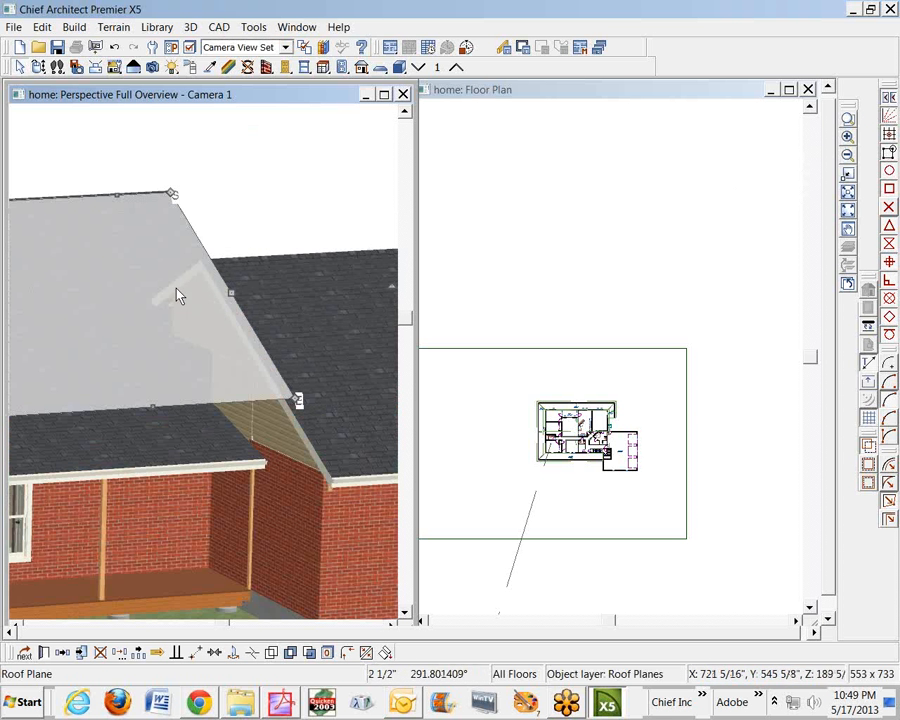
key("Escape")
left_click(39, 68)
left_click_drag(141, 175, 160, 271)
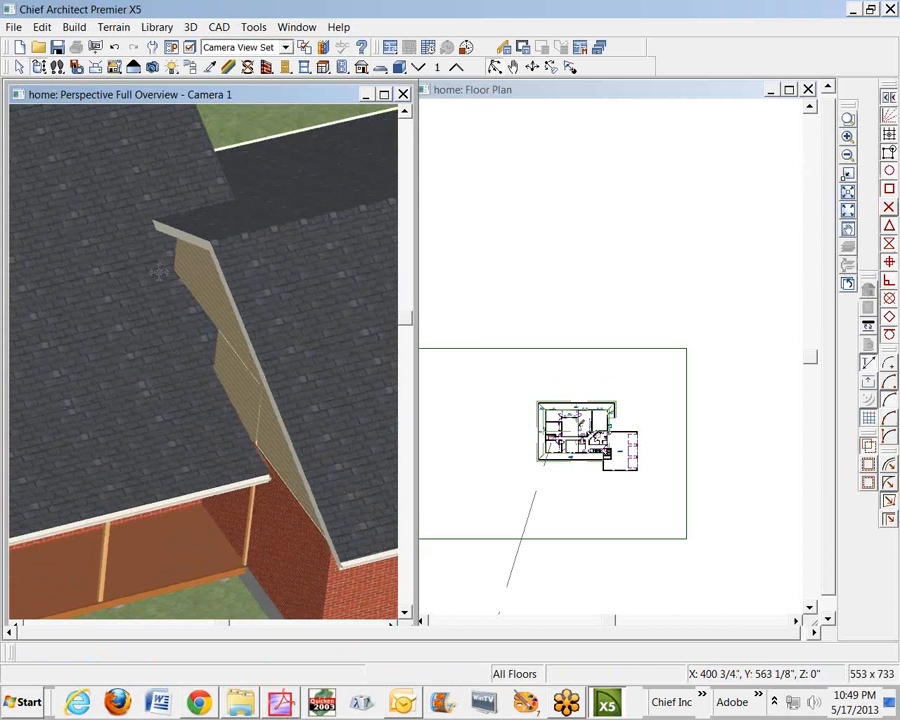
left_click(116, 258)
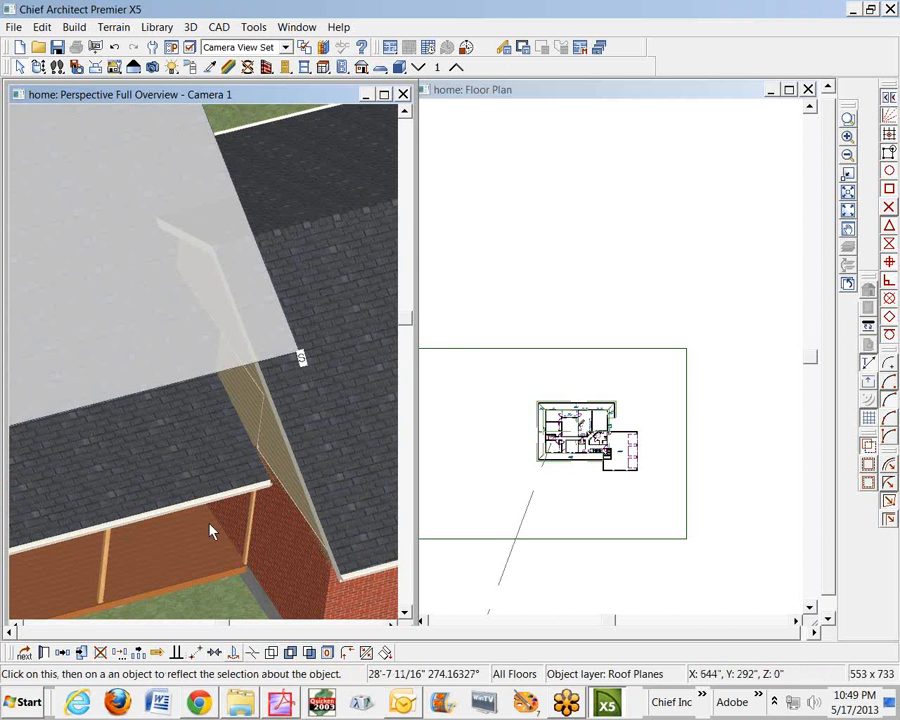
left_click(228, 220)
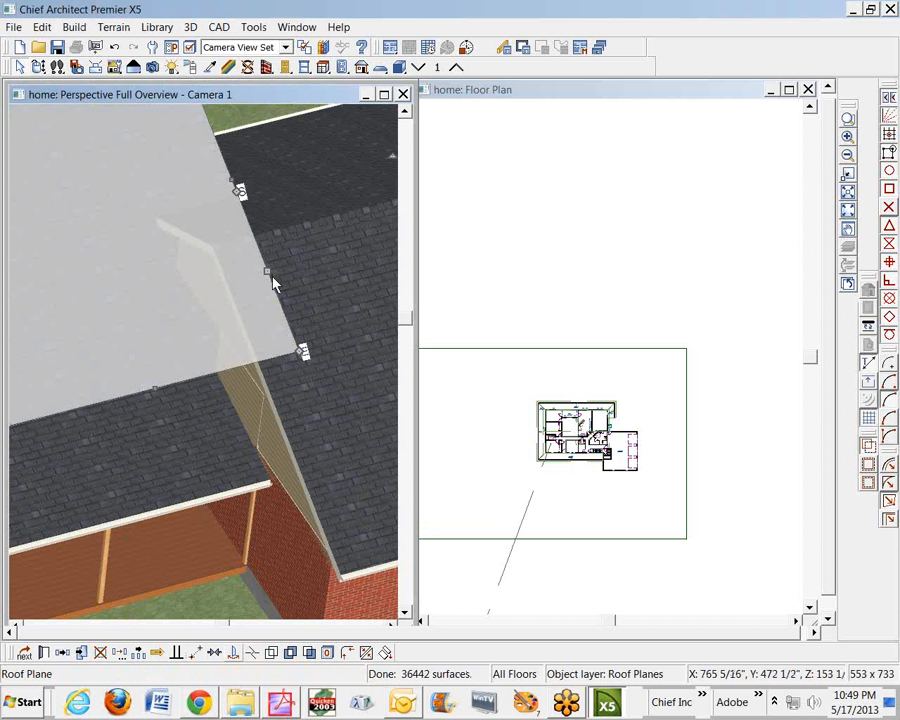
left_click_drag(272, 281, 217, 376)
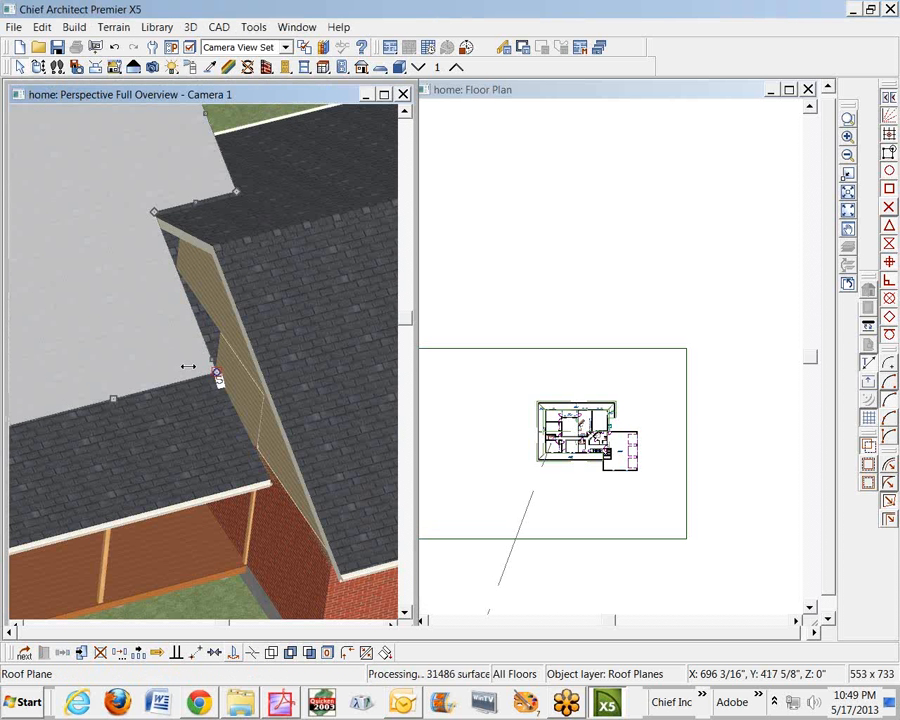
key("Escape")
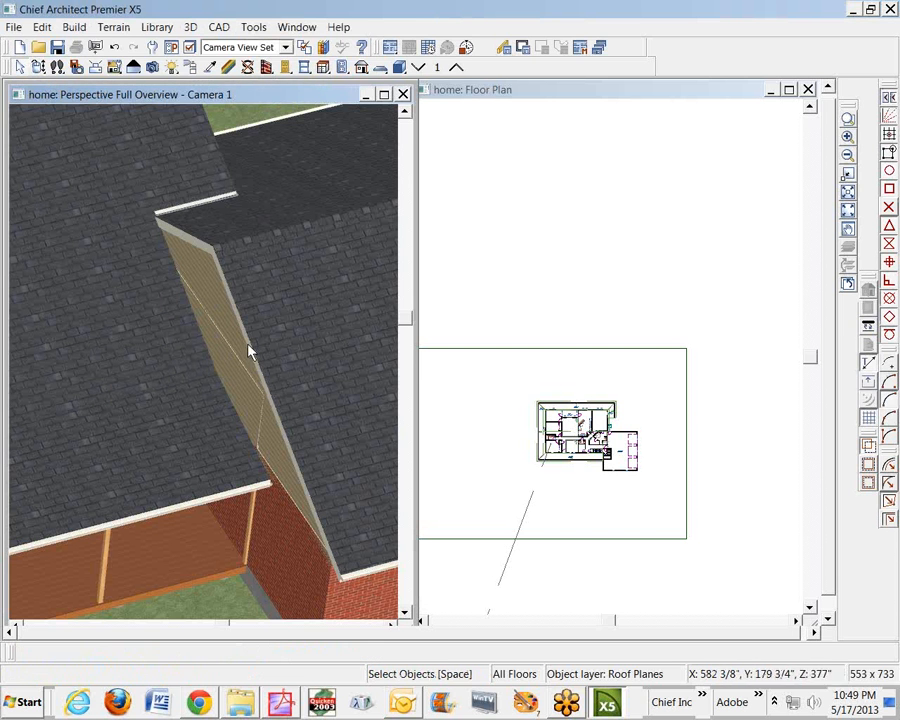
Extend the short stepped edge of the main roof plane slightly down-slope so its fascia tucks beneath the garage roof.
scroll(170, 195, "up", 3)
left_click(200, 208)
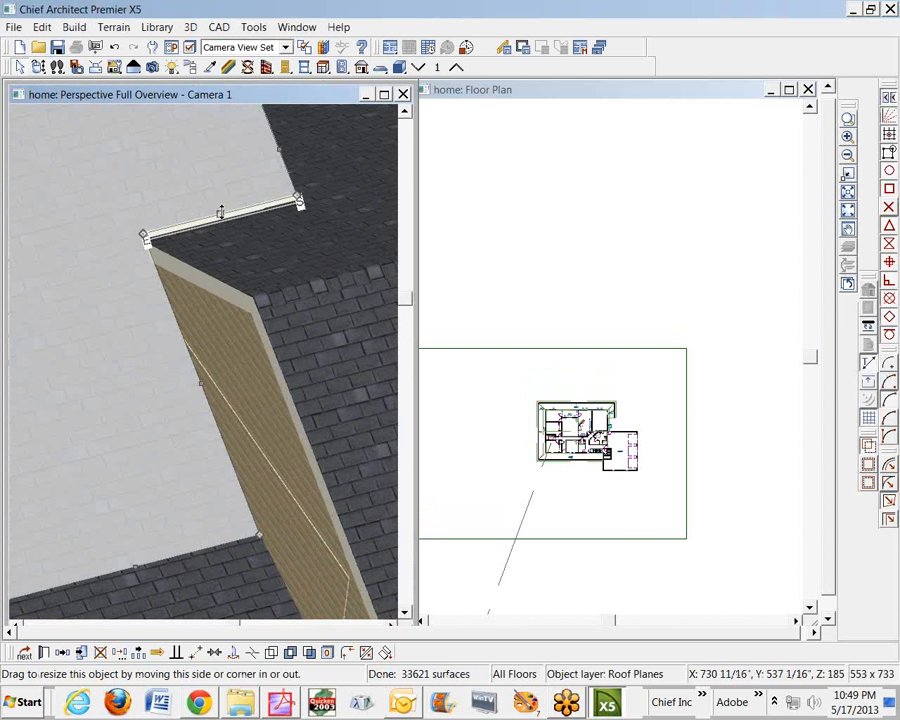
left_click_drag(220, 213, 220, 226)
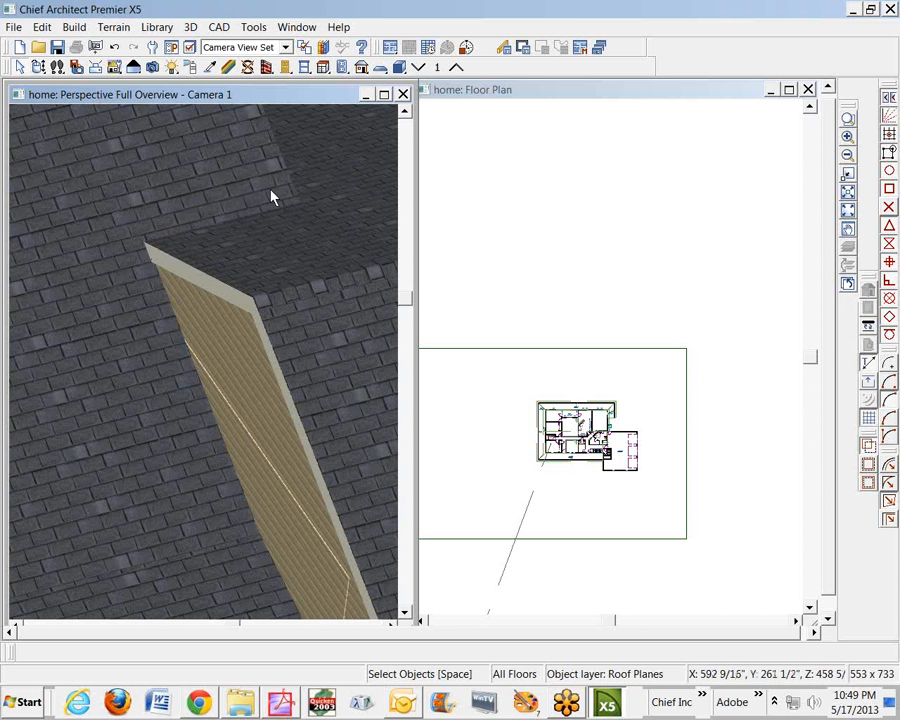
Inspect the finished roof junctions and siding gables of the house, garage and porch from several sides.
scroll(179, 235, "down", 5)
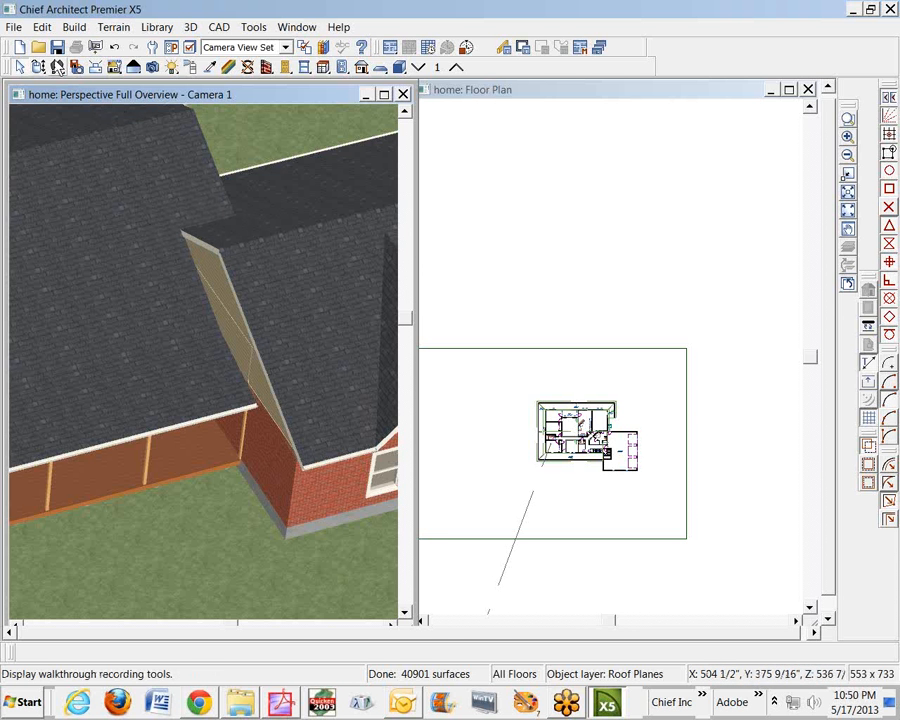
left_click(39, 67)
left_click_drag(170, 314, 180, 372)
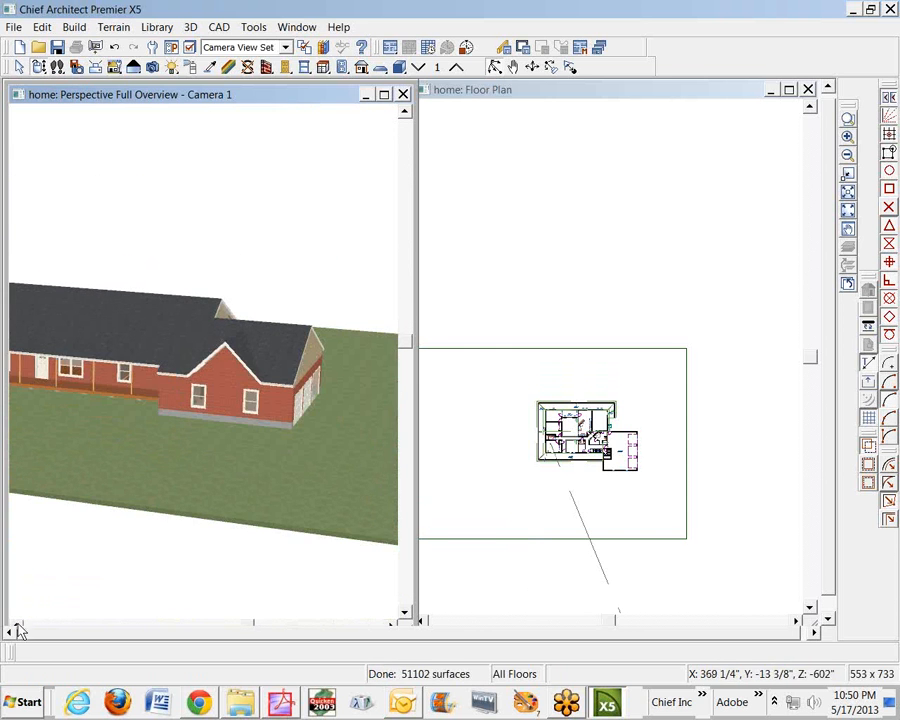
left_click_drag(10, 628, 41, 591)
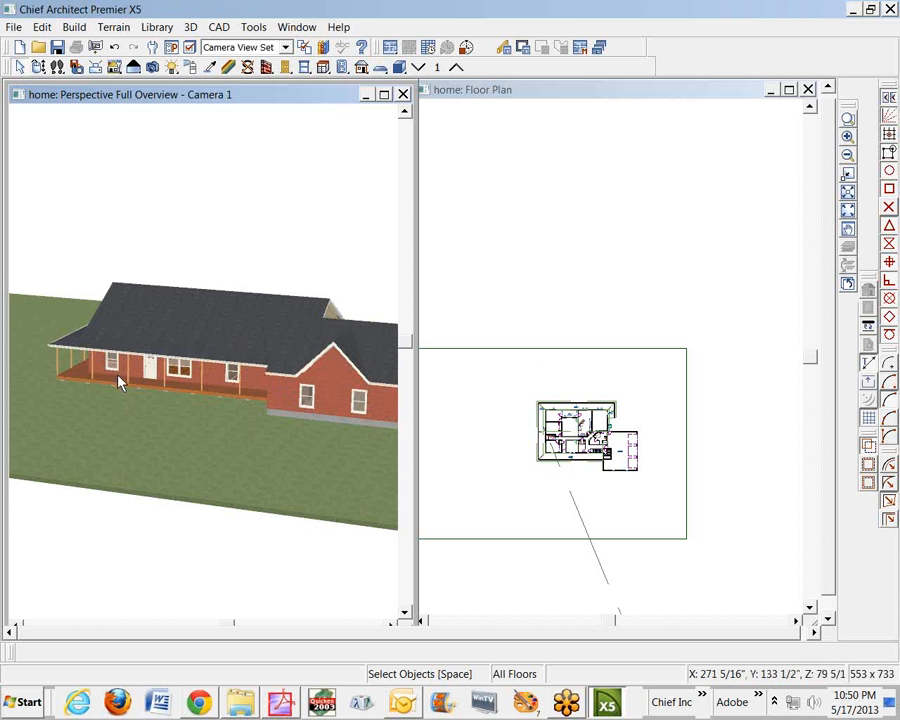
left_click(42, 68)
left_click_drag(122, 255, 350, 330)
left_click_drag(71, 318, 369, 492)
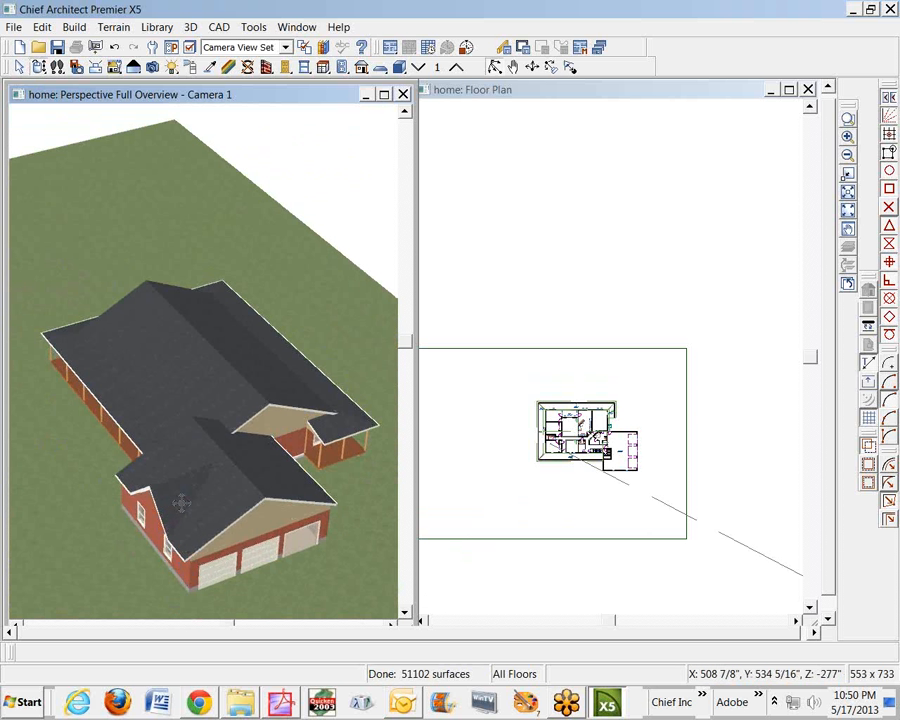
left_click_drag(184, 503, 222, 487)
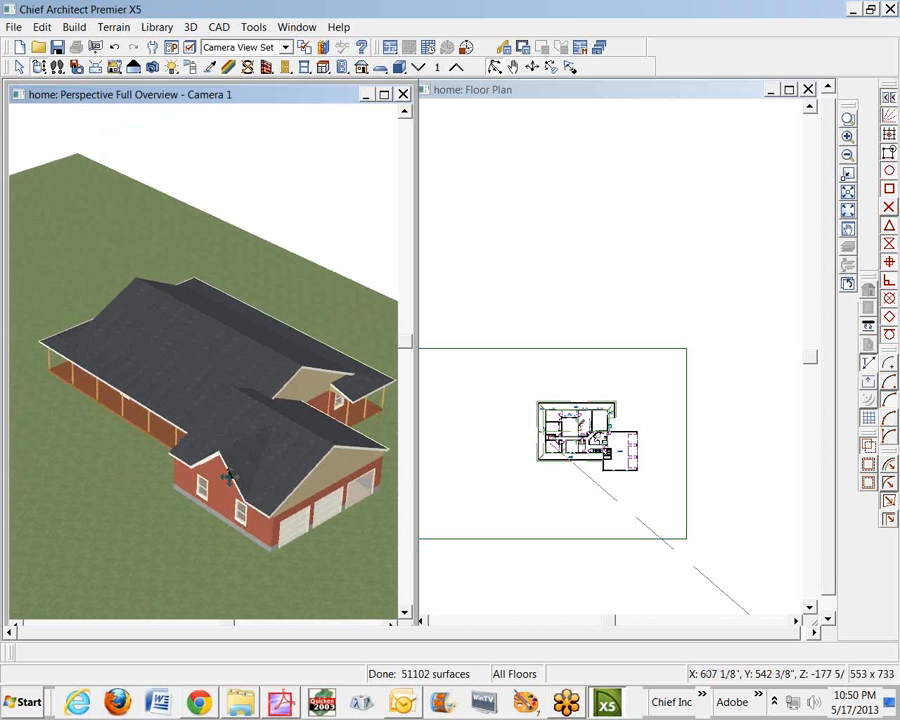
left_click_drag(228, 476, 305, 376)
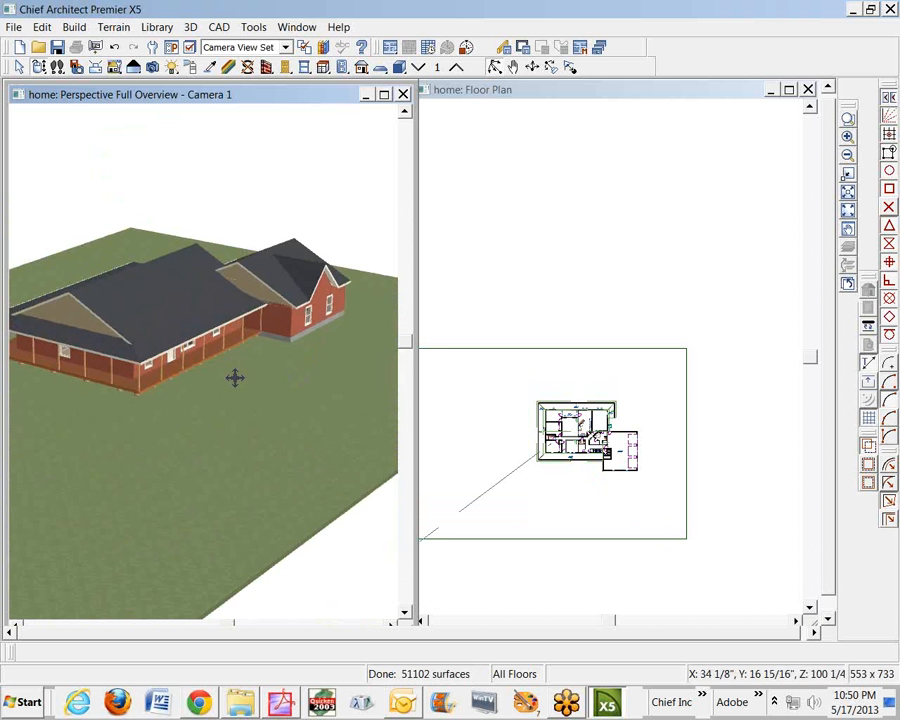
Switch to Acrobat and examine the two dormers on the front elevation for their width, height, roof pitch and vent size.
left_click_drag(308, 278, 240, 312)
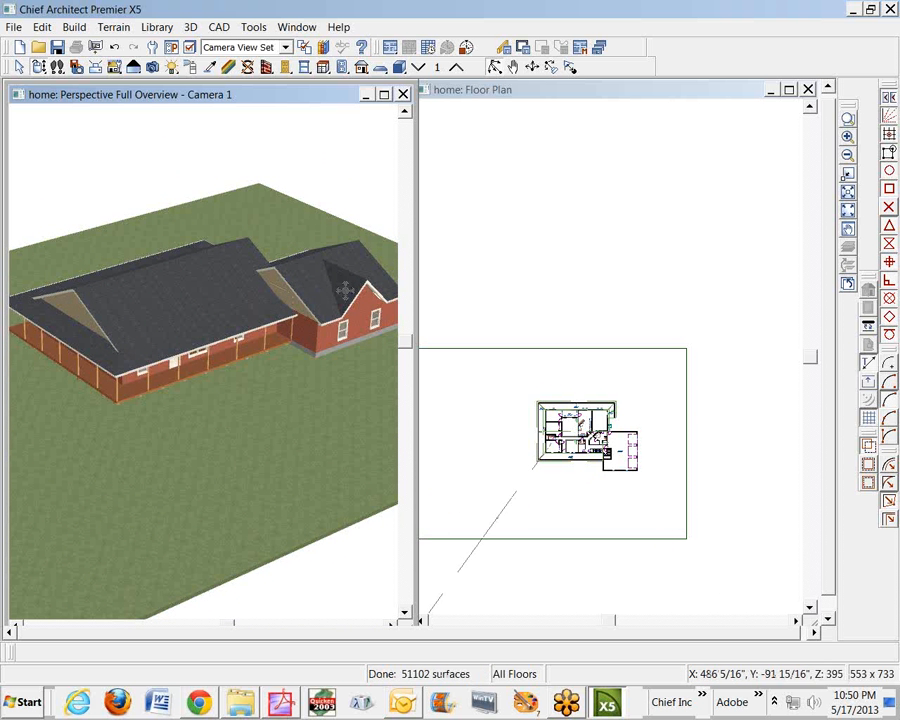
left_click(848, 117)
left_click_drag(76, 248, 274, 358)
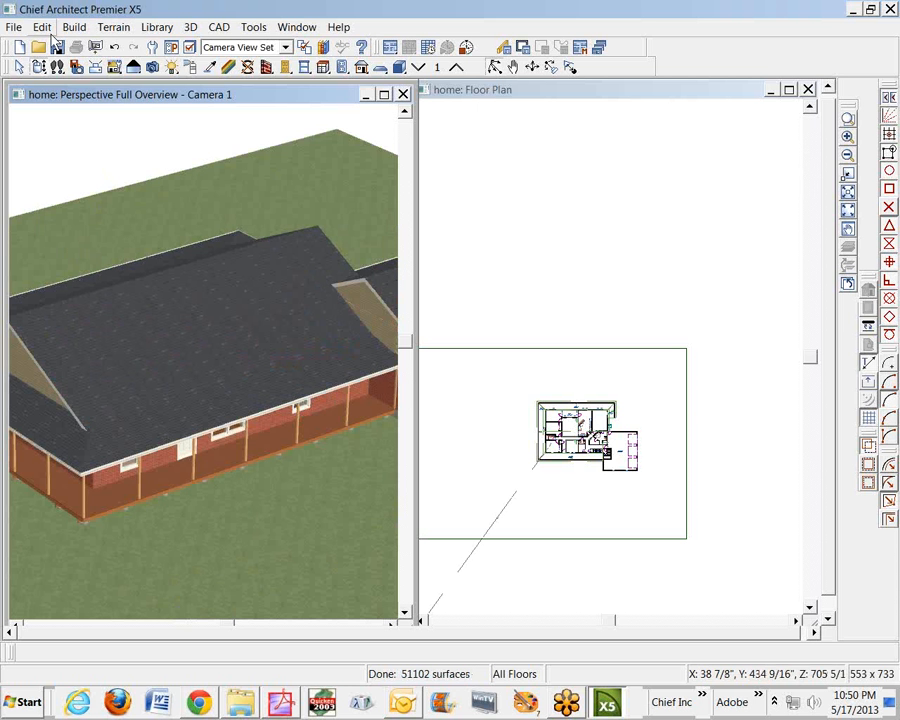
left_click(281, 703)
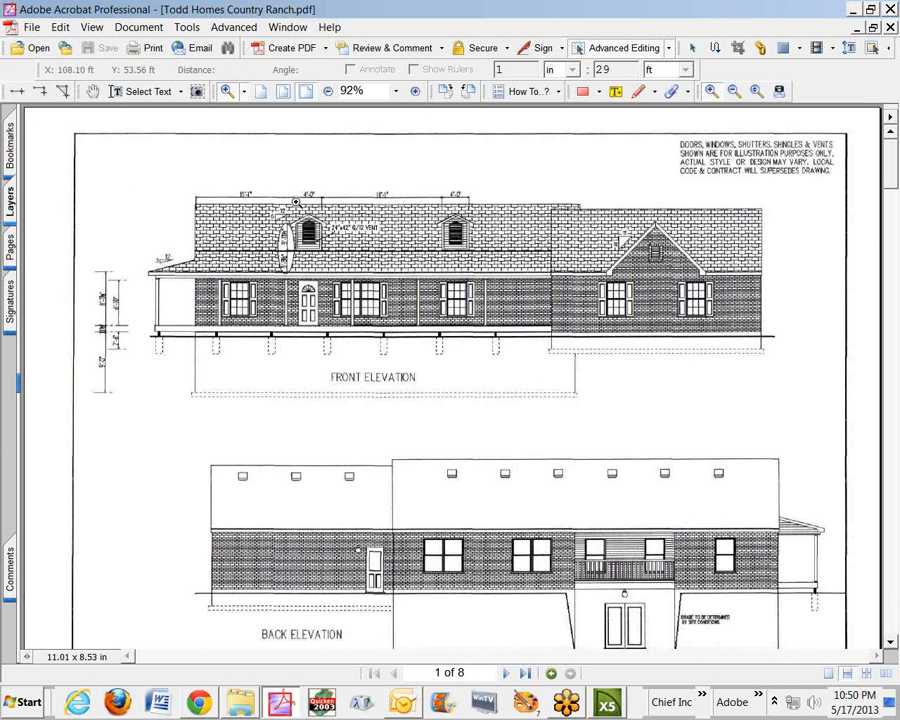
left_click_drag(277, 180, 366, 300)
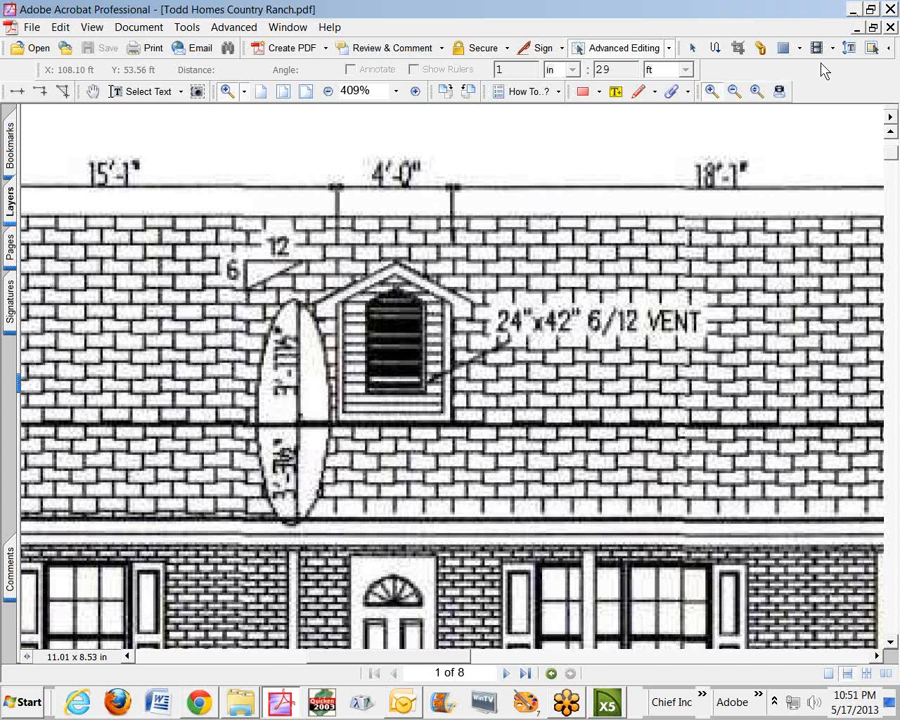
left_click(302, 93)
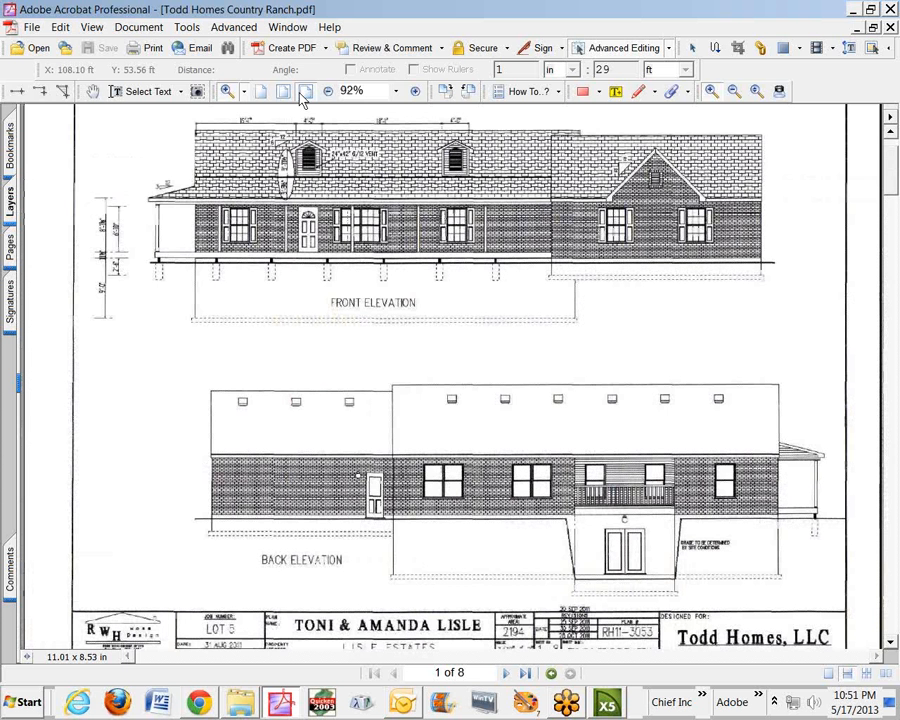
left_click_drag(412, 134, 511, 205)
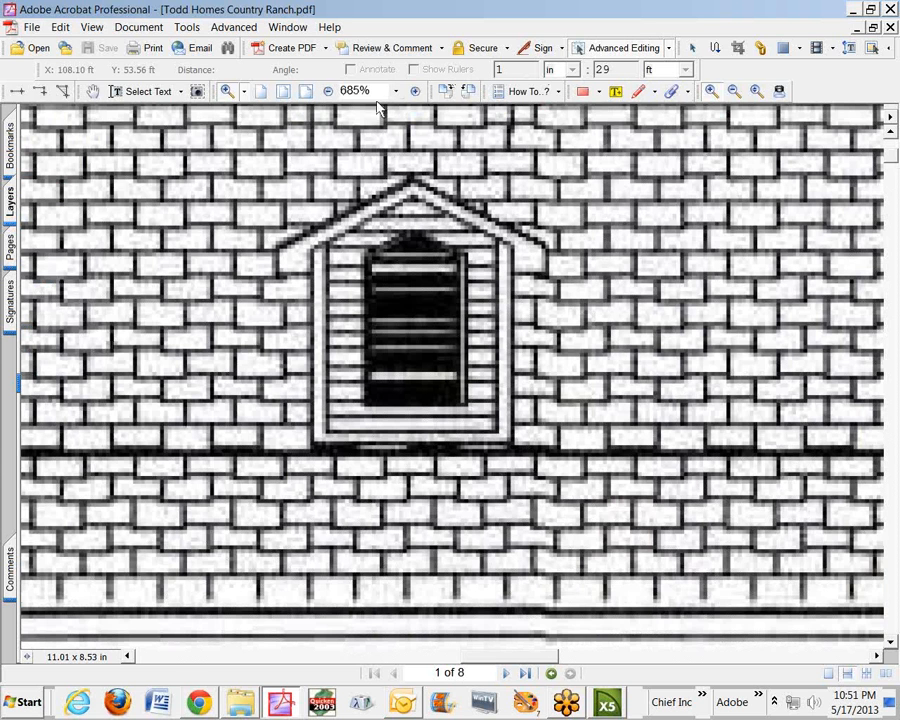
left_click(303, 91)
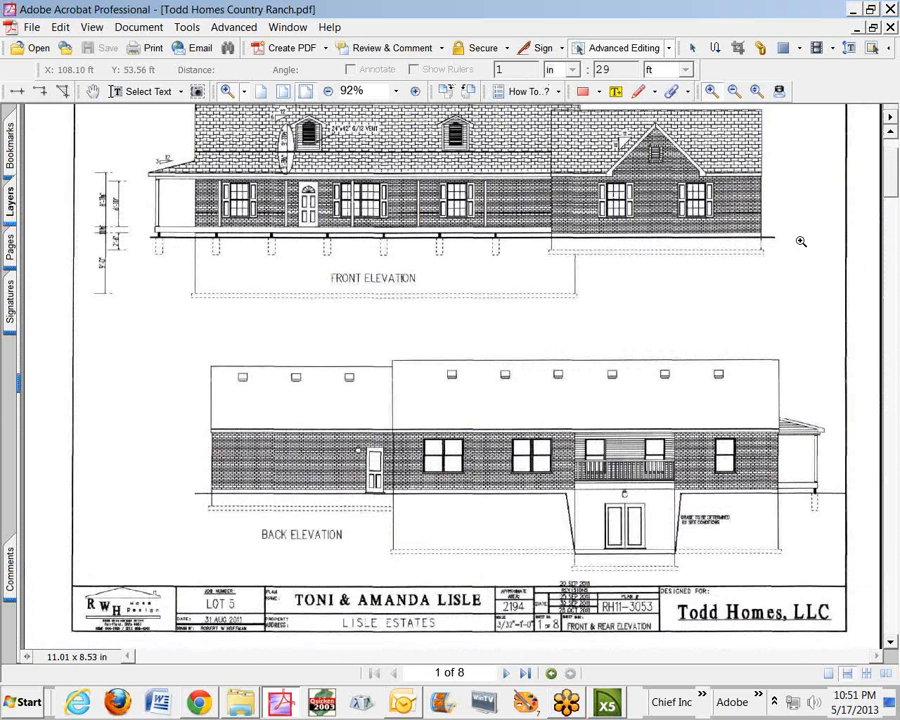
scroll(420, 220, "up", 2)
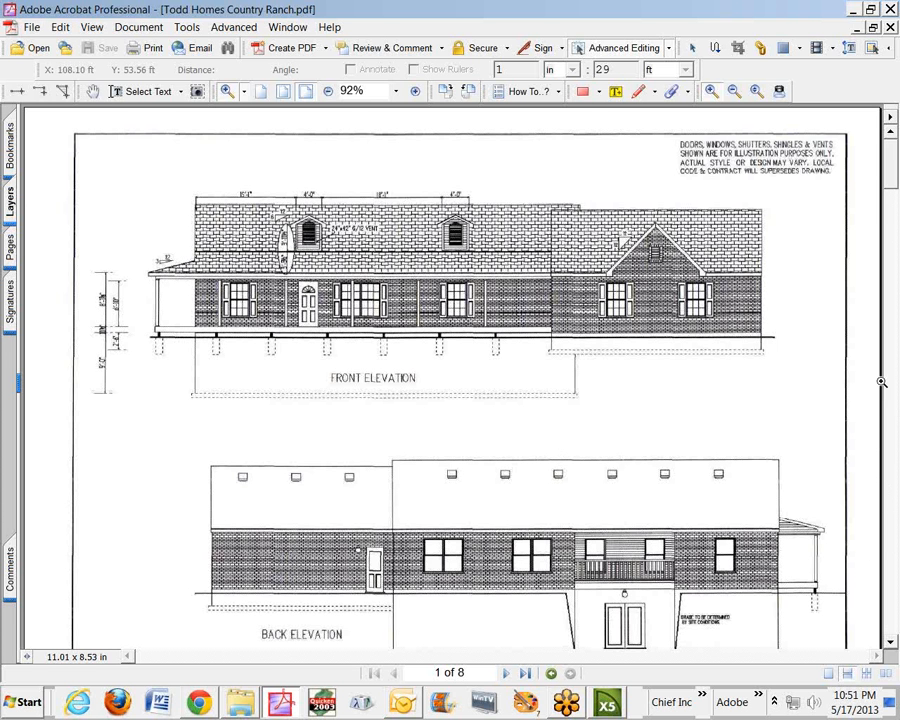
mouse_move(895, 166)
left_mouse_down()
mouse_move(897, 350)
mouse_move(897, 167)
left_mouse_up()
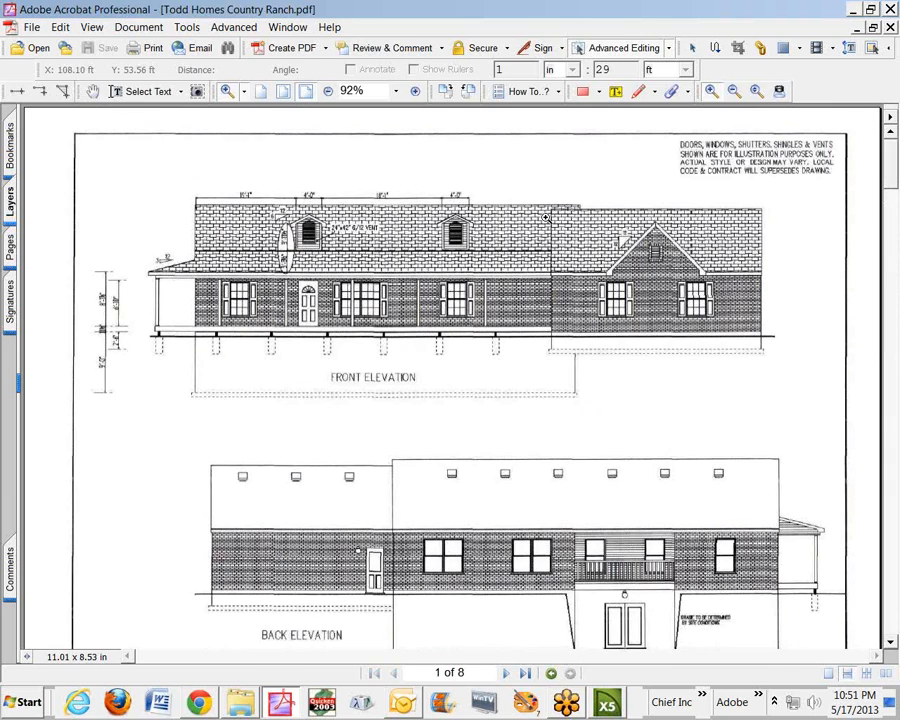
left_click_drag(262, 190, 390, 280)
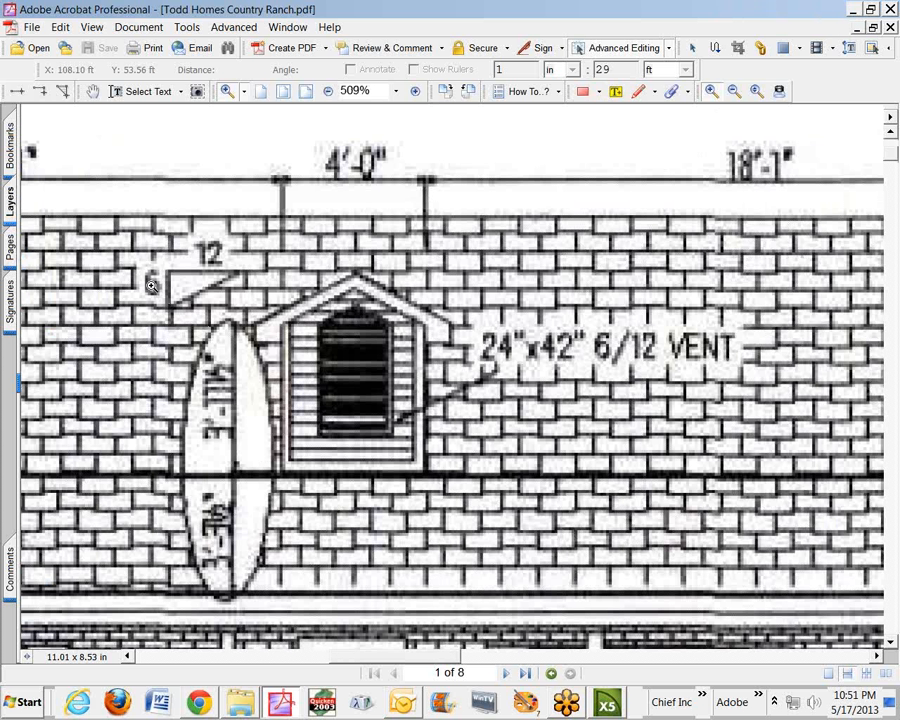
left_click(854, 10)
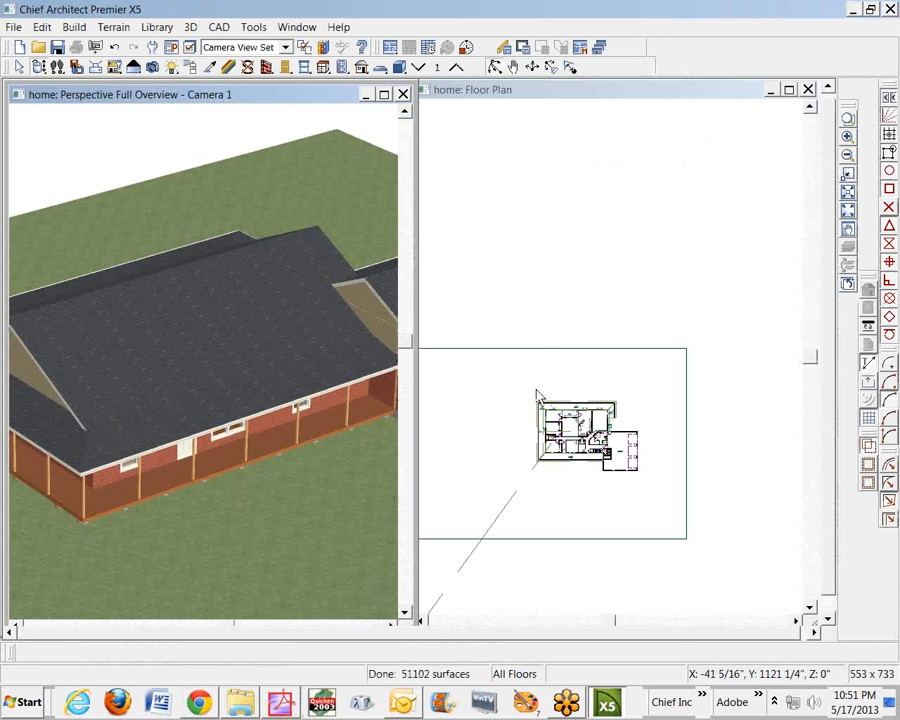
Check and accept the dormer defaults with a gable roof, 3 in 12 pitch, 6" overhangs, and Siding-4 walls 60" high and 48" wide.
left_click(44, 27)
left_click(88, 334)
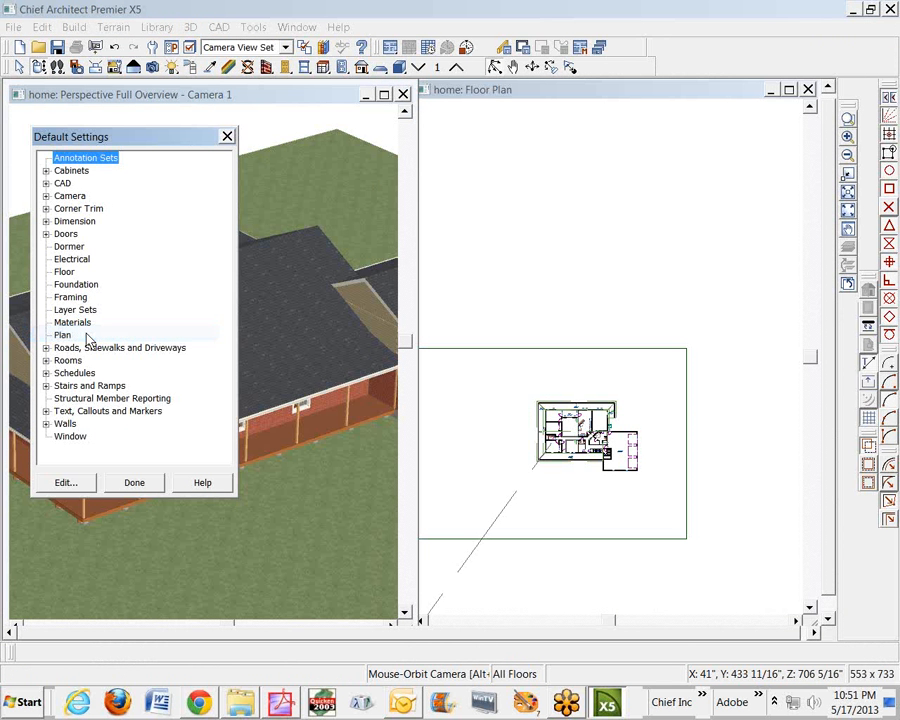
left_click(70, 247)
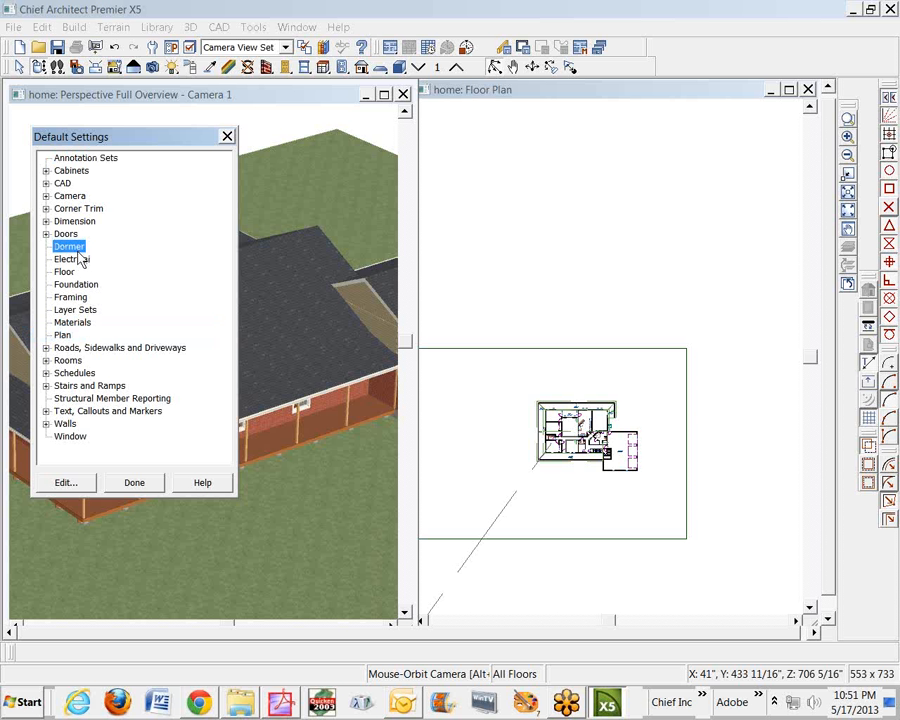
left_click(63, 483)
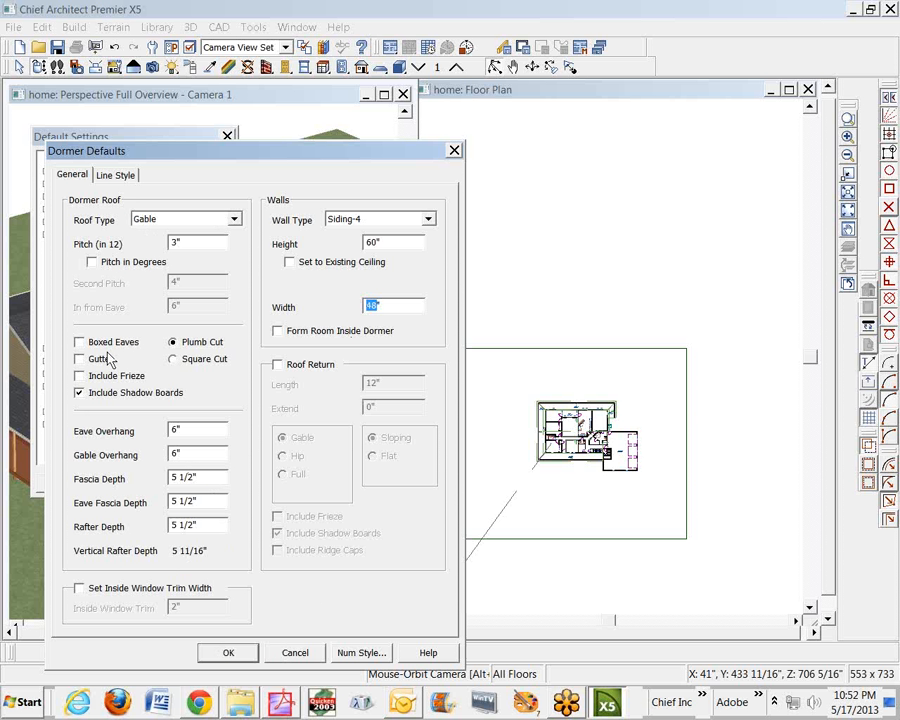
left_click(255, 652)
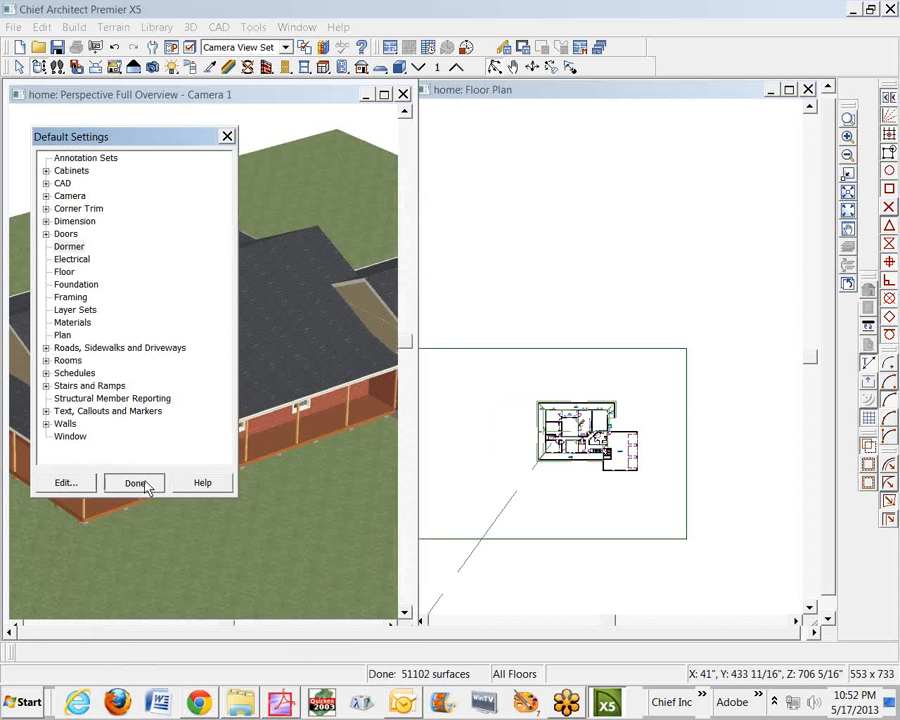
left_click(135, 483)
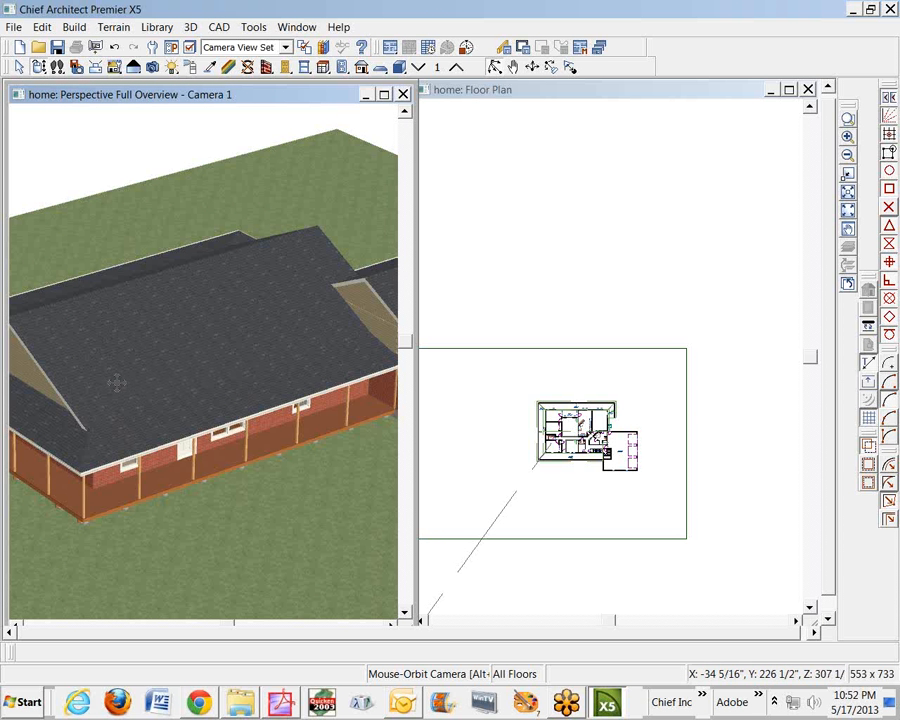
Try to place an auto floating dormer on the front slope of the main roof above the porch.
left_click(848, 118)
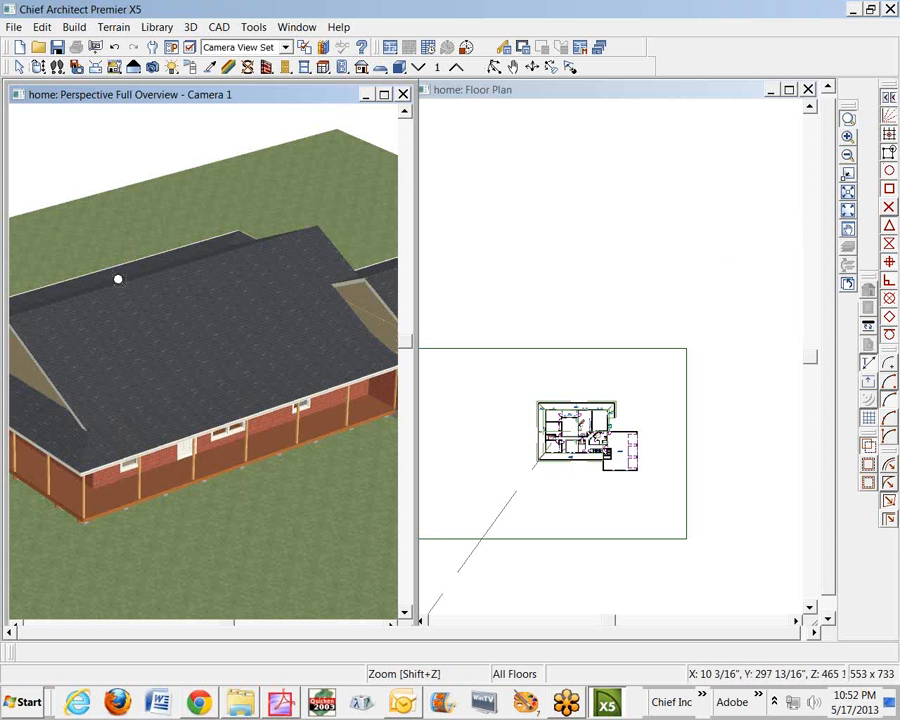
left_click_drag(40, 255, 356, 470)
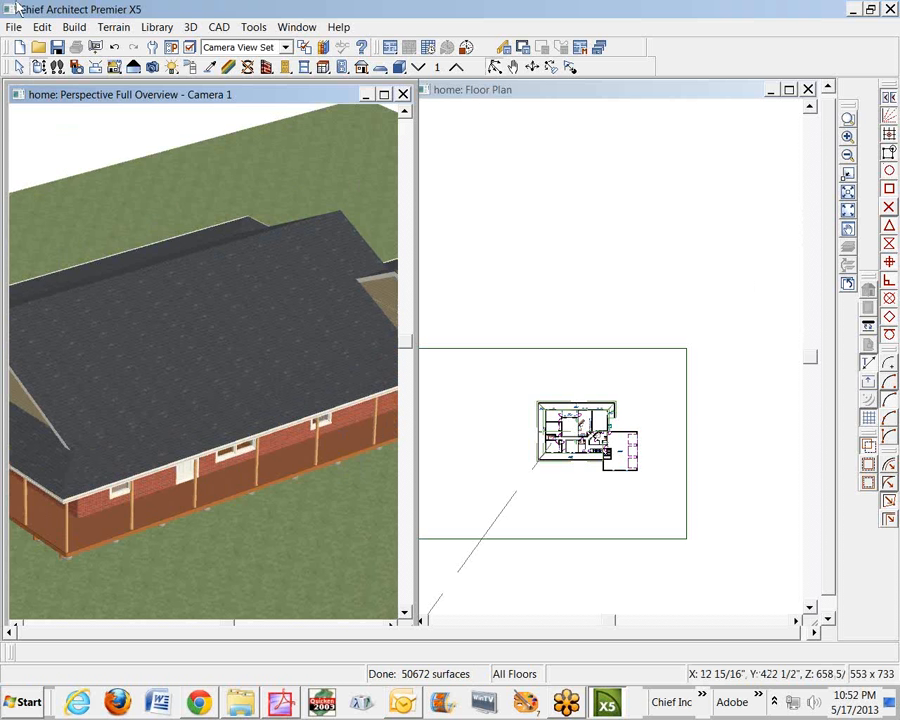
left_click(74, 27)
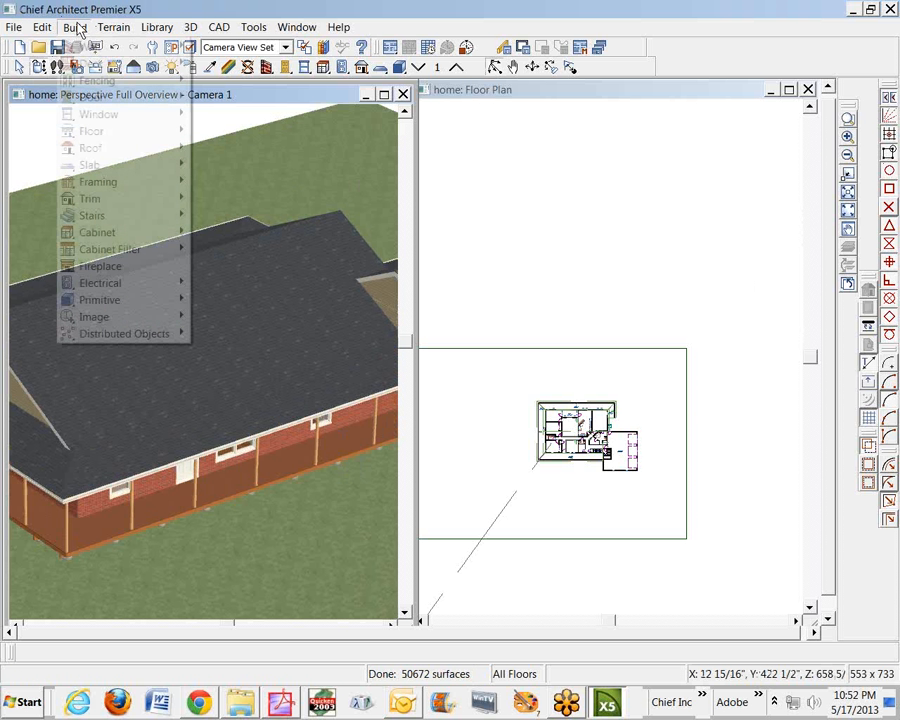
mouse_move(112, 150)
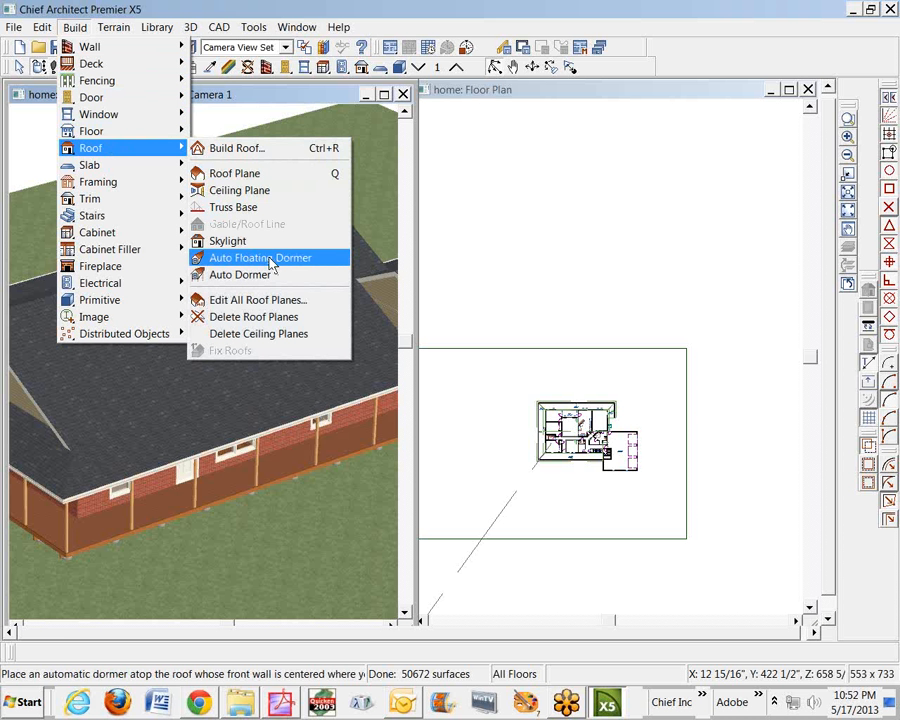
left_click(255, 260)
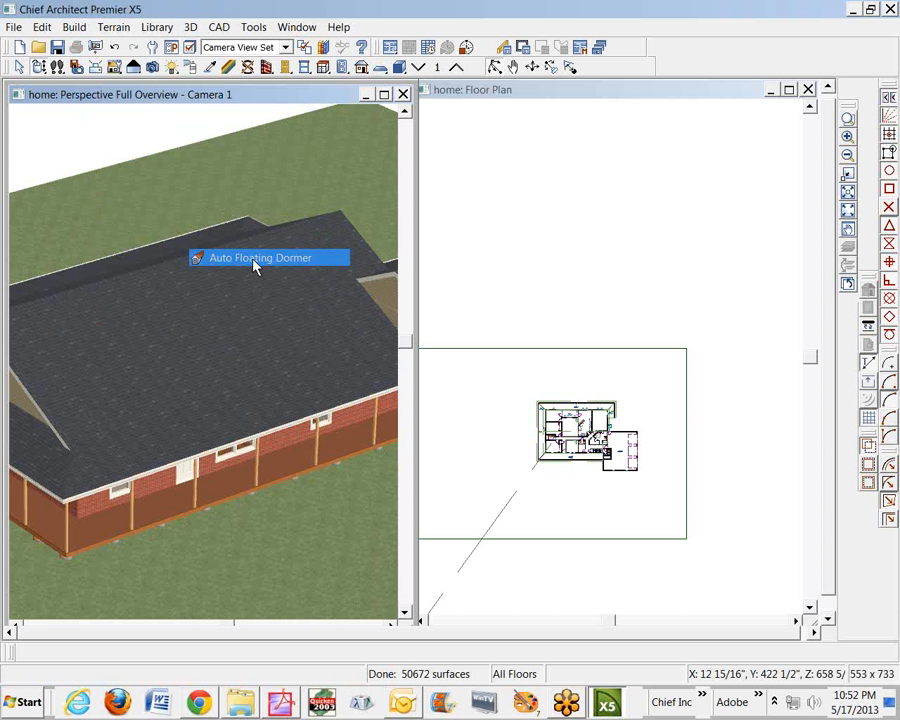
left_click(137, 379)
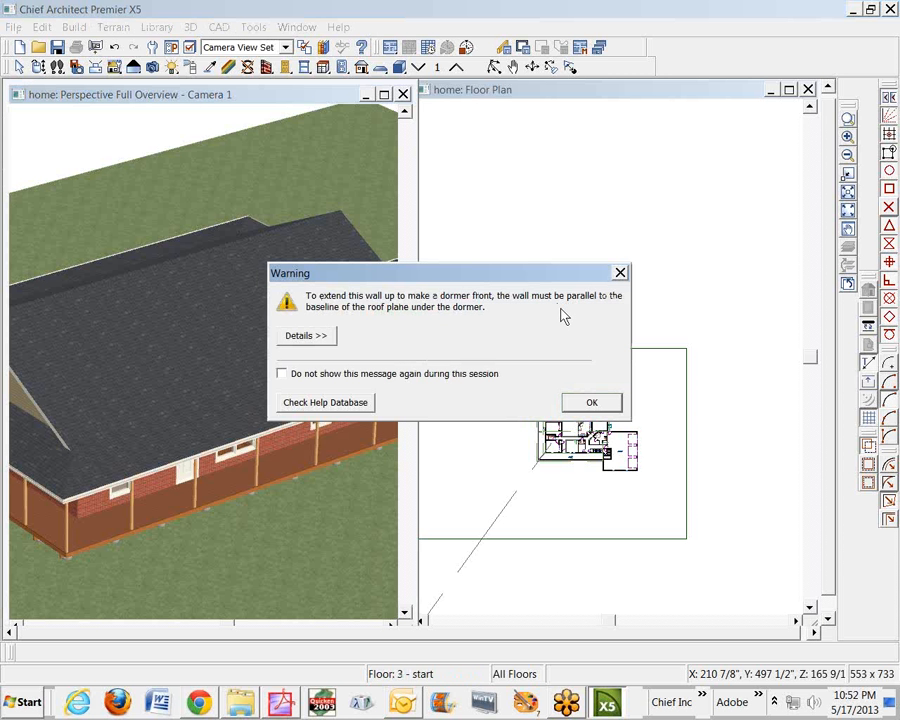
left_click(620, 274)
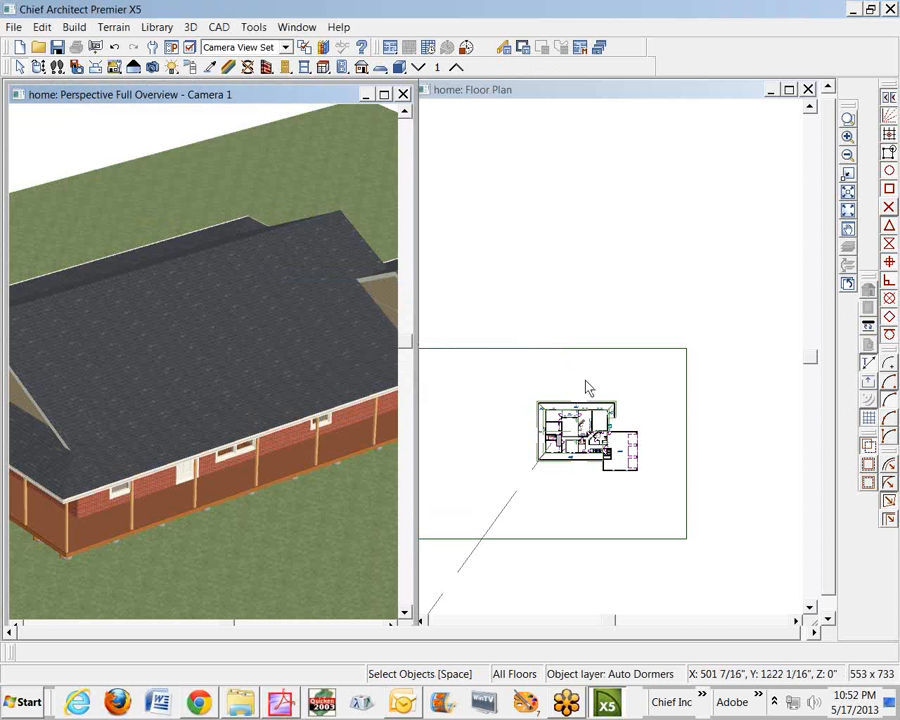
Delete the unbuilt dormer outline from the floor 1 plan near the hallway and closets.
left_click(848, 135)
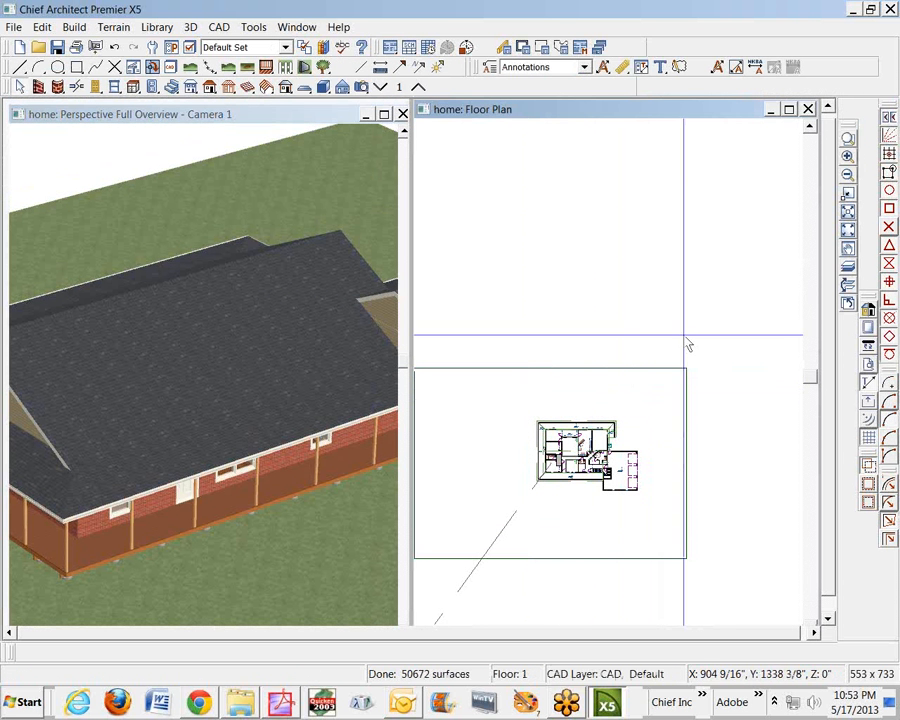
left_click_drag(525, 413, 646, 492)
scroll(524, 437, "up", 4)
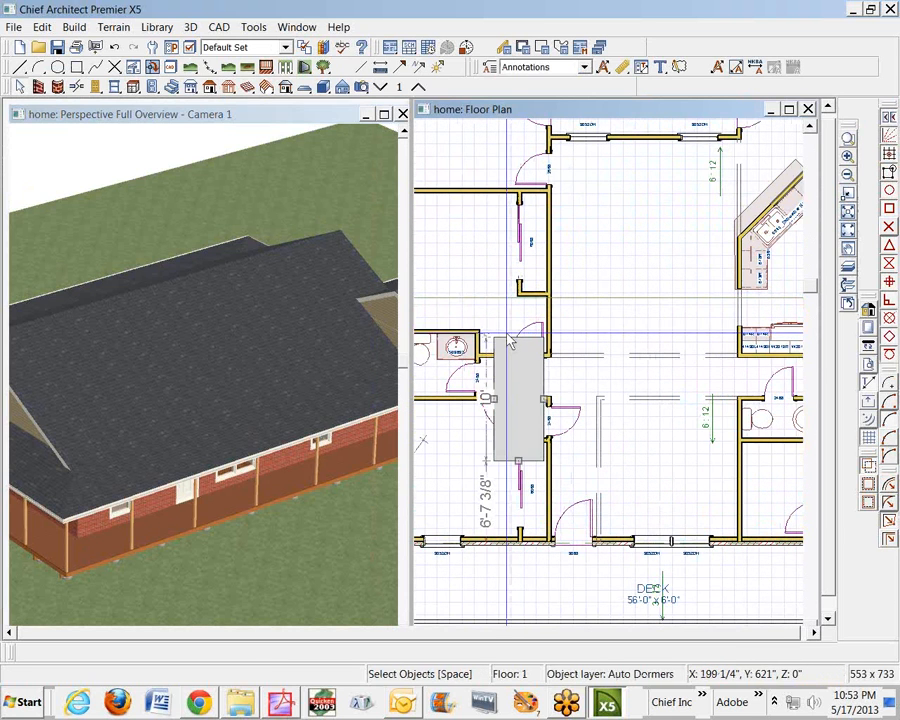
left_click(510, 345)
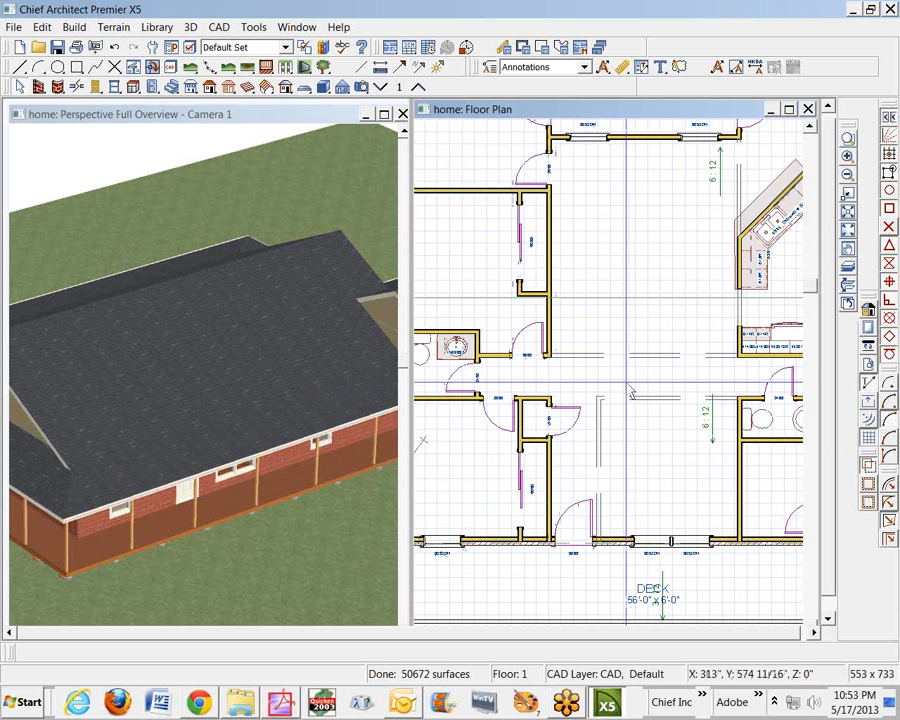
Check the front roof plane in plan and compare floor 2 with floor 1 around the dormer location.
left_click(706, 311)
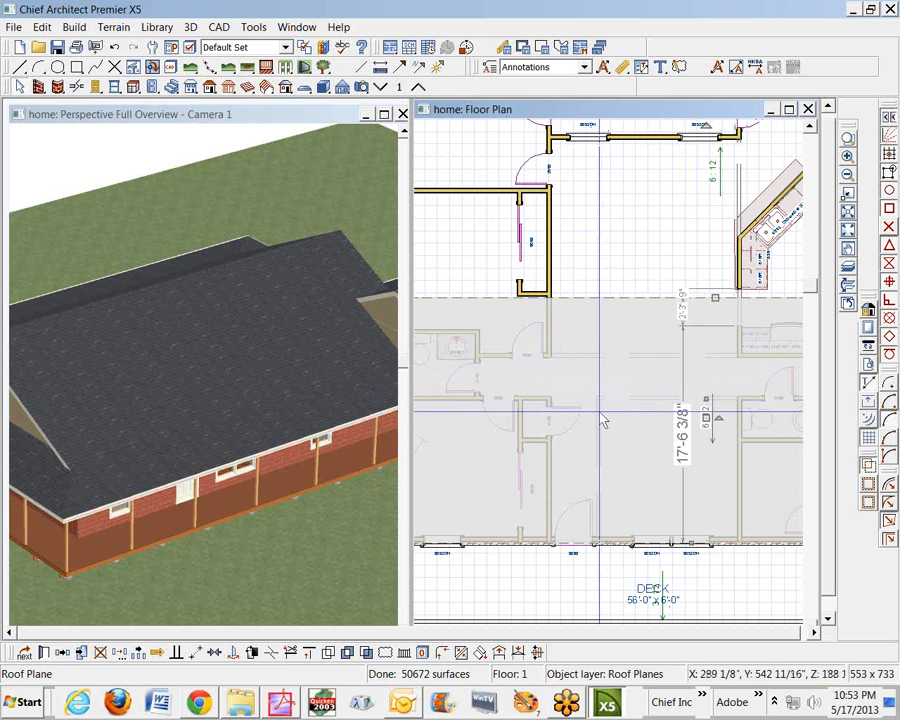
left_click(500, 652)
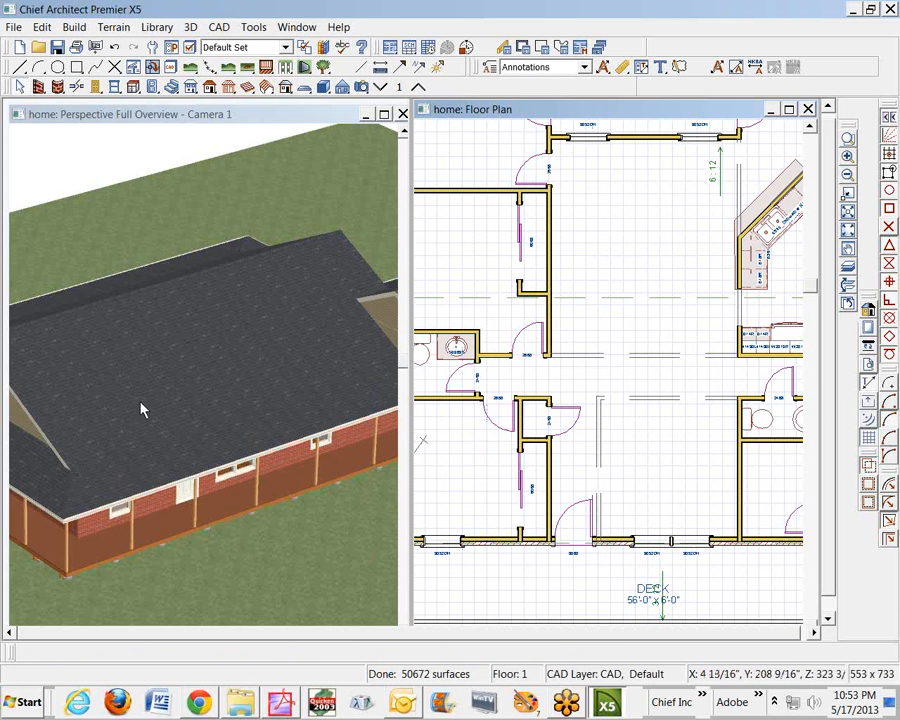
left_click(418, 87)
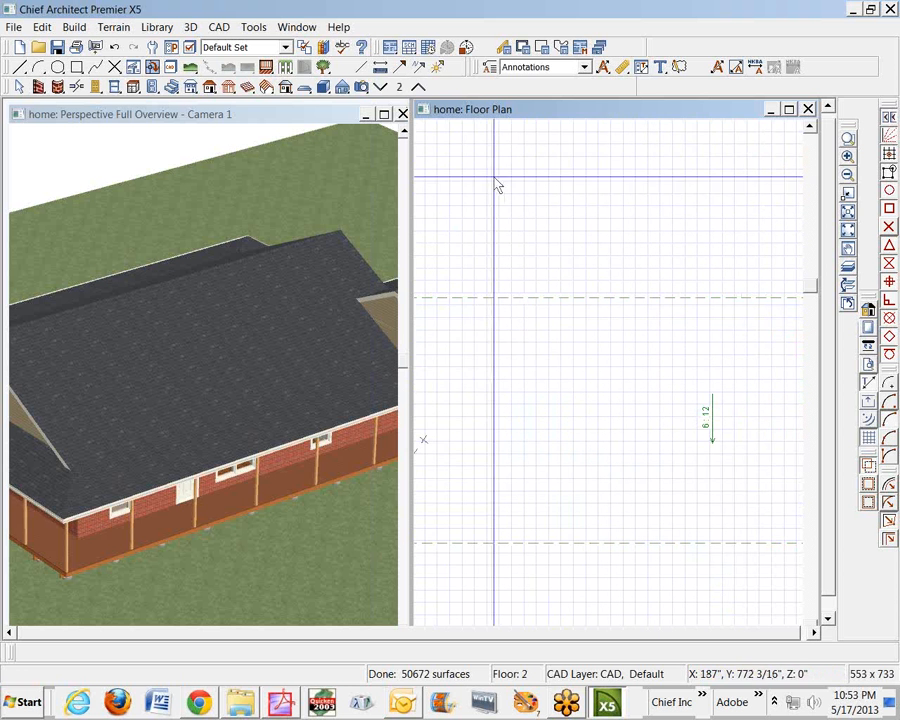
left_click(380, 87)
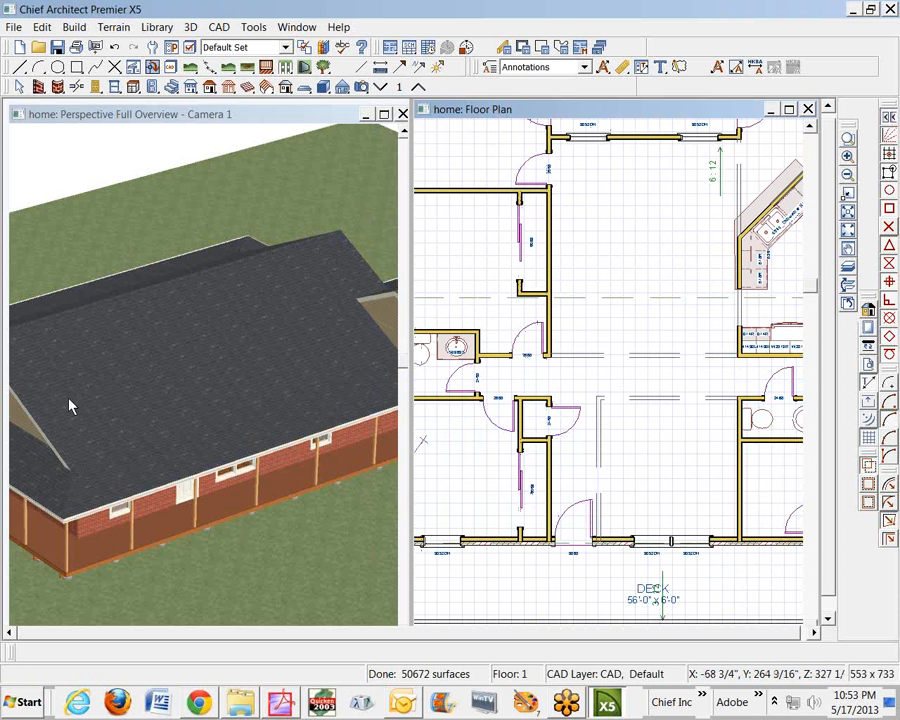
scroll(43, 397, "up", 2)
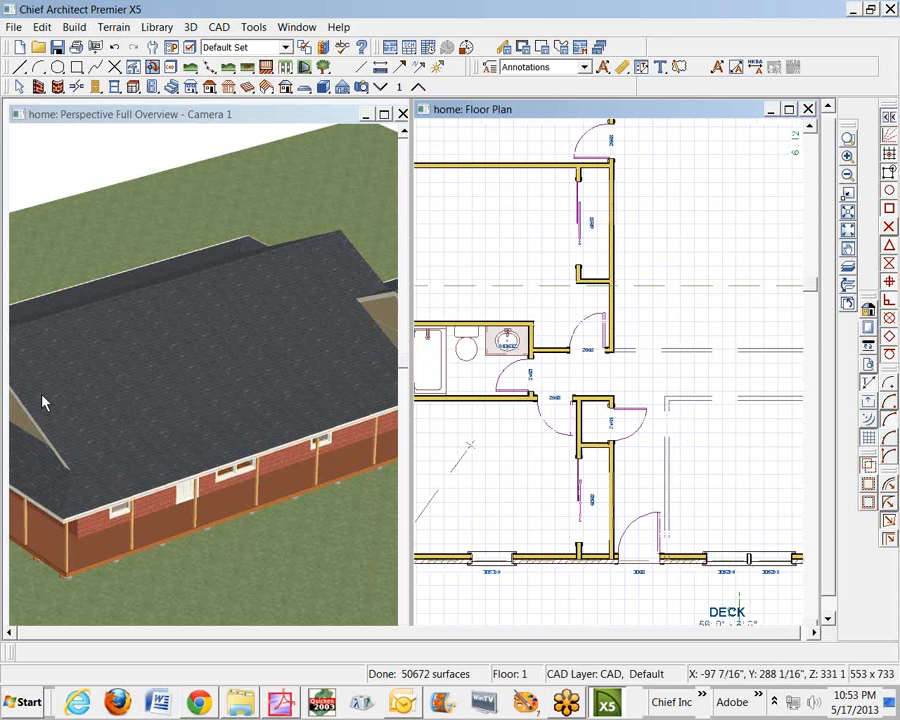
Try to place a regular auto dormer on the front slope of the main roof in the 3D overview.
left_click(120, 117)
left_click(74, 27)
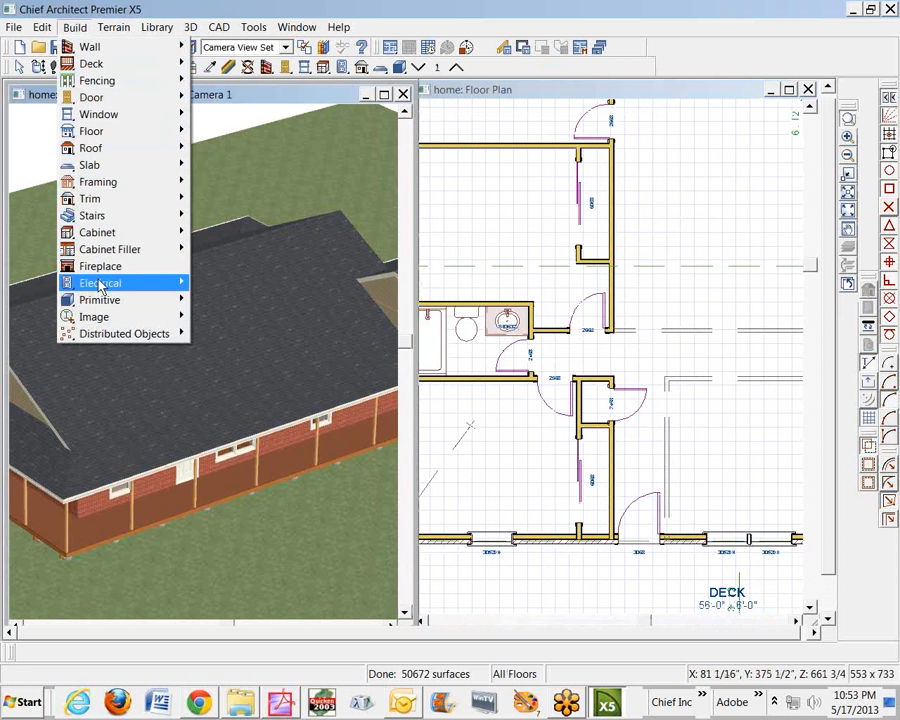
mouse_move(106, 154)
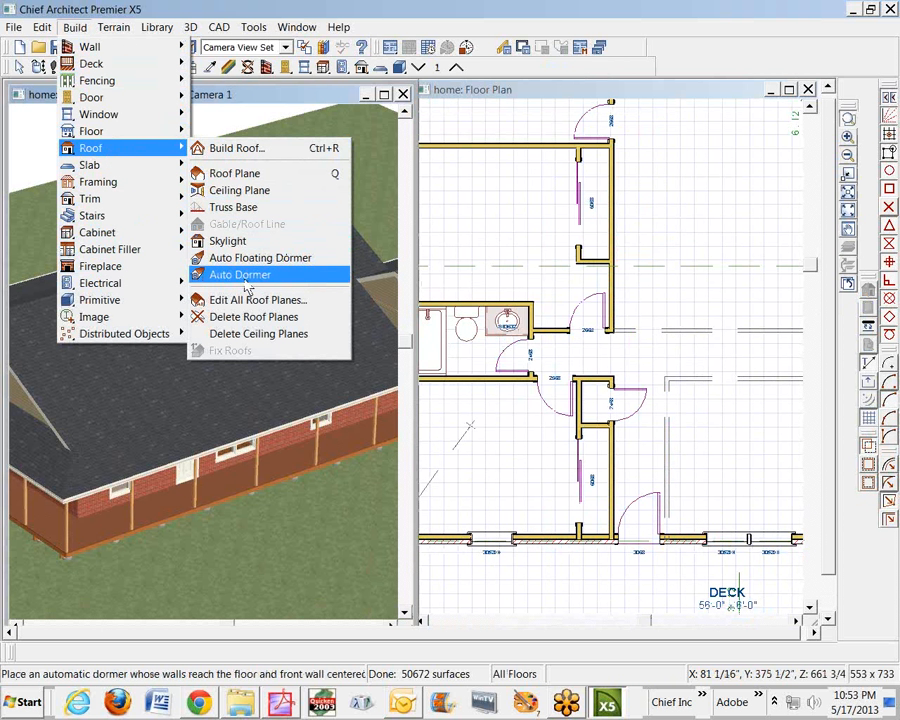
left_click(245, 276)
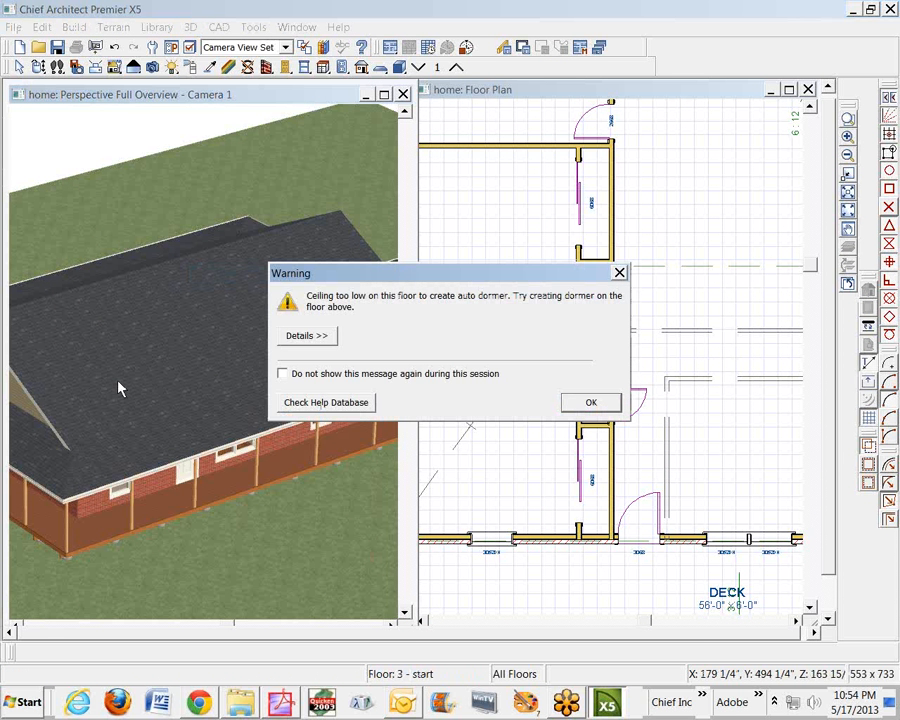
left_click(592, 403)
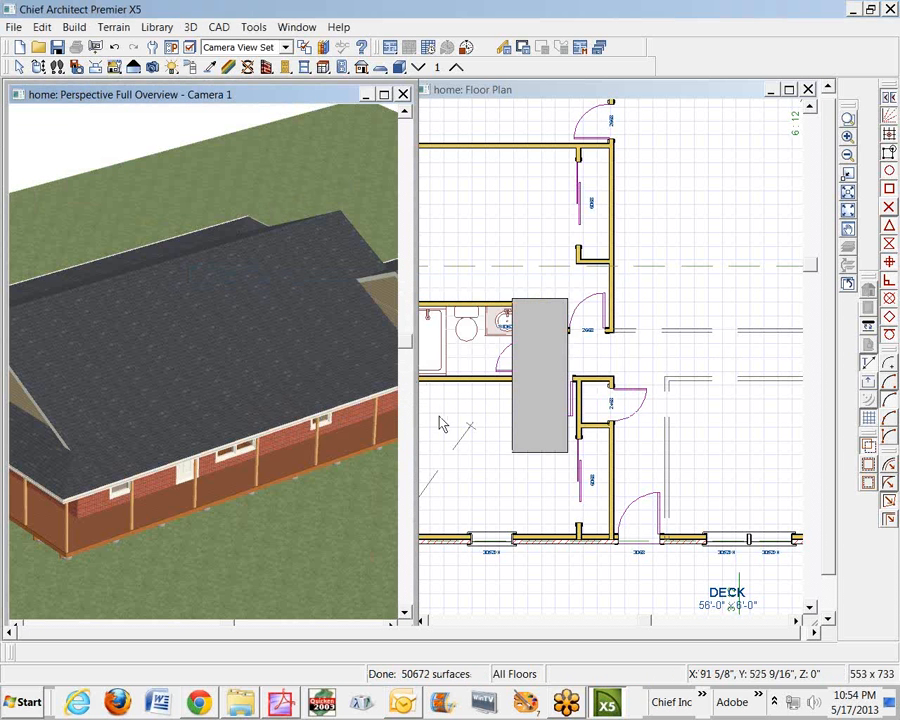
Delete the unbuilt dormer outline from the floor 1 plan and go up to floor 2.
left_click(542, 460)
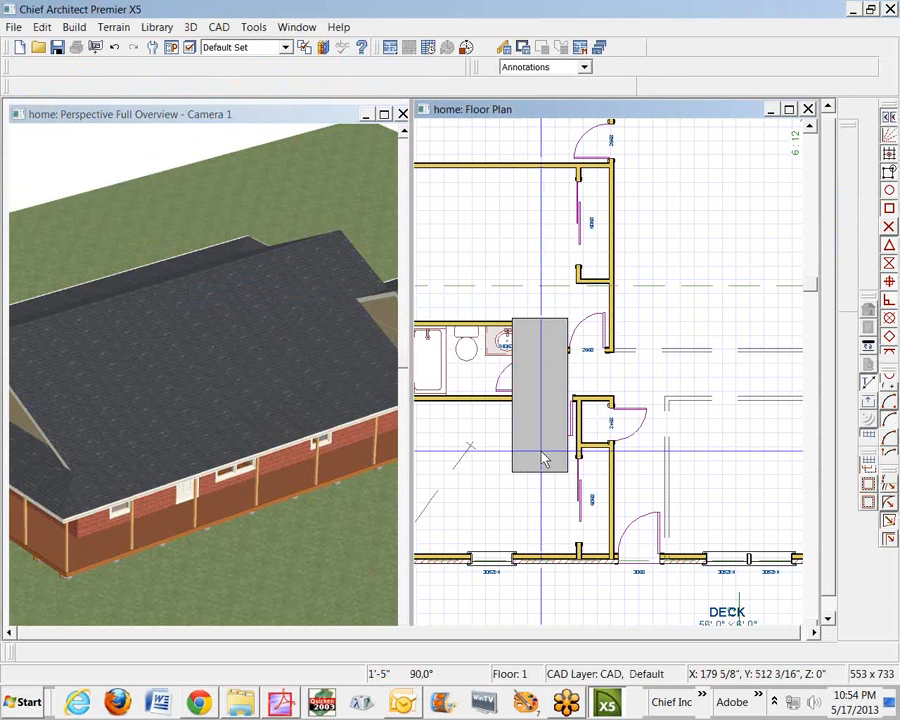
left_click(542, 460)
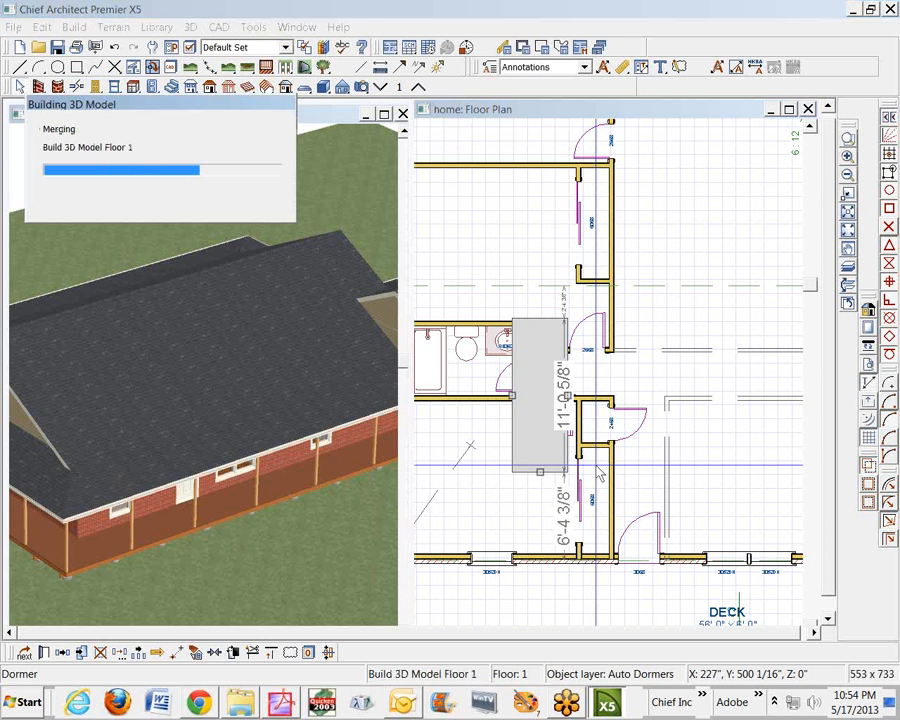
left_click(418, 88)
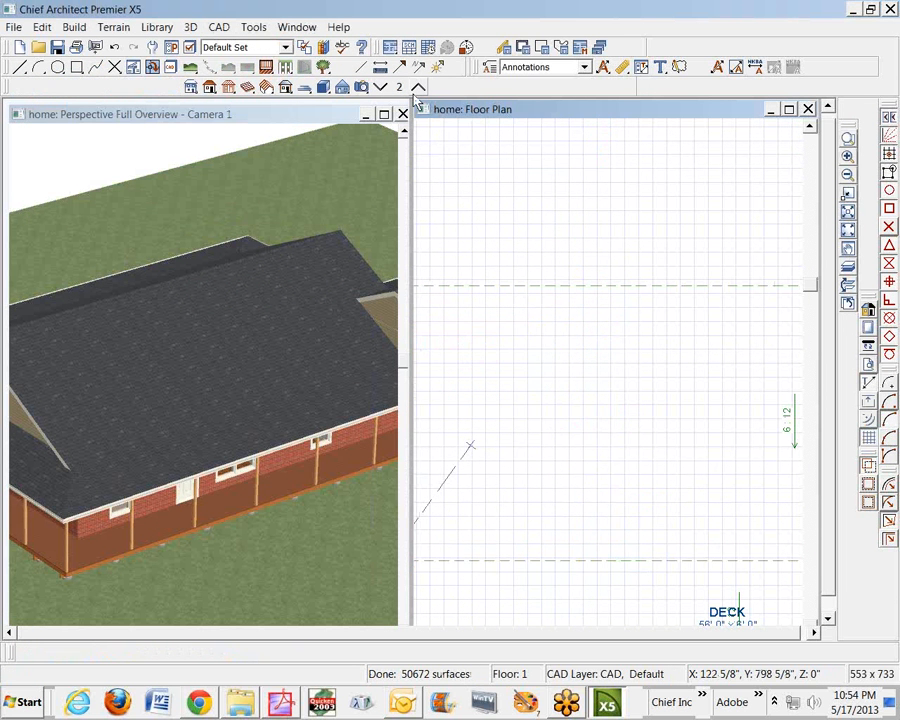
Place an auto floating dormer on the front slope of the main roof in the floor 2 plan.
left_click(74, 27)
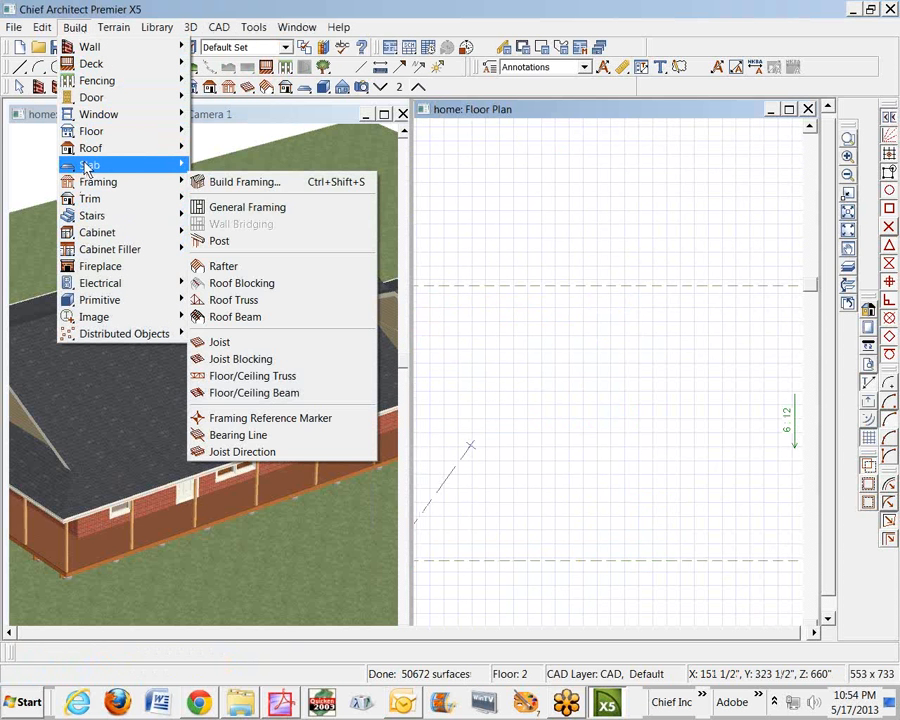
mouse_move(72, 150)
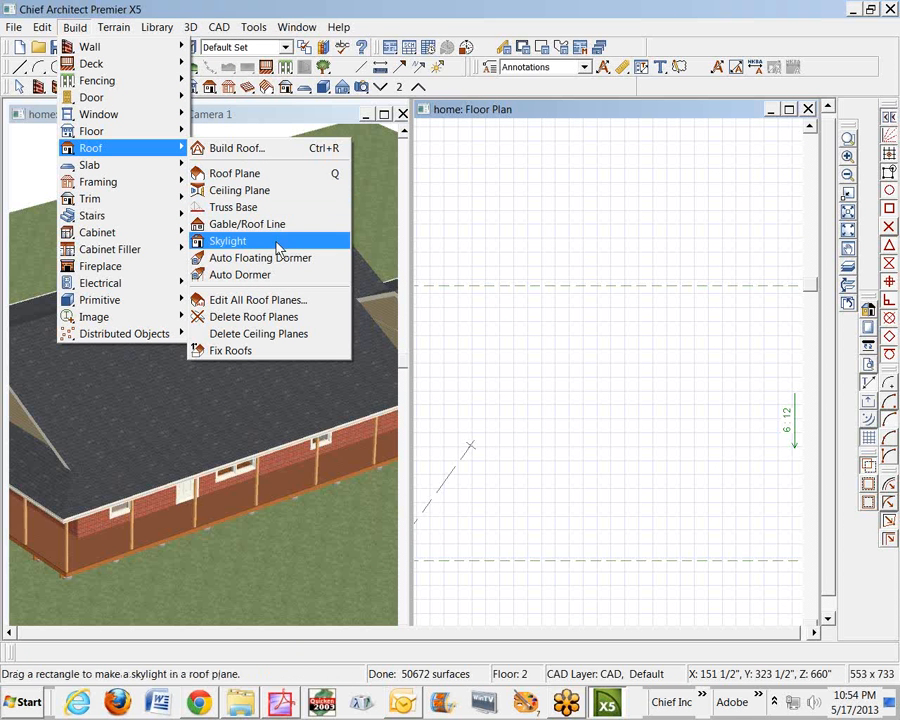
left_click(229, 258)
left_click(531, 427)
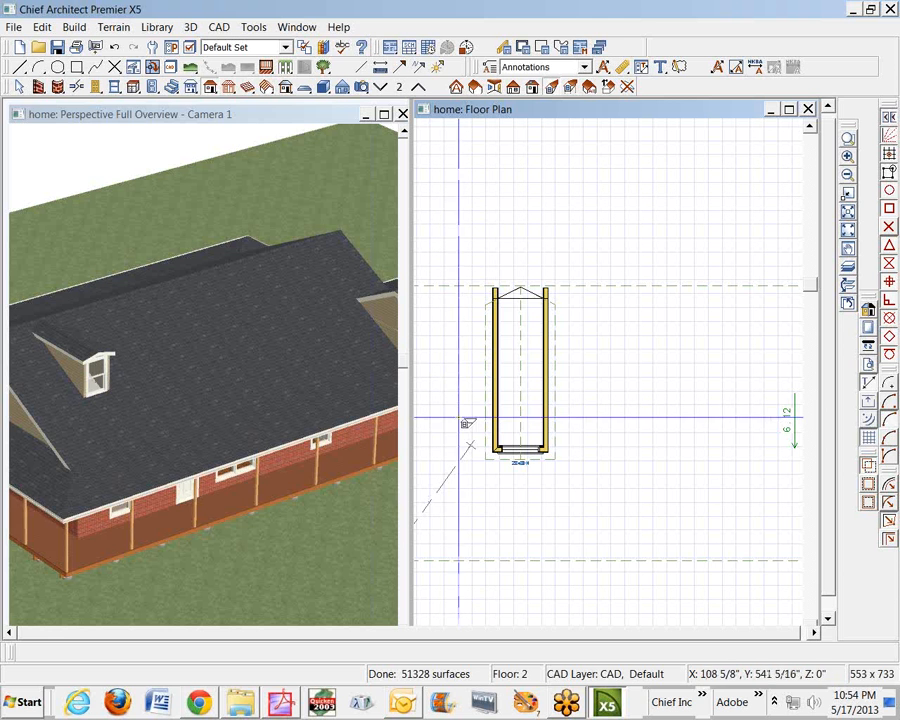
Move the dormer down the slope and set the distance from its front wall to the roof plane's front edge to 1 inch.
scroll(571, 442, "down", 3)
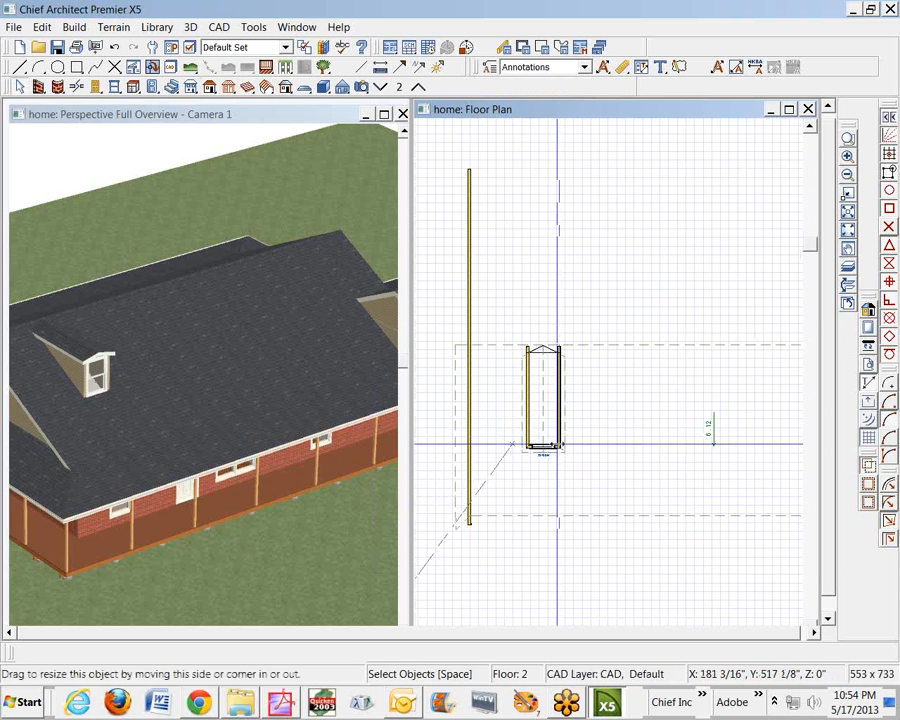
left_click(556, 424)
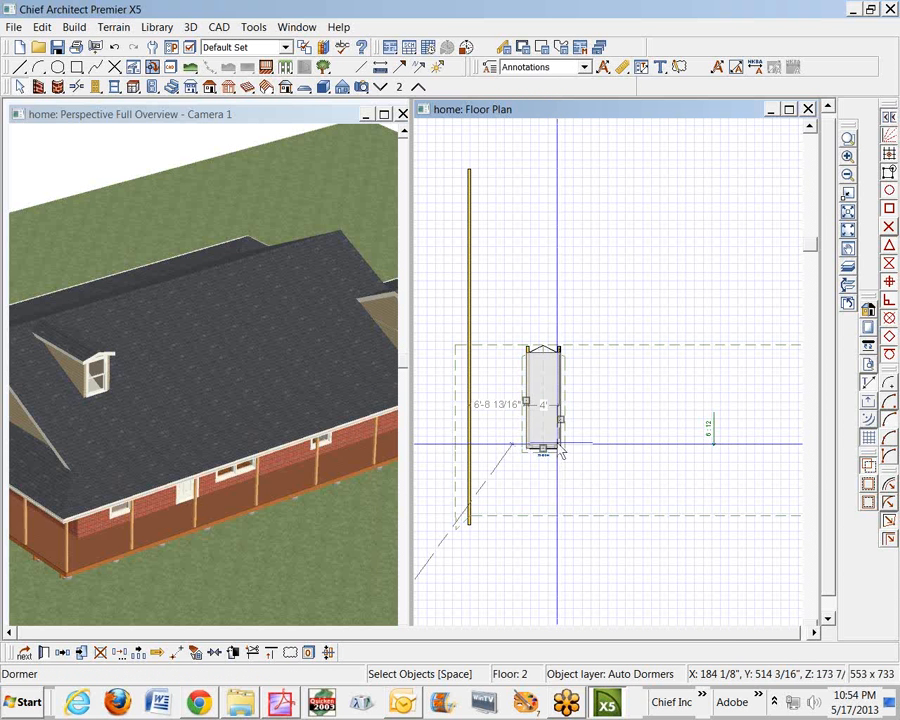
left_click_drag(542, 446, 547, 506)
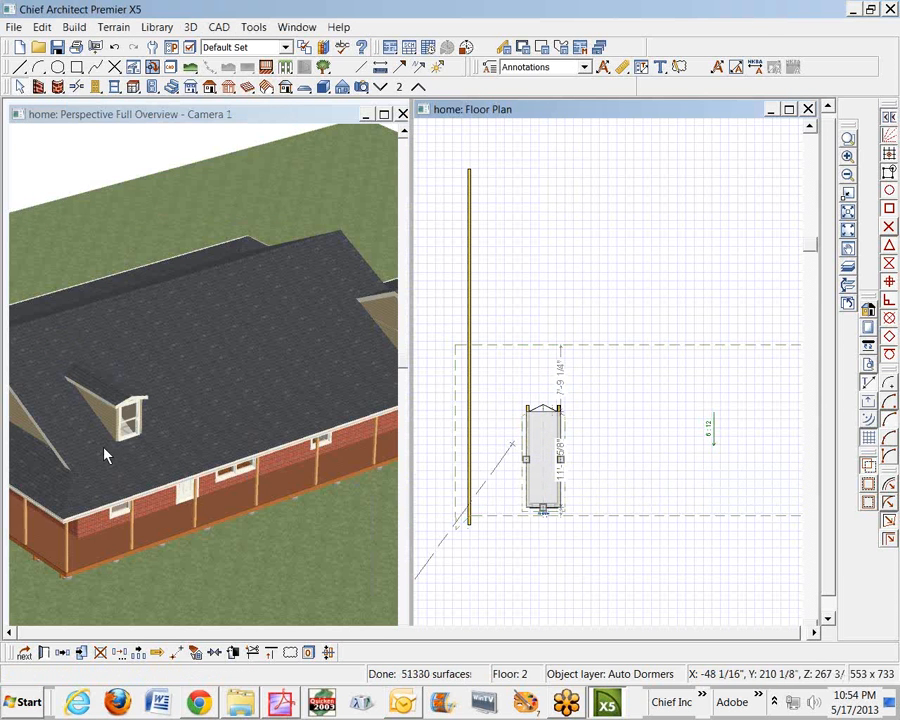
scroll(547, 527, "up", 5)
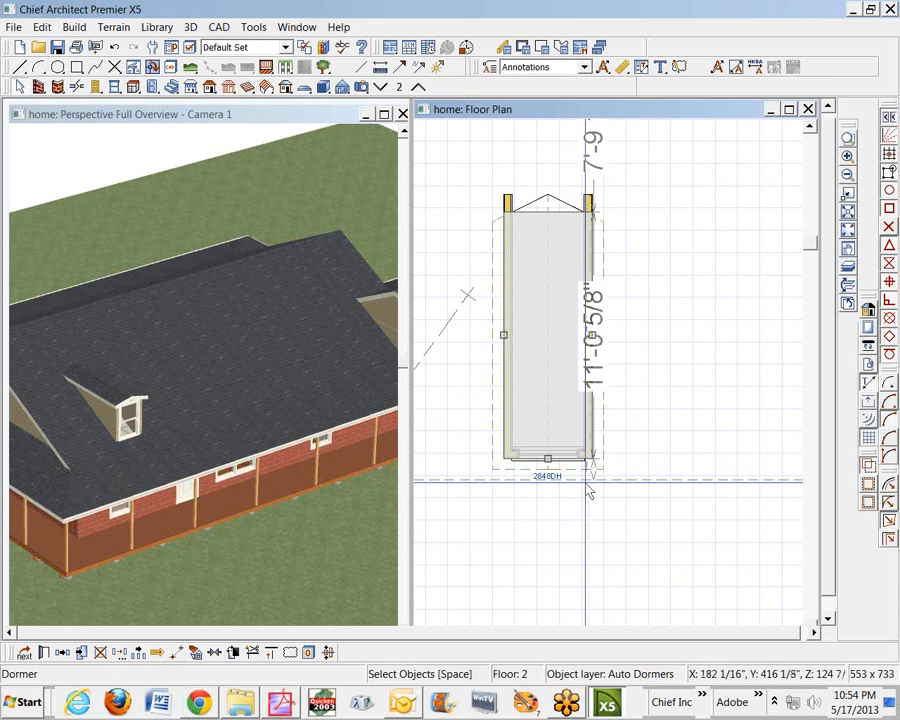
scroll(600, 495, "up", 5)
left_click(564, 430)
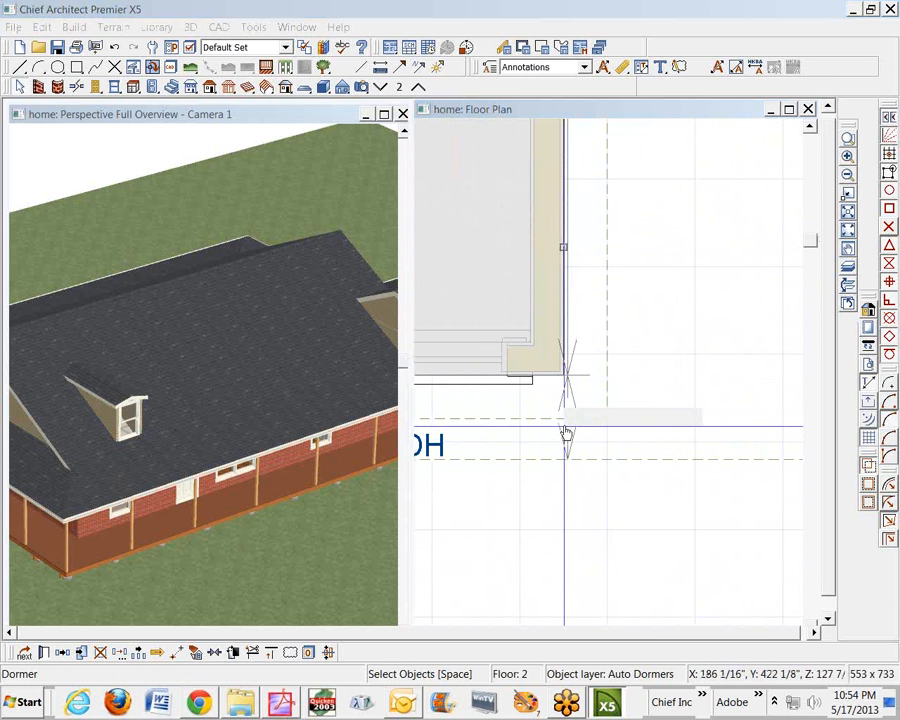
type("1")
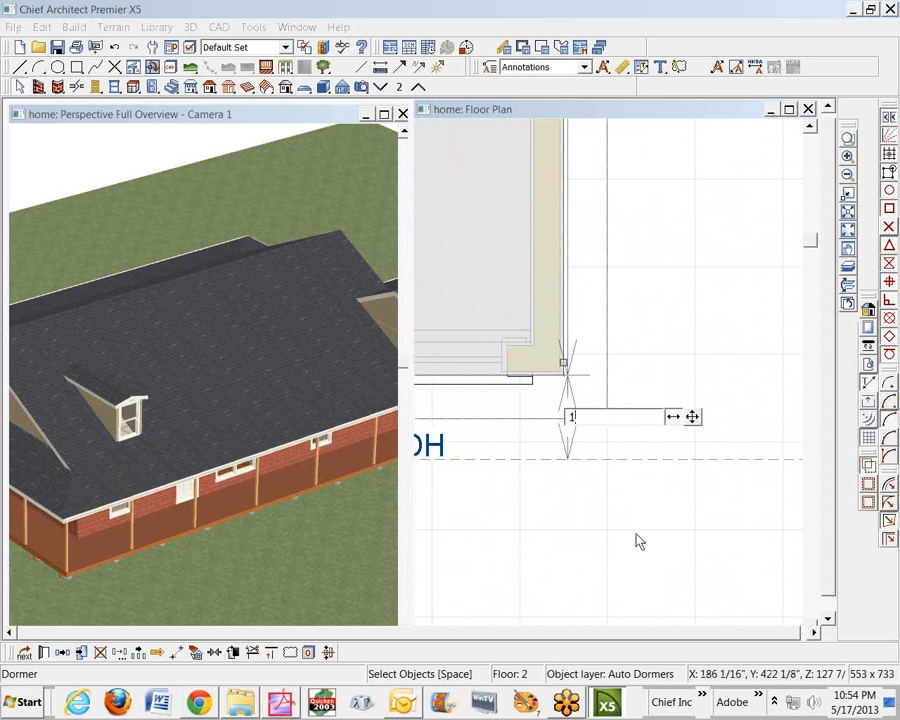
key("Return")
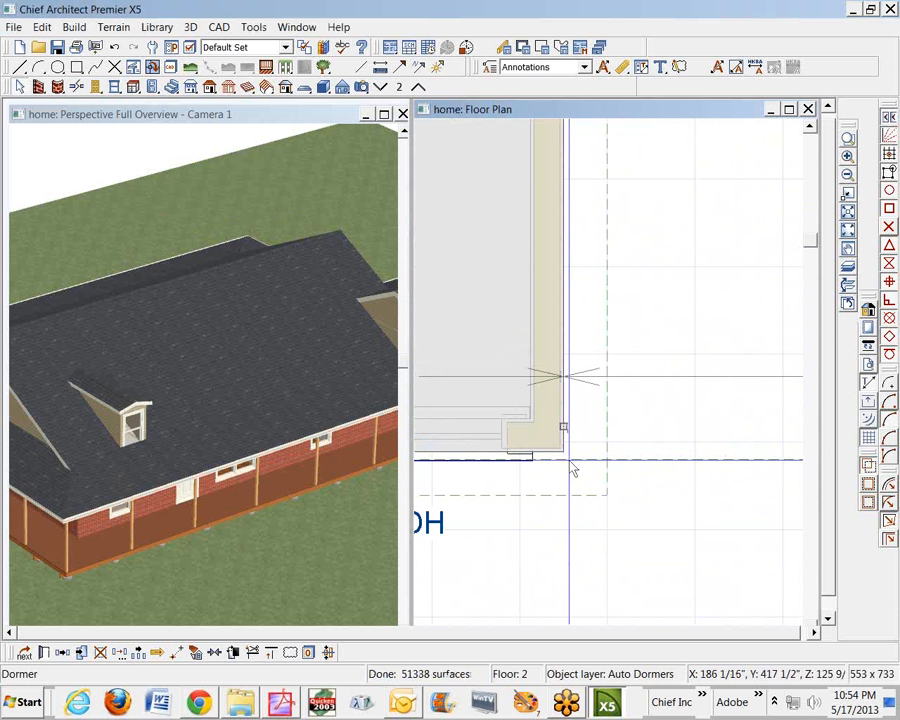
left_click(215, 548)
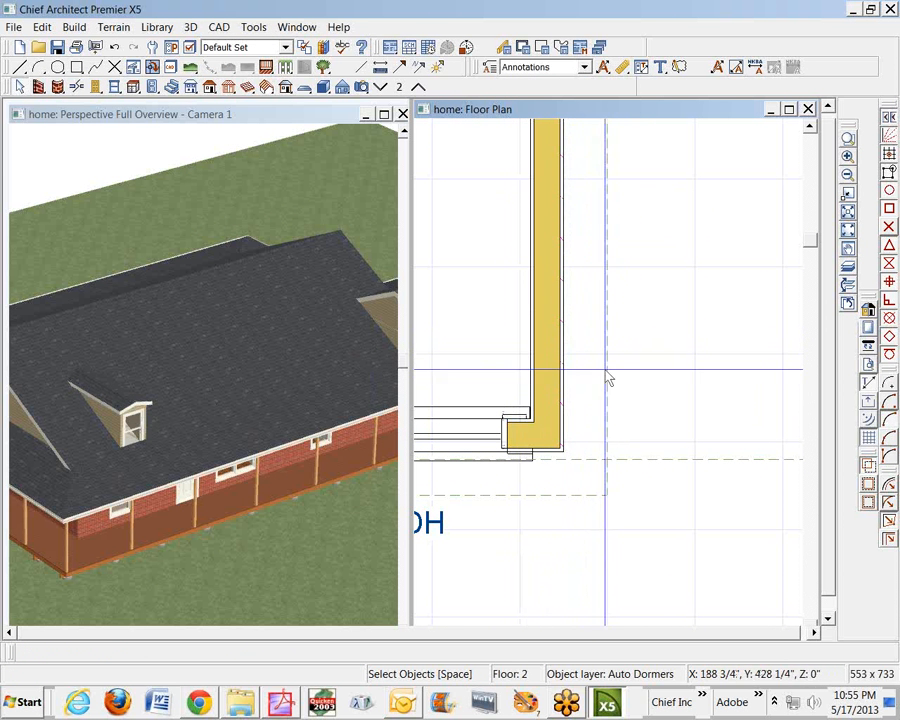
Try to shift the dormer slightly sideways and move its front wall past the roof plane's front edge.
scroll(80, 434, "up", 3)
scroll(110, 450, "down", 3)
left_click(170, 377)
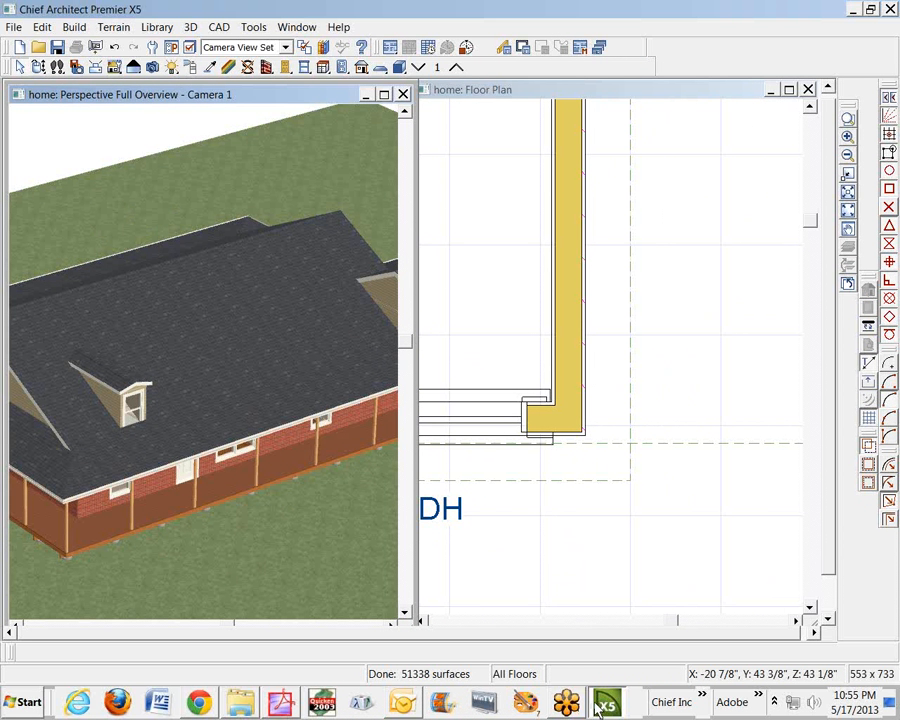
left_click(587, 418)
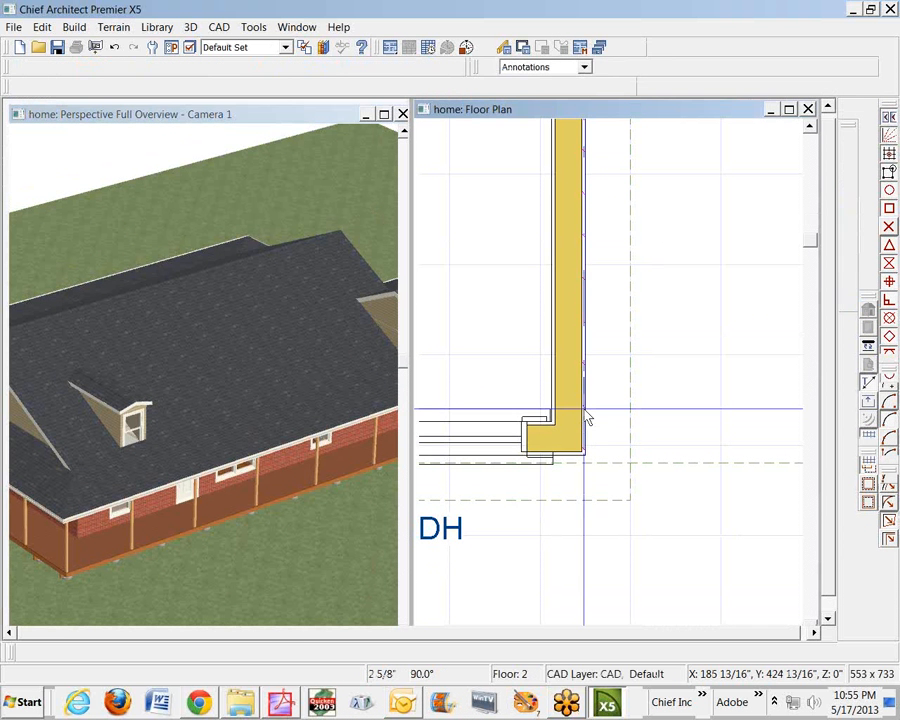
left_click(587, 416)
scroll(595, 442, "down", 4)
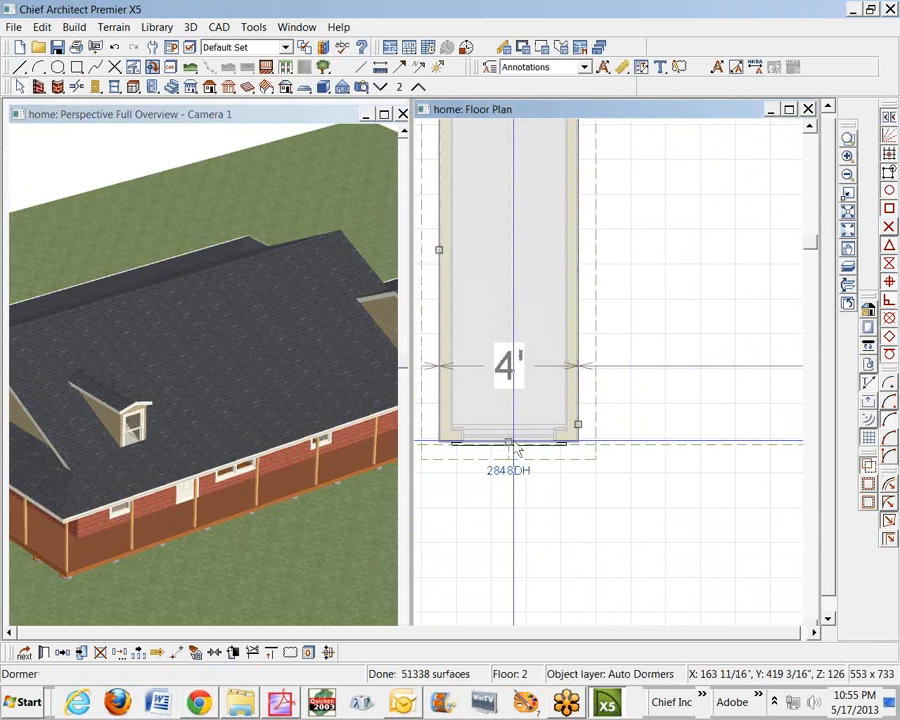
left_click_drag(508, 440, 526, 440)
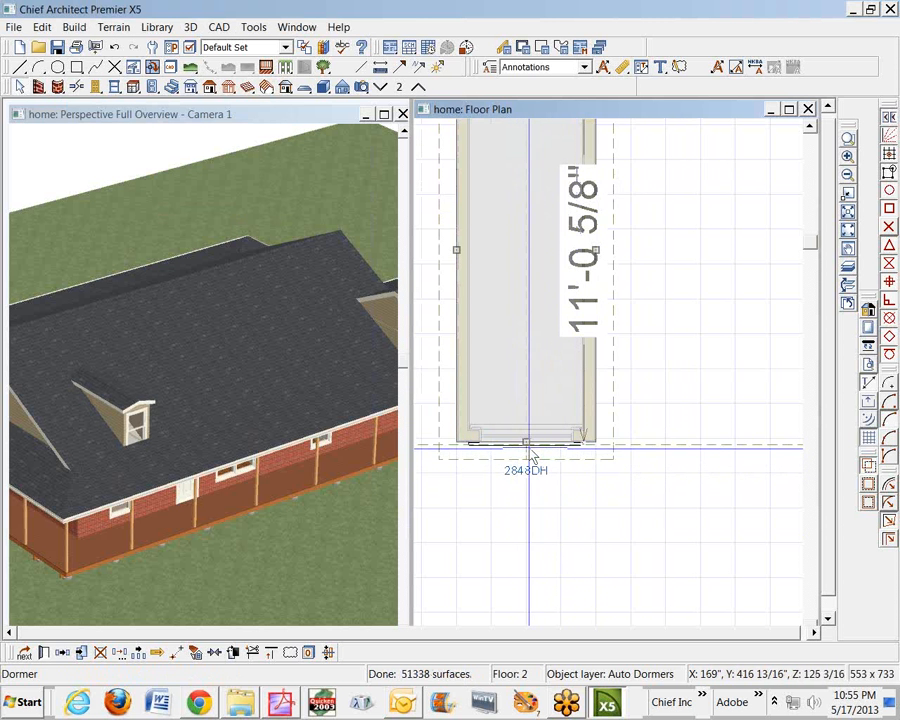
left_click_drag(526, 441, 529, 458)
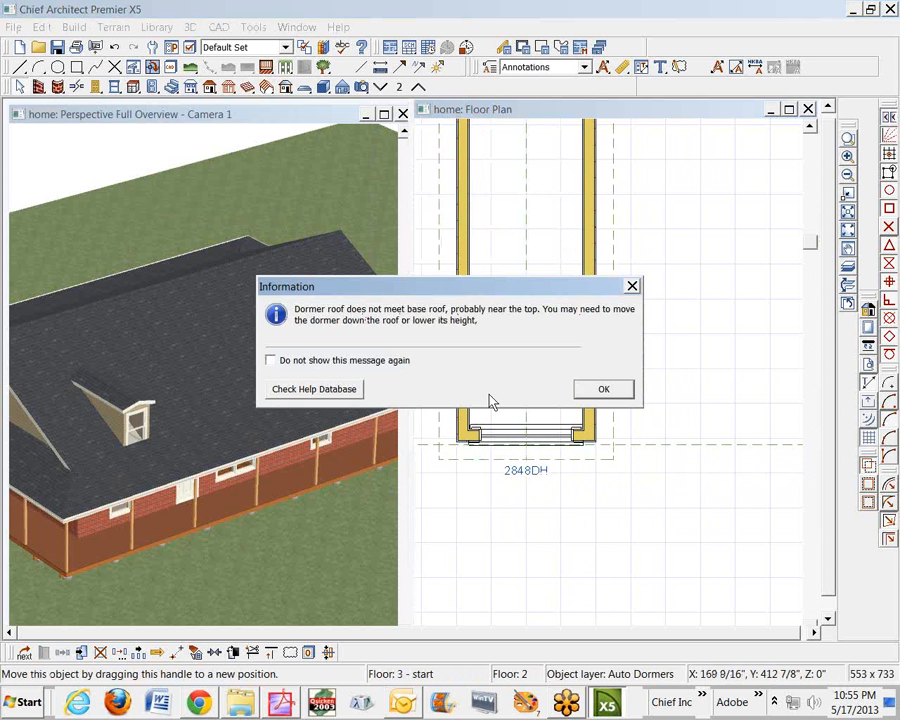
left_click(596, 392)
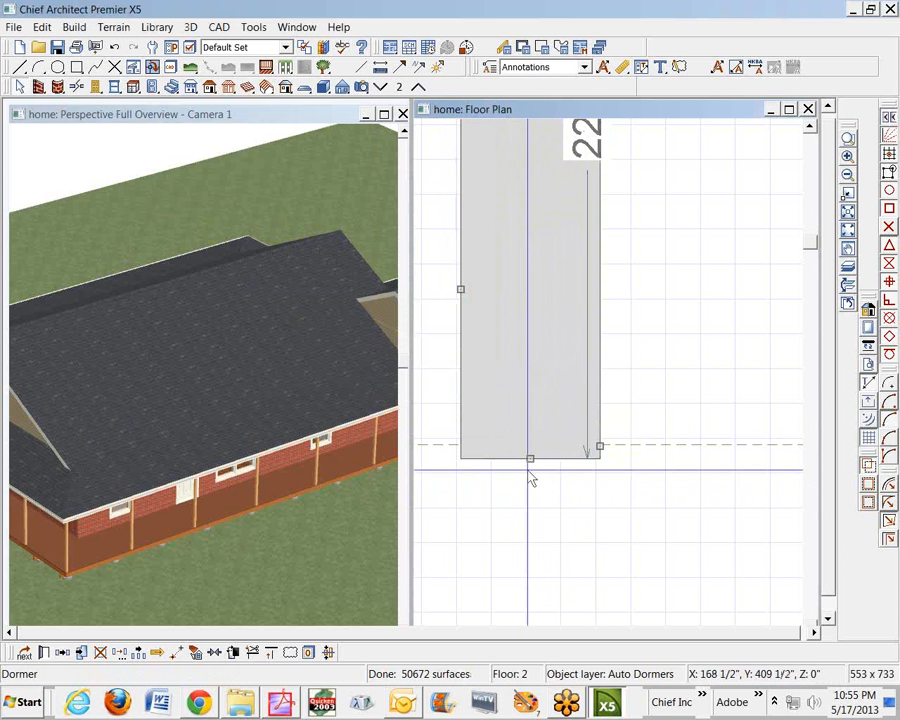
Move the dormer back up the slope so its front wall sits about 3 inches inside the roof plane's front edge.
left_click_drag(531, 460, 519, 433)
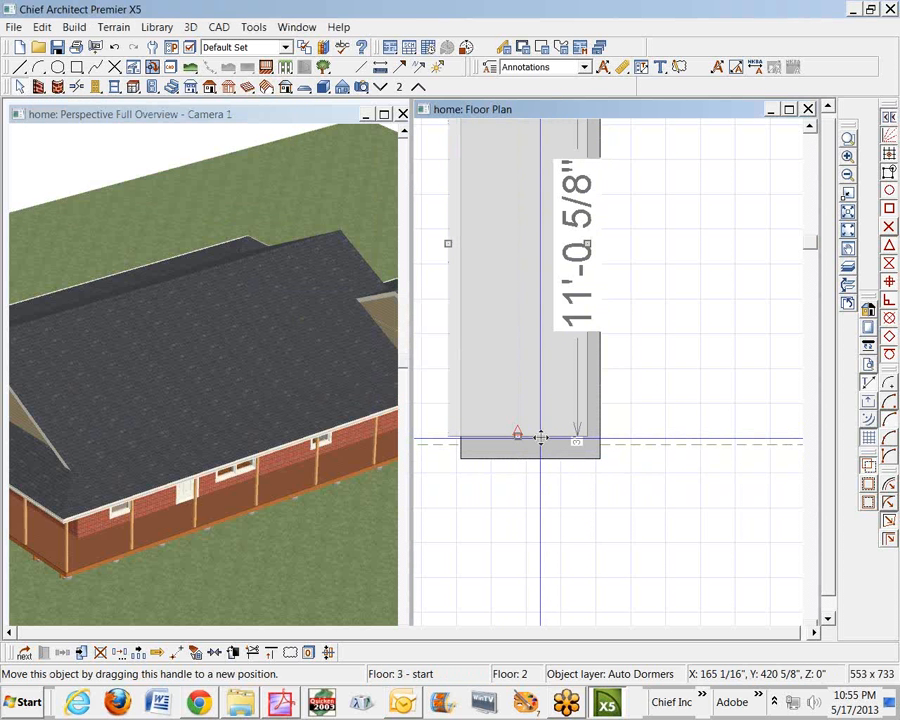
left_click(575, 607)
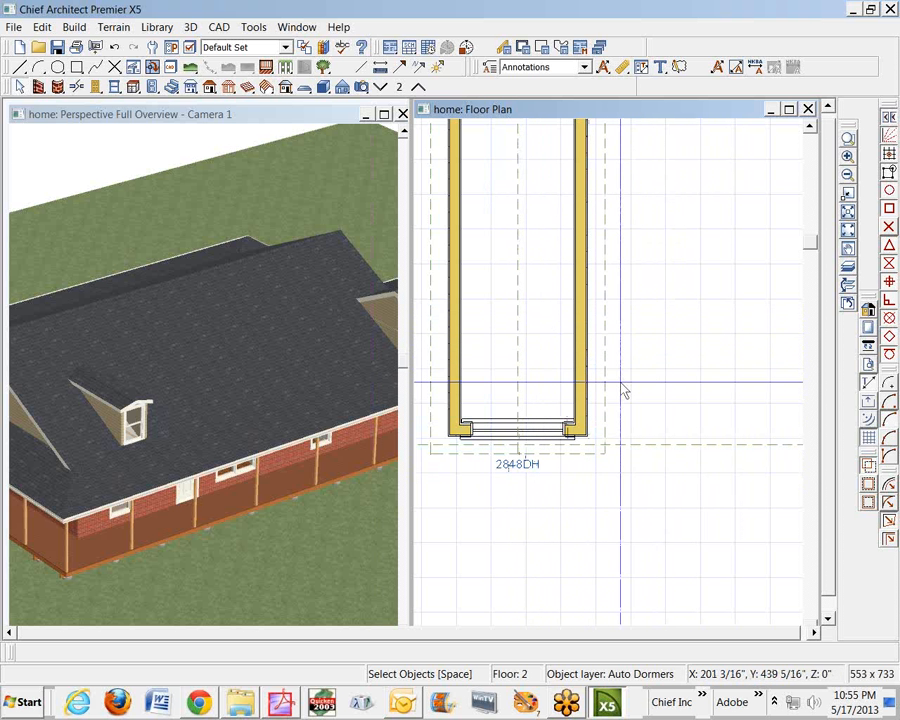
Switch to the house plans PDF in Acrobat, check both dormers' positions on the front elevation, and return to the model.
key("alt+Tab")
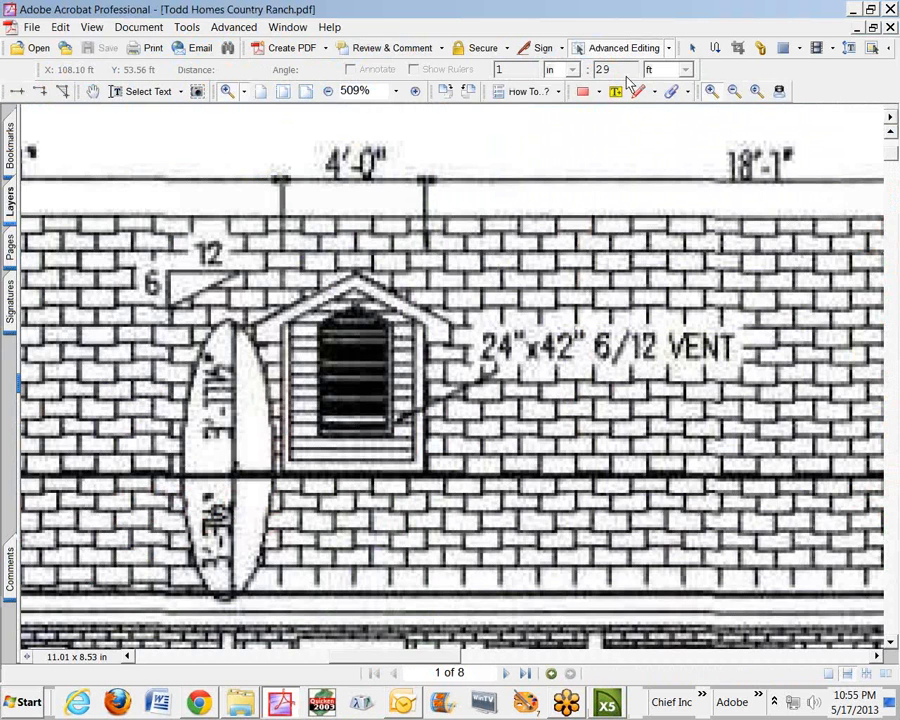
left_click(309, 92)
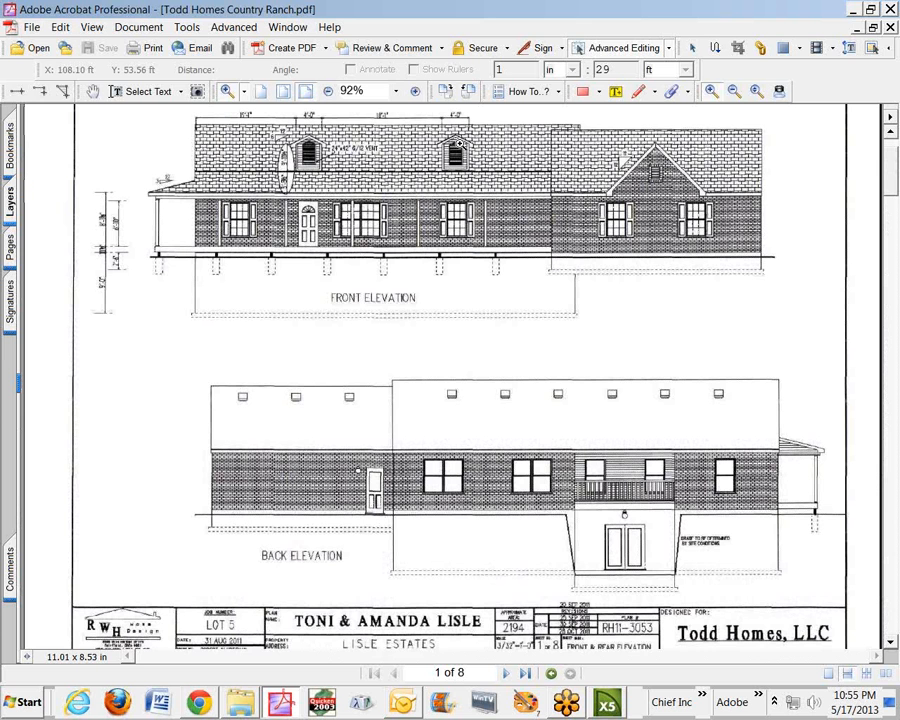
left_click(854, 10)
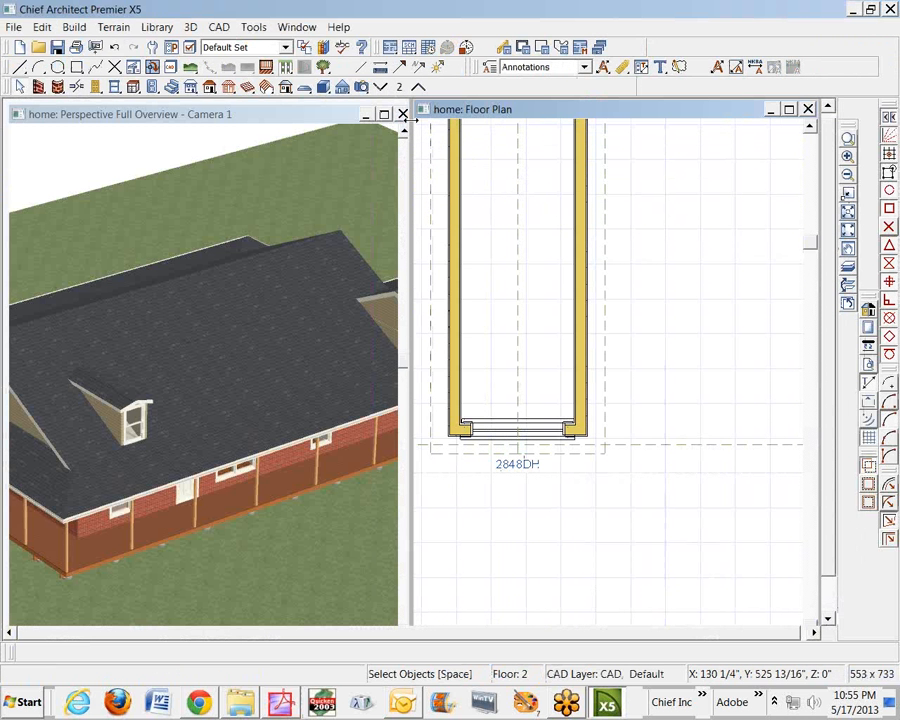
Close the perspective overview, enlarge the floor 2 plan, and turn on the reference display of the floor below.
left_click(404, 116)
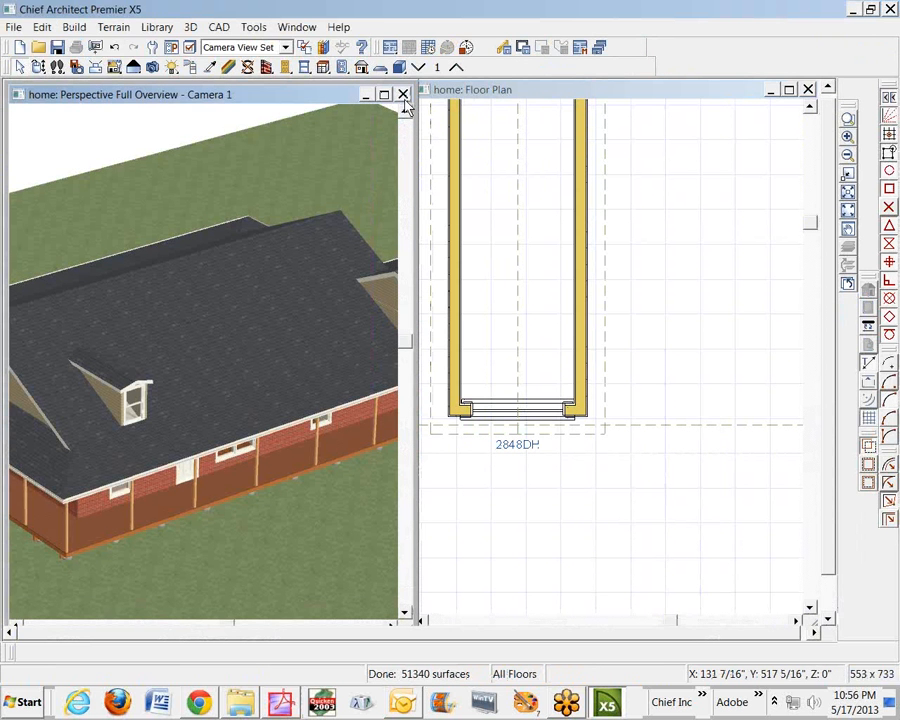
left_click(404, 95)
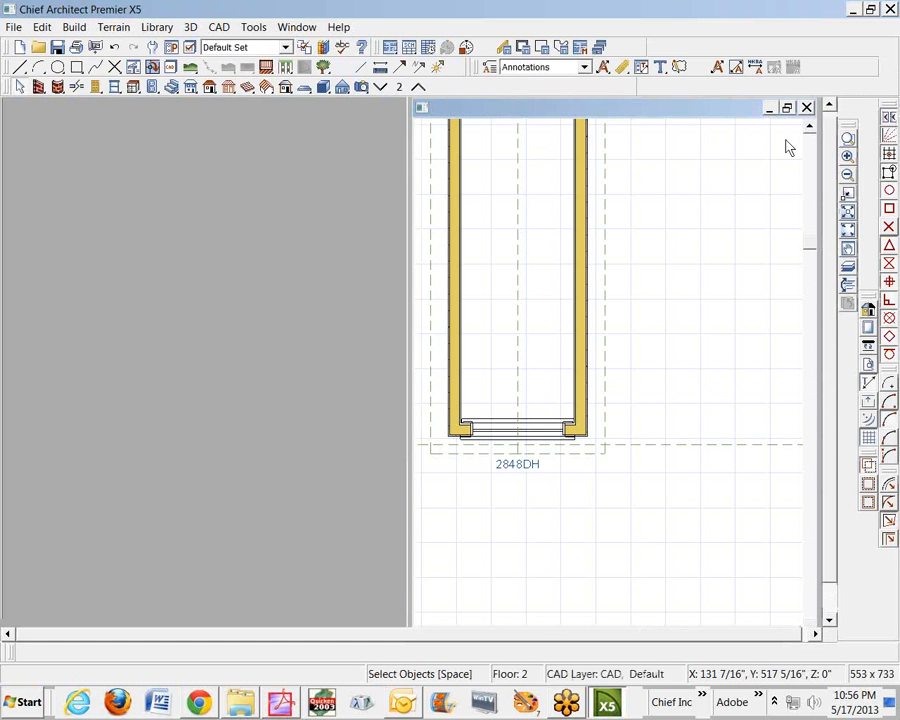
left_click(789, 109)
left_click(849, 231)
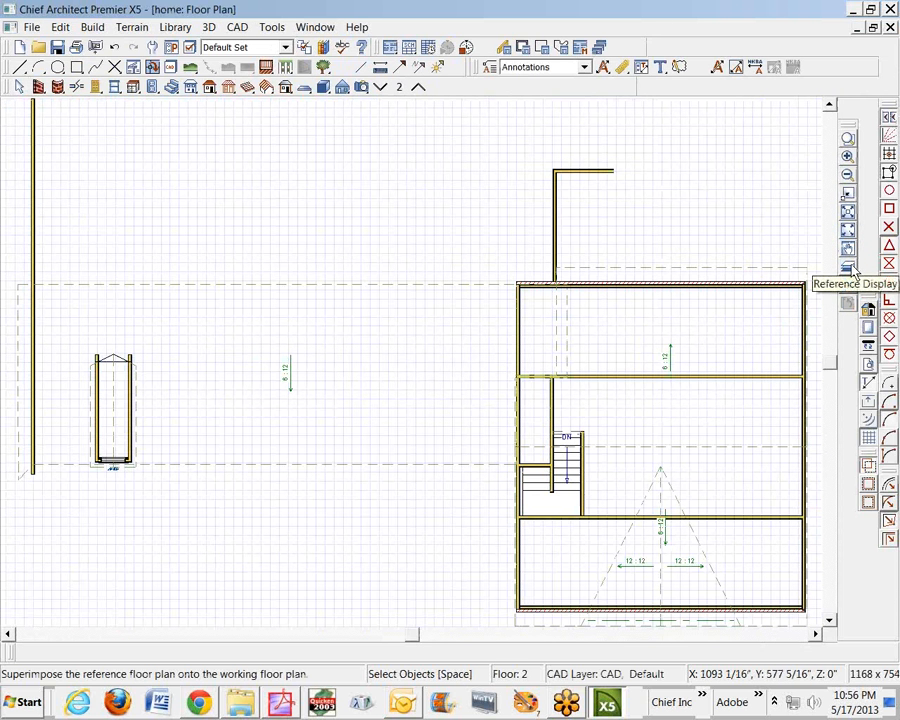
left_click(848, 269)
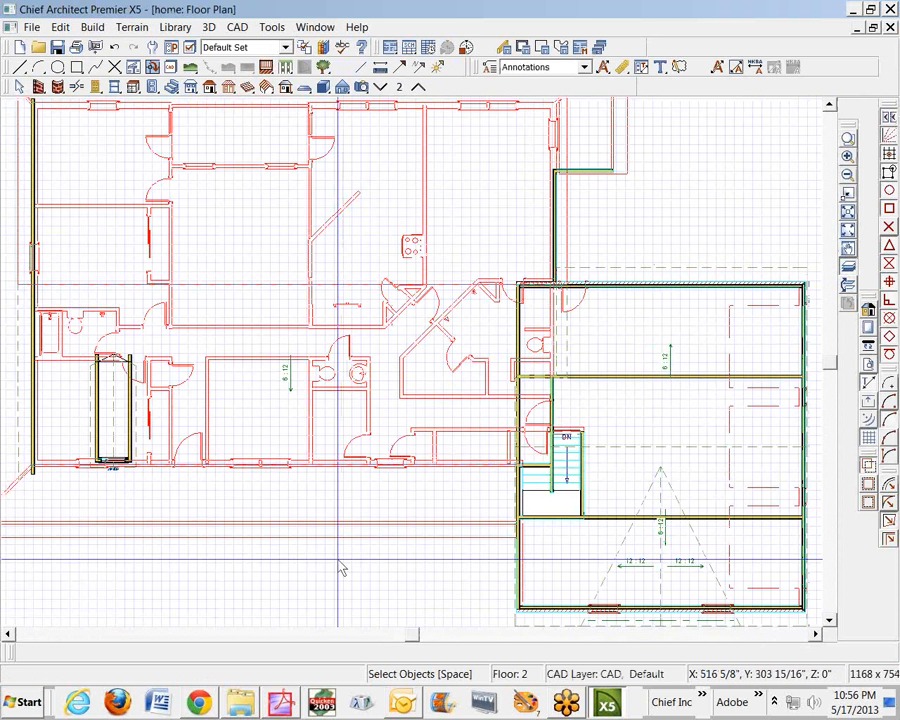
Move the dormer along the front wall line so it is centered over the front entry door.
scroll(132, 514, "up", 3)
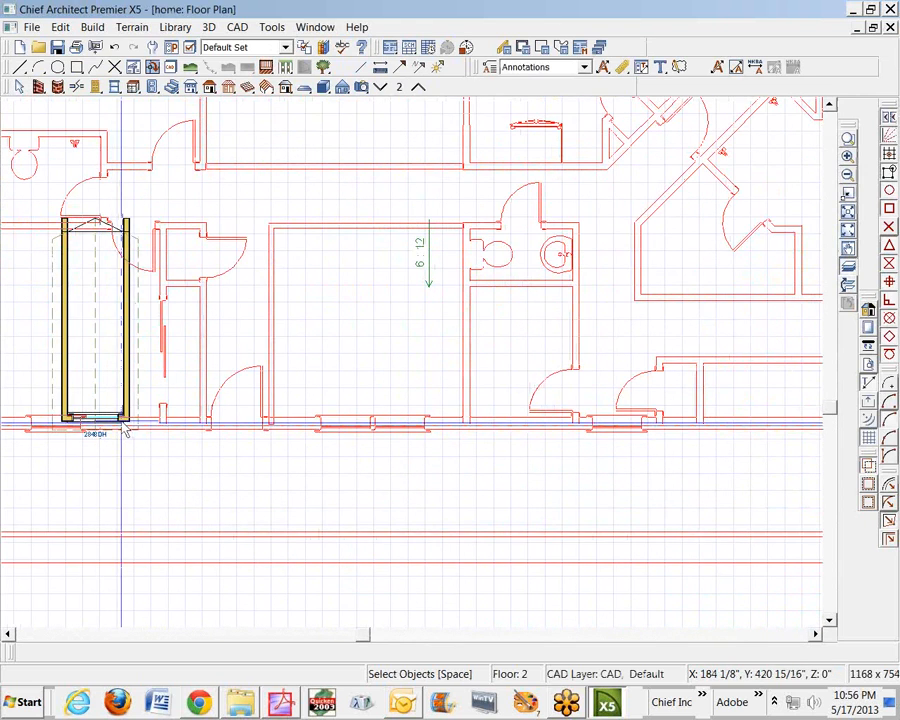
left_click(97, 419)
left_click(130, 416)
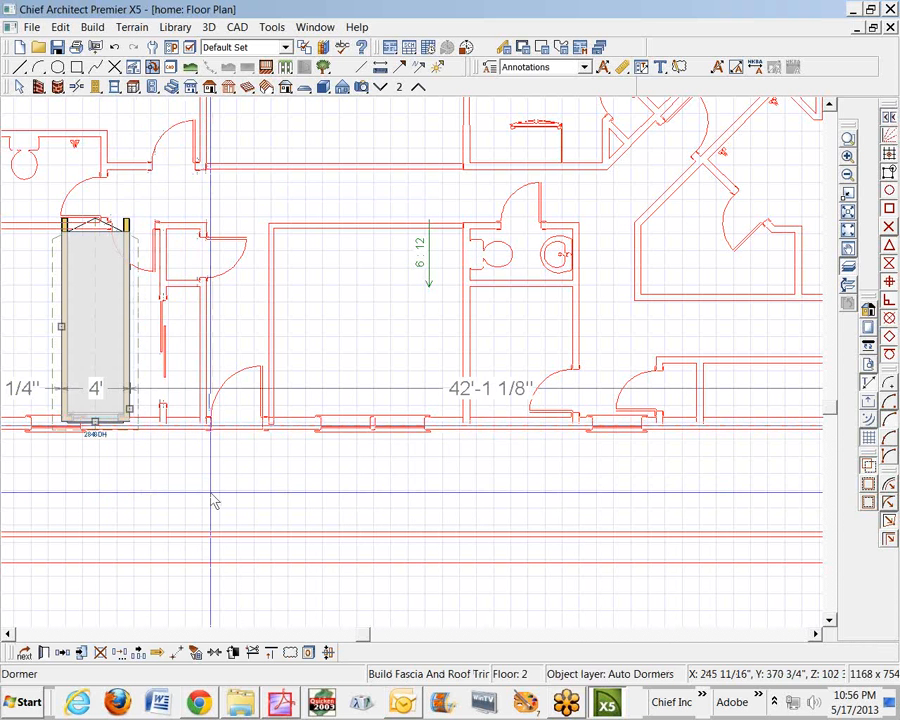
key("Right")
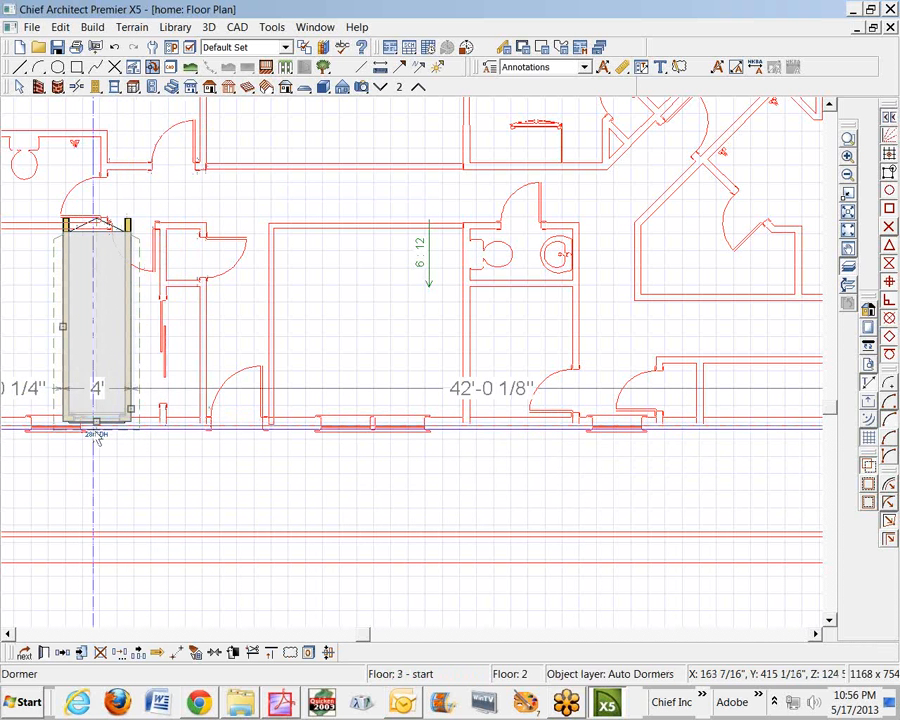
mouse_move(97, 424)
left_mouse_down()
mouse_move(237, 407)
mouse_move(237, 418)
left_mouse_up()
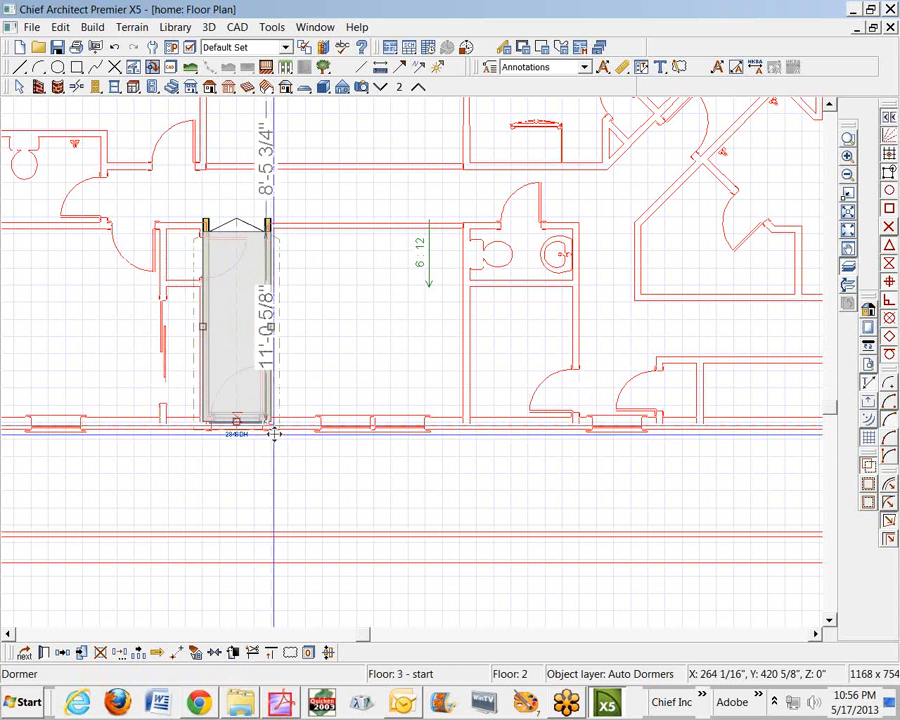
left_click(279, 478)
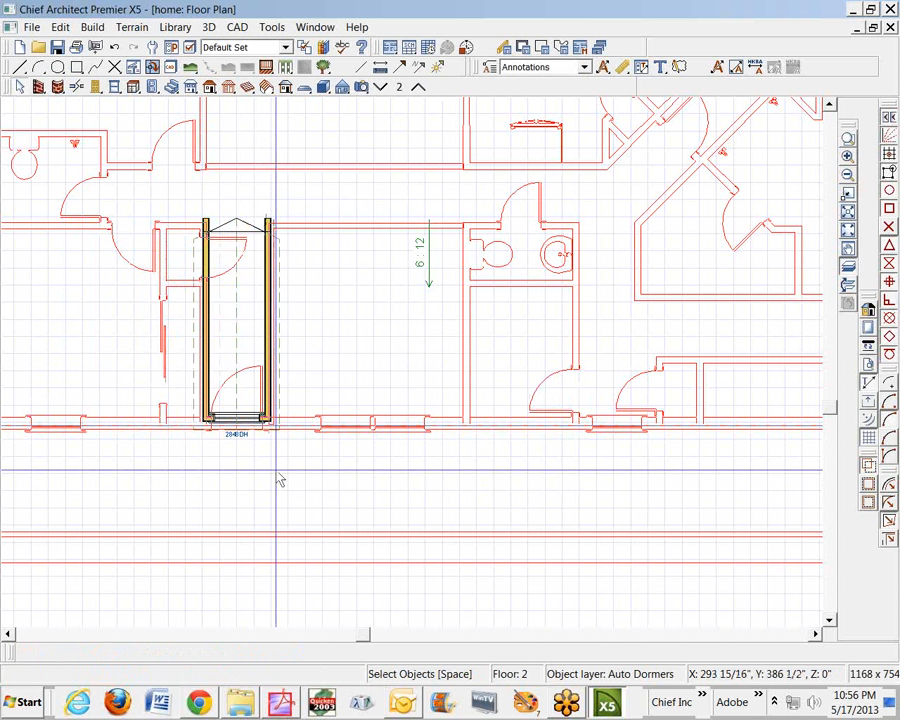
Copy the dormer in place and move the copy along the front wall line so it is centered over the single window near the stairs.
right_click(272, 388)
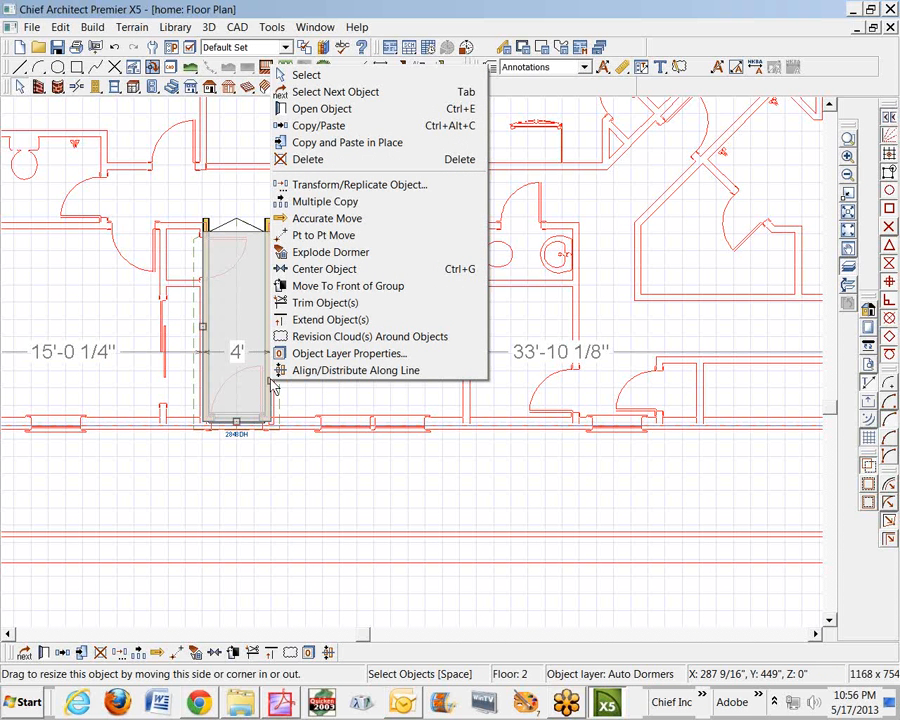
left_click(345, 143)
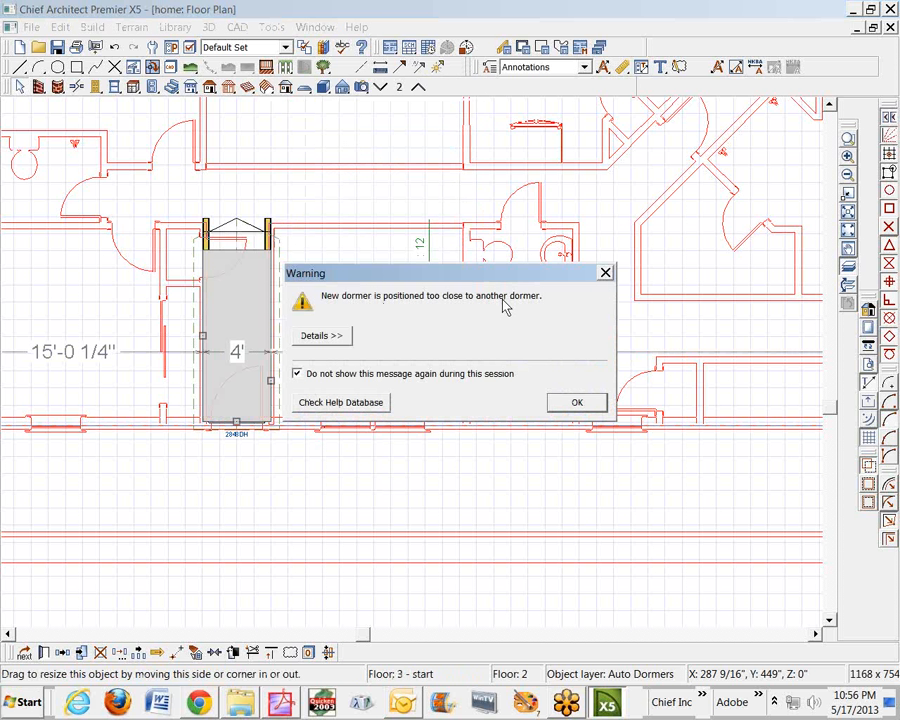
left_click(578, 404)
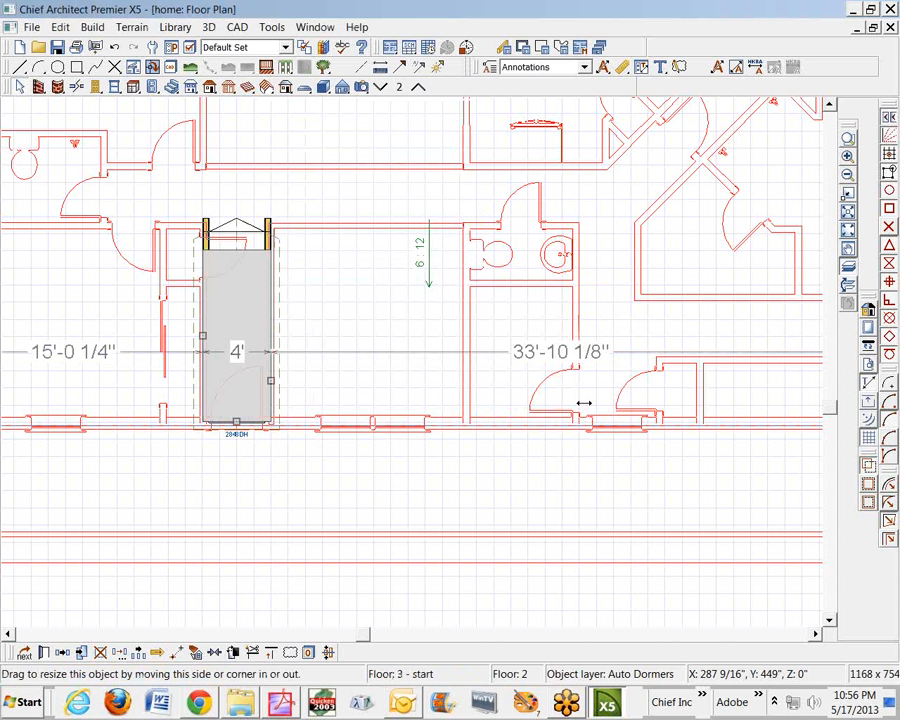
left_click_drag(237, 420, 620, 424)
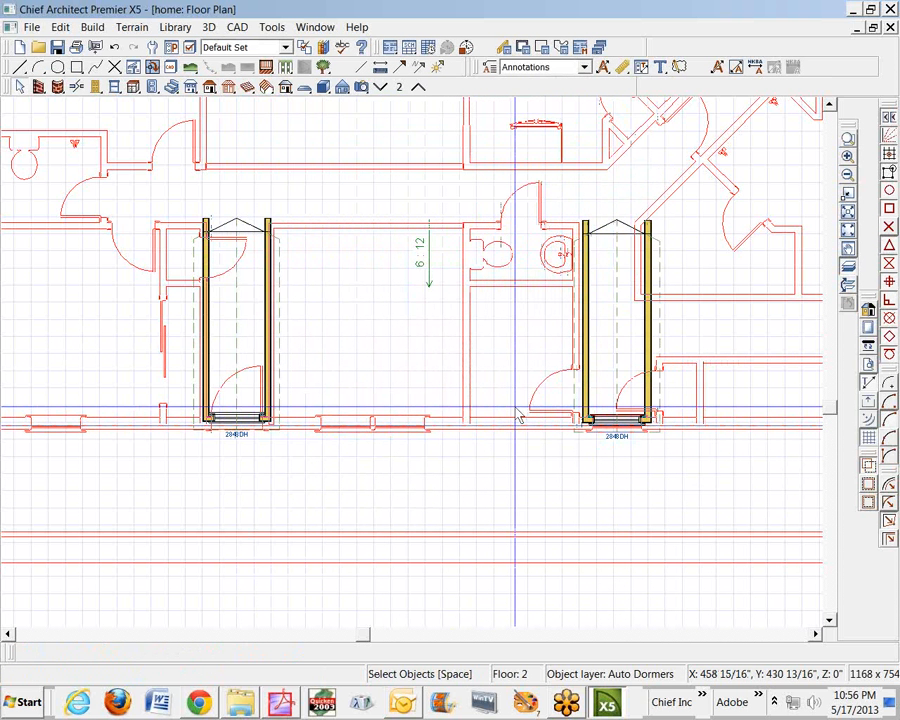
Go down to floor 1, create a perspective full overview of the house, and examine both dormers on the front roof slope.
left_click(380, 88)
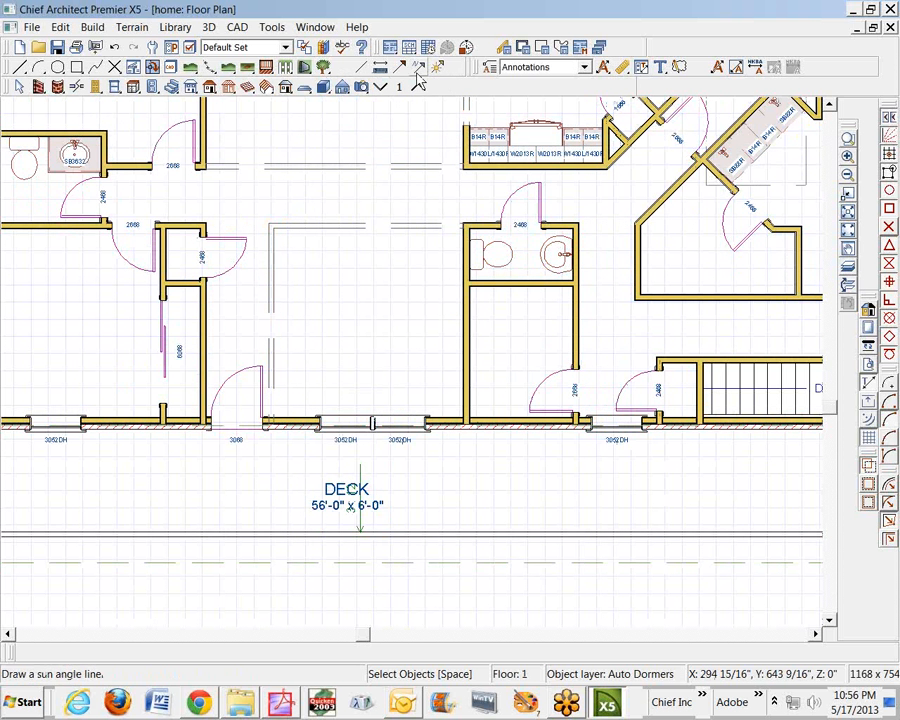
left_click(362, 88)
left_click(495, 88)
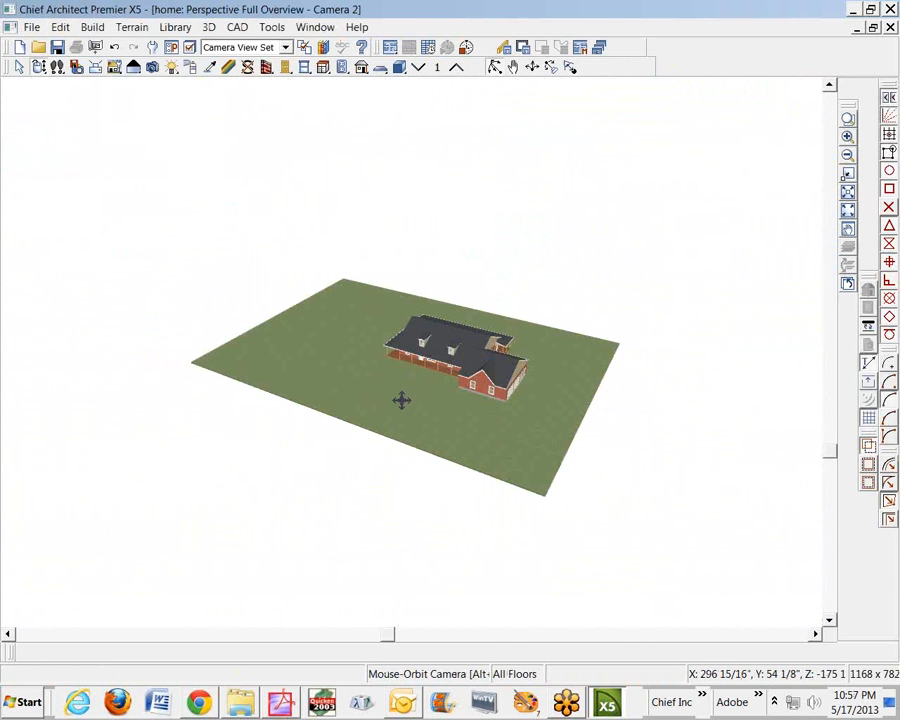
scroll(452, 356, "up", 4)
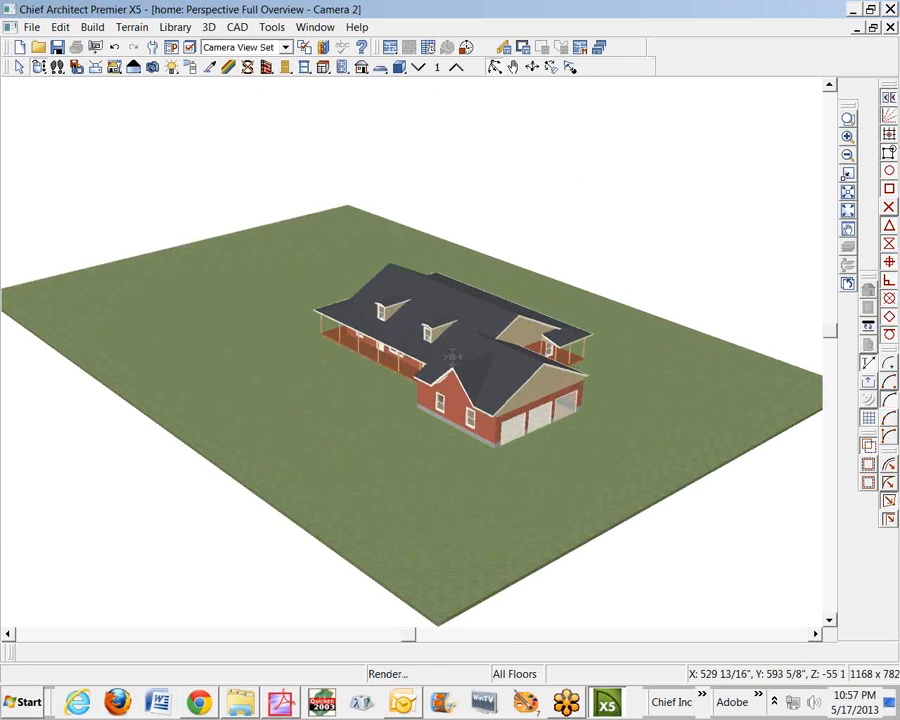
scroll(452, 356, "up", 3)
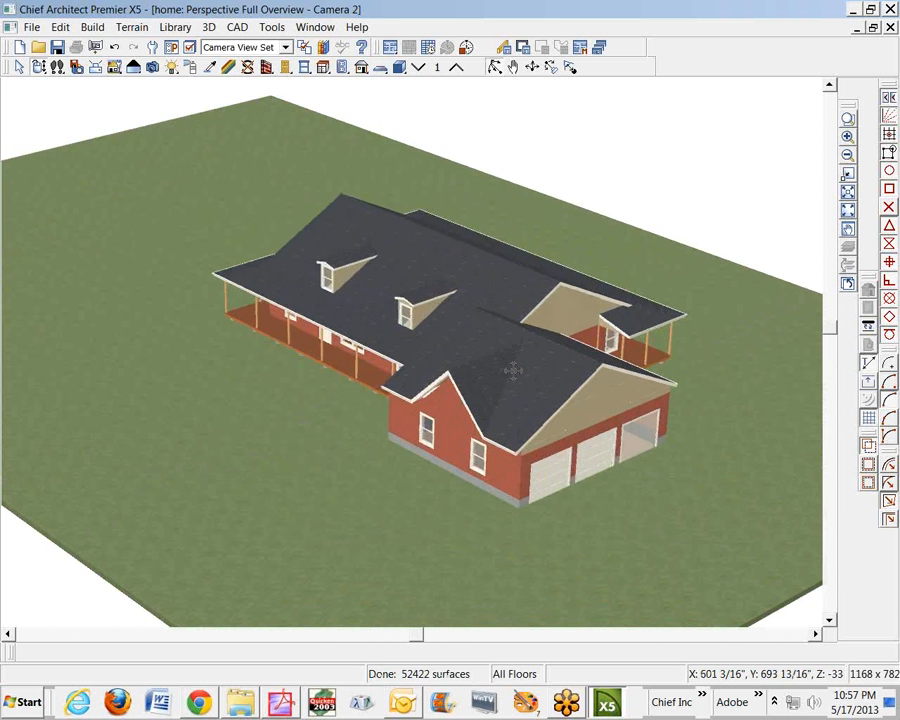
middle_click_drag(511, 371, 398, 370)
middle_click_drag(333, 390, 410, 388)
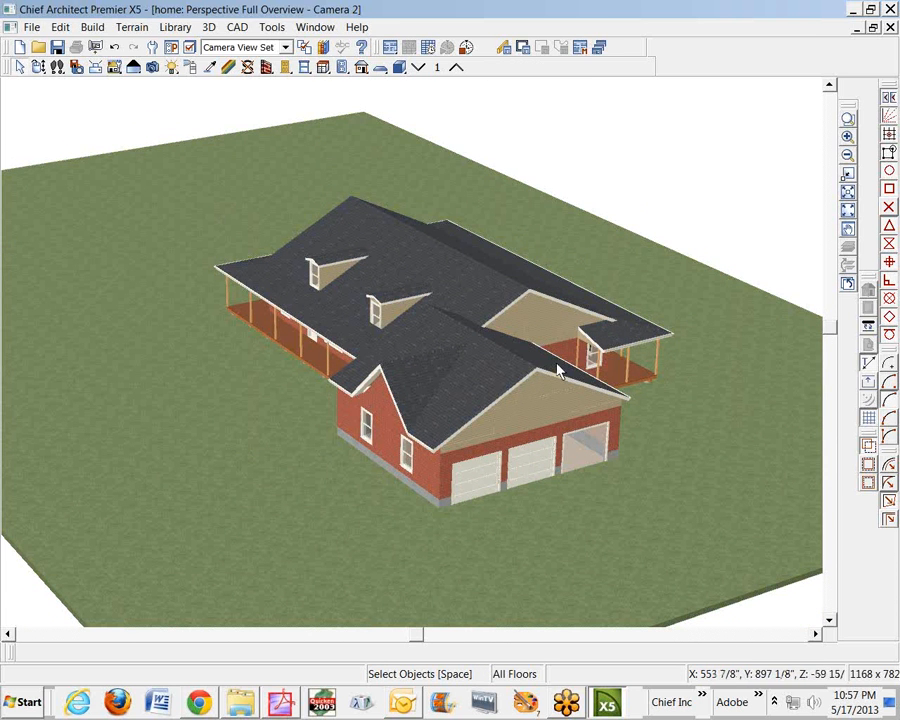
left_click(452, 397)
left_click(36, 67)
left_click_drag(272, 234, 497, 316)
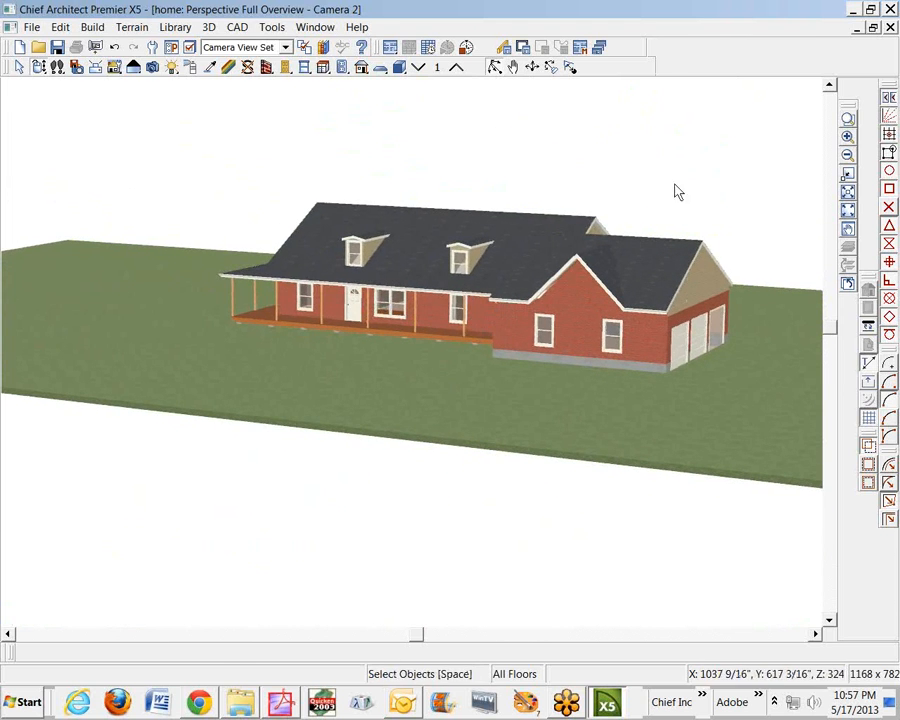
Set the window in the dormer above the entry door to 32" wide and 48" high, with a floor-to-top height of 57".
left_click(849, 120)
left_click_drag(257, 225, 524, 320)
left_click(572, 363)
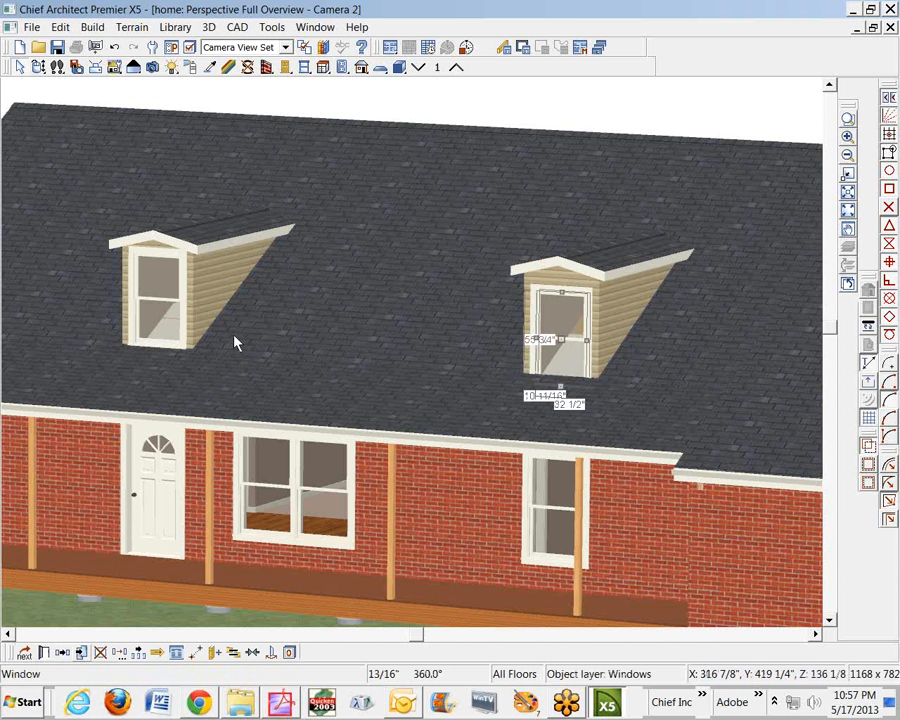
double_click(172, 335)
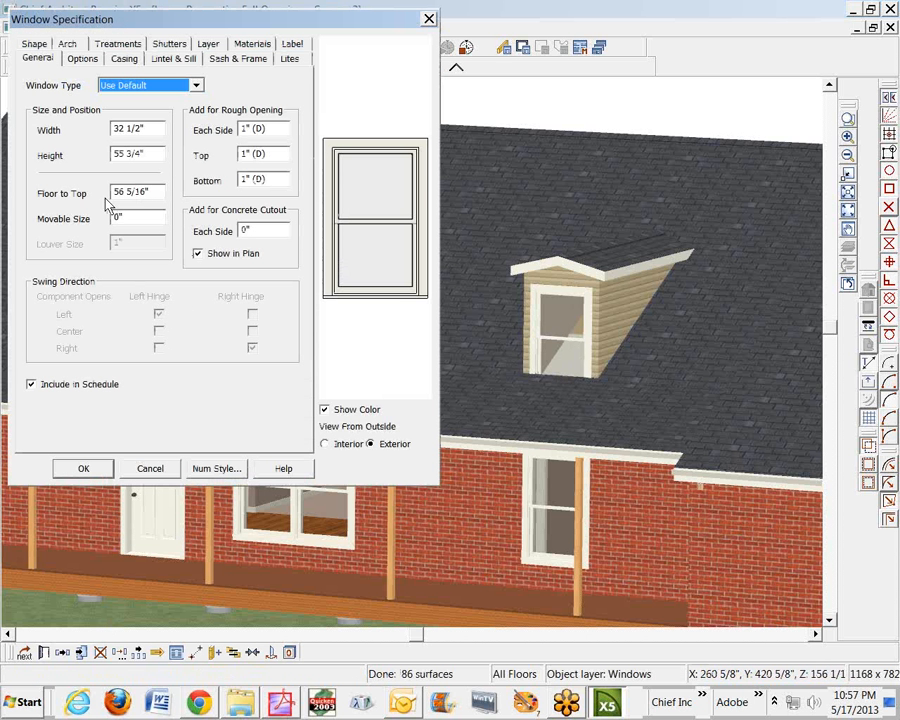
left_click(158, 155)
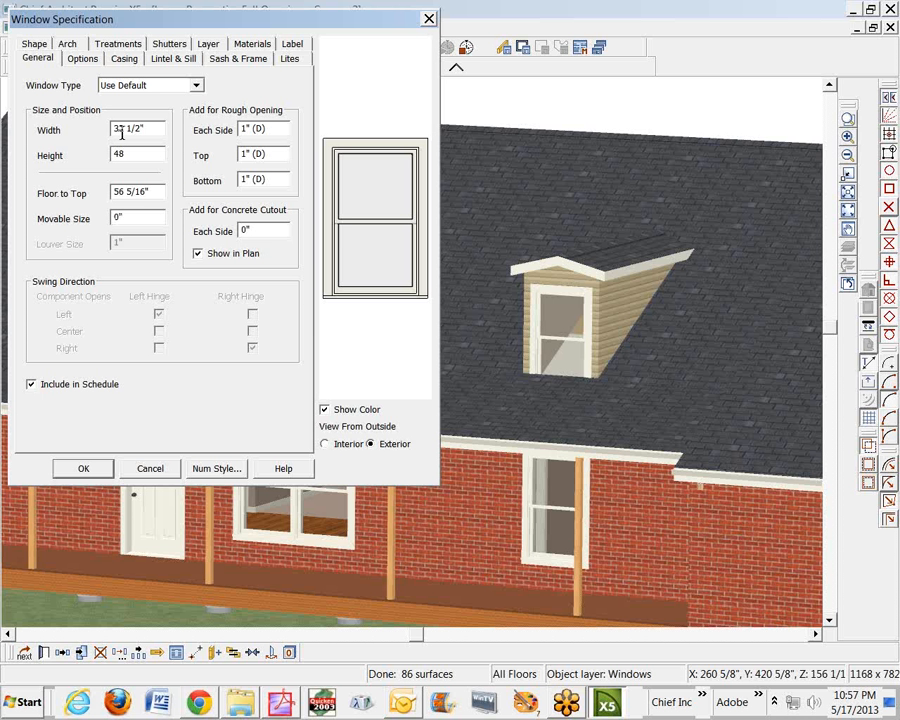
left_click_drag(123, 131, 130, 131)
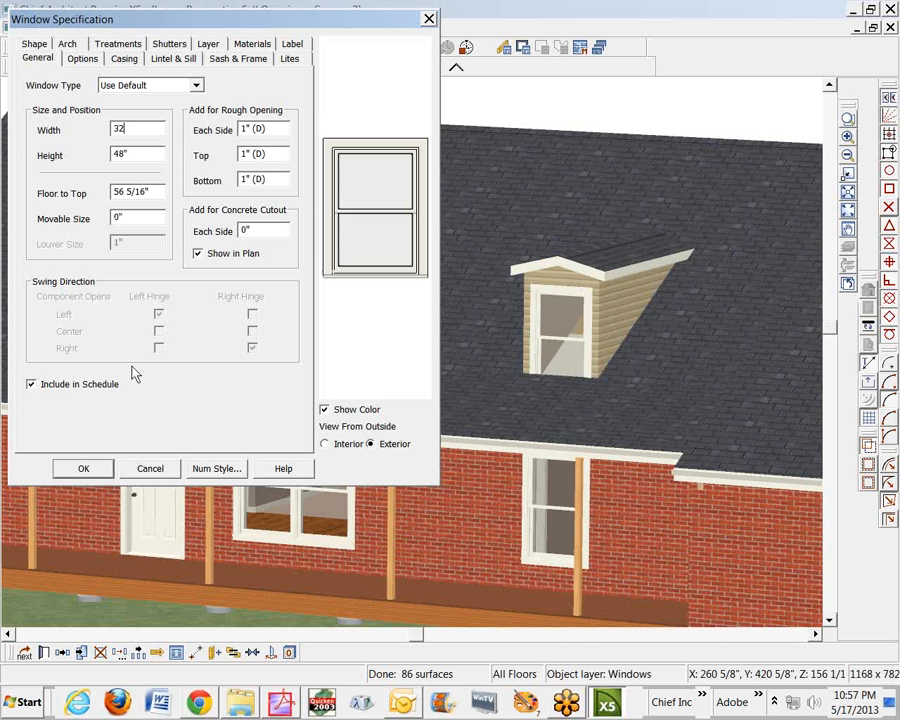
double_click(119, 191)
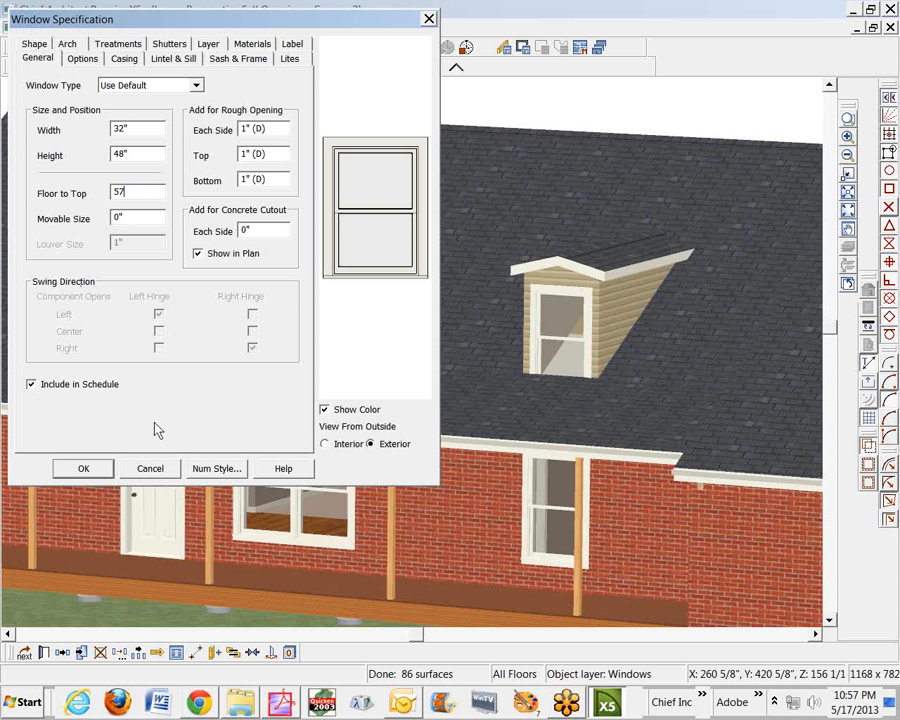
left_click(97, 473)
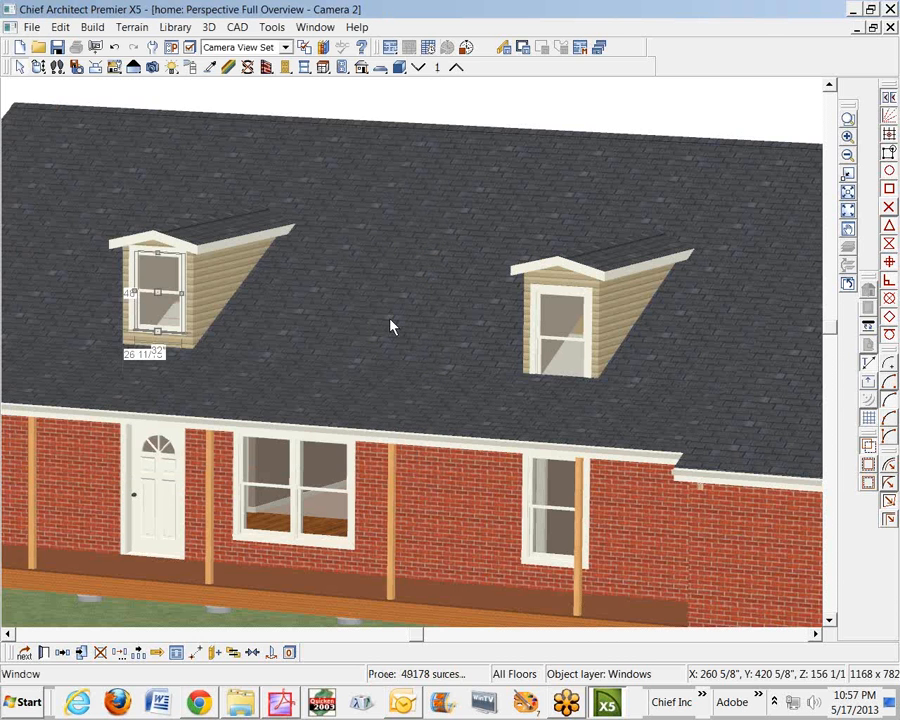
Give the second dormer's window a floor-to-top height of 57", a height of 48" and a width of 32".
left_click(548, 325)
double_click(548, 325)
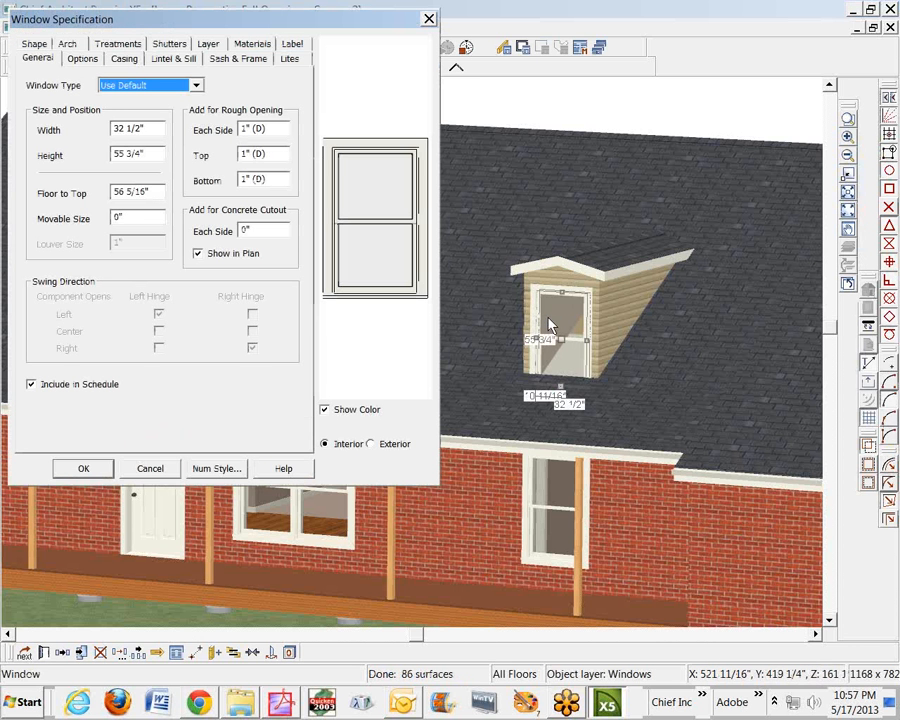
left_click(121, 192)
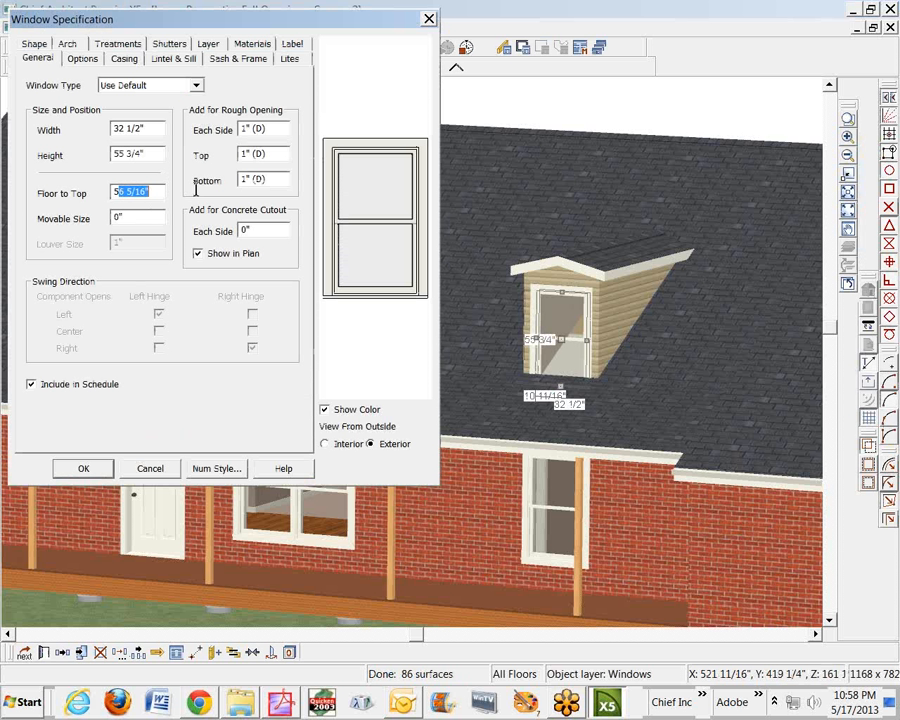
left_click(140, 153)
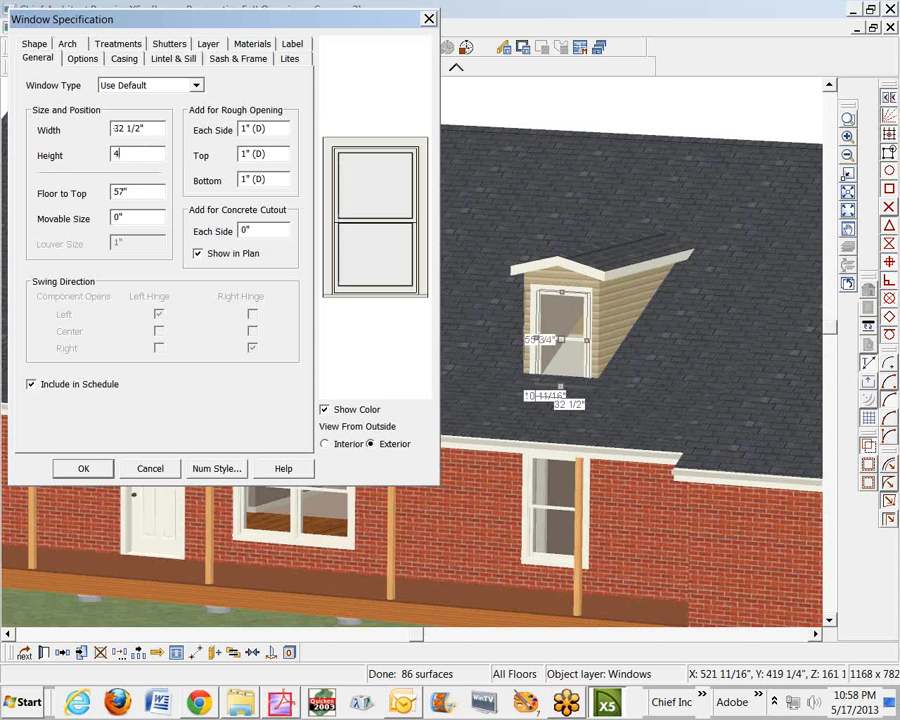
double_click(125, 127)
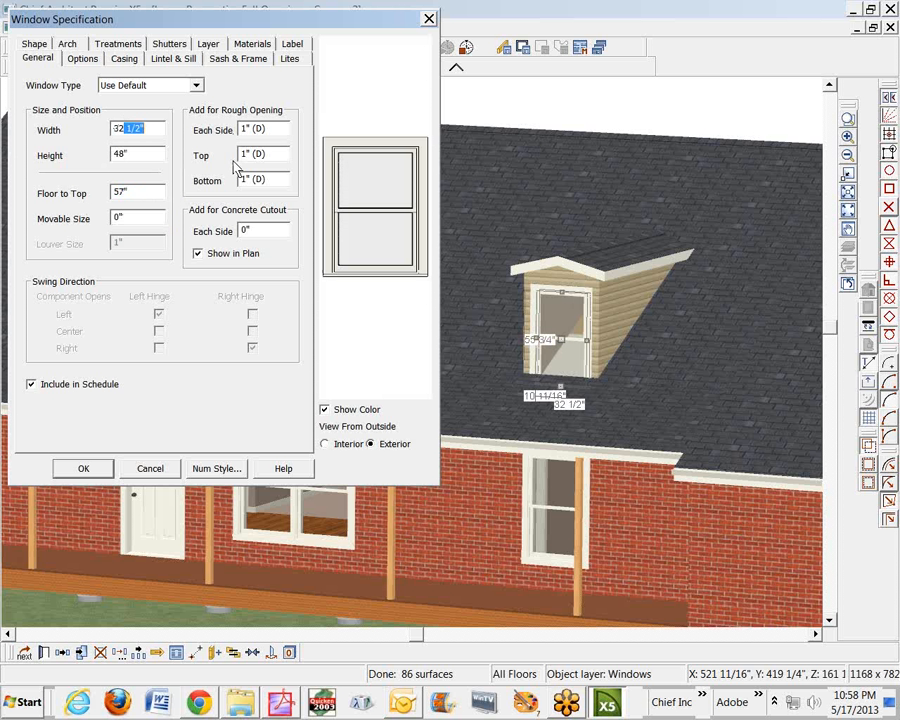
left_click(103, 473)
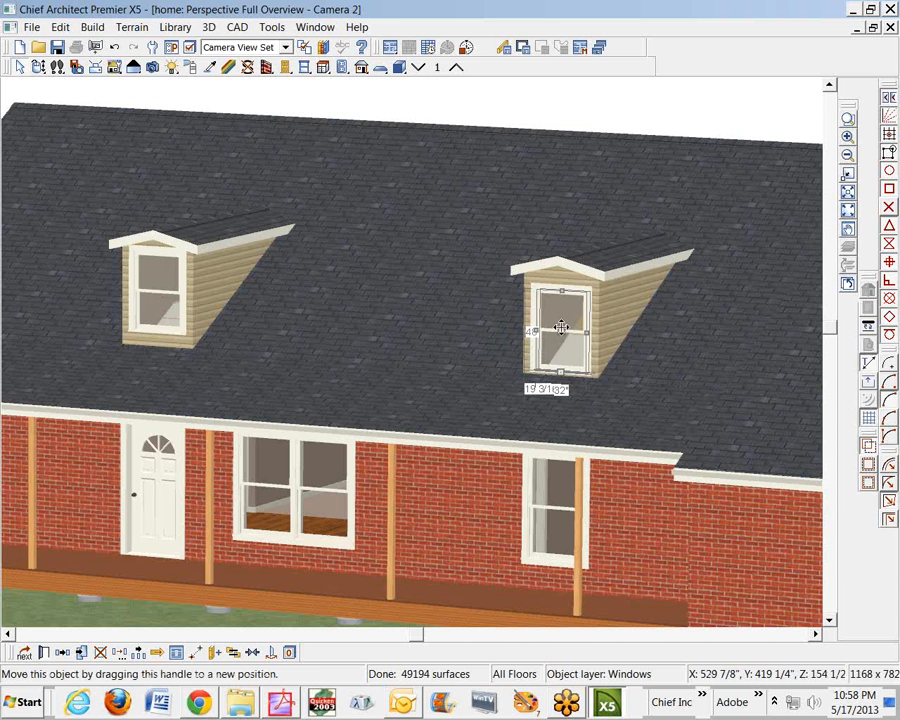
Raise the second dormer's window slightly and adjust the height of the entry-side dormer's window so both sit evenly within their front walls.
left_click_drag(561, 327, 561, 321)
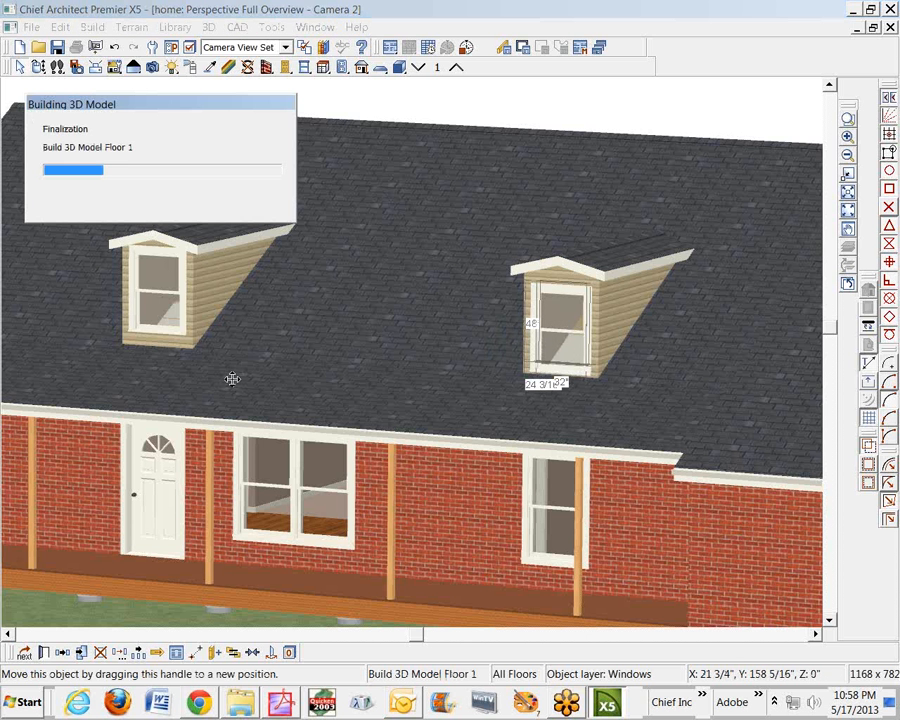
left_click(162, 323)
left_click(162, 323)
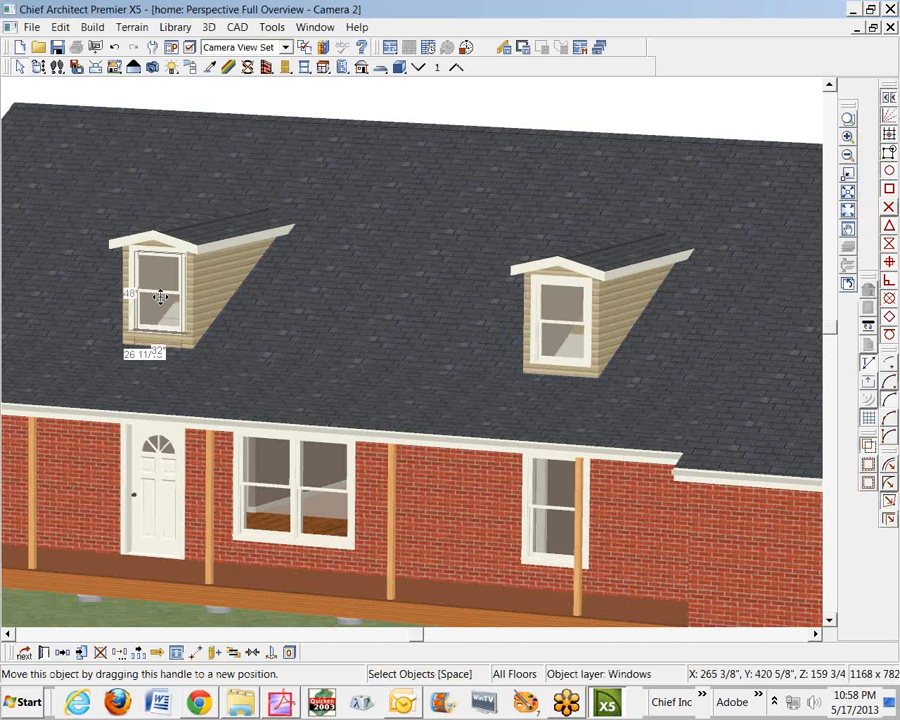
mouse_move(160, 297)
left_mouse_down()
mouse_move(160, 307)
mouse_move(140, 312)
mouse_move(150, 312)
mouse_move(134, 297)
mouse_move(149, 296)
left_mouse_up()
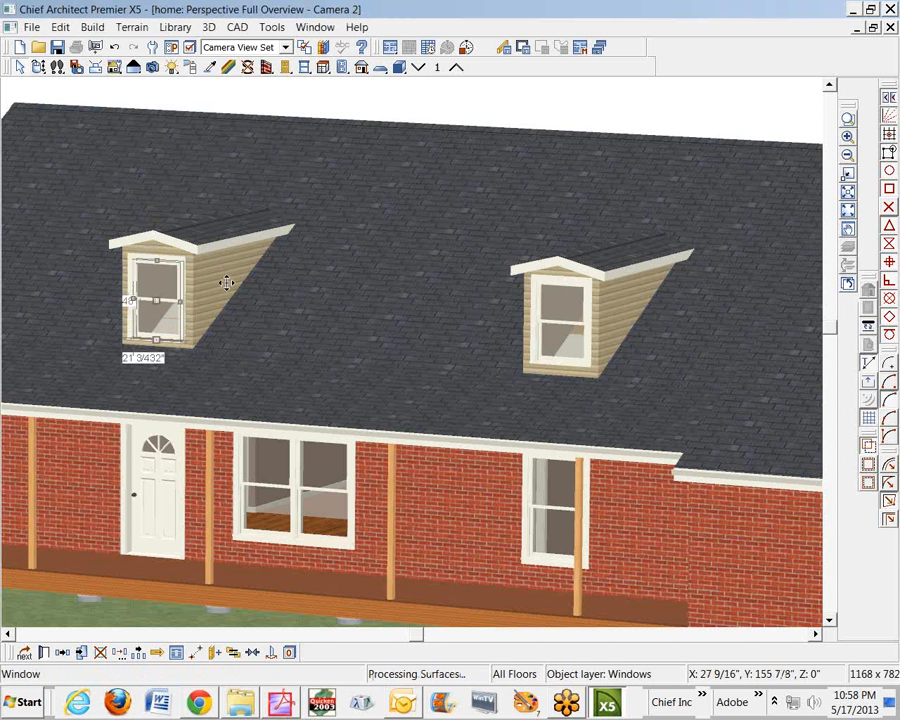
left_click(156, 302)
left_click_drag(155, 299, 148, 294)
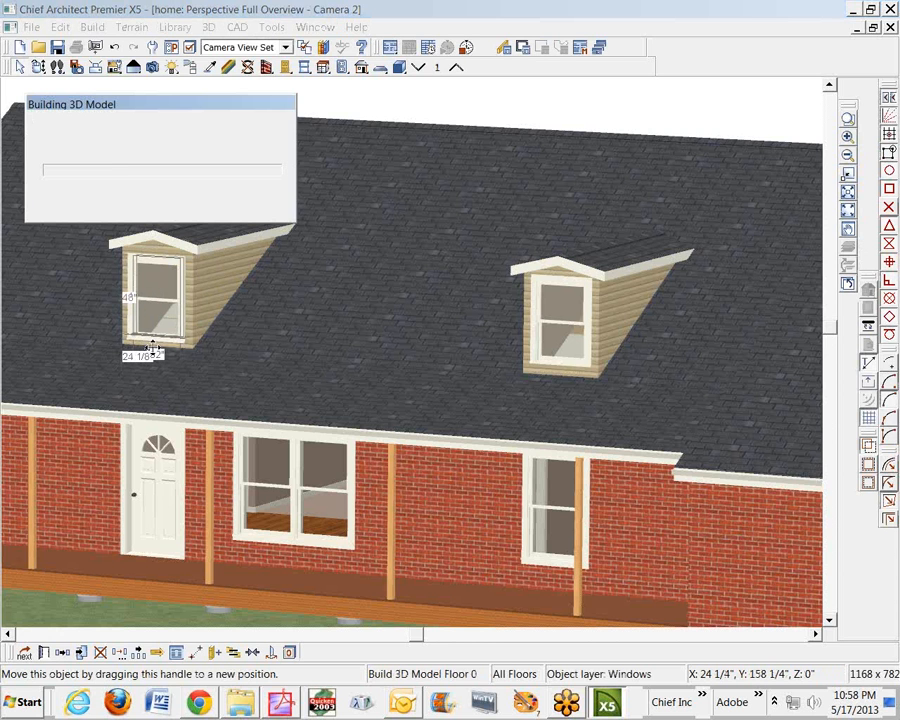
Extend the sloped edge of the garage's front gable attic wall, on the side toward the porch, up to the roof's underside.
scroll(468, 336, "down", 5)
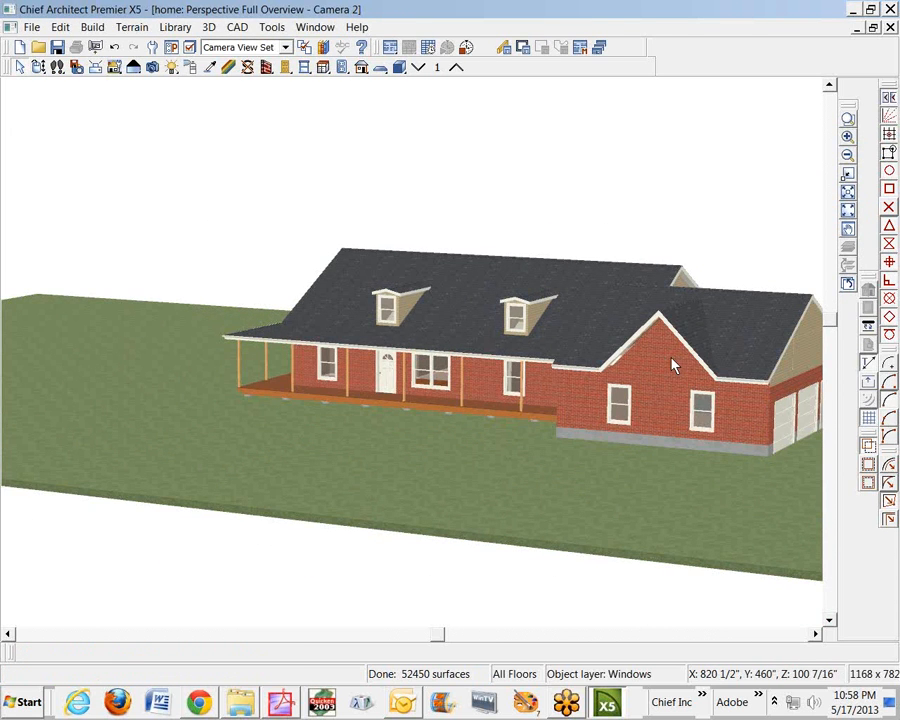
scroll(672, 366, "up", 8)
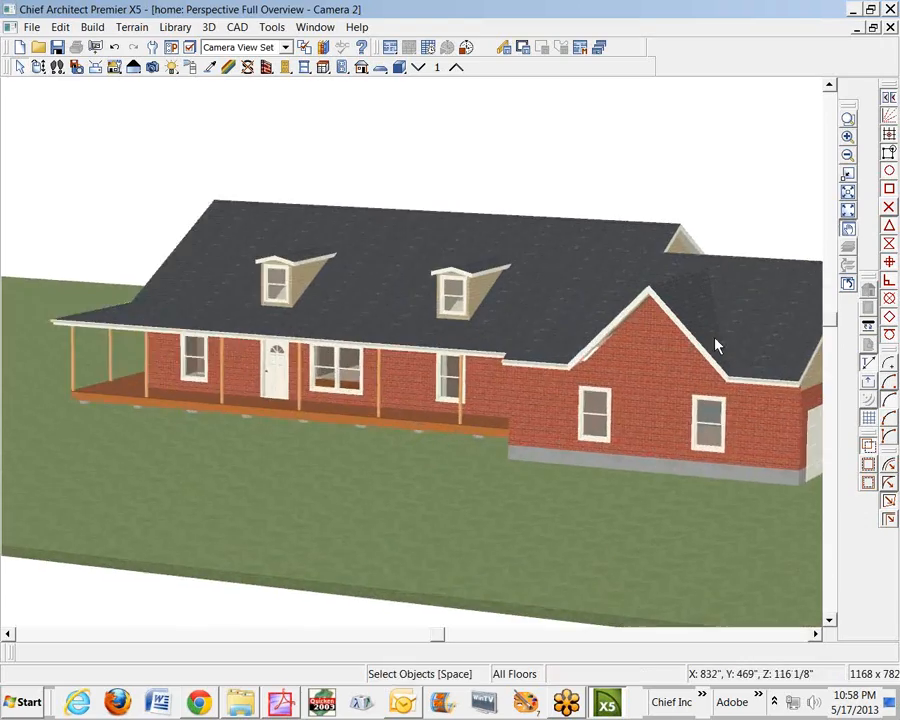
scroll(508, 369, "up", 4)
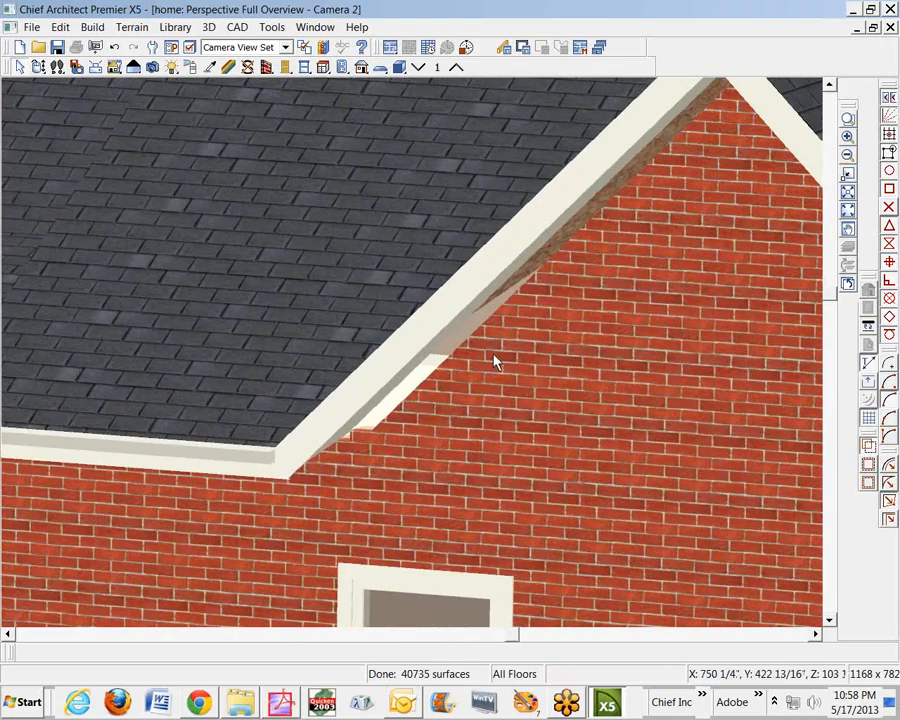
scroll(494, 362, "down", 4)
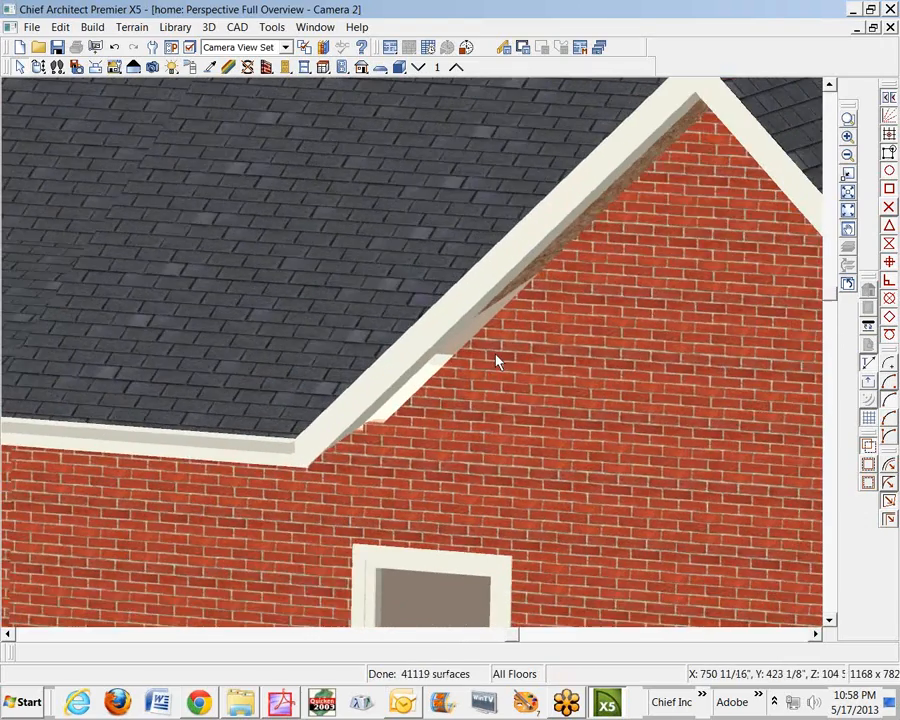
left_click(481, 362)
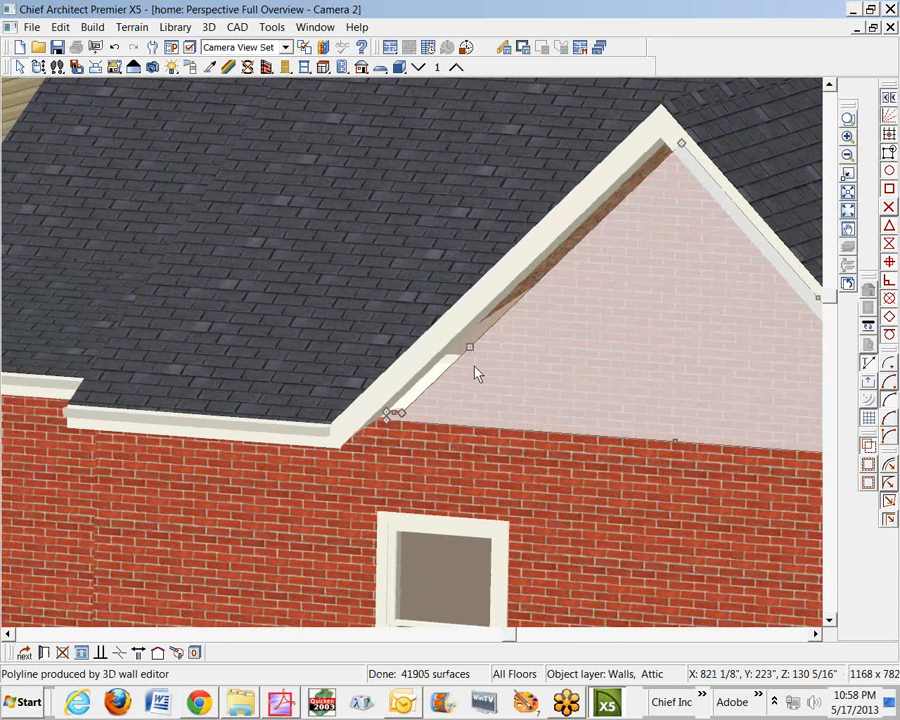
left_click_drag(470, 347, 452, 333)
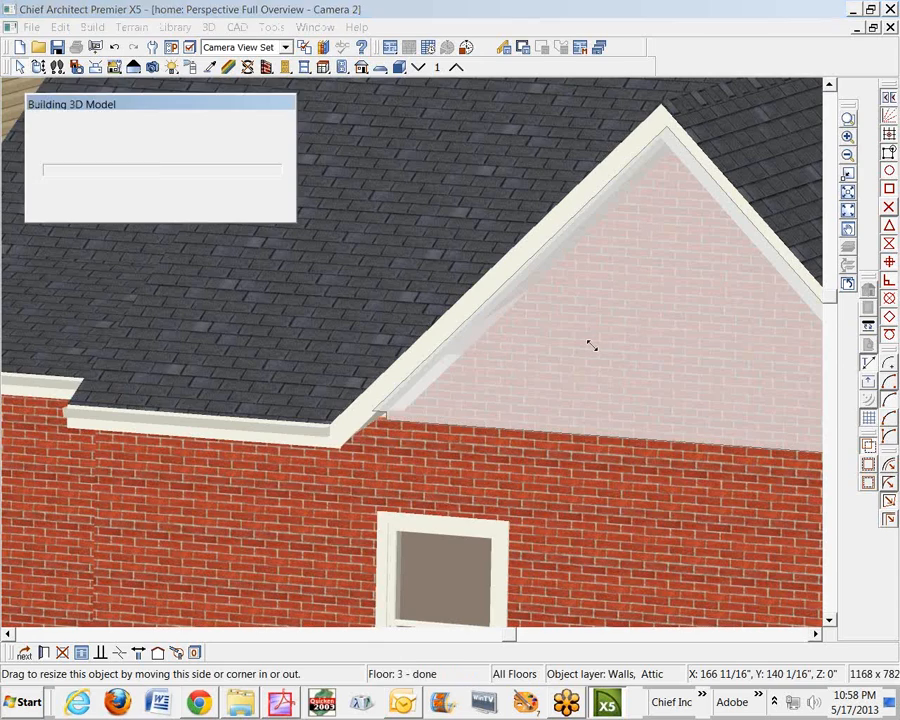
scroll(598, 343, "down", 6)
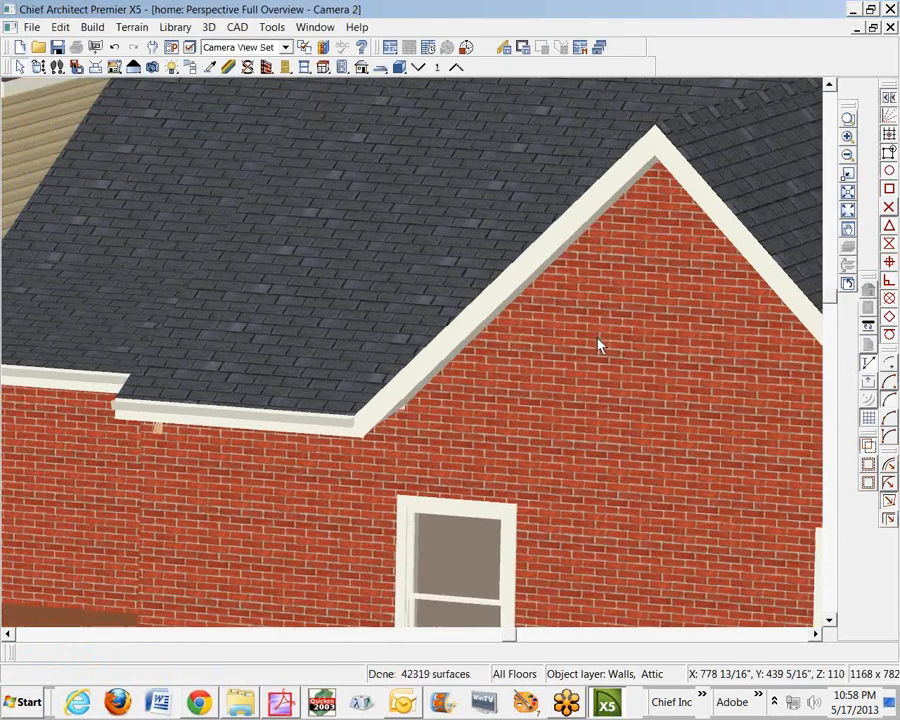
Examine the roof intersections behind the dormers from above, and inspect the whole front of the house.
left_click(38, 66)
left_click_drag(579, 373, 524, 488)
scroll(367, 492, "up", 5)
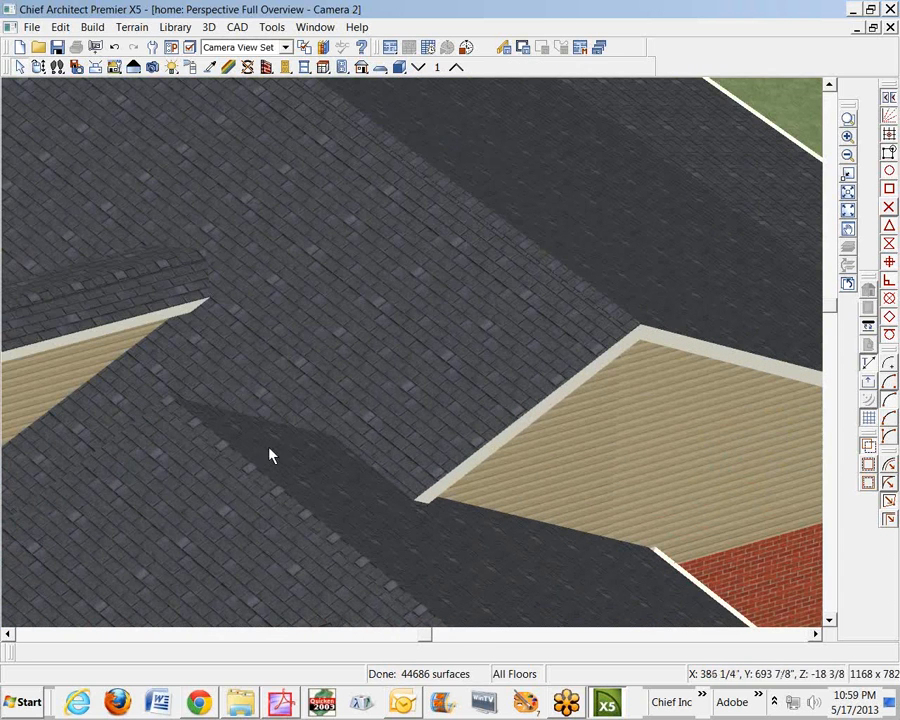
scroll(420, 396, "down", 5)
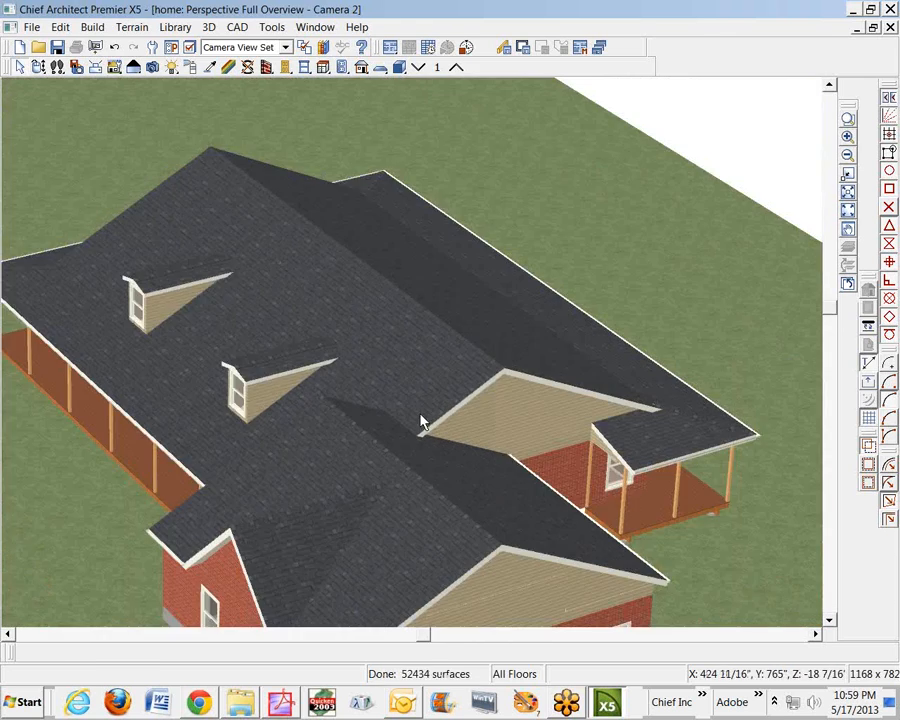
left_click(35, 67)
left_click_drag(228, 280, 281, 231)
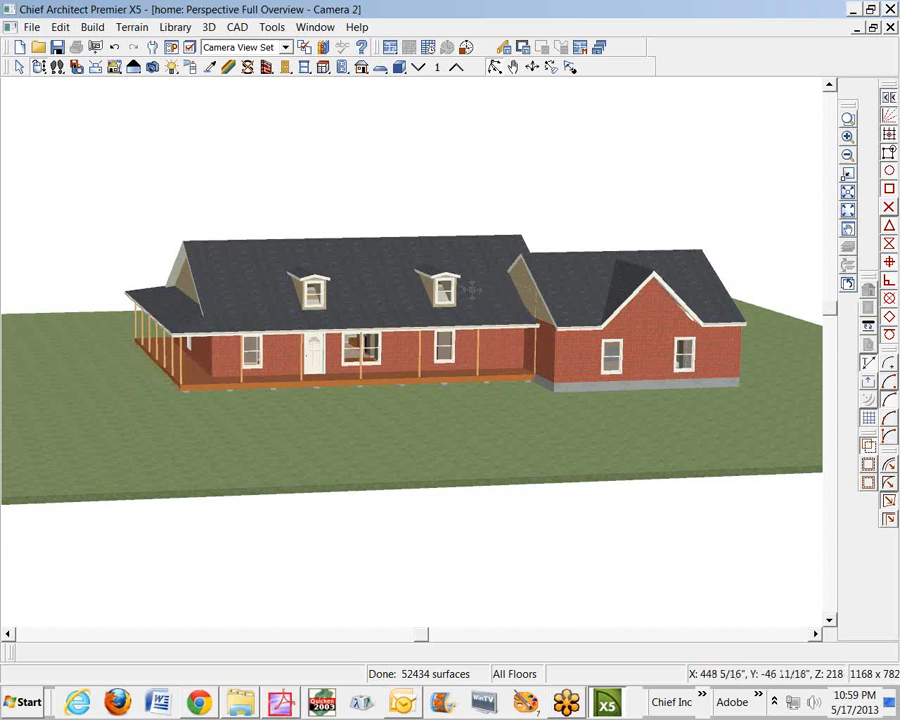
Turn on No Halfpost in the rail style of the front porch railing to drop the post against the garage wall.
scroll(508, 357, "up", 6)
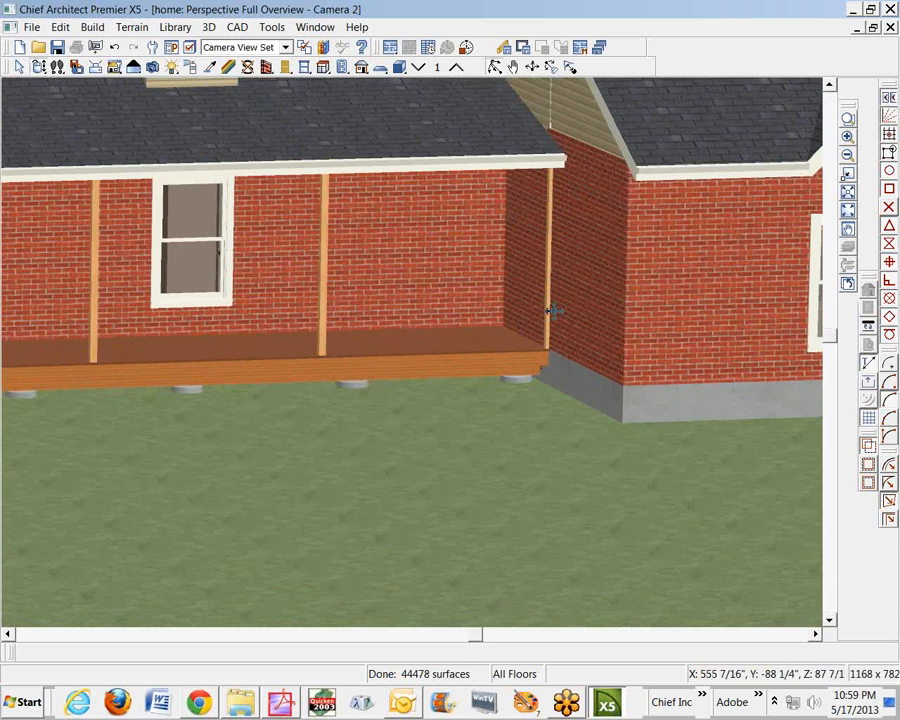
key("space")
left_click(330, 290)
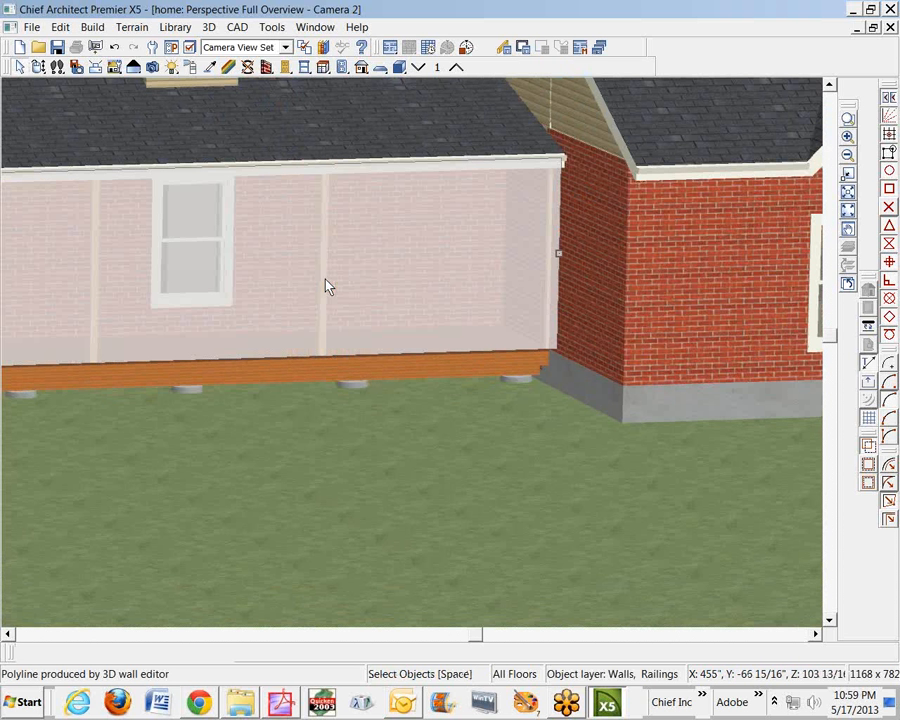
left_click(43, 652)
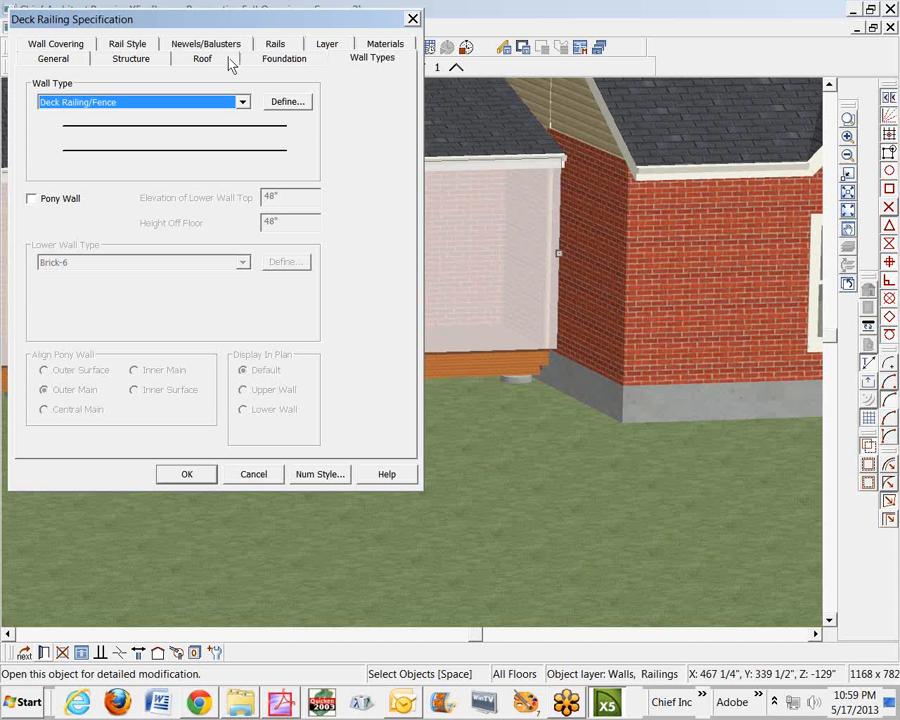
left_click(132, 44)
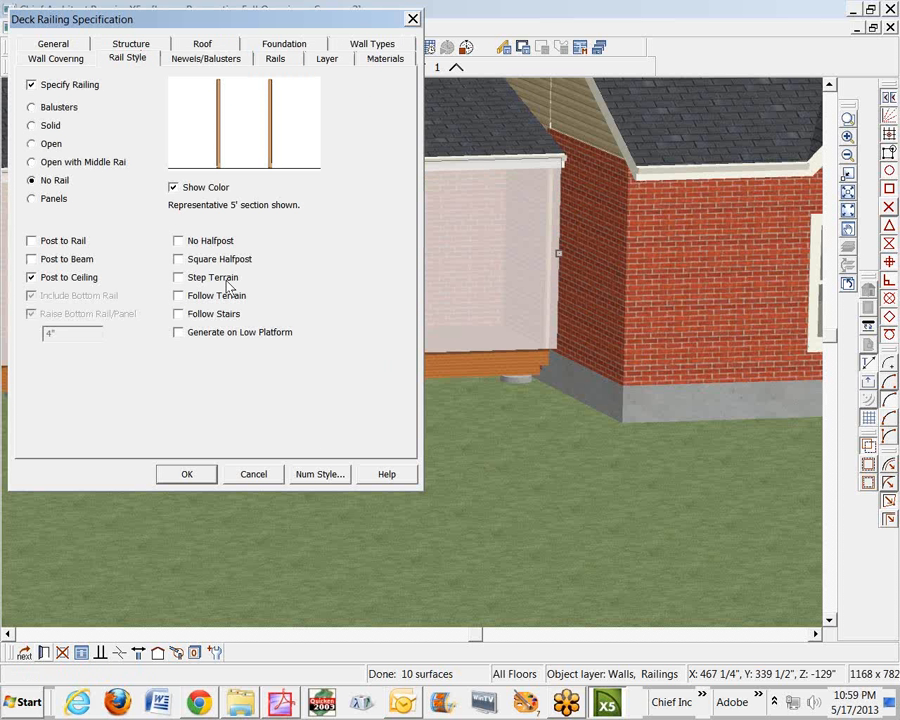
left_click(180, 243)
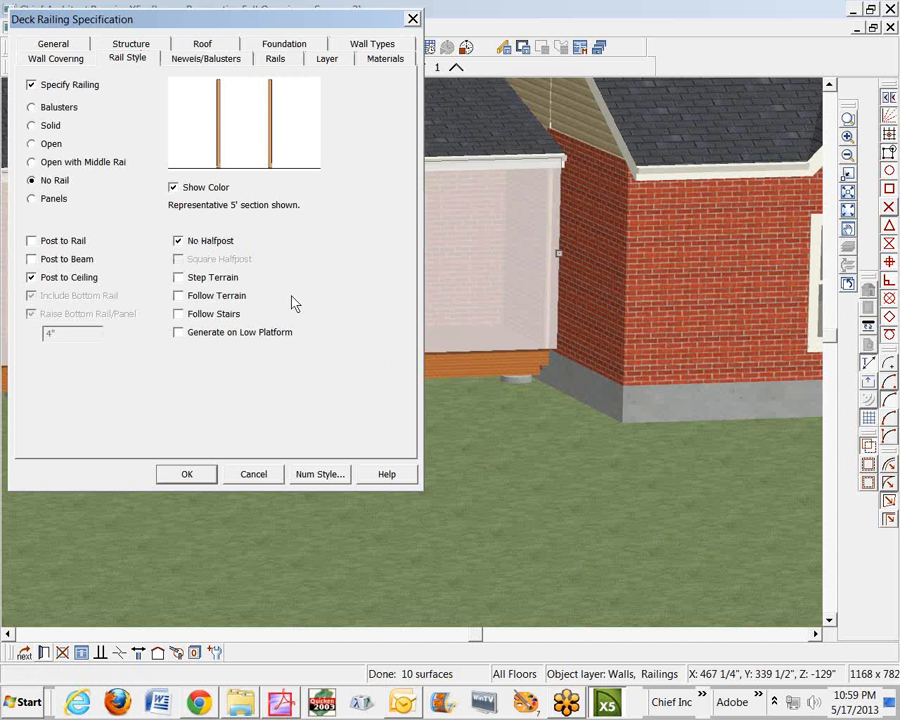
left_click(186, 476)
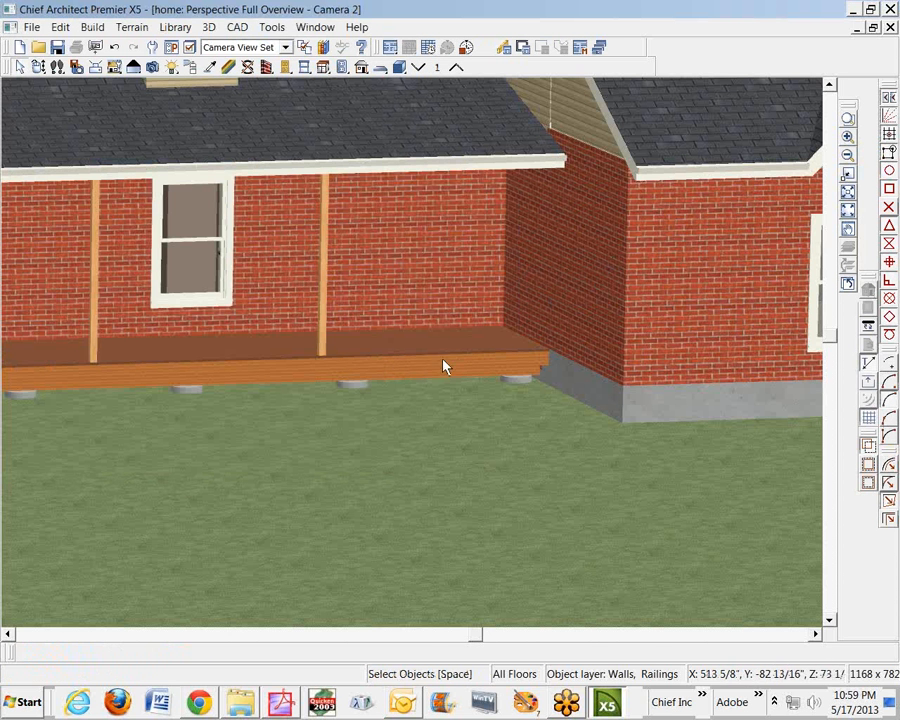
On the opposite side of the house, turn on No Halfpost for the short porch end railing beside the air-conditioning unit.
left_click(847, 210)
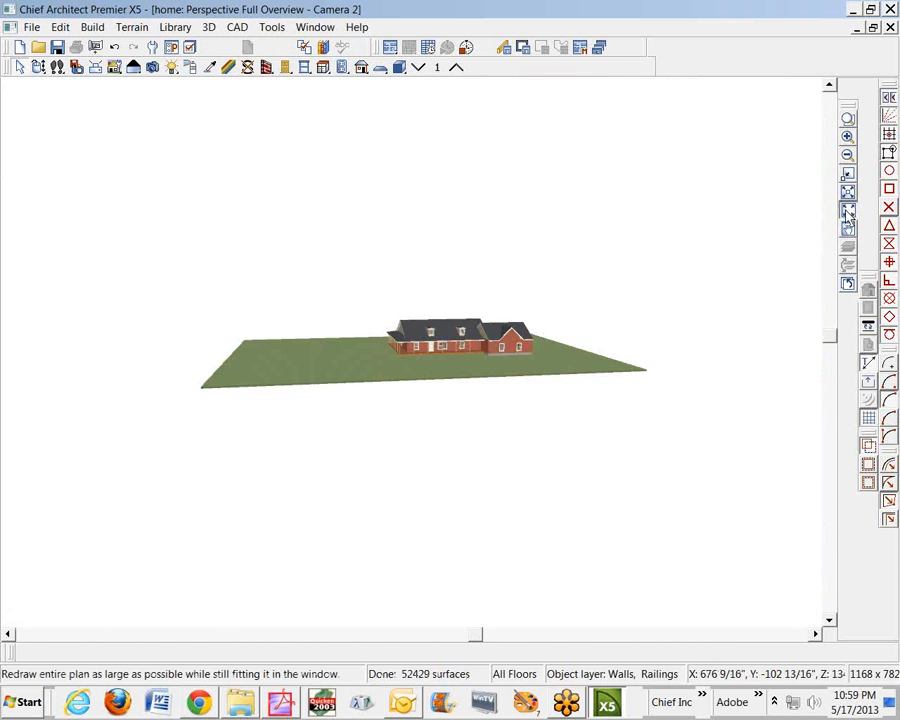
left_click(850, 119)
key("space")
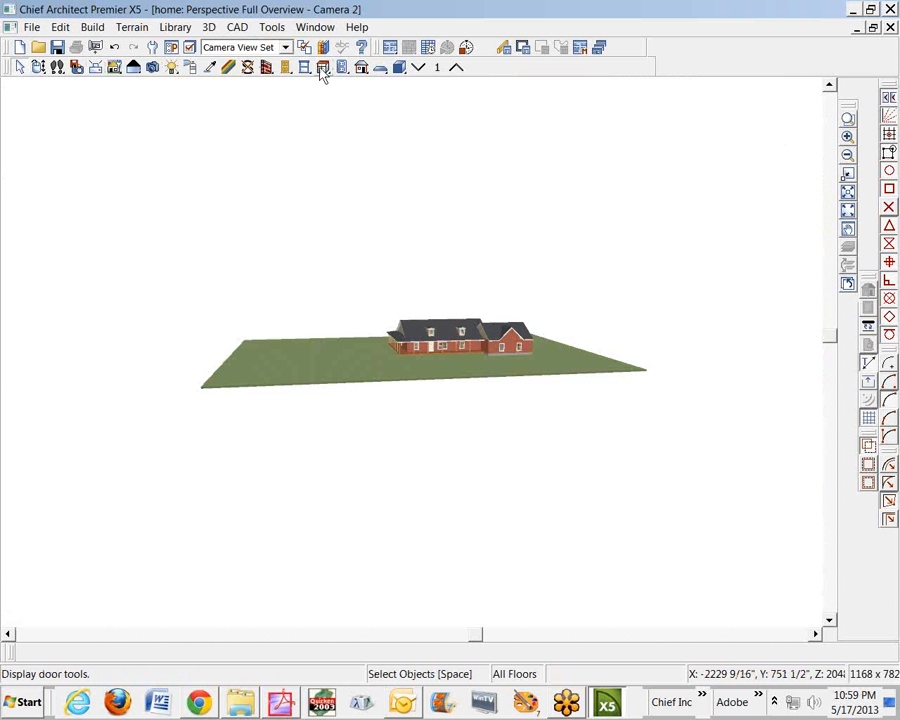
left_click(38, 68)
left_click_drag(564, 366, 235, 388)
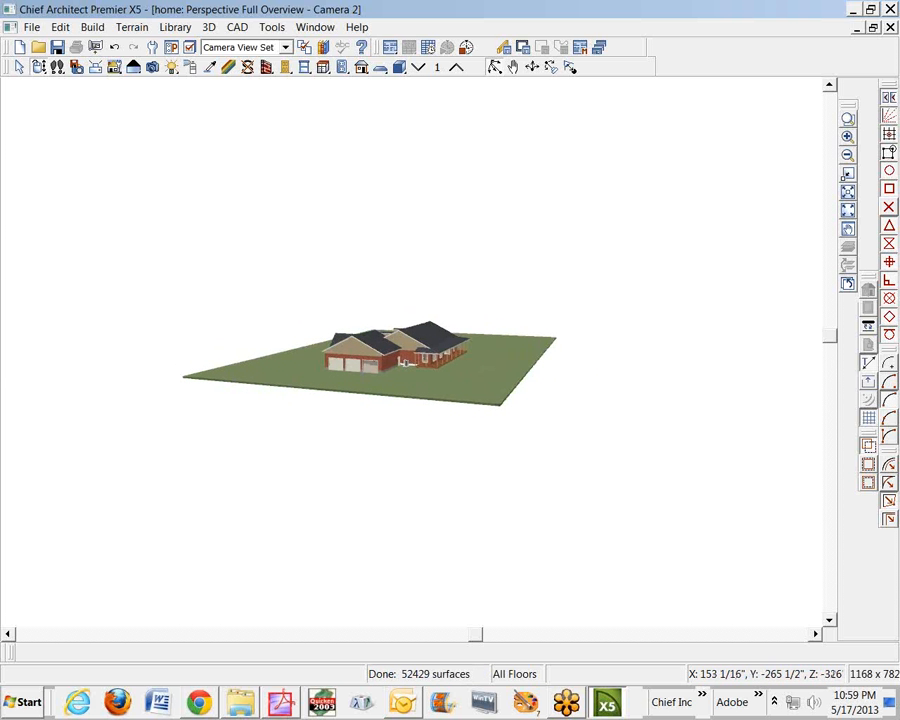
key("space")
left_click(850, 118)
left_click_drag(390, 318, 450, 384)
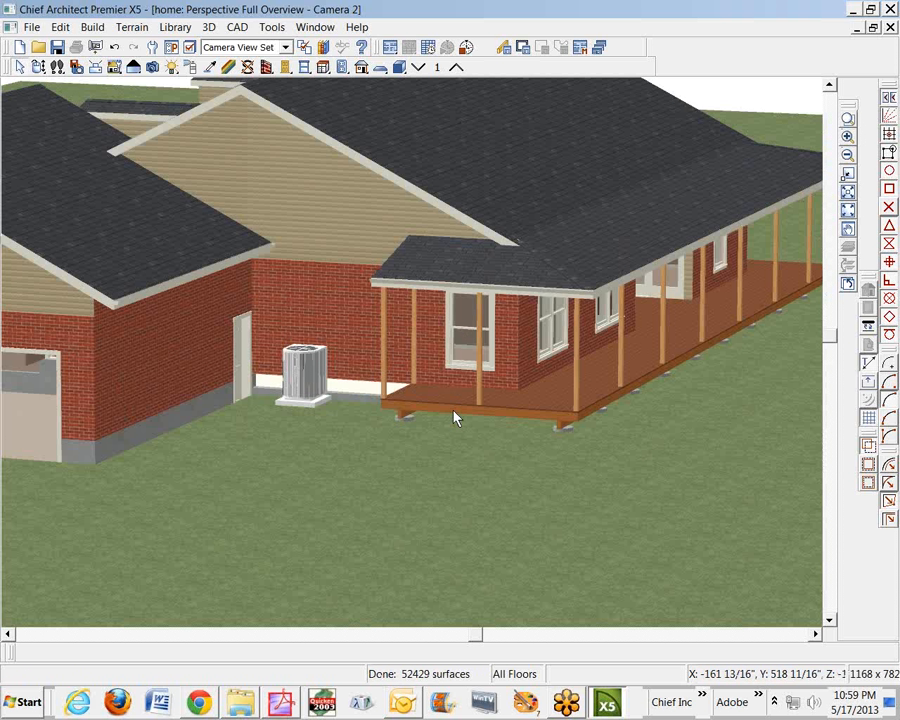
left_click(416, 349)
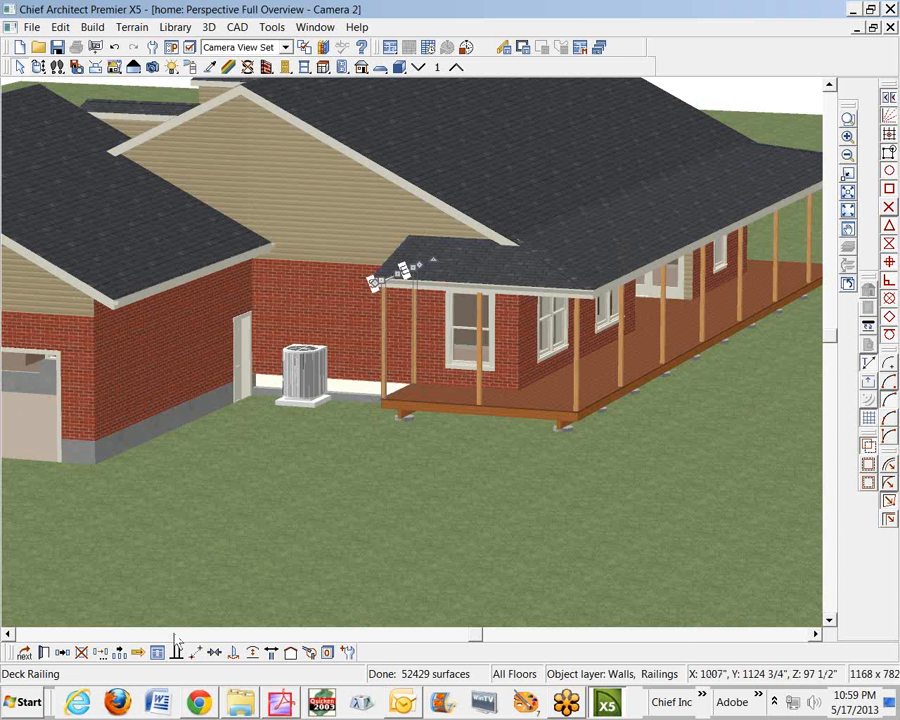
left_click(43, 652)
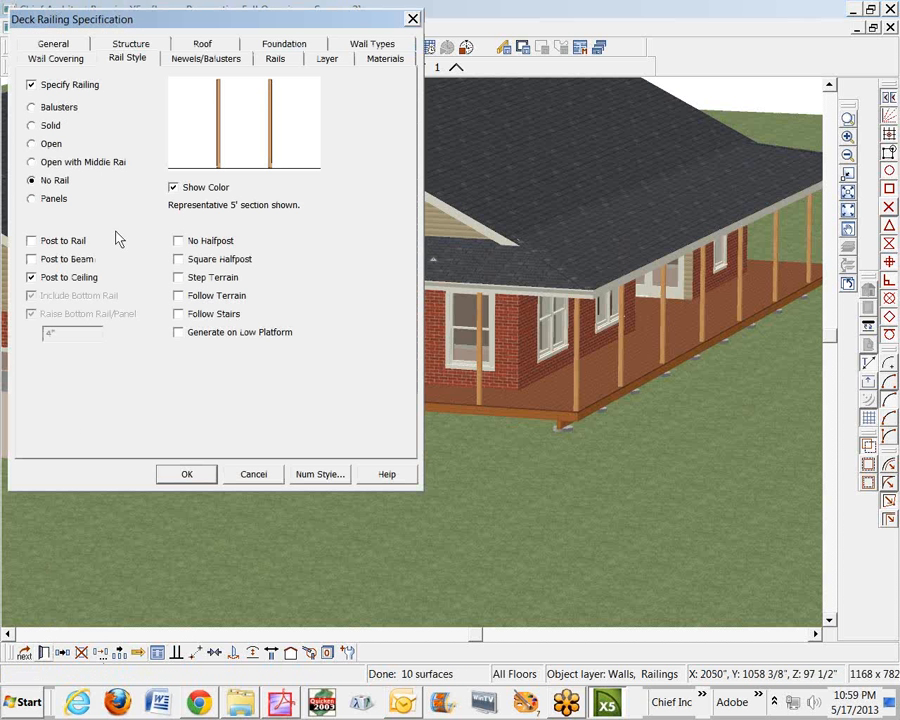
left_click(186, 240)
left_click(206, 477)
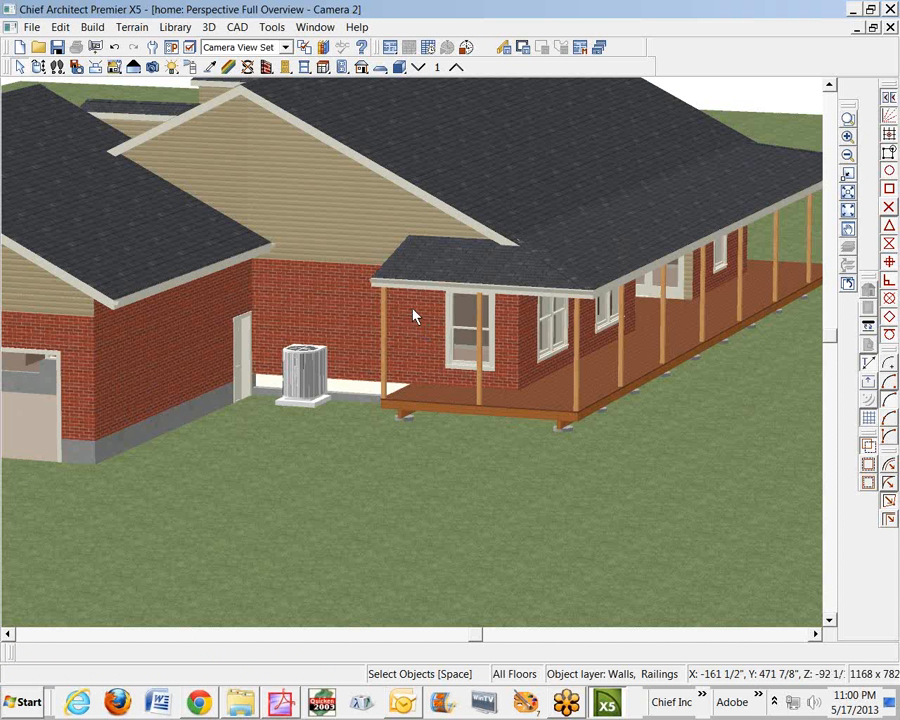
Save the house plan with the finished roof and porch railings.
scroll(413, 316, "down", 5)
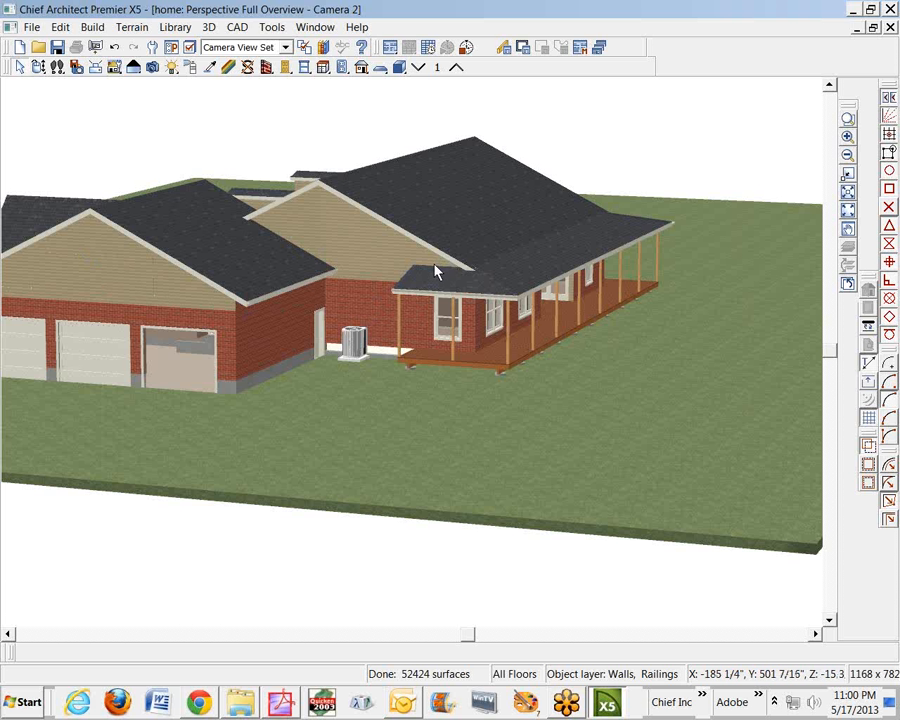
left_click(32, 27)
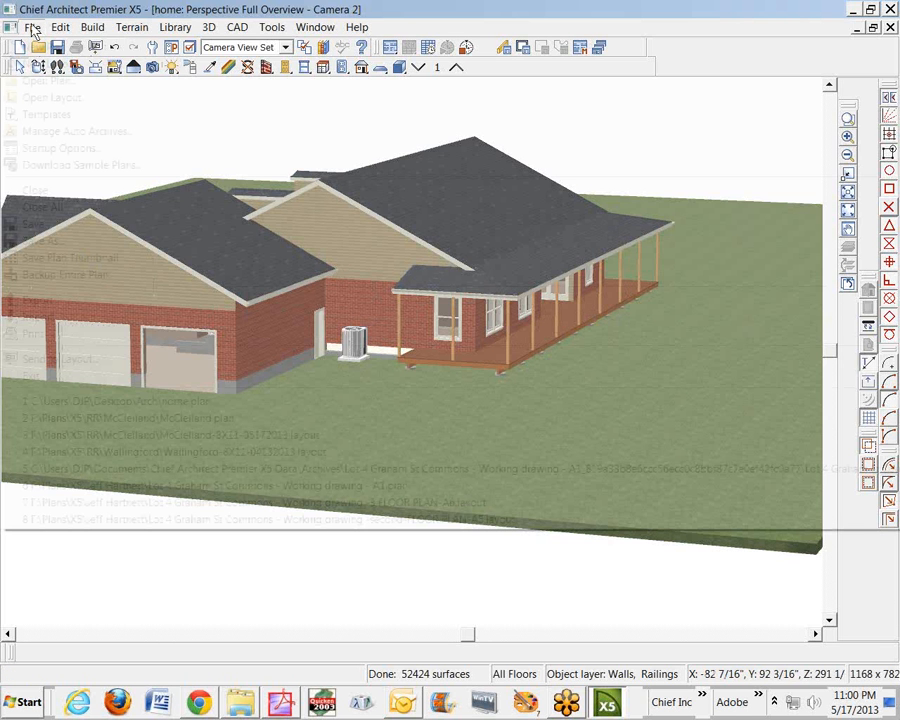
left_click(50, 226)
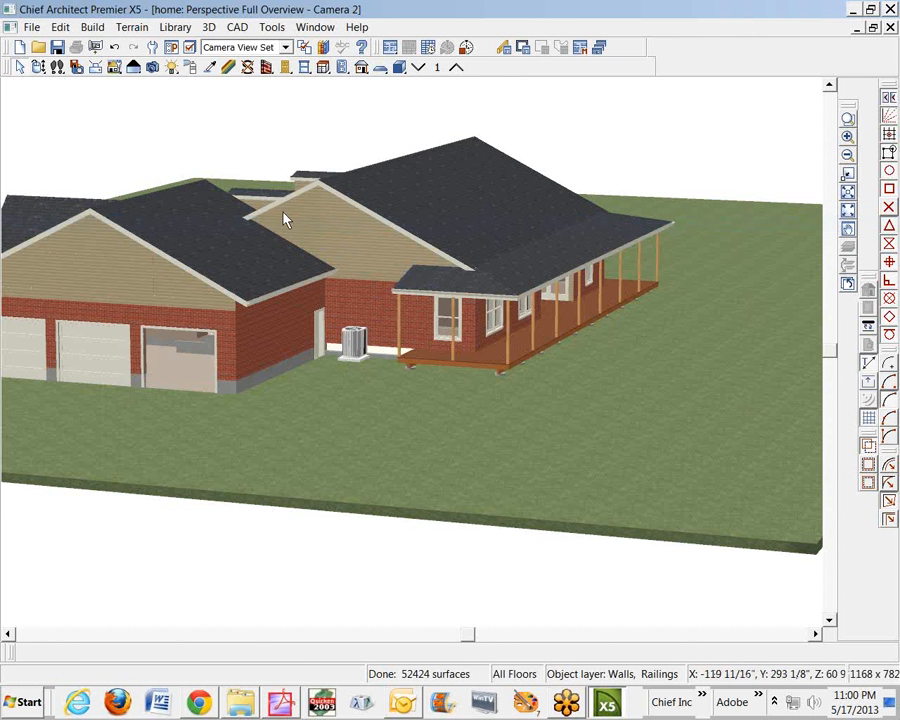